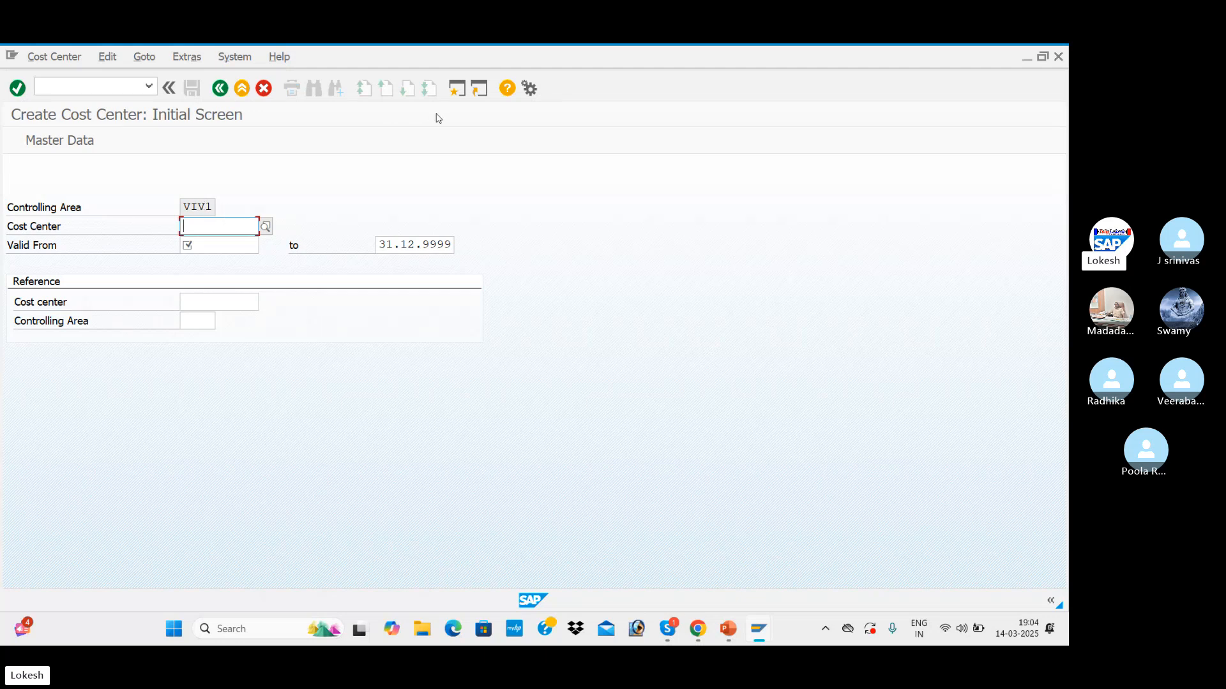
Open transaction FS00 for central G/L account editing in a new session
click(459, 89)
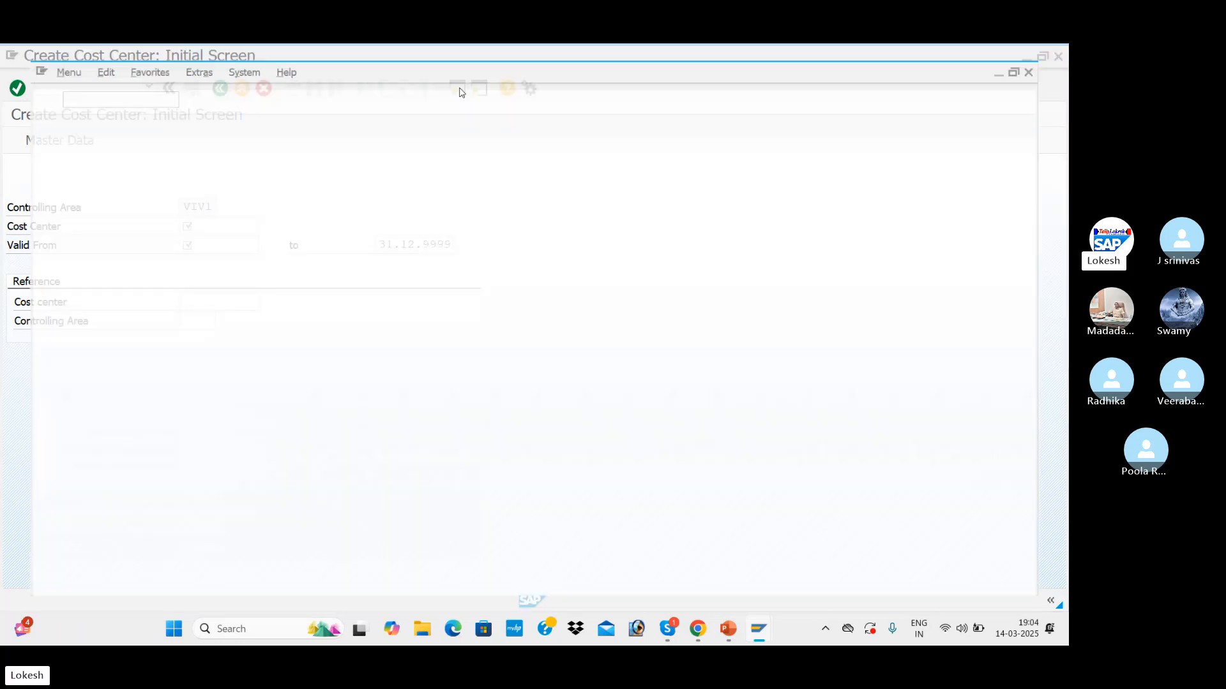
text(FS)
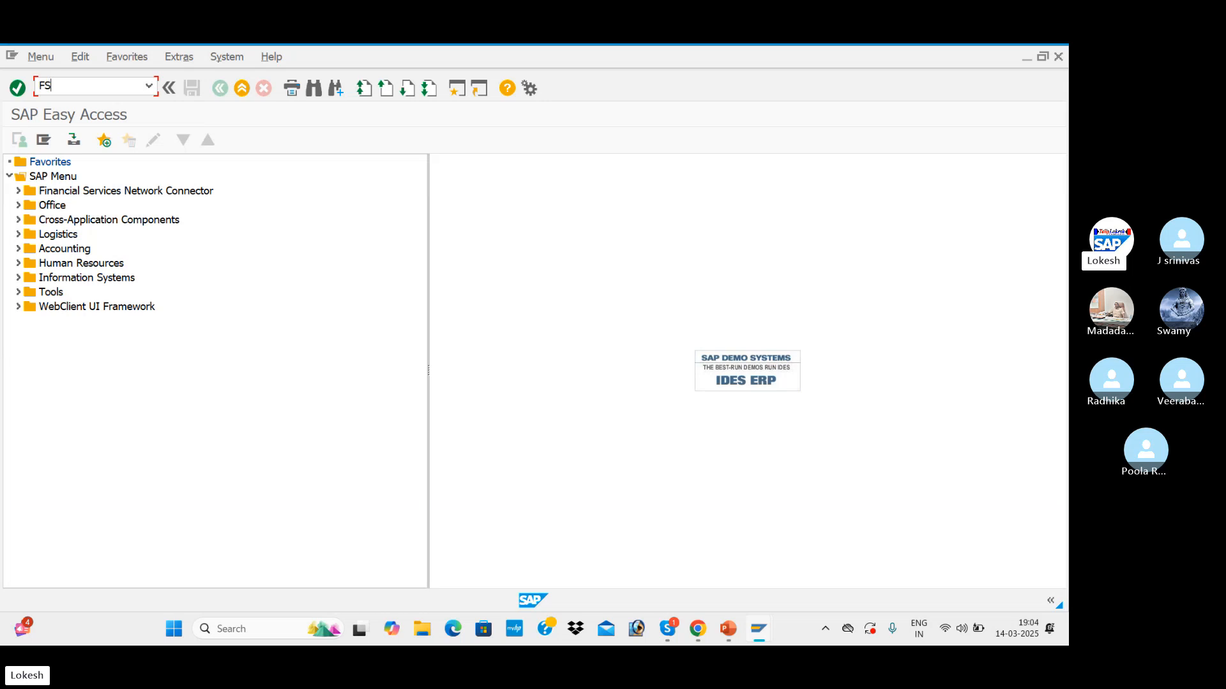
text(00)
key(Return)
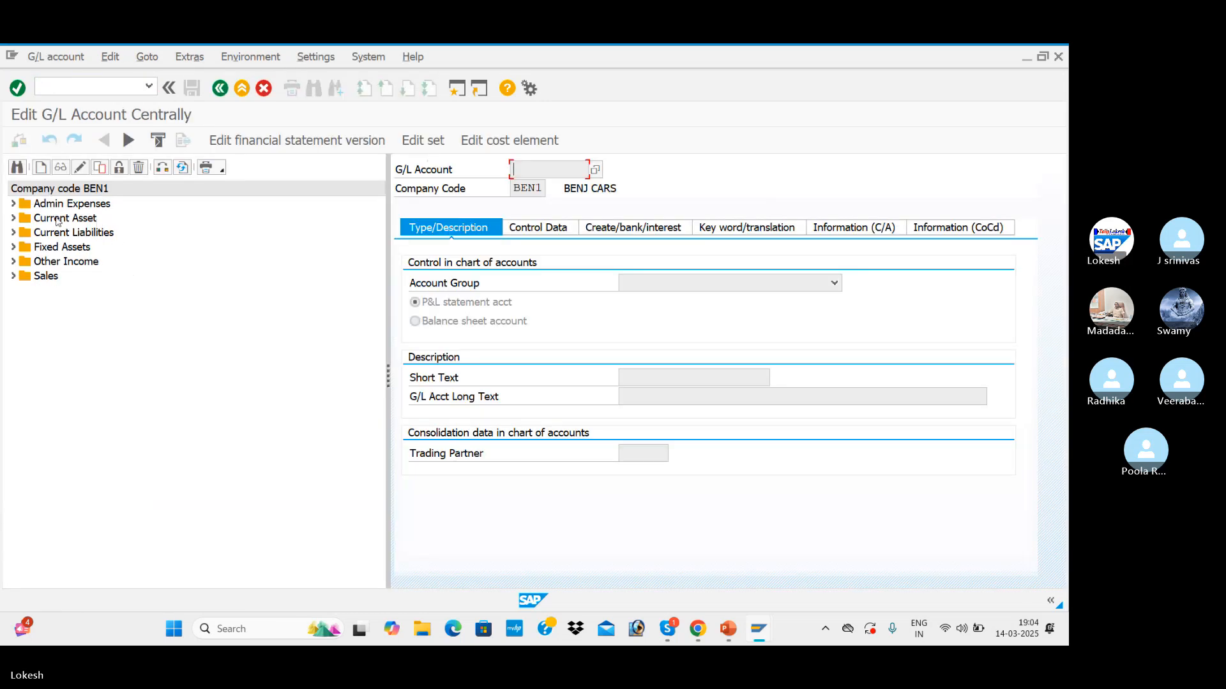
Open the cost element of G/L account 400001 Rent A/c, found under Admin Expenses, for editing
click(13, 204)
double_click(59, 218)
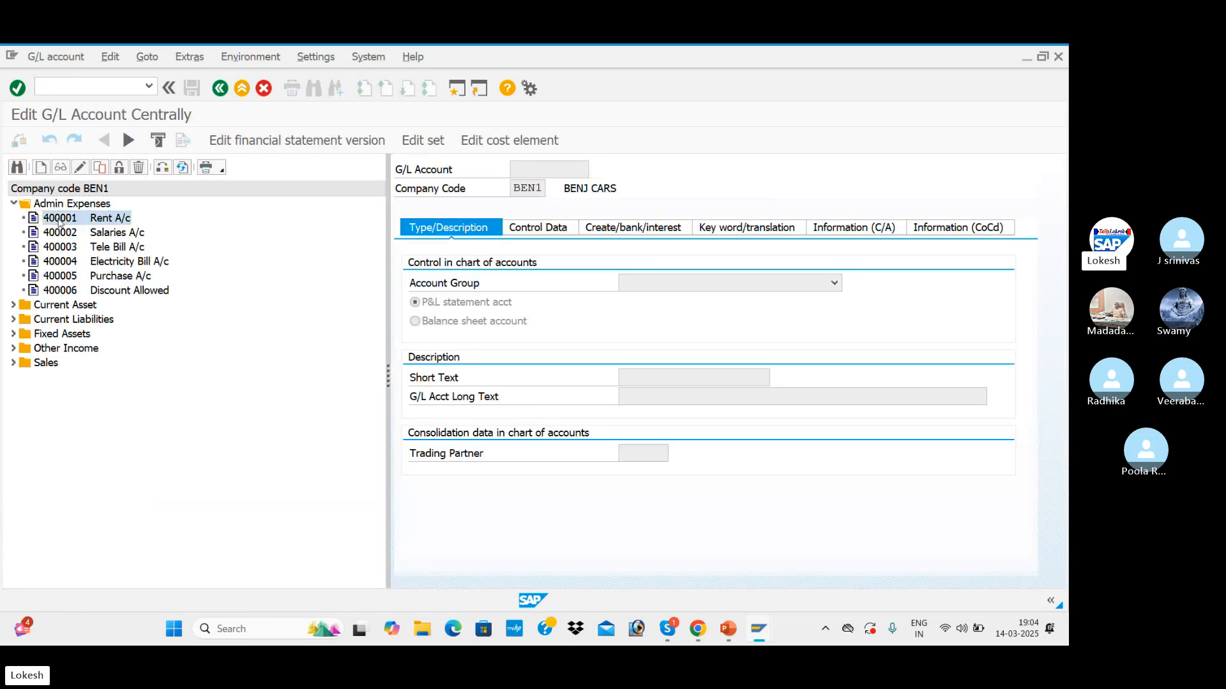
click(478, 140)
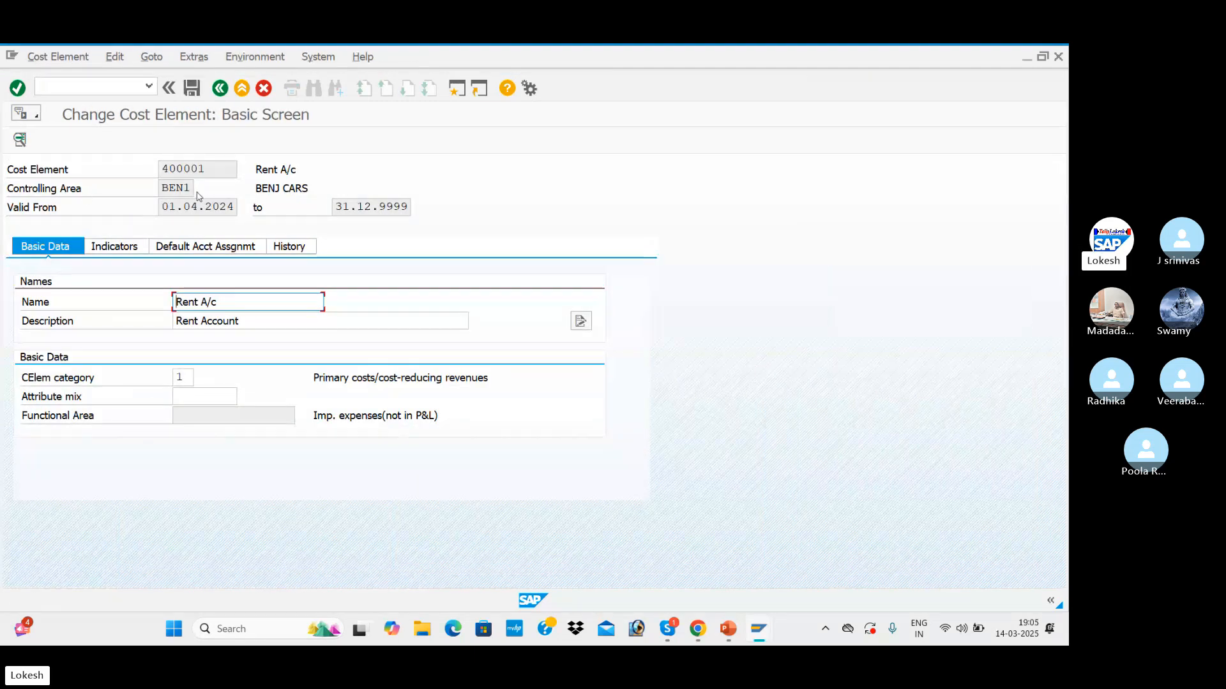
Leave the cost element and start the cost center creation transaction with /NKS01
click(129, 85)
text(/)
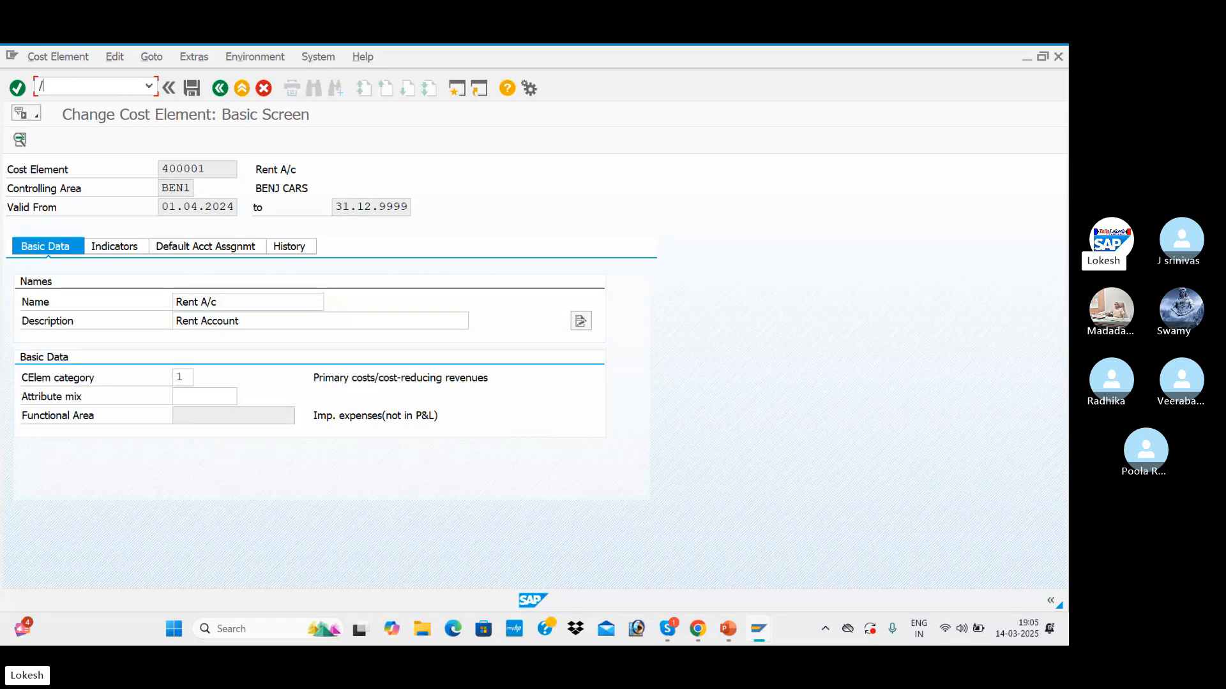
text(NKS01)
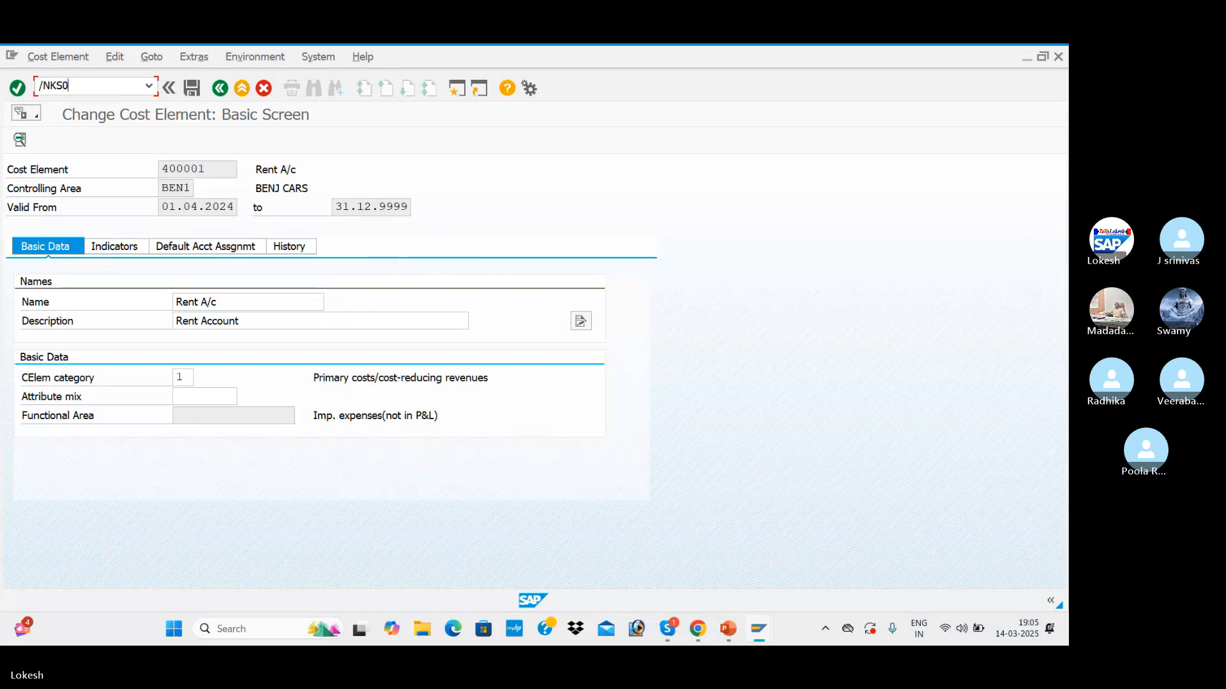
key(Return)
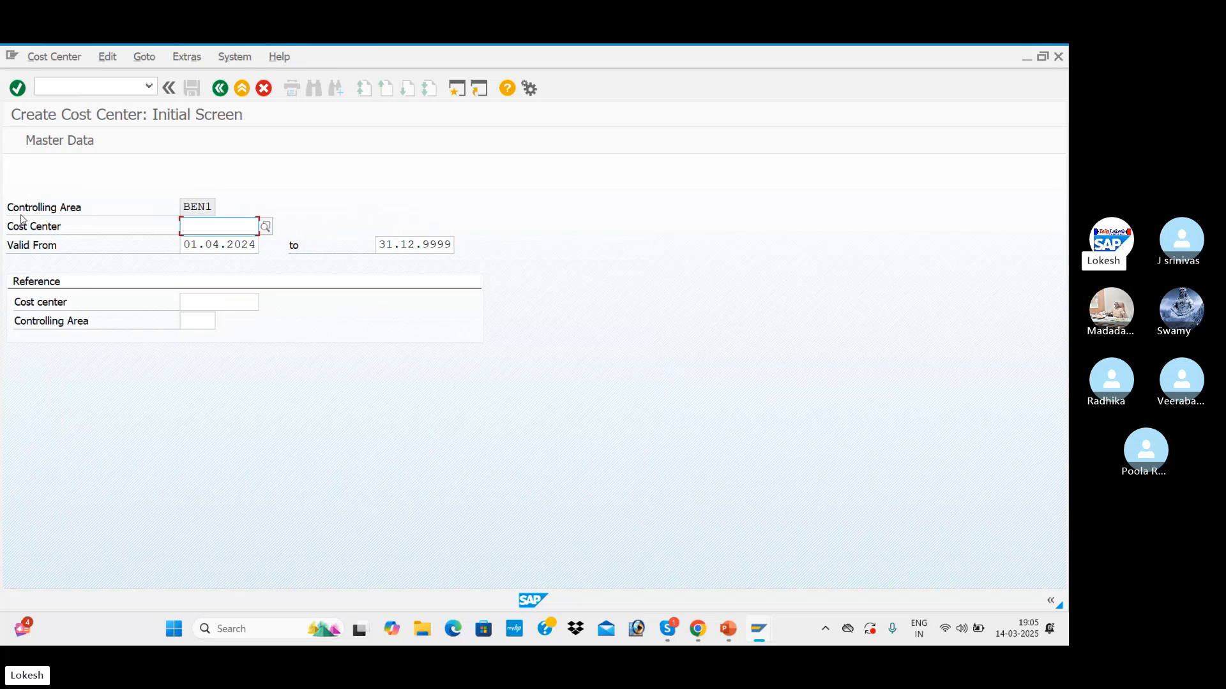
Switch to the COST CENTERS presentation in PowerPoint and check the Collection entry in the company cost center hierarchy
click(216, 231)
key(alt+Tab)
key(Tab)
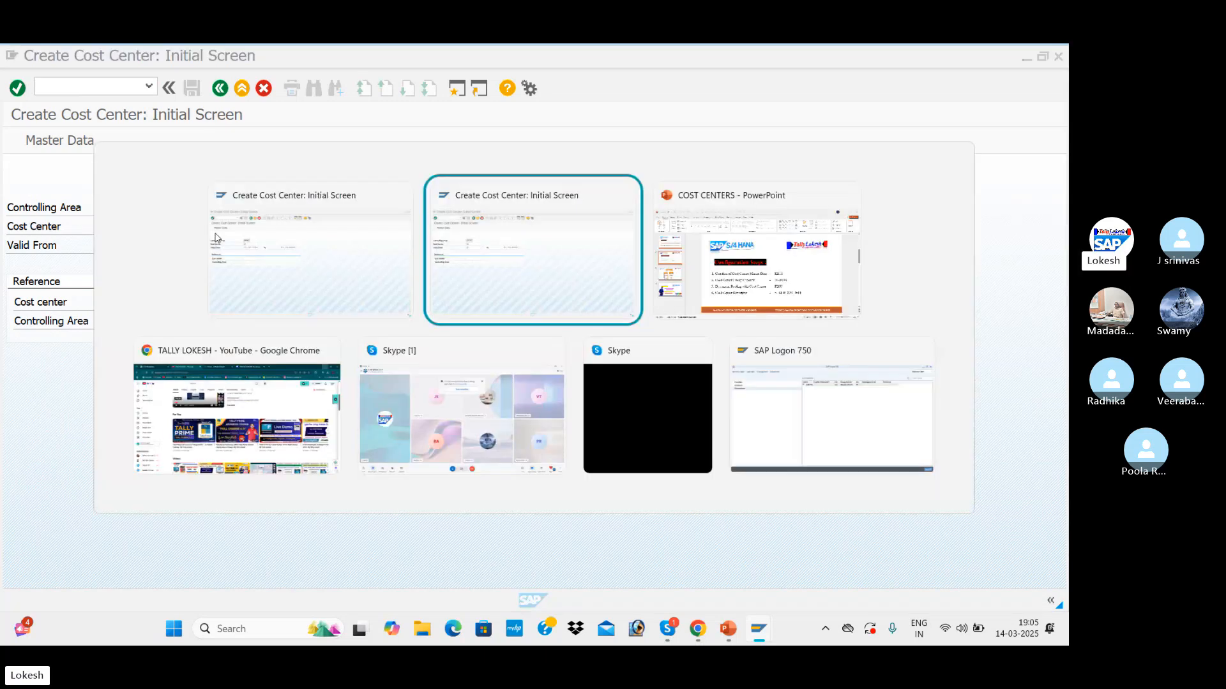
scroll(684, 332, down, 1)
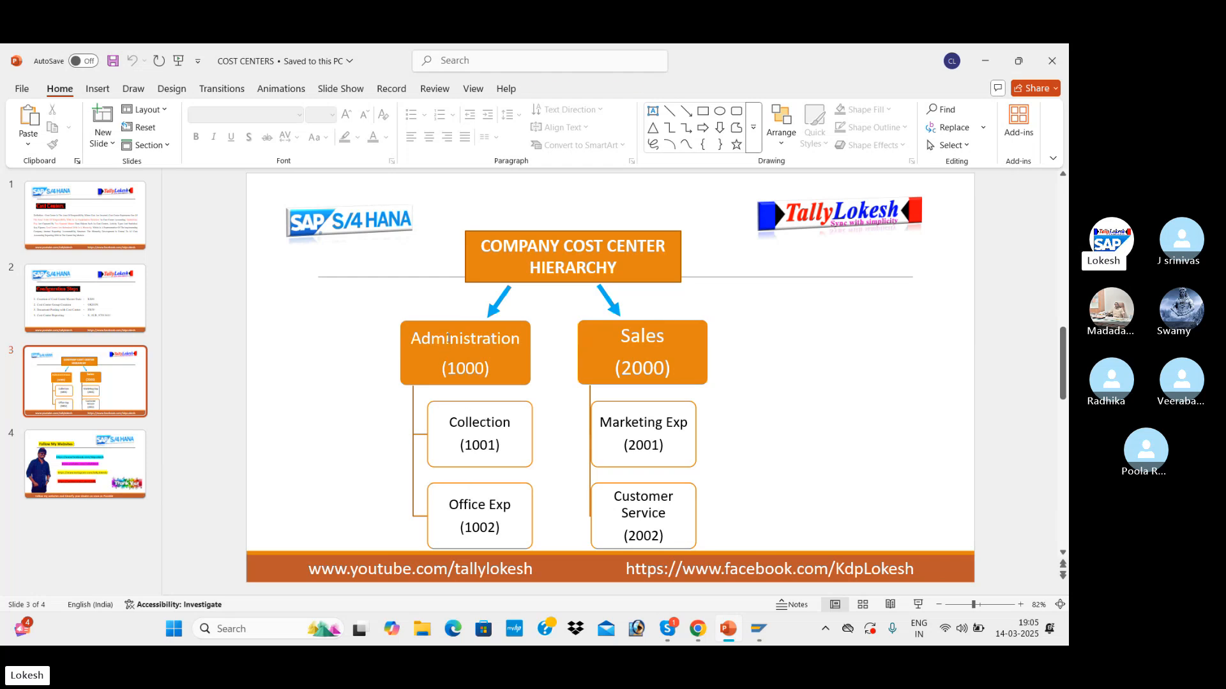
click(465, 422)
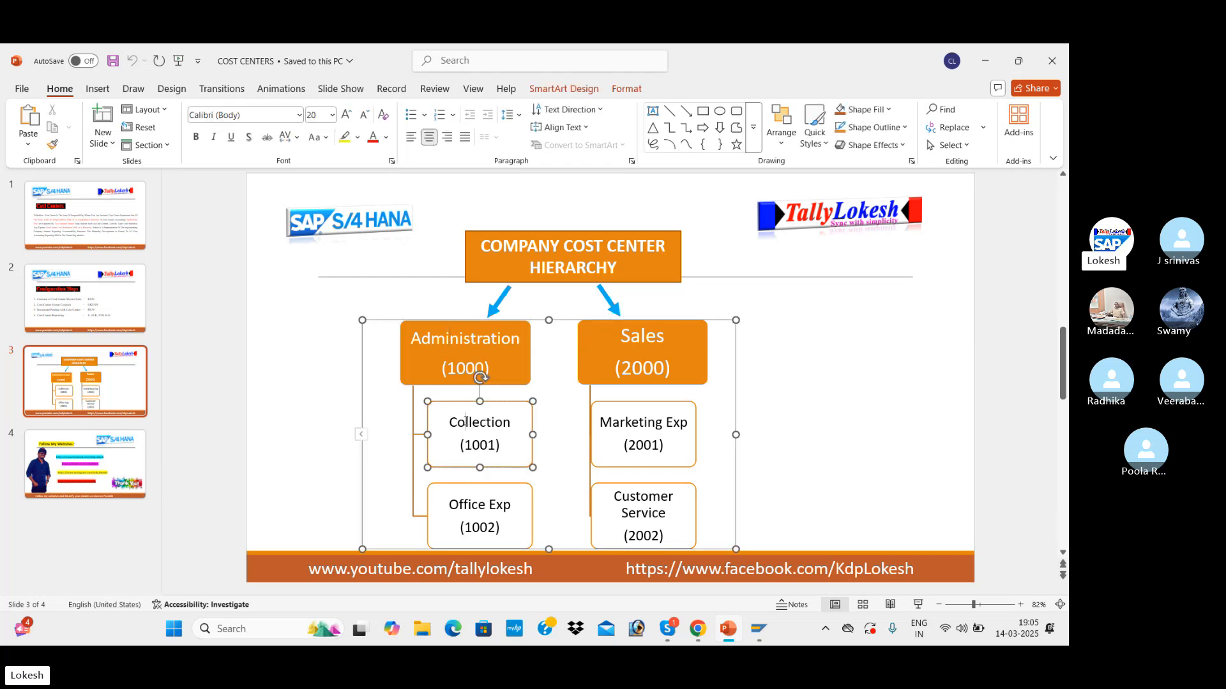
Switch back to SAP, enter 1001 as the cost center and open its master data
key(alt+Tab)
key(BackSpace)
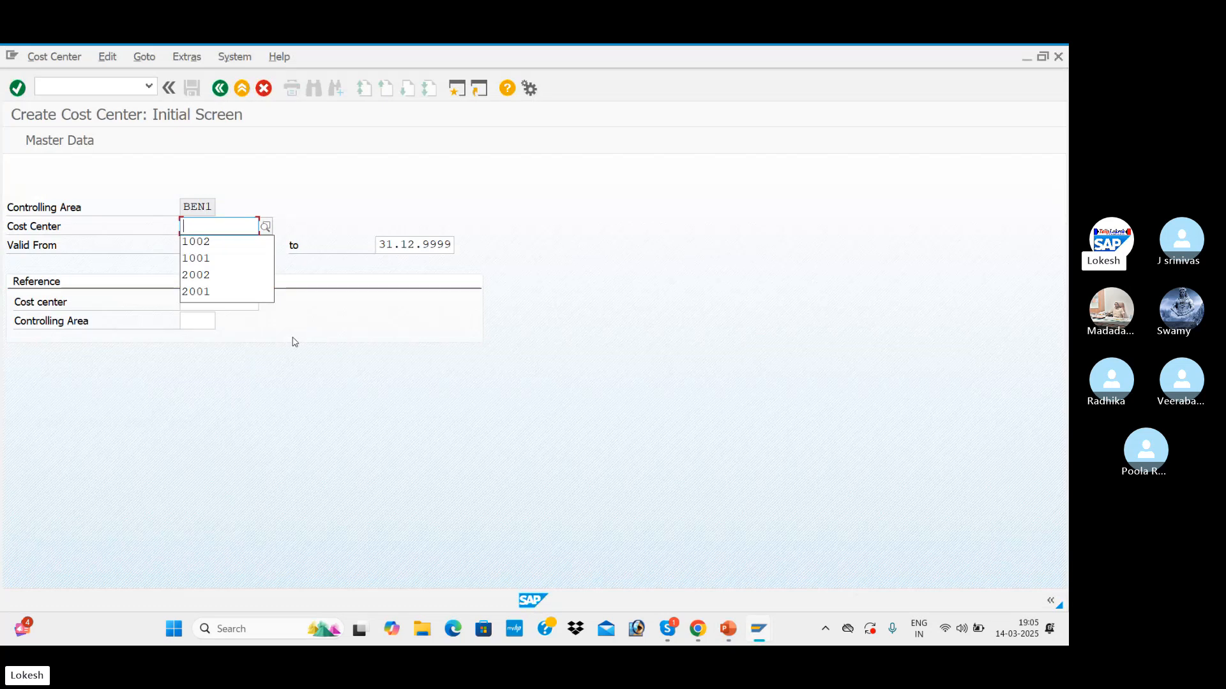
click(221, 262)
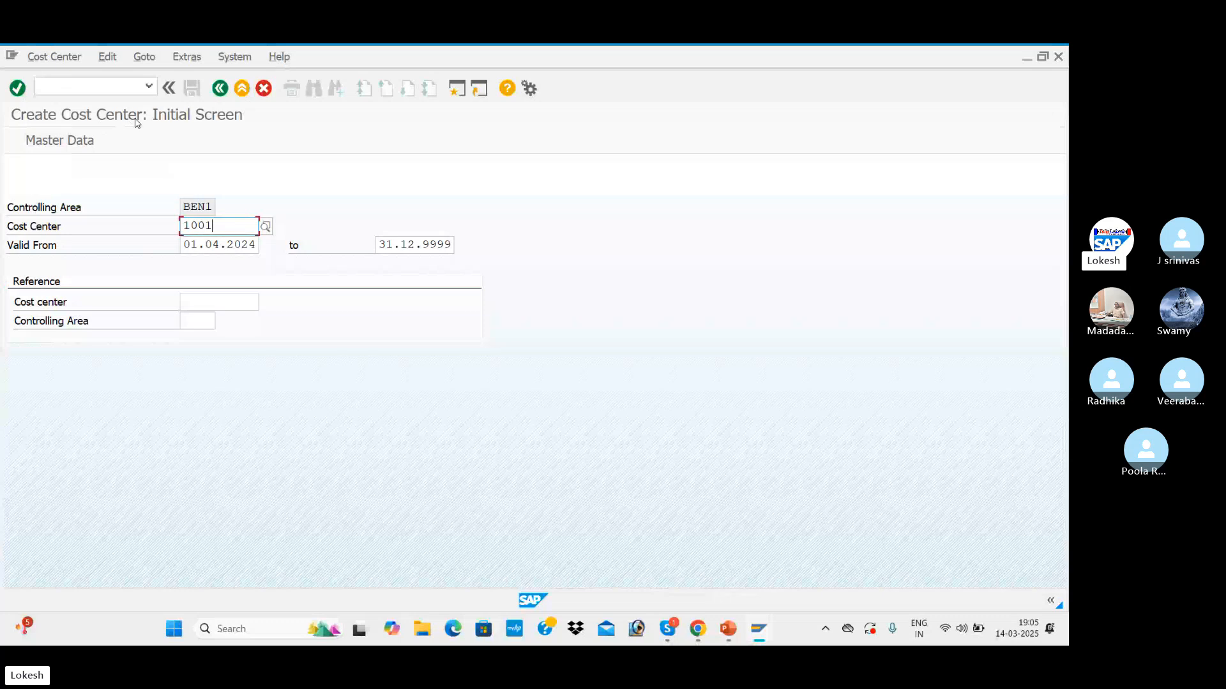
click(70, 140)
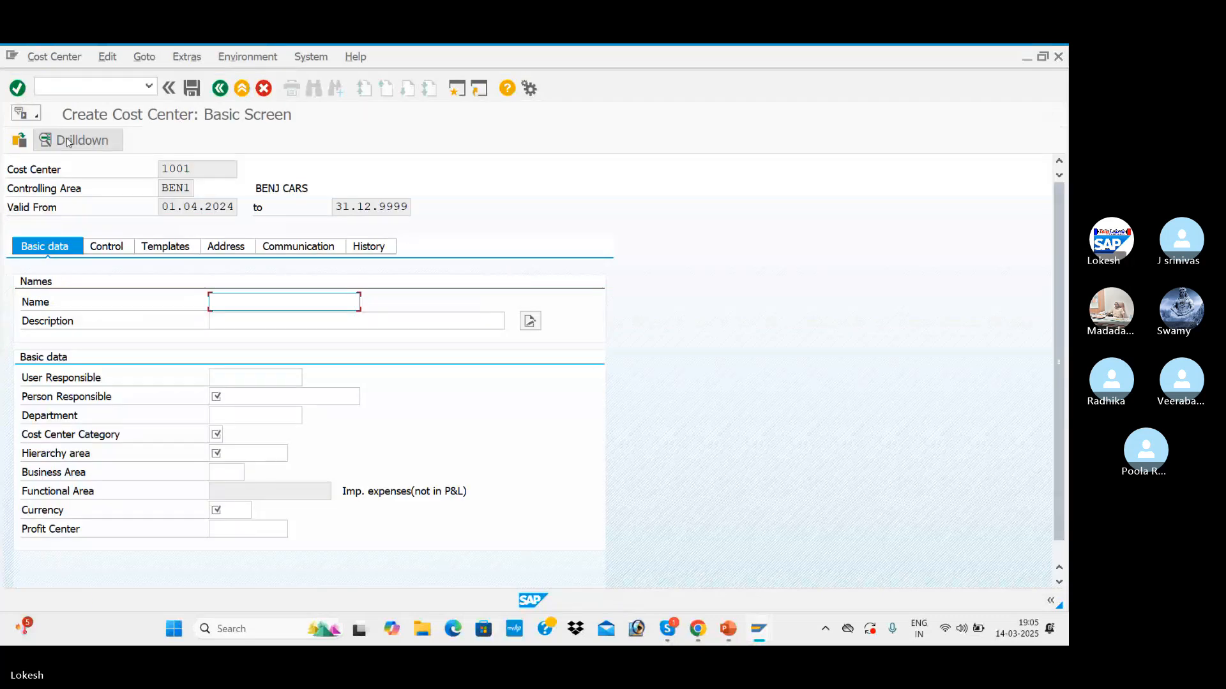
Set both the name and the description of cost center 1001 to Collection Exp
key(alt+Tab)
key(alt+Tab)
click(255, 307)
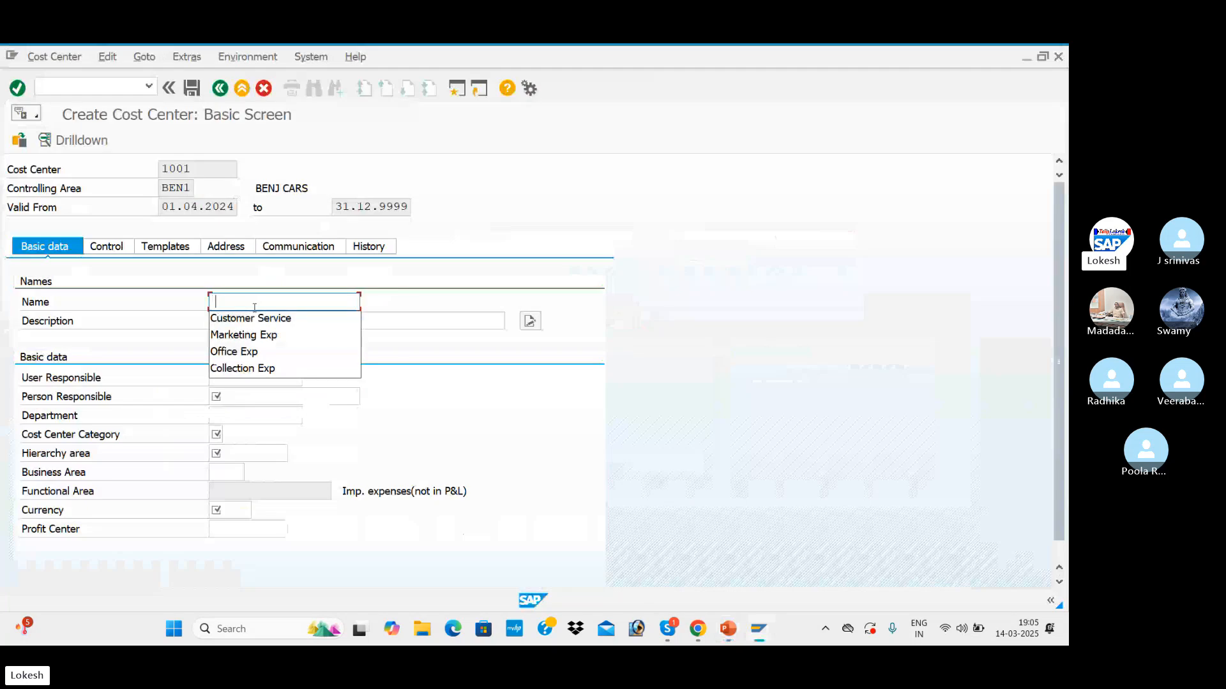
click(265, 369)
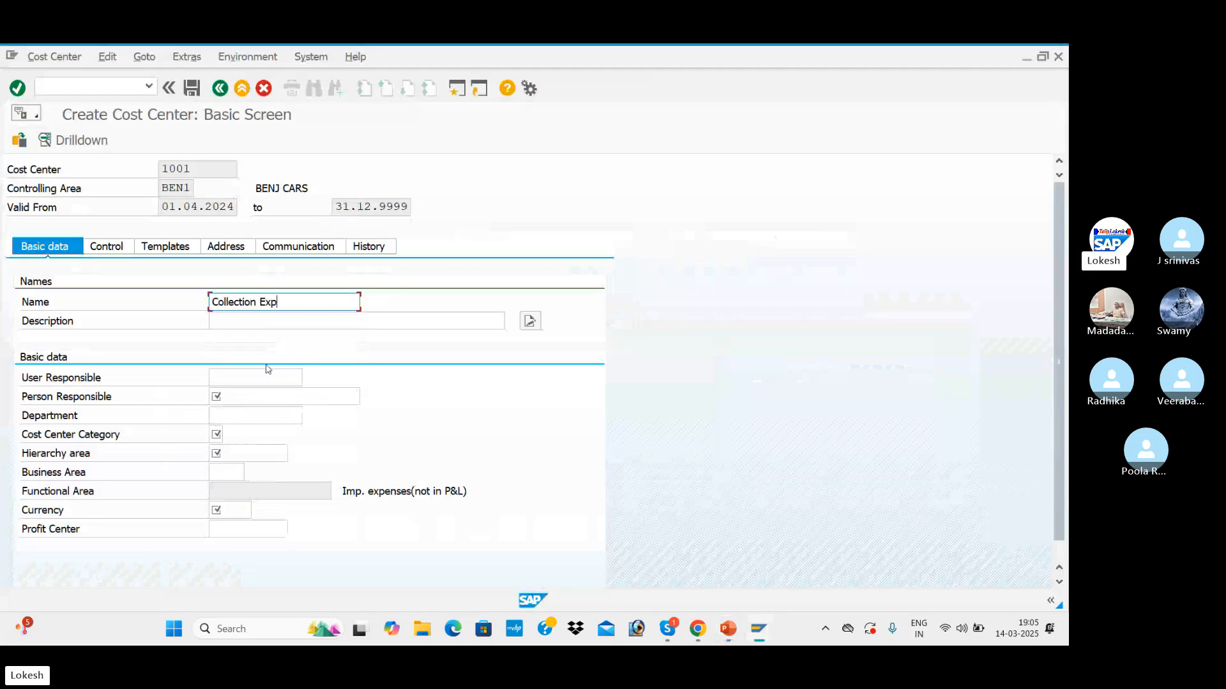
click(262, 321)
click(263, 321)
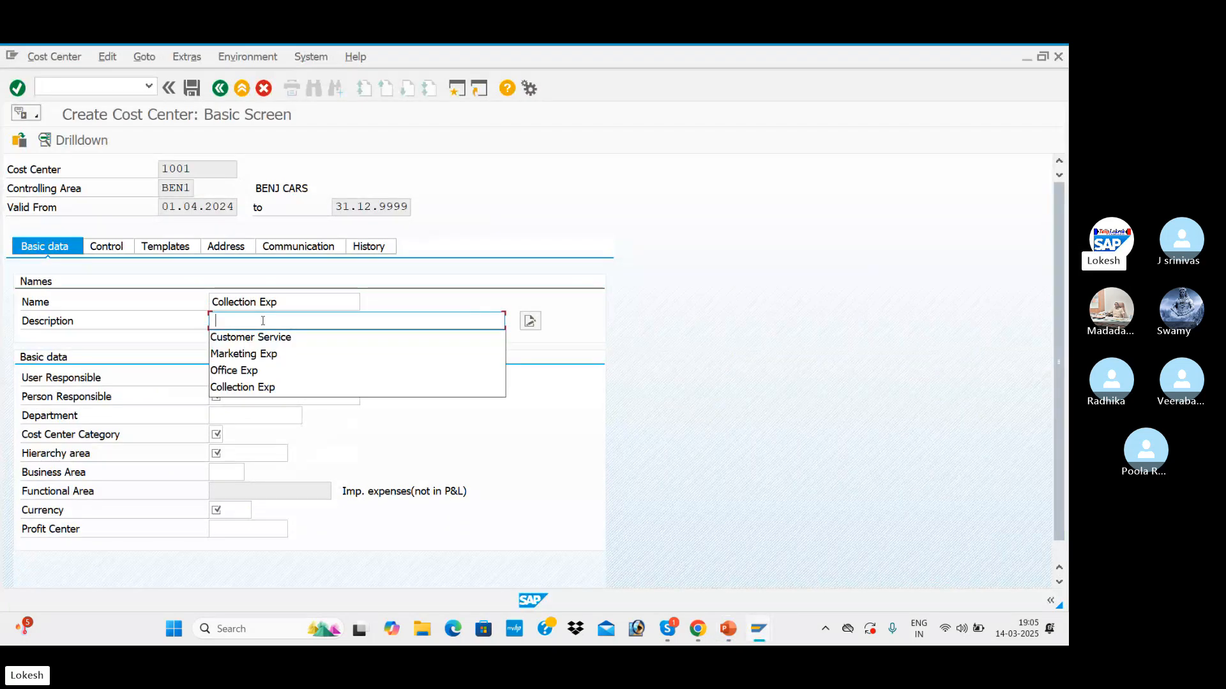
click(257, 382)
Enter the responsible person's name and set the department to ADMIN
click(228, 382)
click(236, 392)
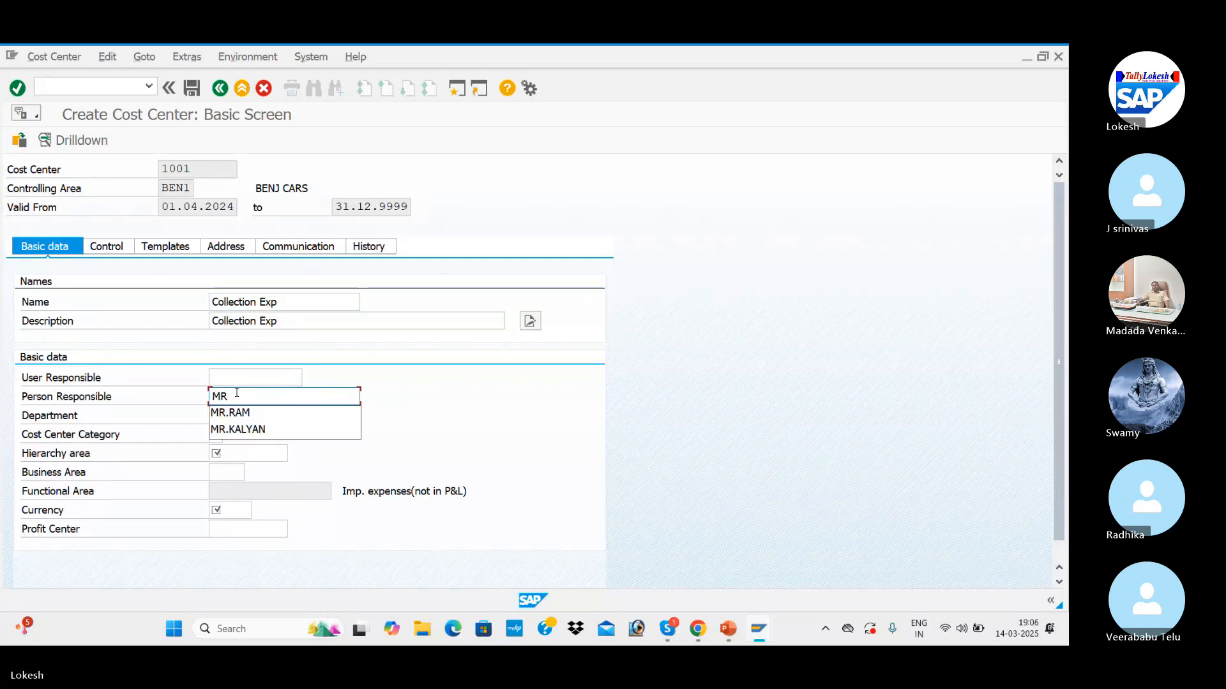
text(MR.BALU)
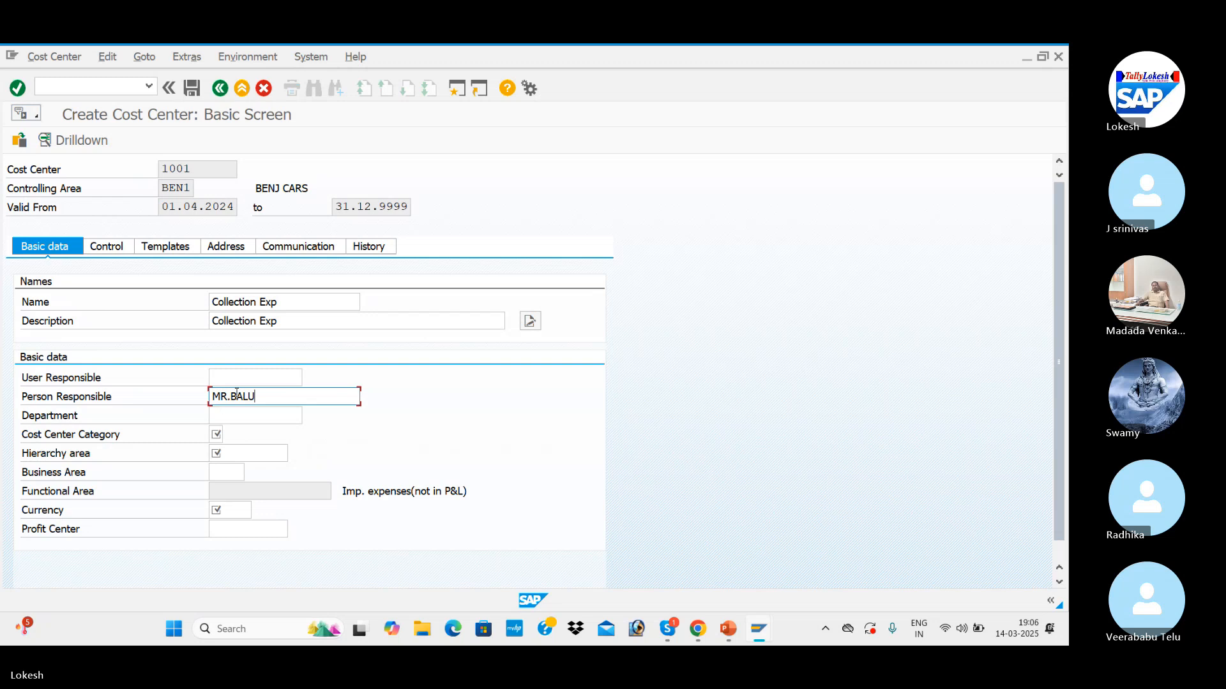
click(247, 409)
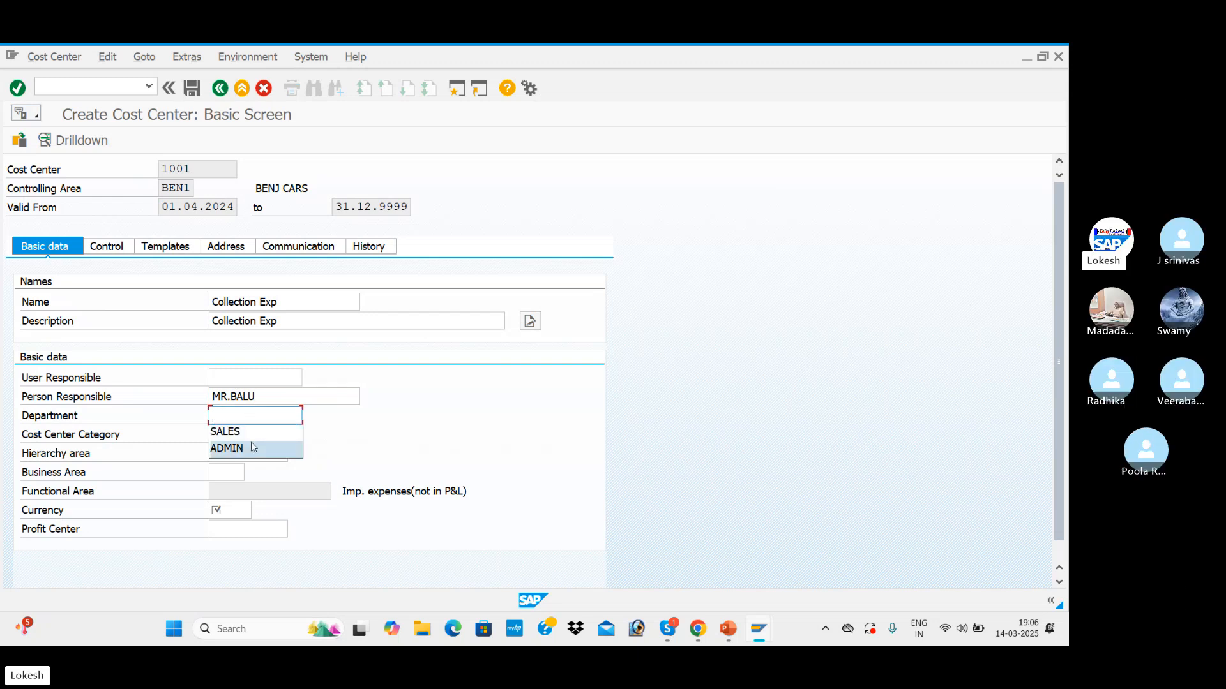
click(252, 445)
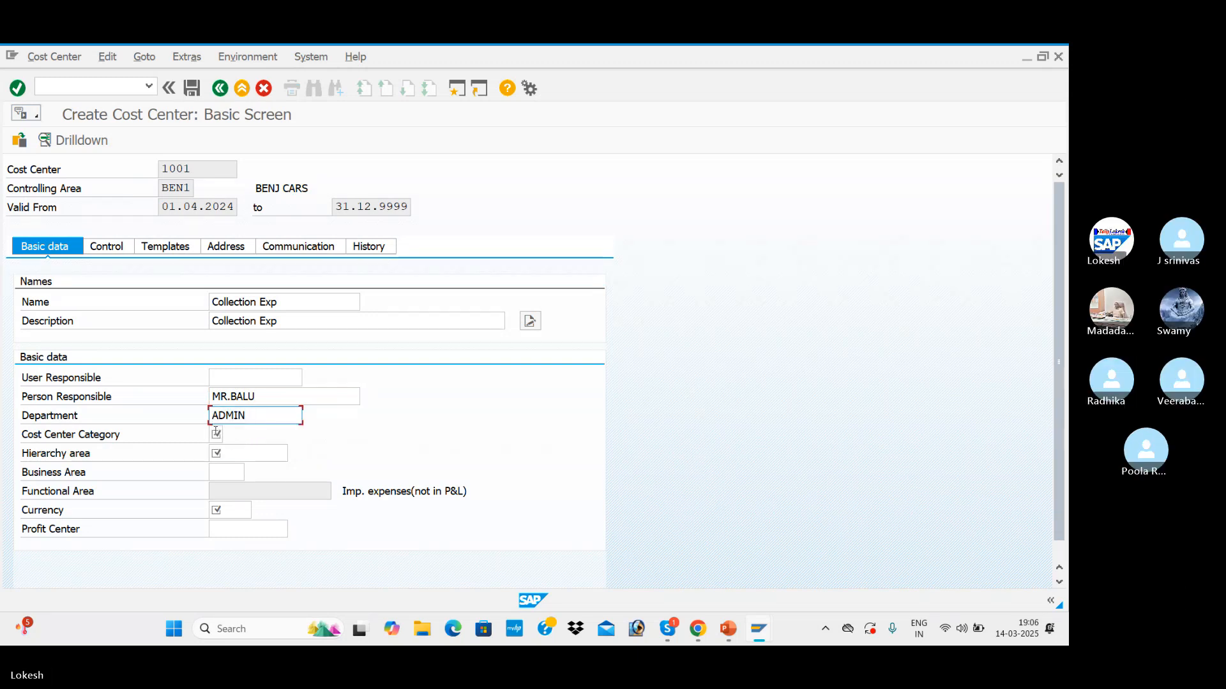
Choose 4 (Administration) as the cost center category from the list of possible entries
click(217, 432)
click(228, 435)
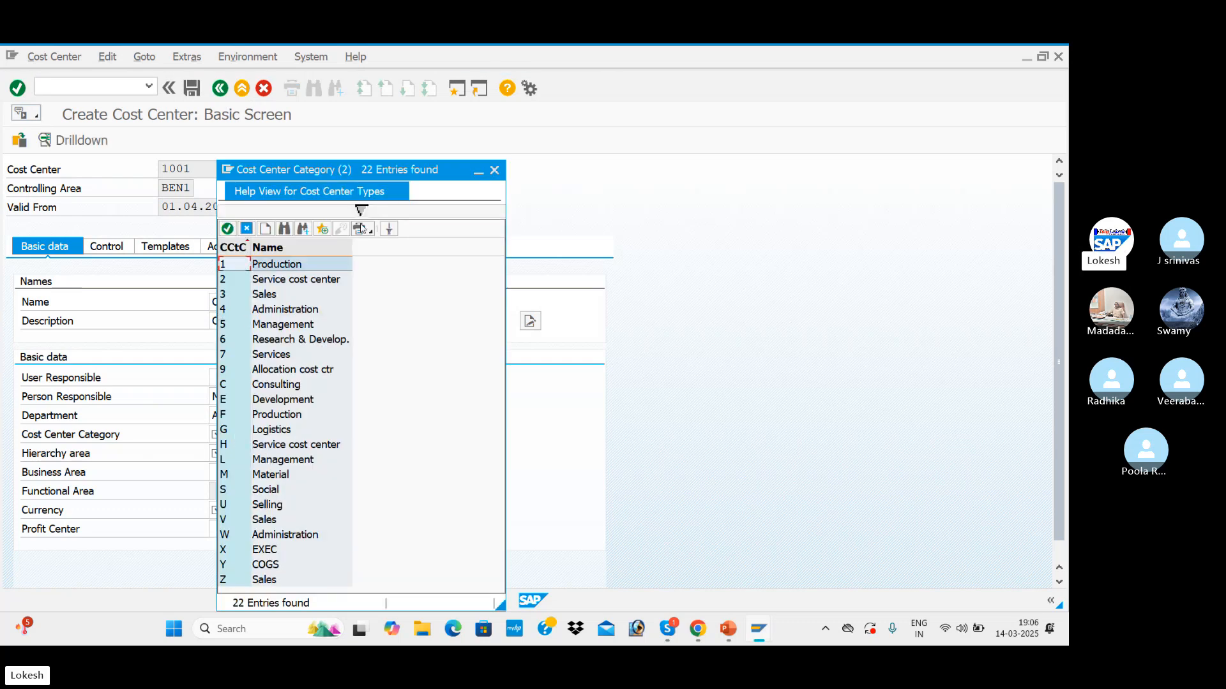
drag(450, 171, 757, 159)
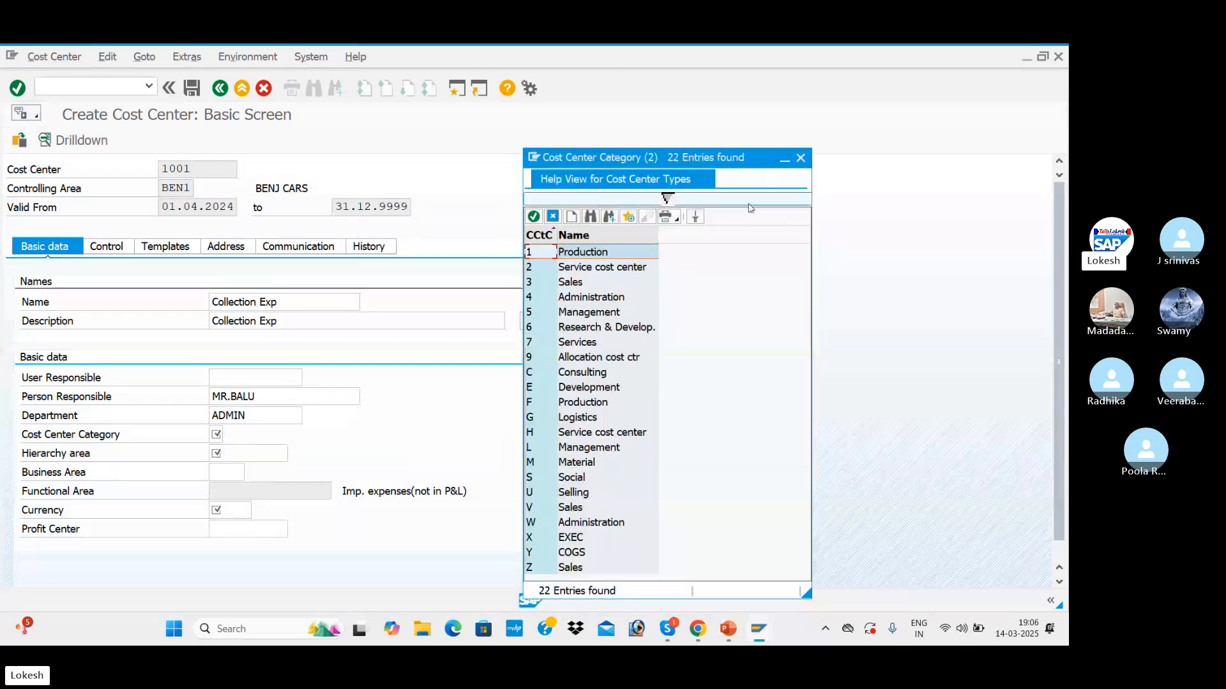
click(581, 299)
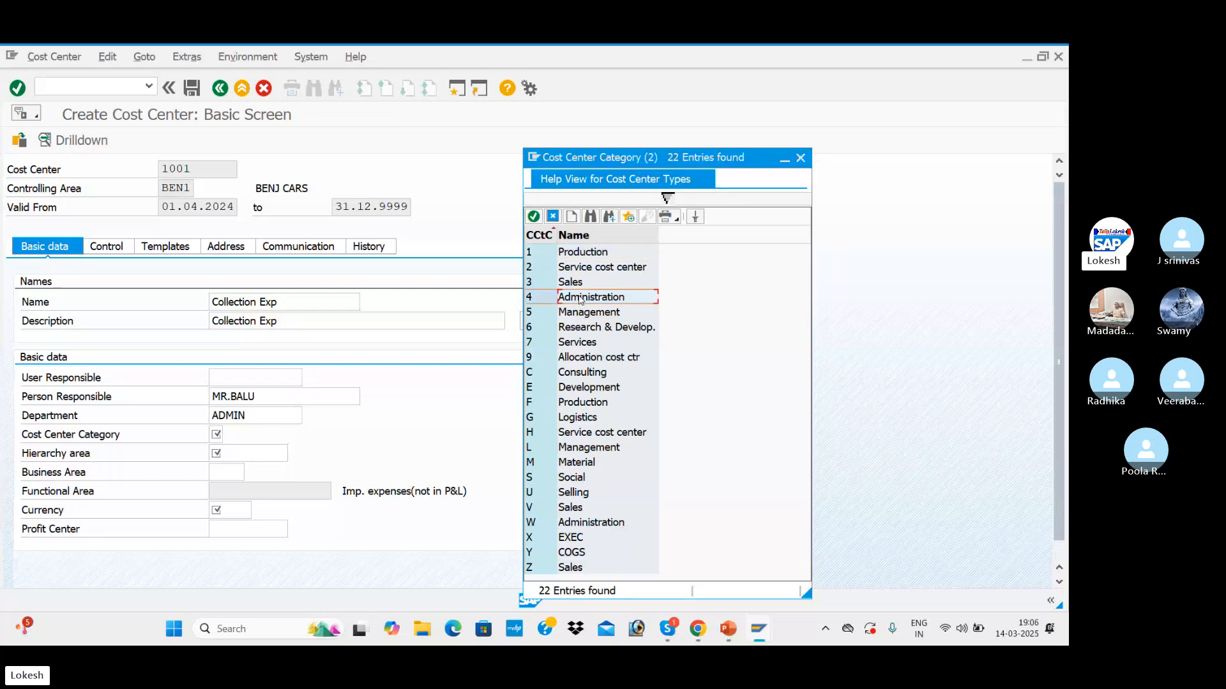
double_click(581, 298)
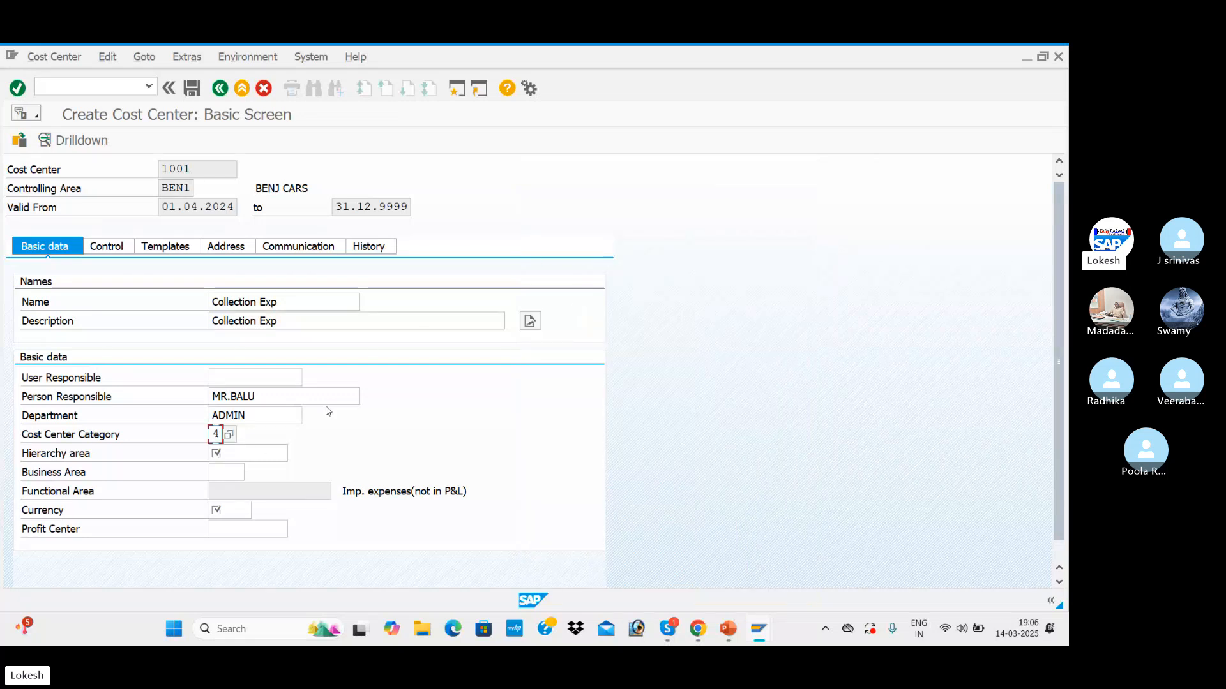
Assign the hierarchy area BEN1_CCSH and set the currency to INR
click(260, 454)
click(293, 454)
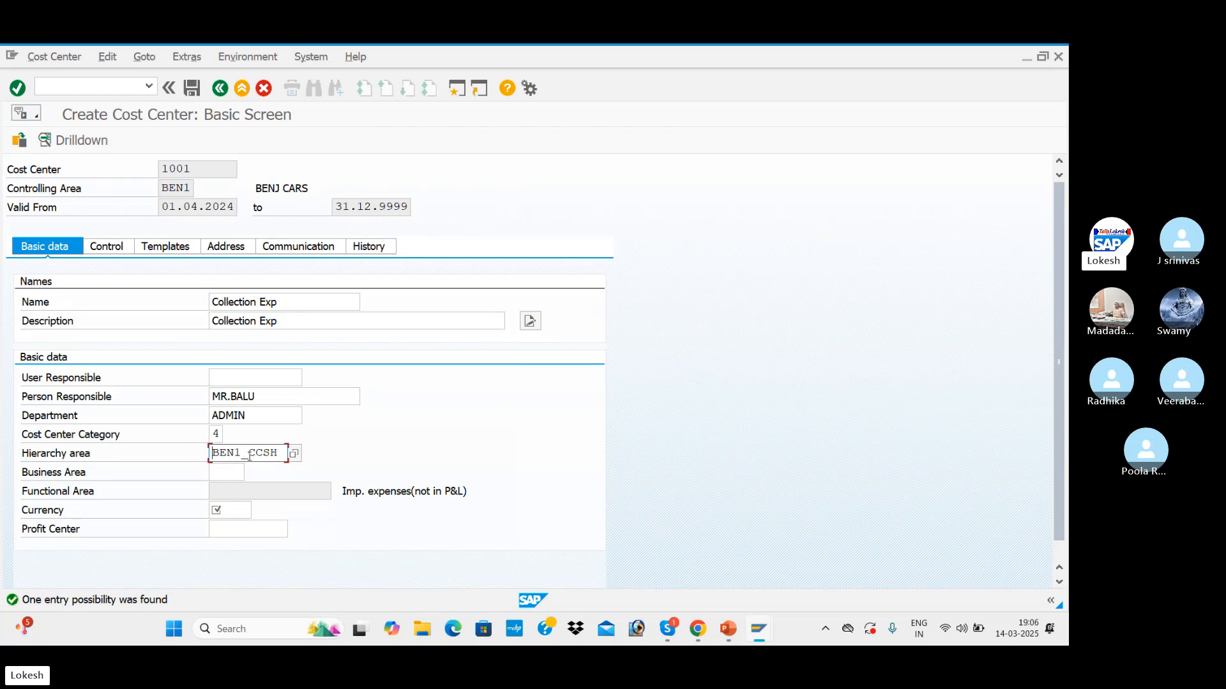
click(224, 510)
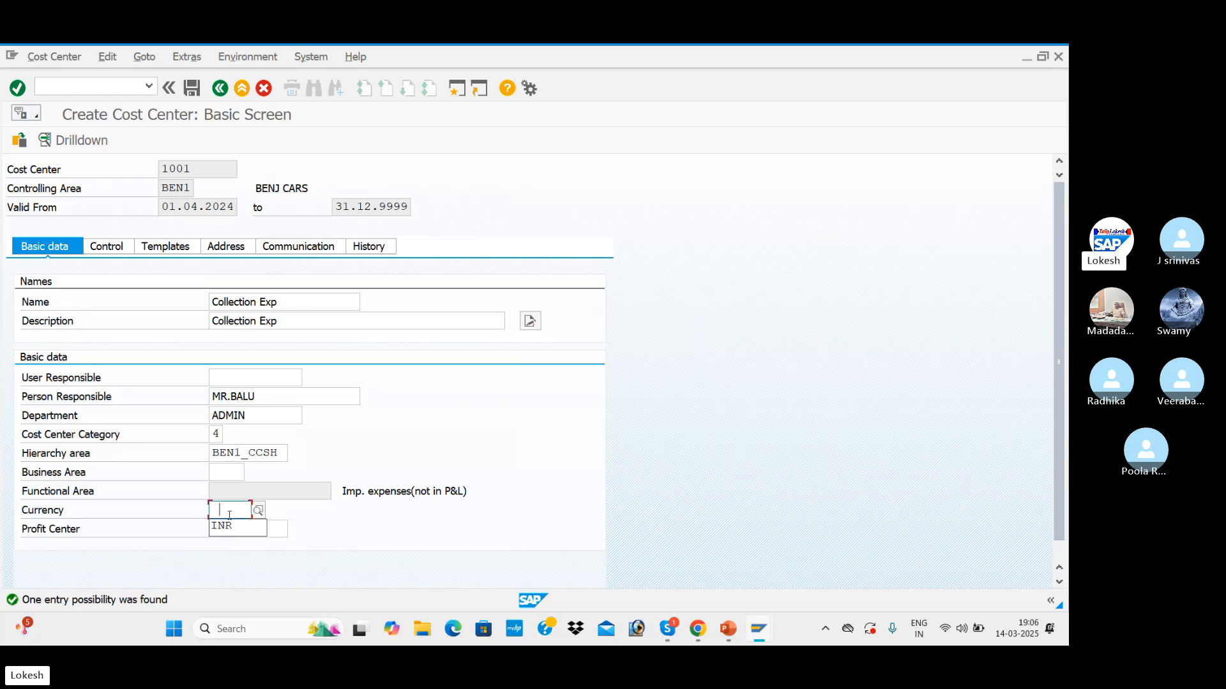
click(231, 525)
key(Return)
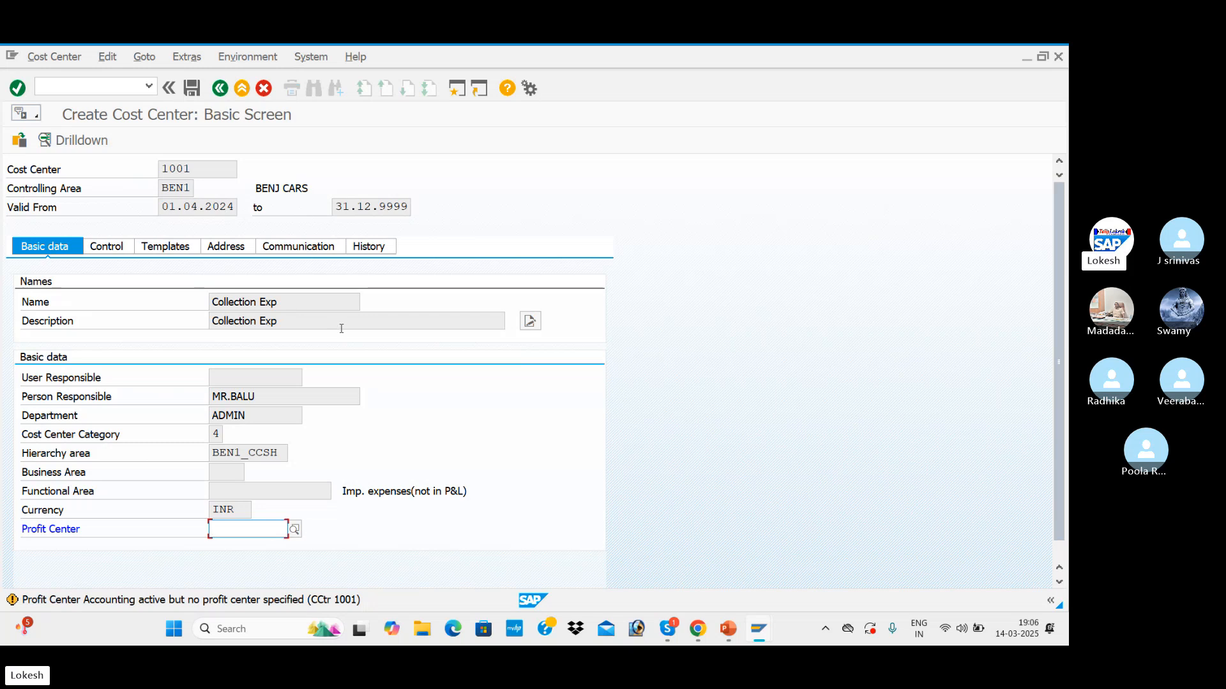
Review the address, communication, history, template and control data of the cost center, leaving the profit center blank
click(113, 250)
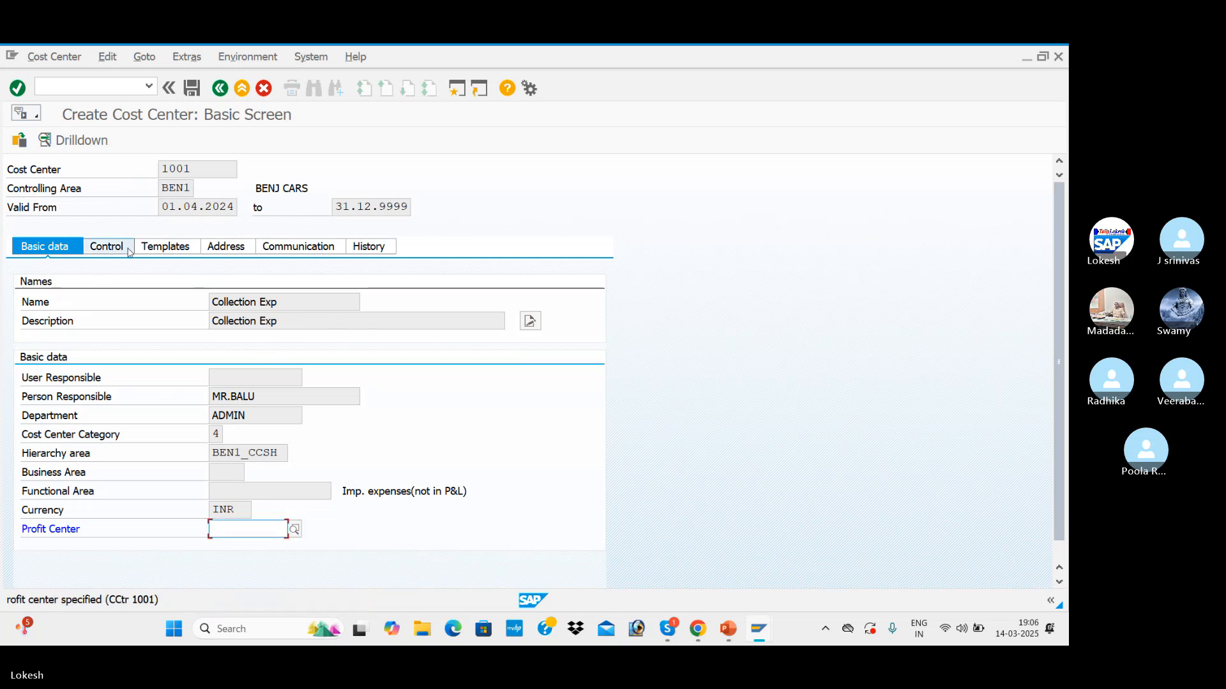
click(222, 251)
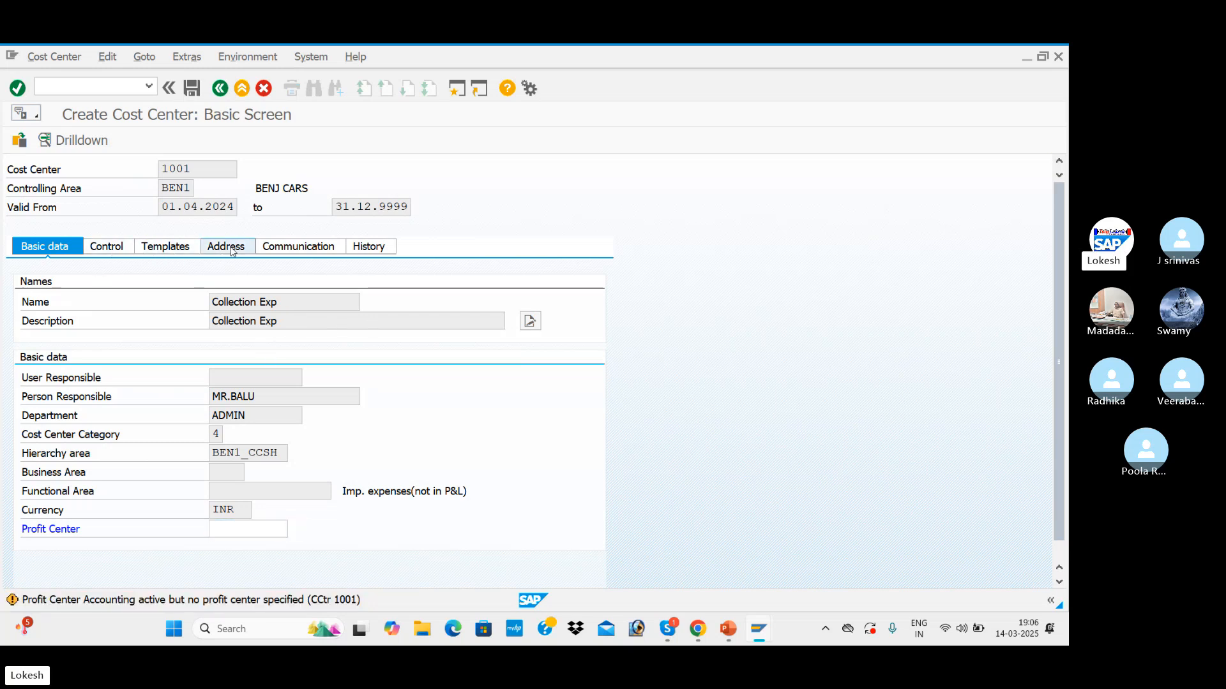
click(292, 249)
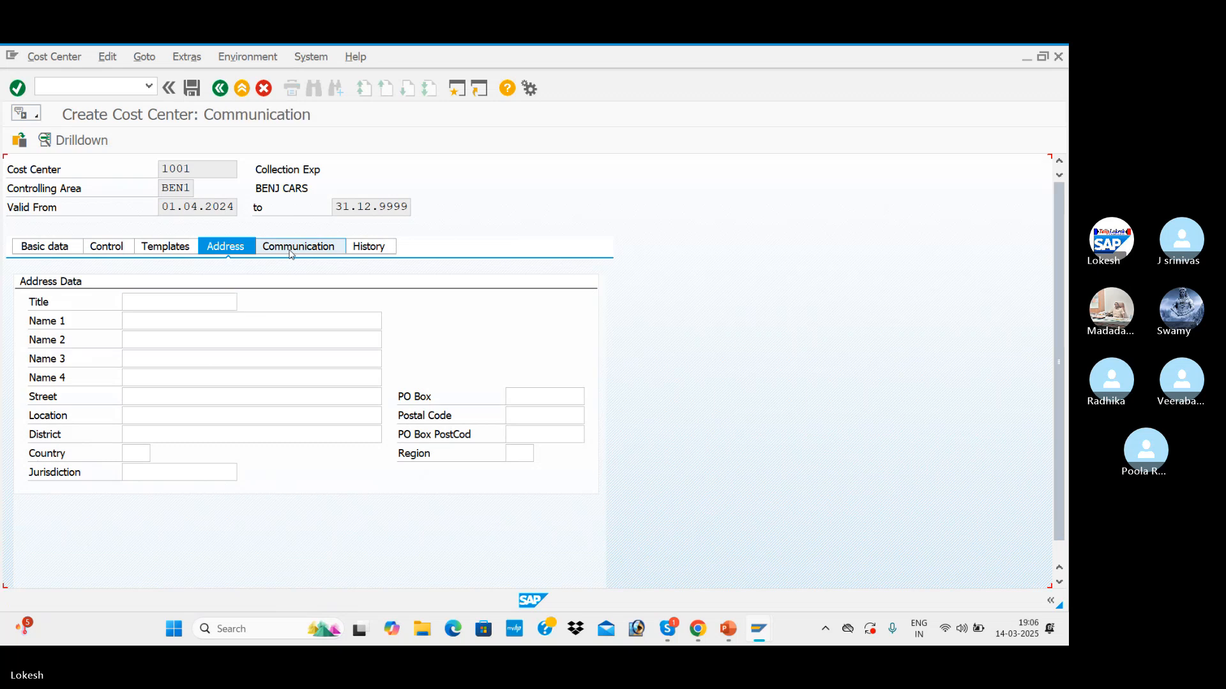
click(368, 245)
click(226, 247)
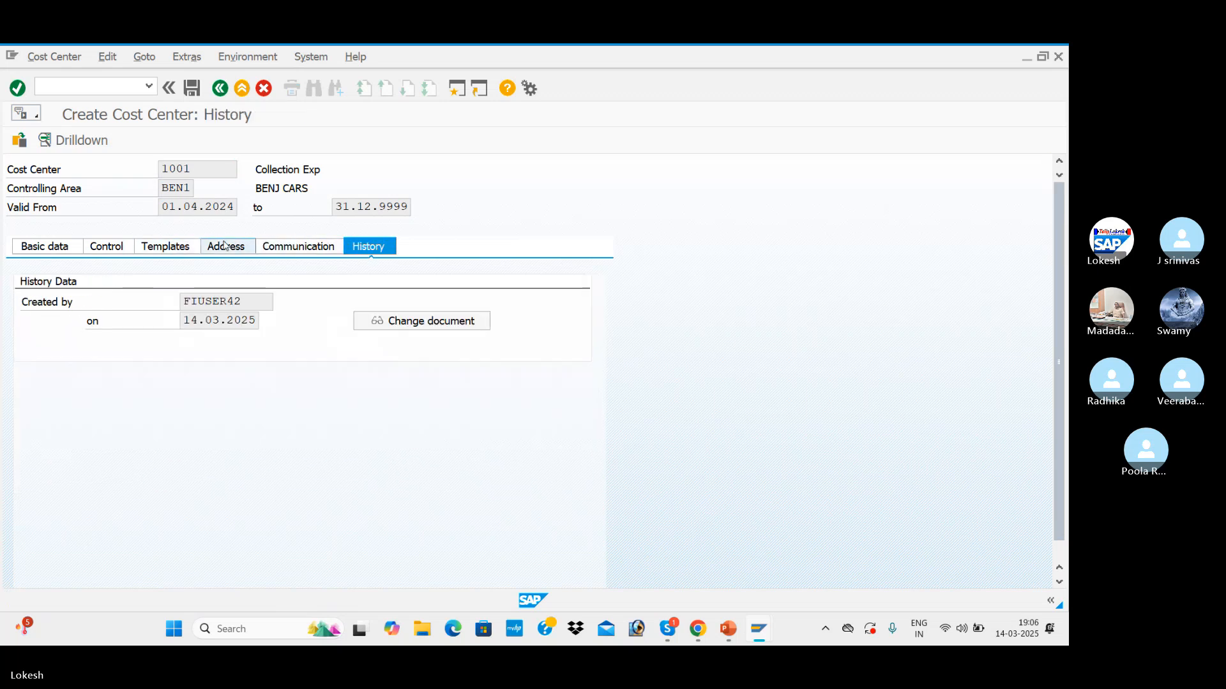
click(184, 249)
click(107, 249)
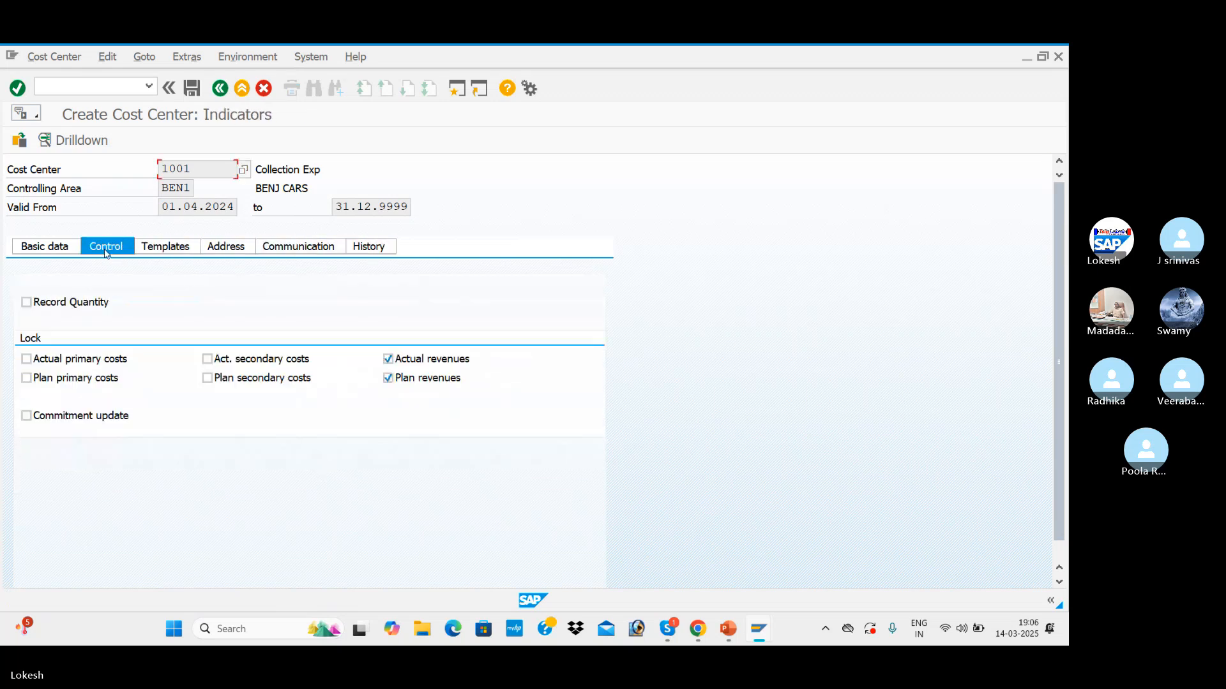
Return to the basic data of cost center 1001 and save the new cost center
click(57, 252)
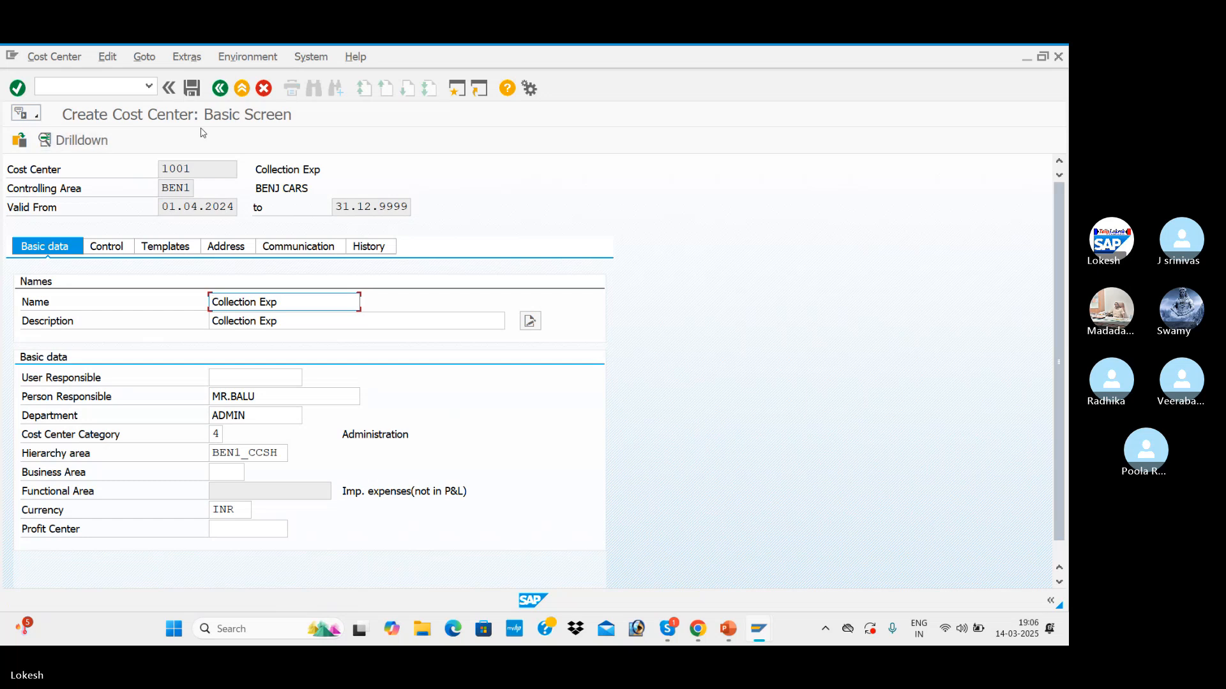
click(192, 89)
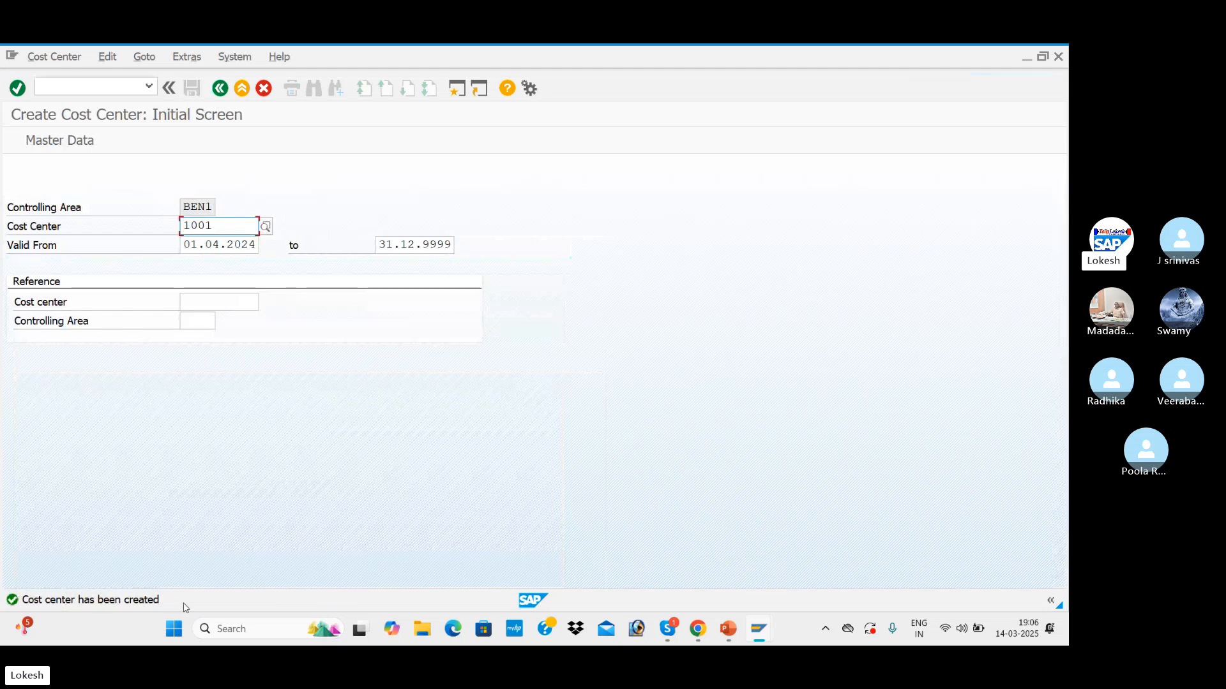
Switch to the PowerPoint hierarchy slide and review the Administration branch with its Collection and Office Exp cost centers
key(alt+Tab)
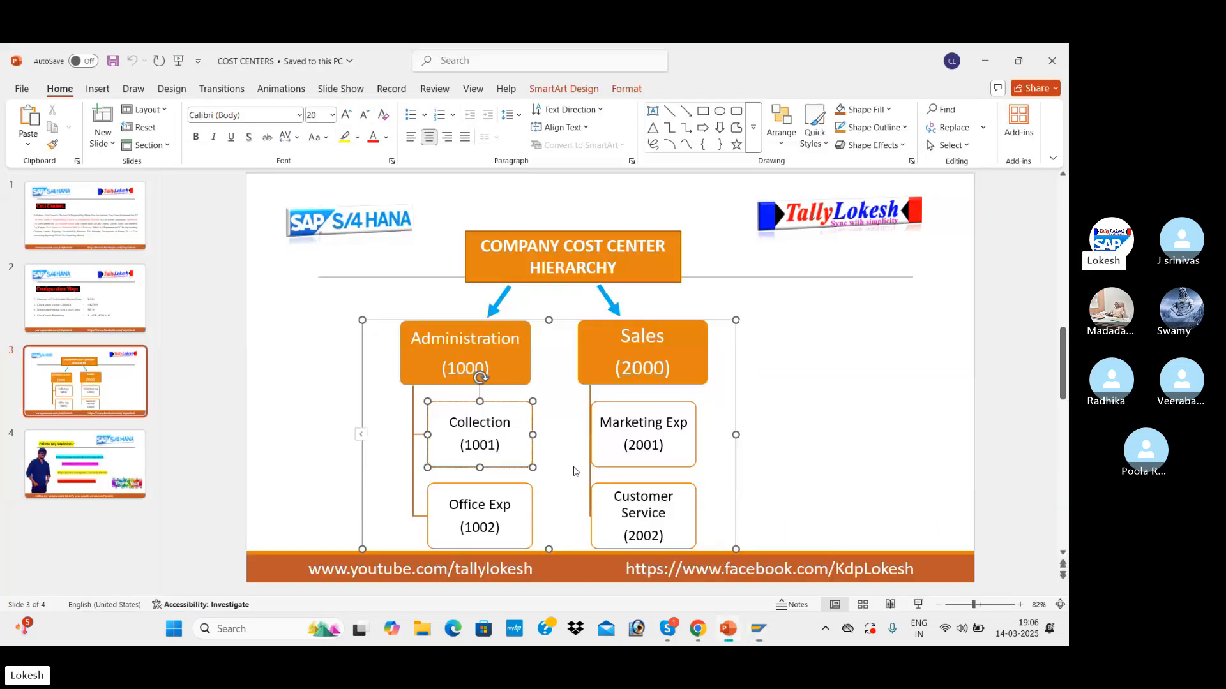
click(504, 343)
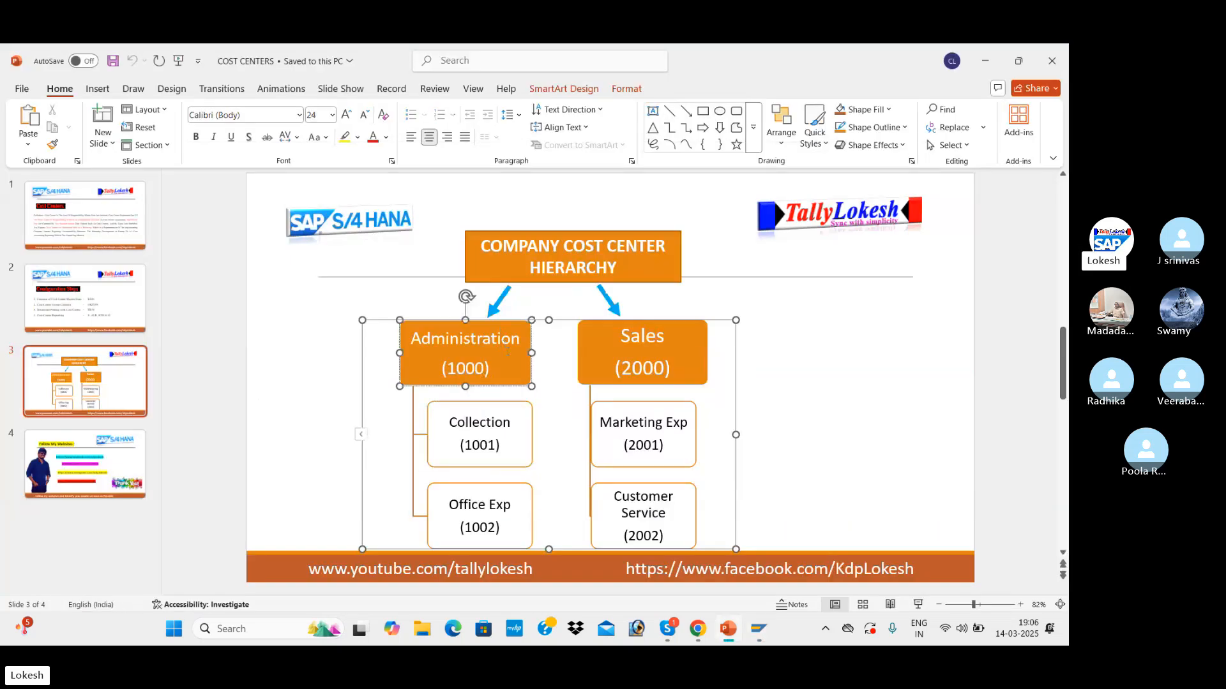
click(495, 429)
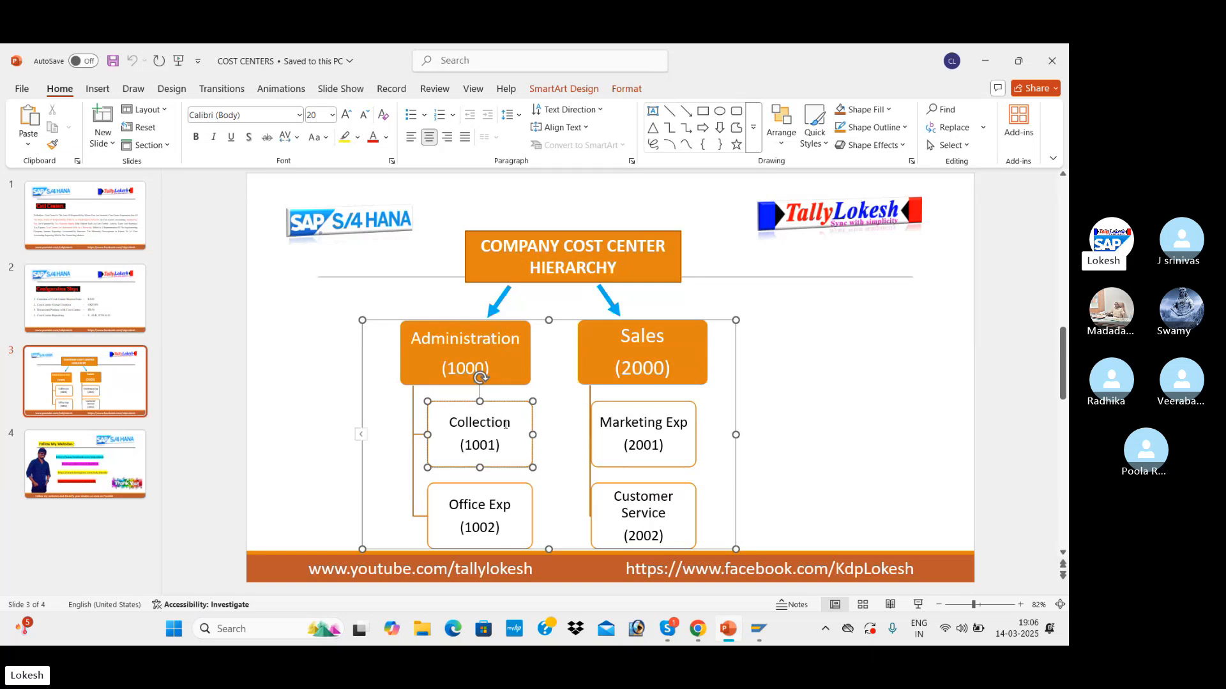
click(473, 505)
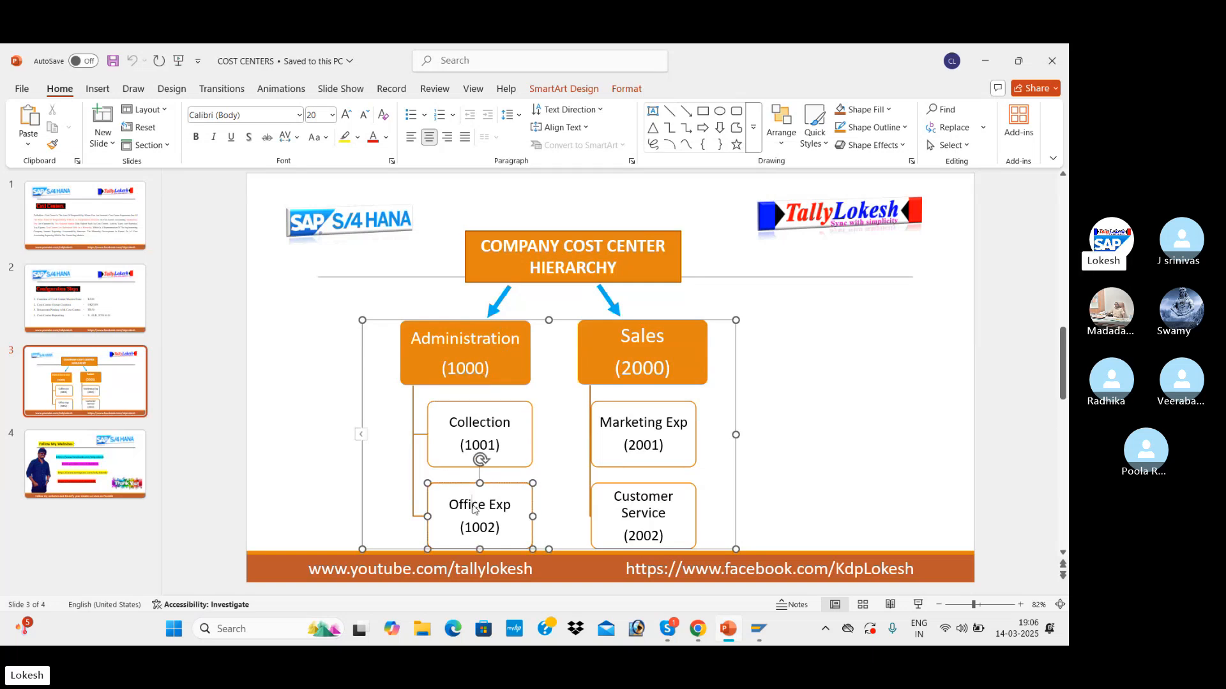
Switch back to SAP and start creating cost center 1002 in controlling area BEN1
key(alt+Tab)
click(225, 225)
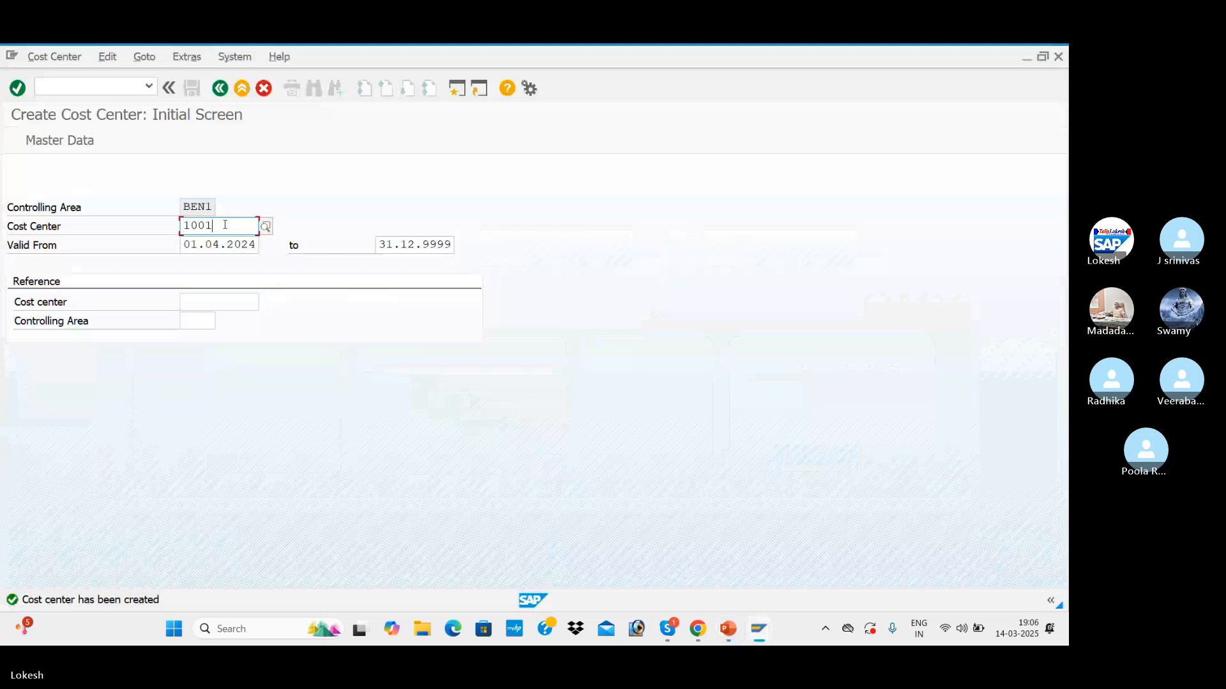
key(BackSpace)
text(2)
key(Return)
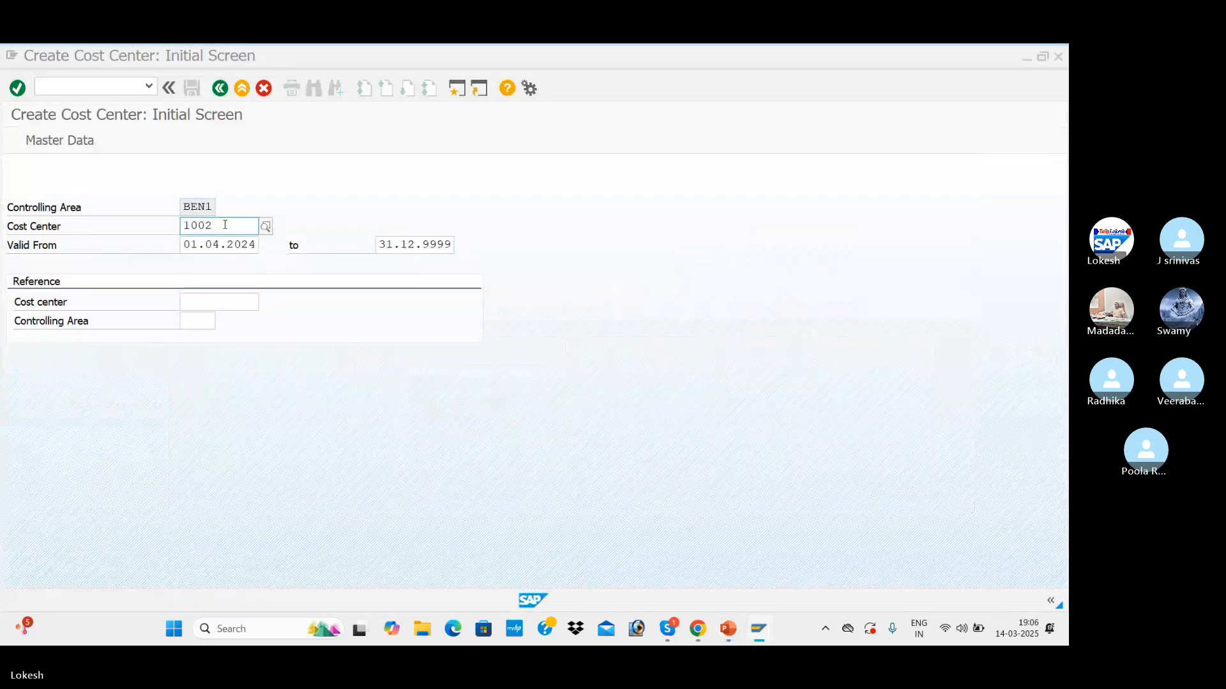
key(alt+Tab)
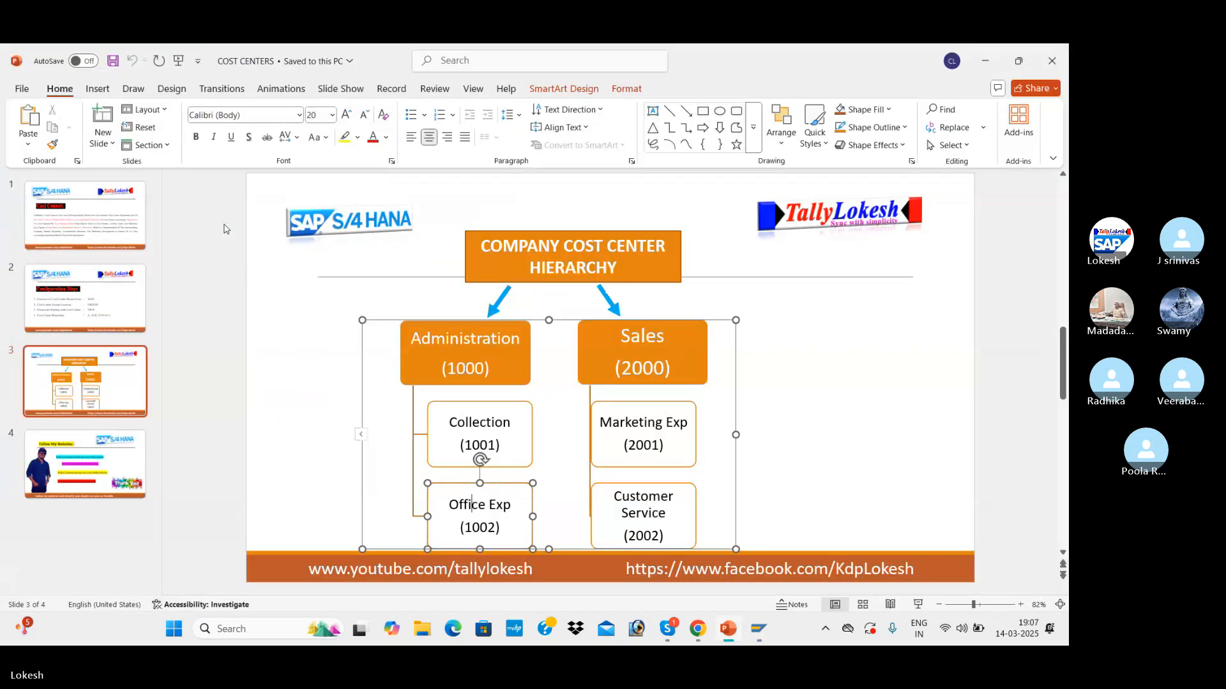
key(alt+Tab)
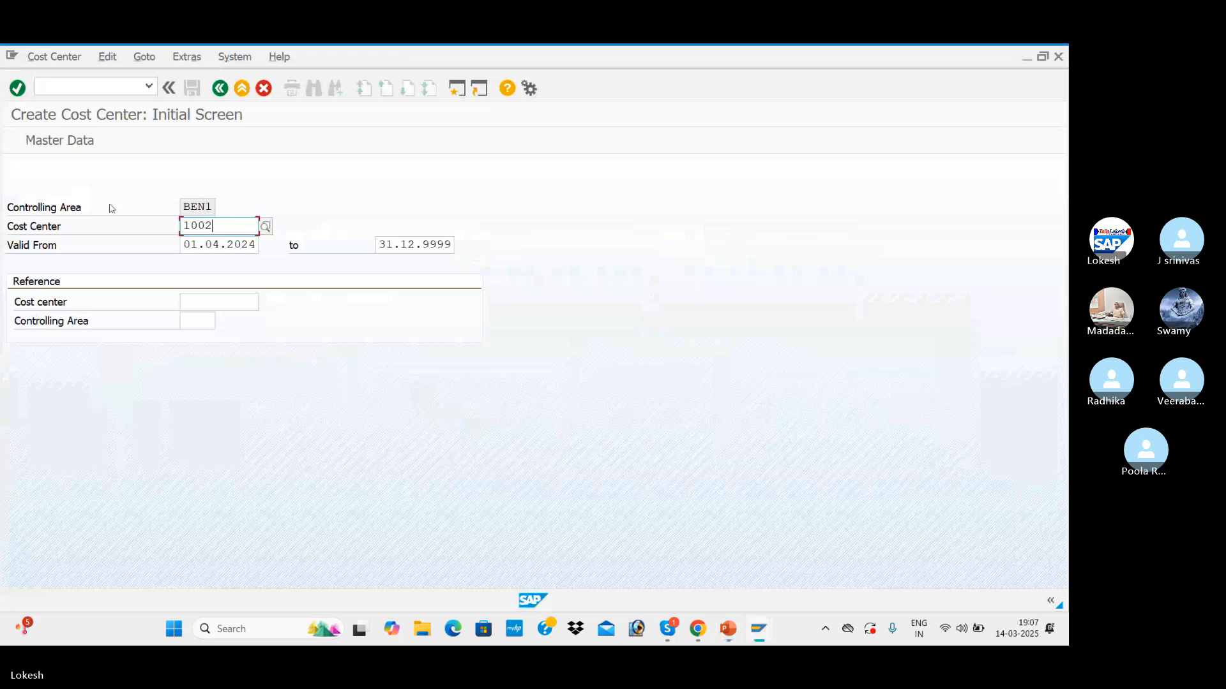
key(Return)
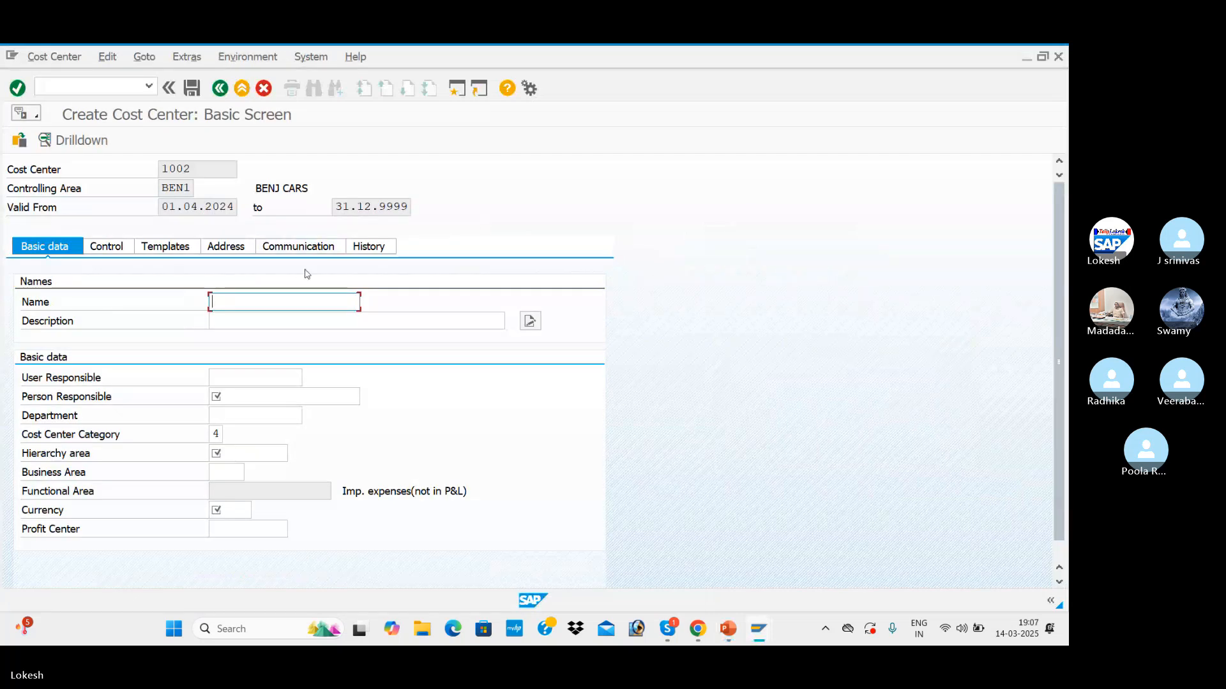
Check the hierarchy slide and enter Office Exp as both name and description of cost center 1002
key(alt+Tab)
key(alt+Tab)
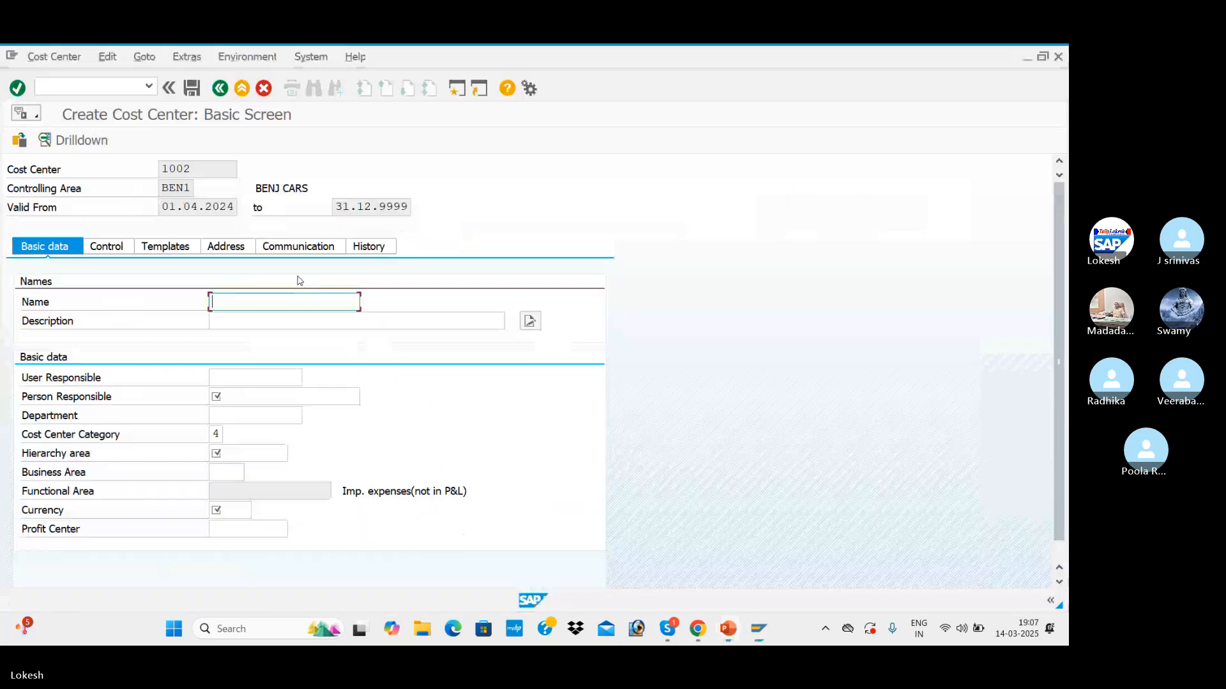
click(290, 302)
click(269, 369)
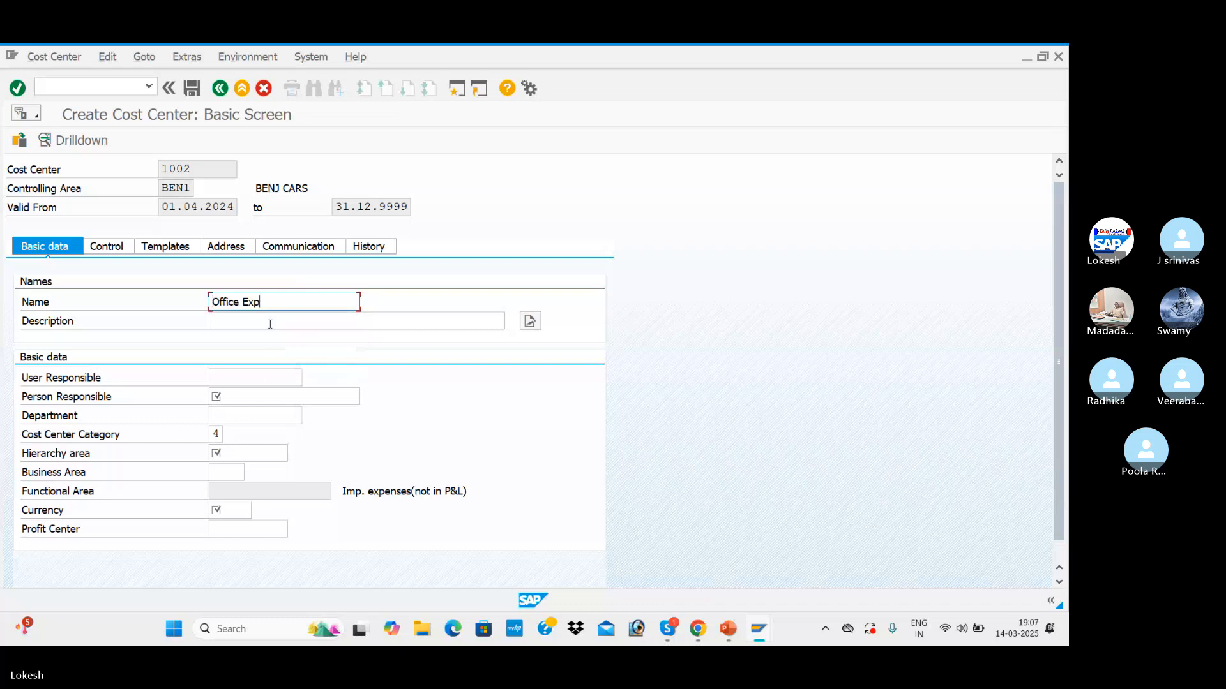
click(270, 321)
click(266, 387)
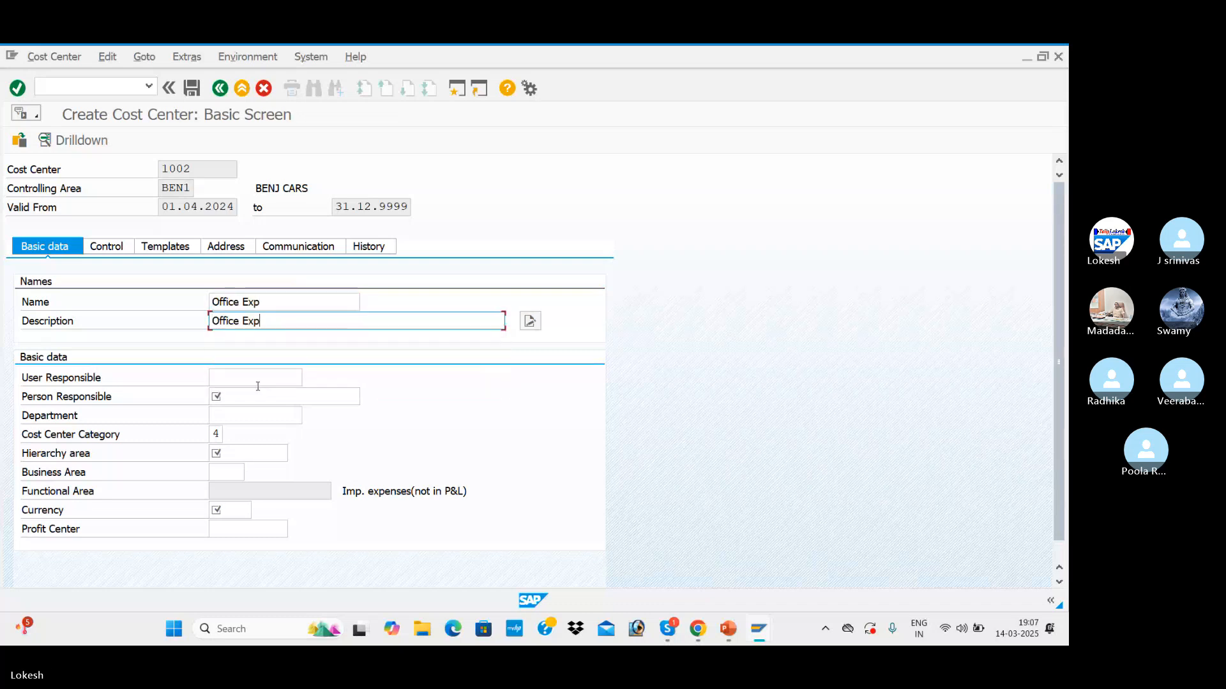
Fill in the person responsible for cost center 1002 and set its department to ADMIN
click(250, 392)
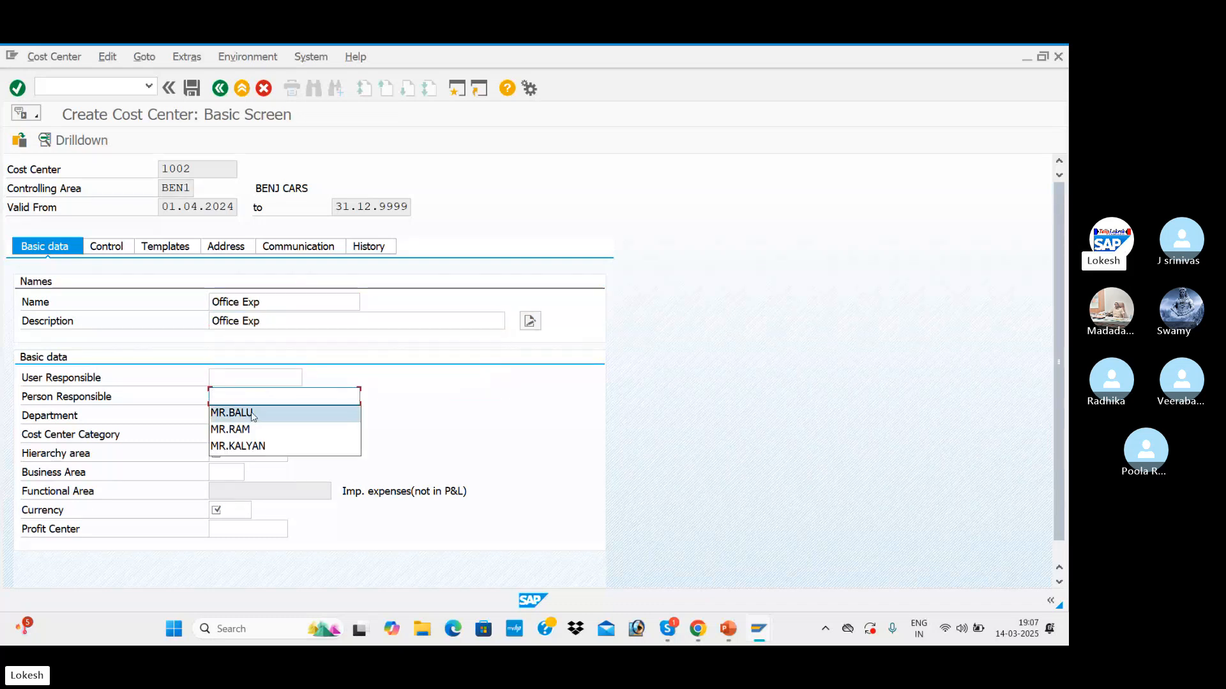
click(253, 411)
click(253, 414)
click(240, 432)
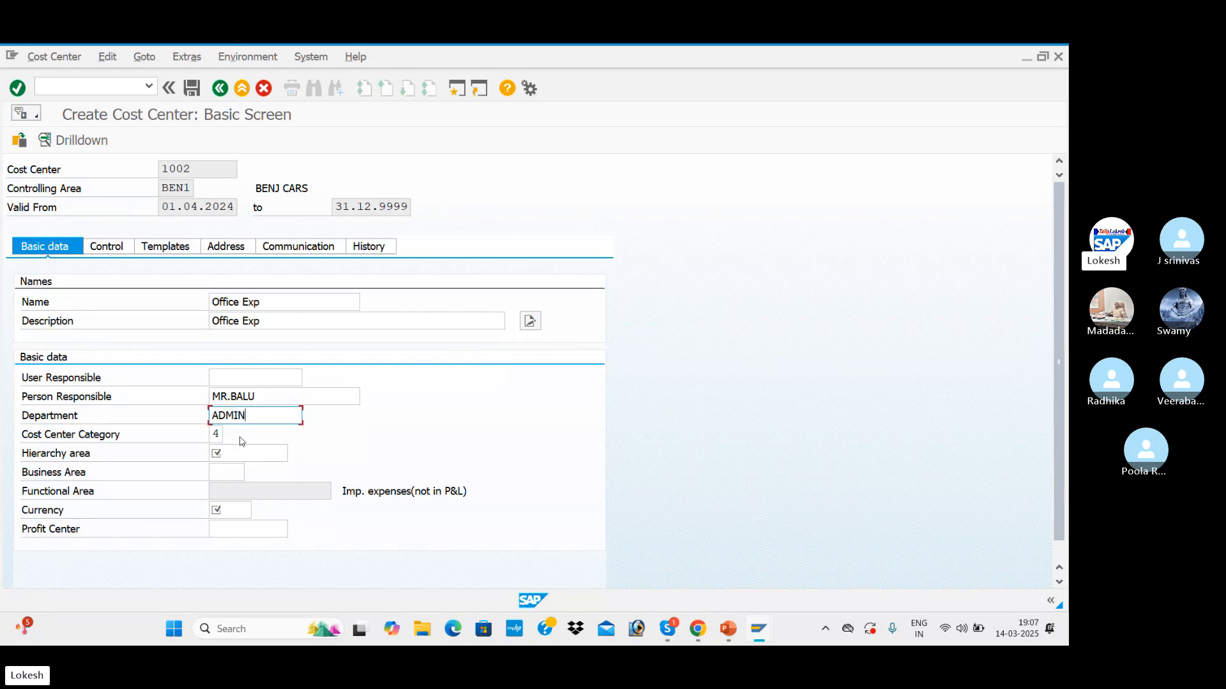
Set hierarchy area BEN1_CCSH and currency INR for cost center 1002, and save it
click(220, 453)
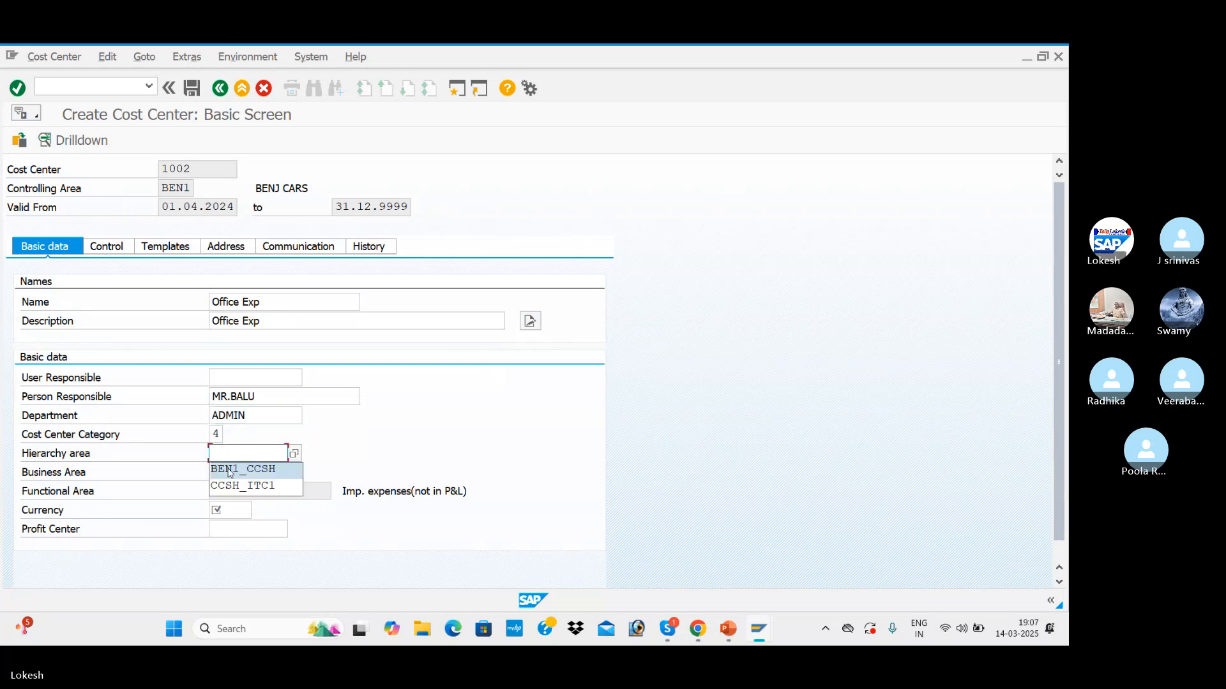
click(230, 472)
click(226, 510)
click(228, 529)
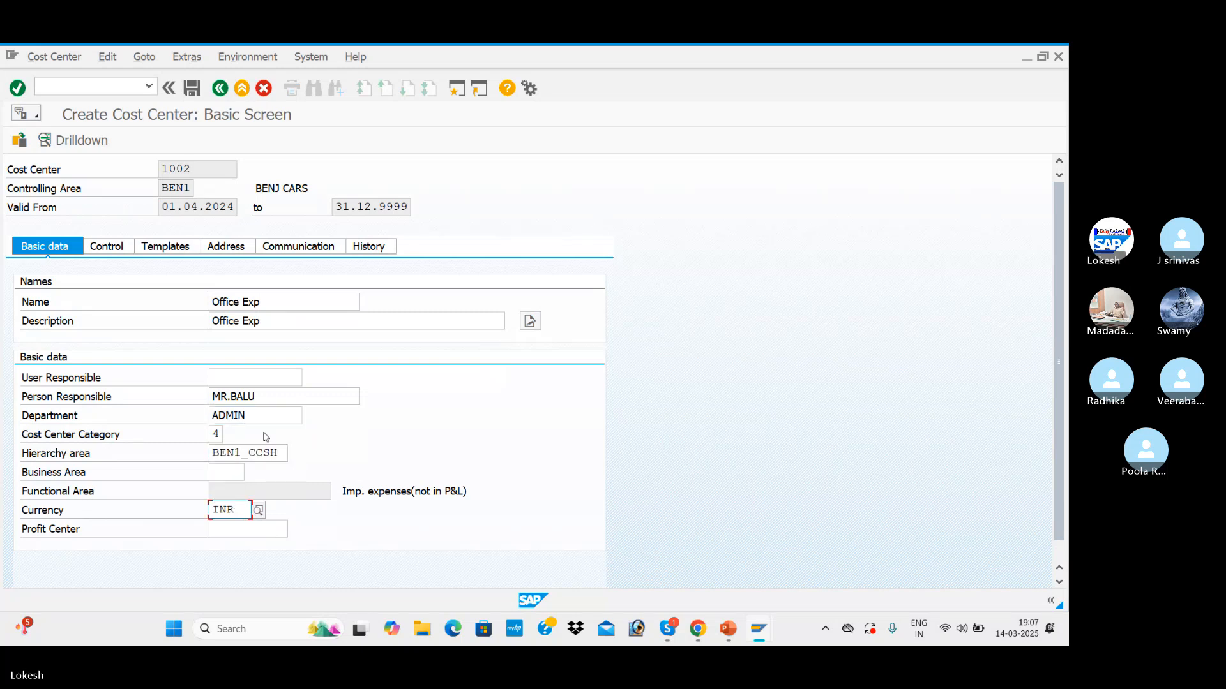
key(Return)
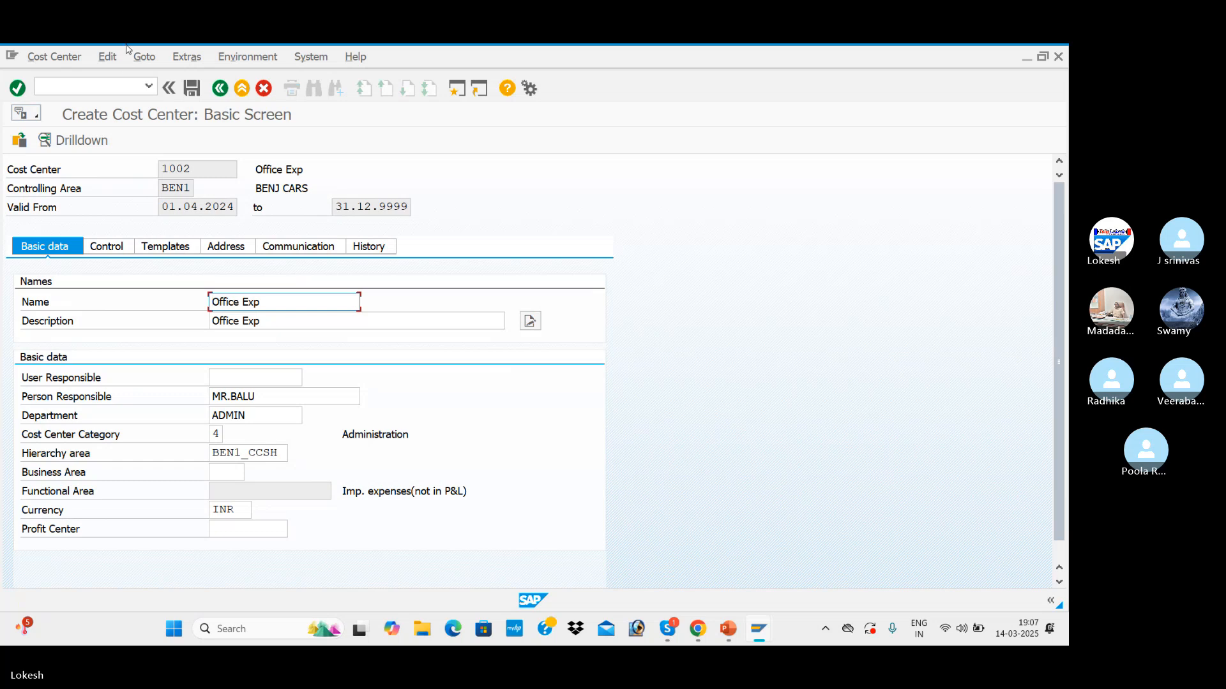
click(192, 88)
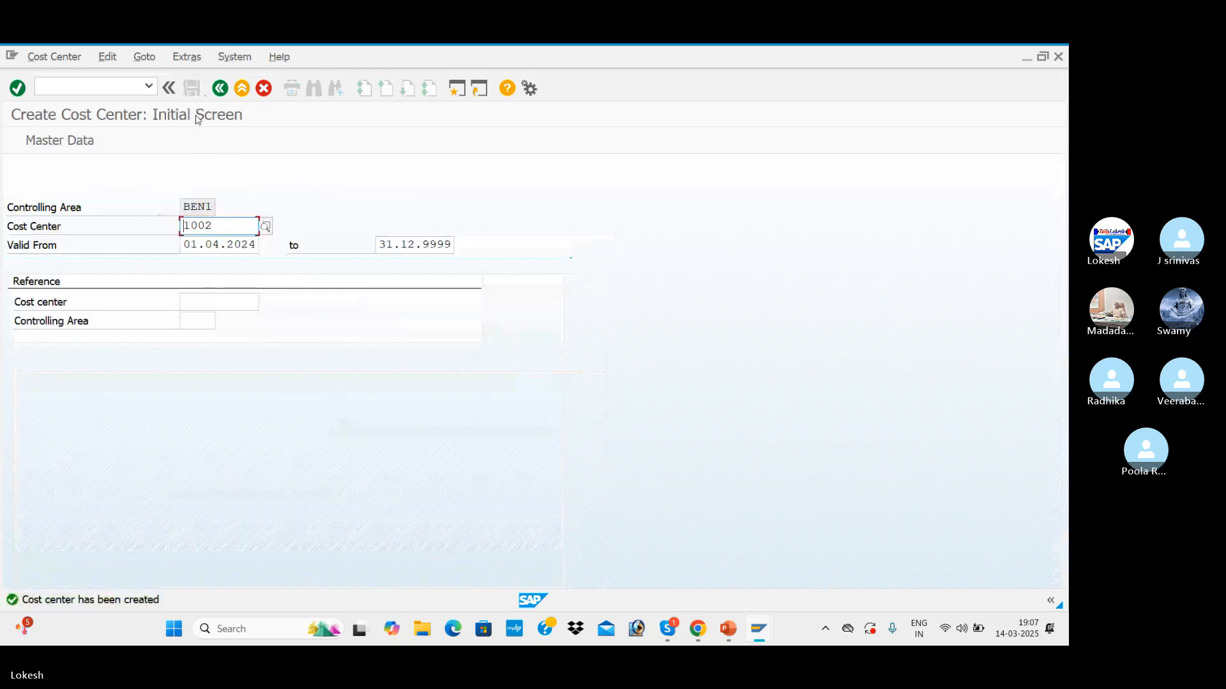
Check the hierarchy slide in PowerPoint and start creating cost center 2001 in SAP
key(alt+Tab)
key(alt+Tab)
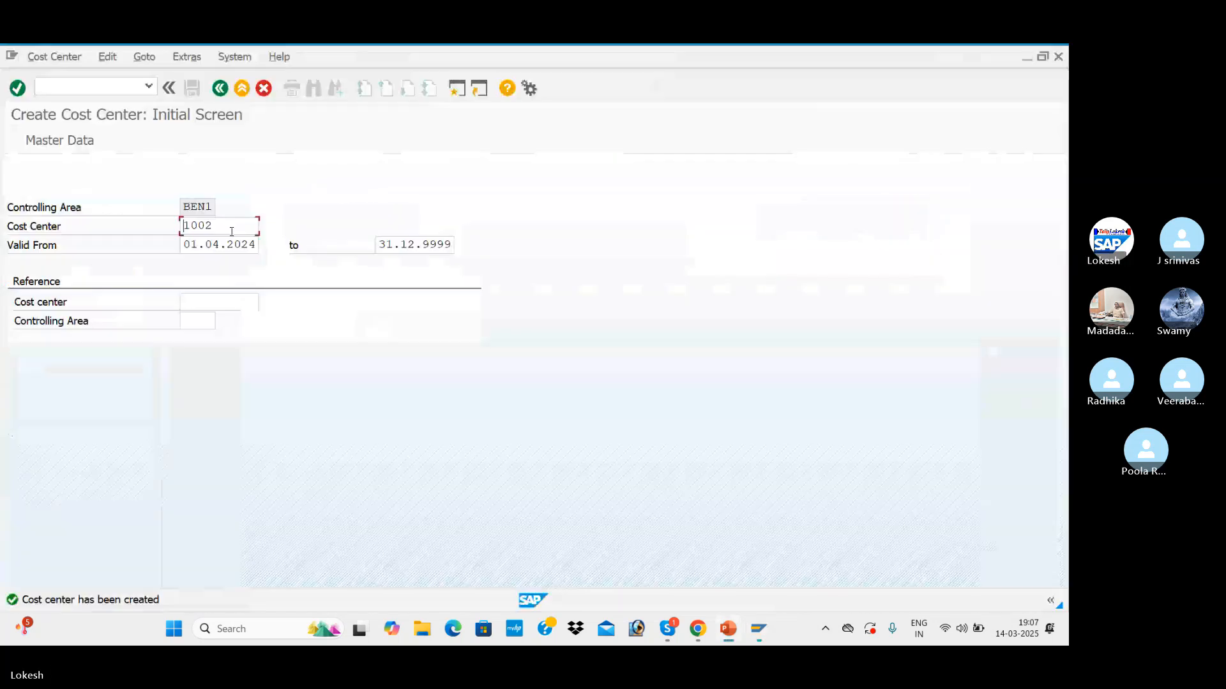
key(BackSpace)
key(BackSpace)
key(BackSpace)
key(BackSpace)
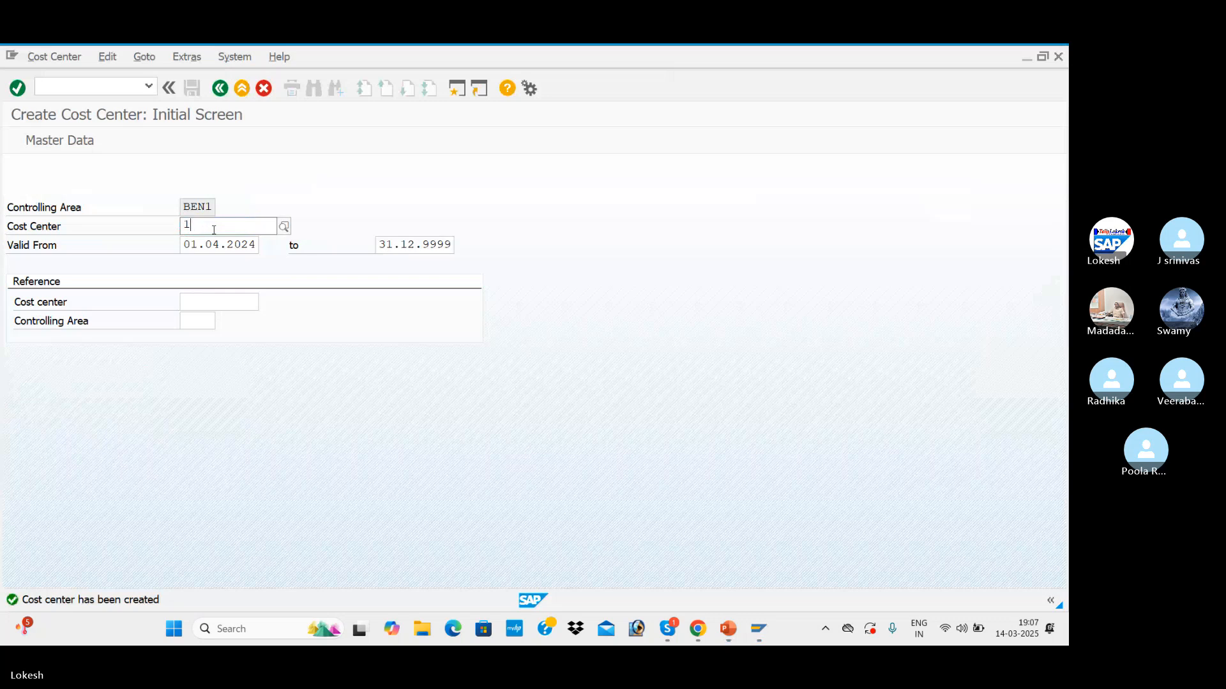
text(2001)
key(Return)
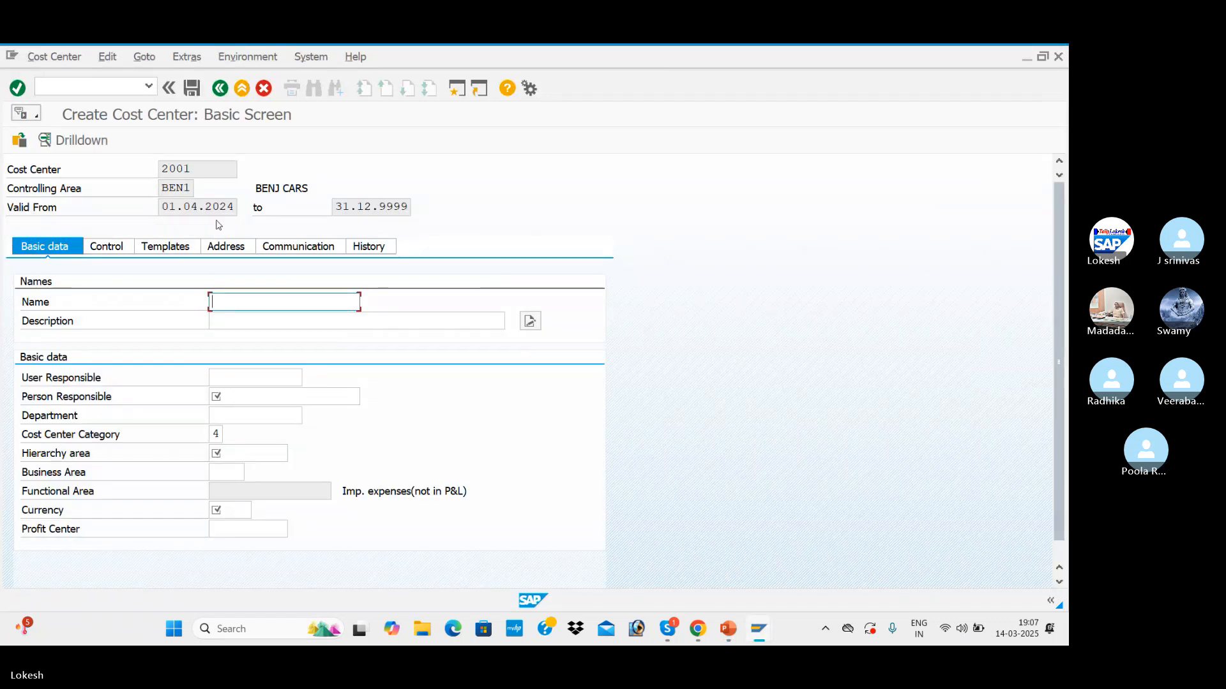
Check the hierarchy slide and enter Marketing Exp as both name and description of cost center 2001
key(alt+Tab)
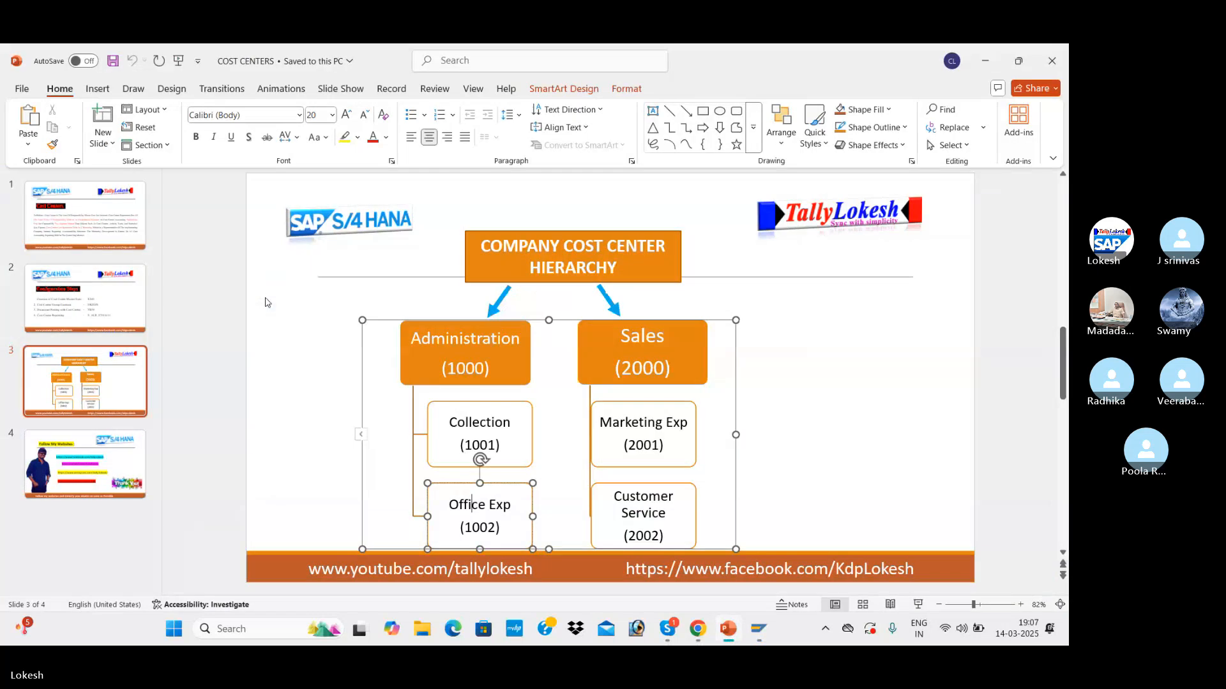
key(alt+Tab)
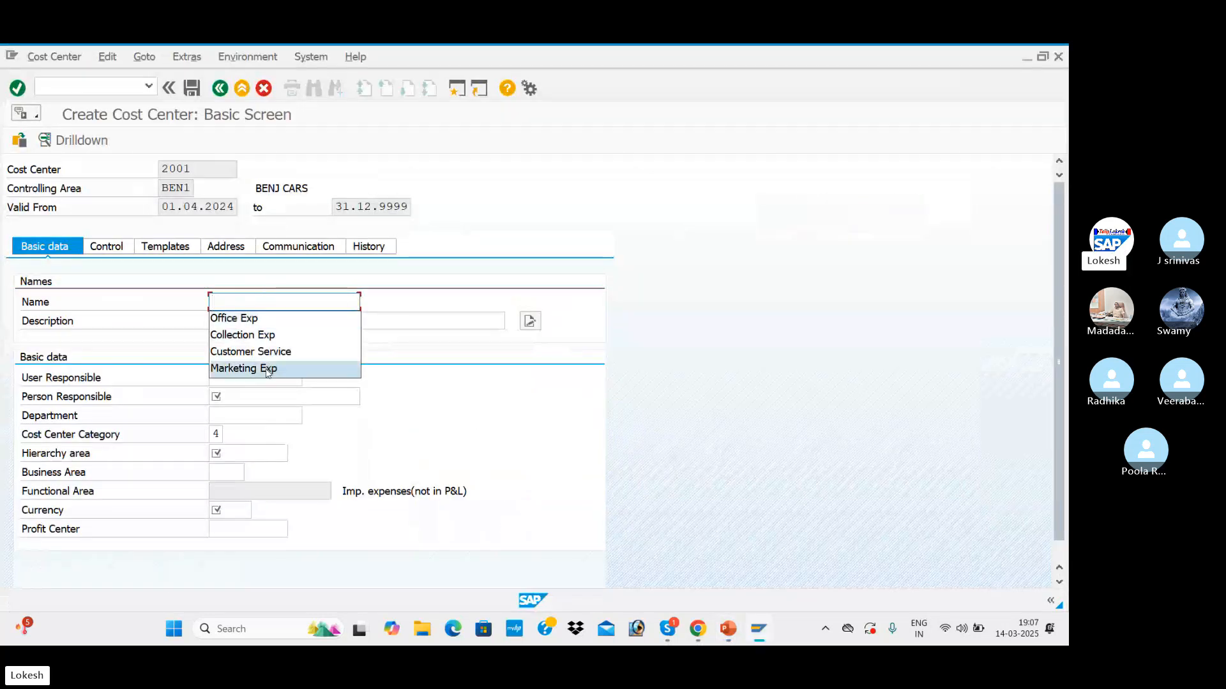
click(268, 368)
click(256, 322)
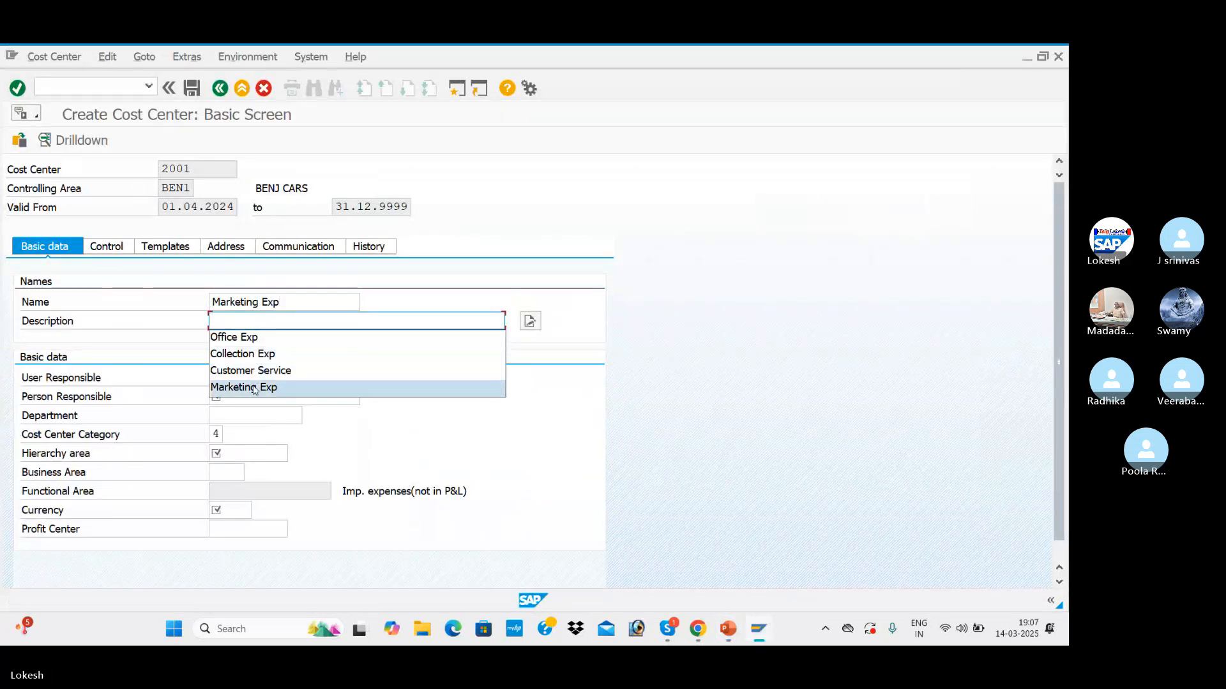
click(249, 388)
Enter the name of the person responsible for cost center 2001 and set its department to SALES
click(248, 395)
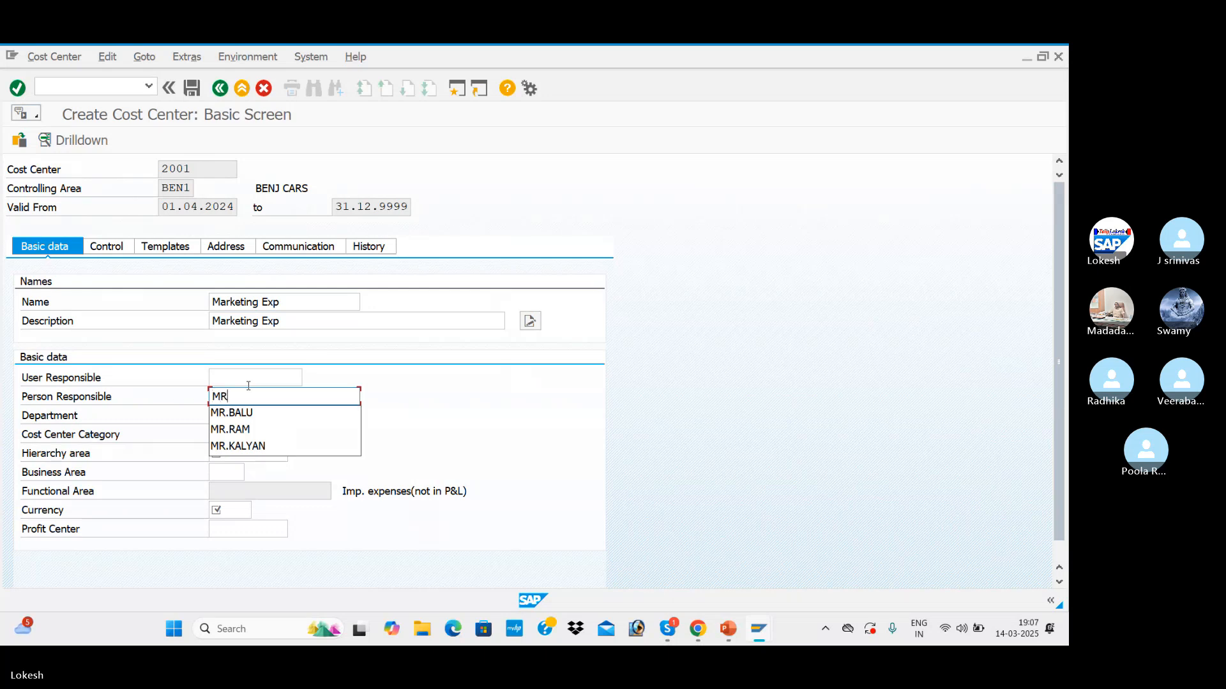
text(MR.RAVI)
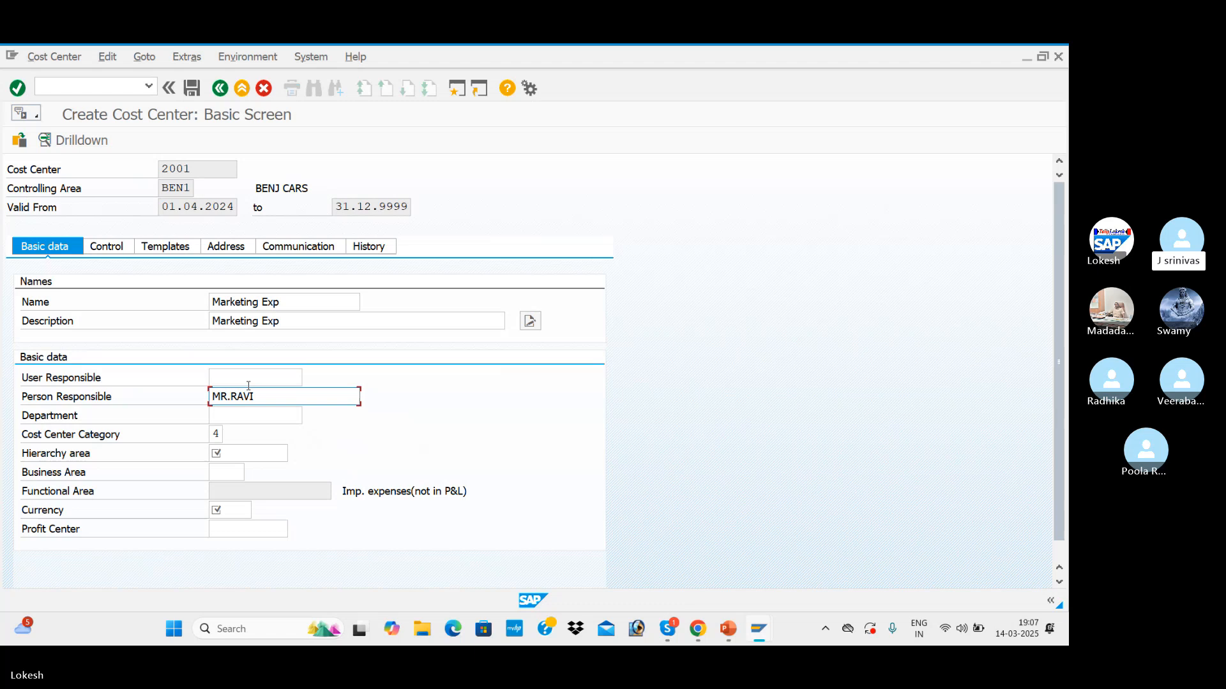
click(249, 421)
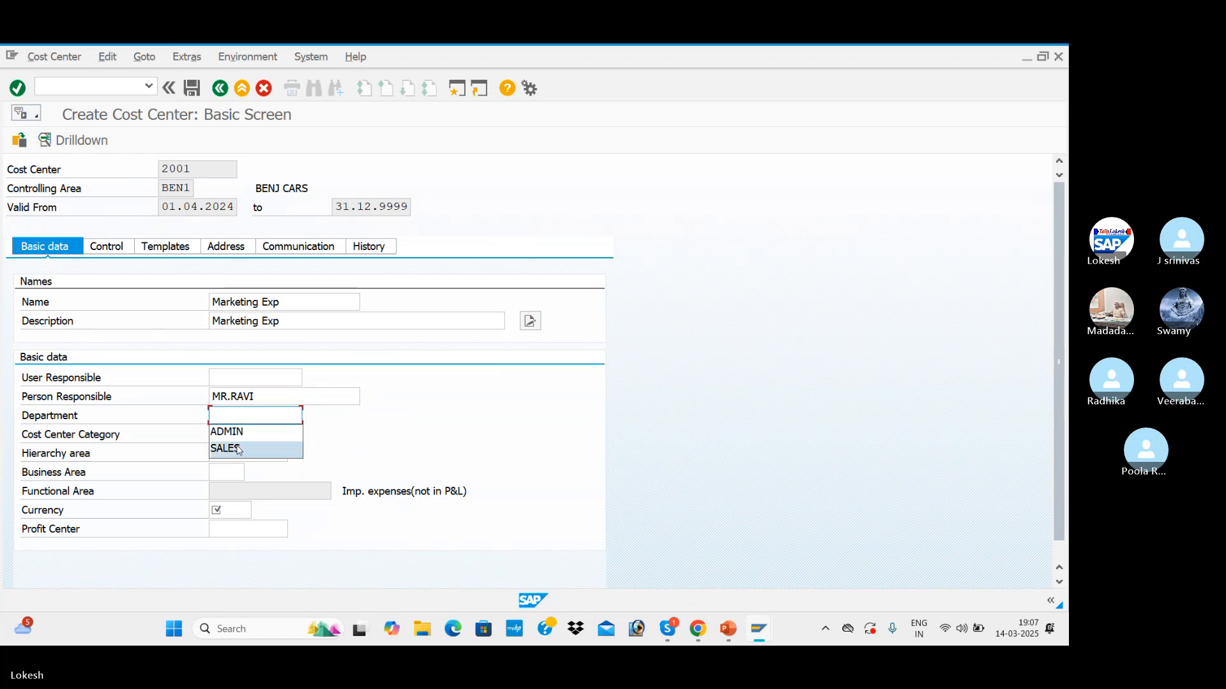
click(238, 446)
Choose 3 (Sales) as the category of cost center 2001 from the list of possible entries
click(221, 435)
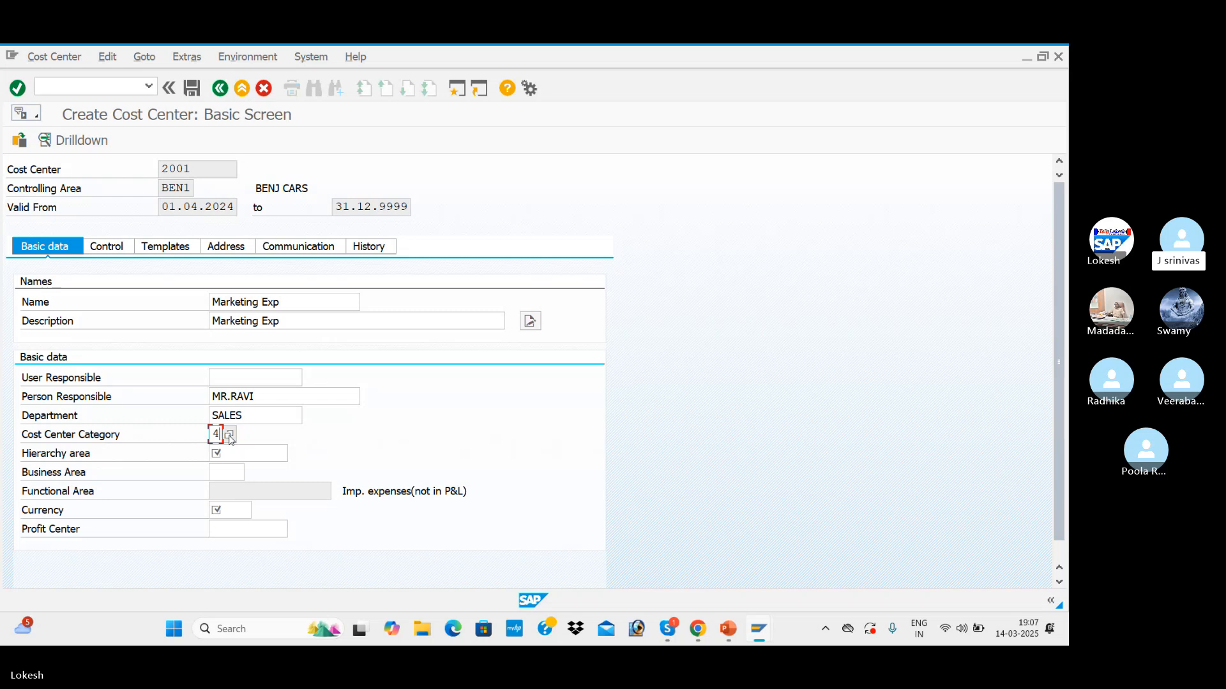
click(229, 435)
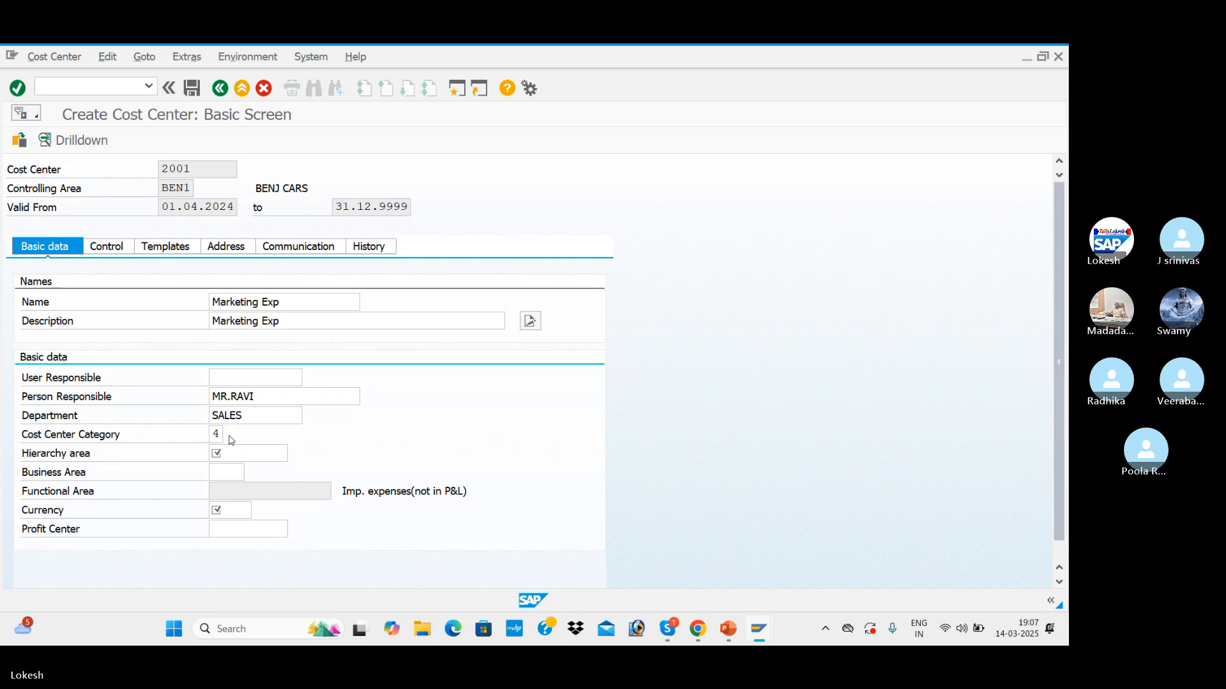
double_click(258, 296)
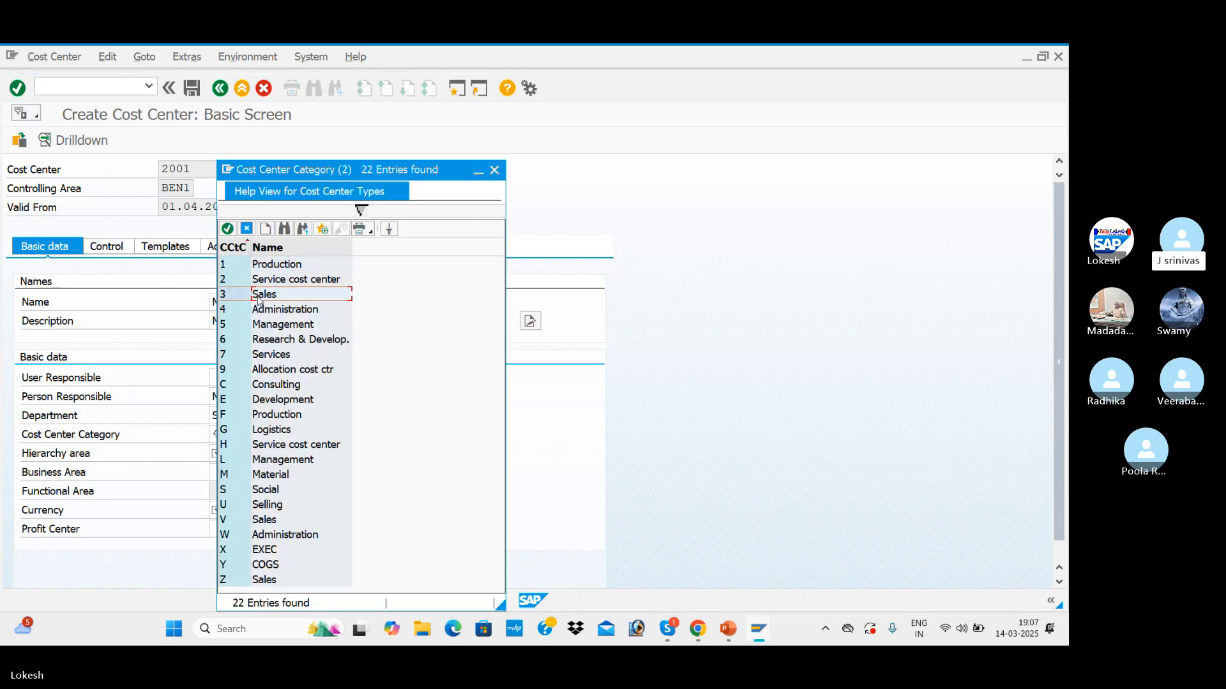
Assign hierarchy area BEN1_CCSH and currency INR to cost center 2001, and switch to the PowerPoint hierarchy slide
click(238, 453)
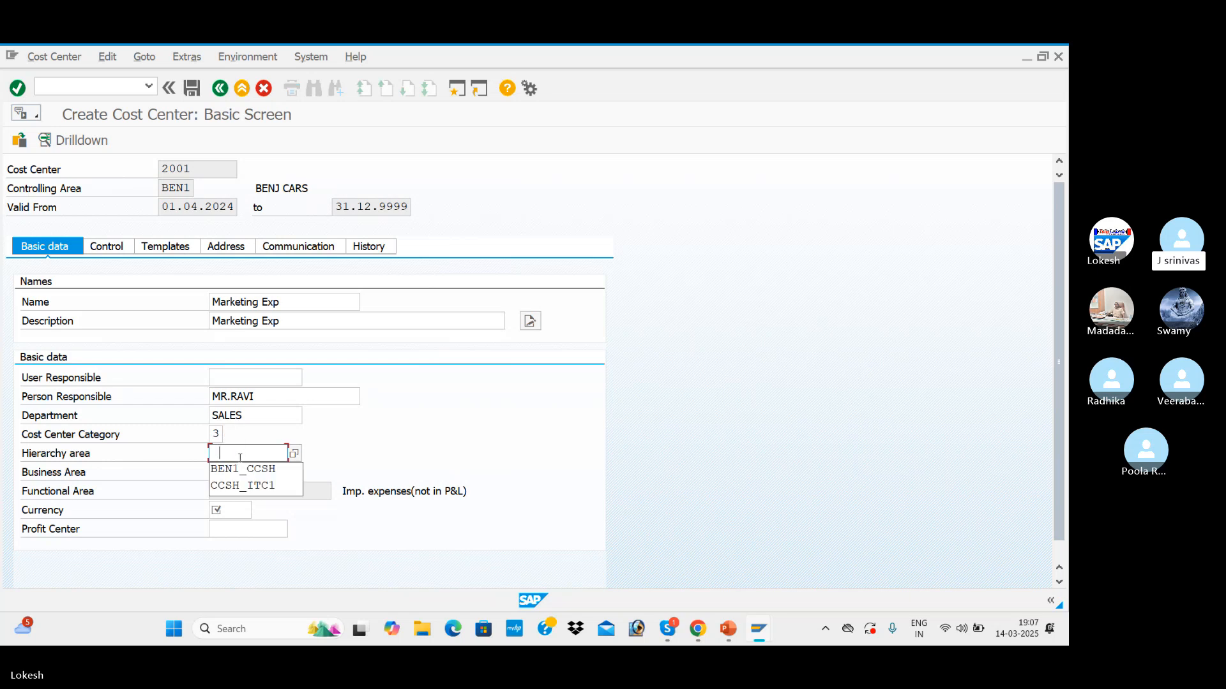
click(239, 466)
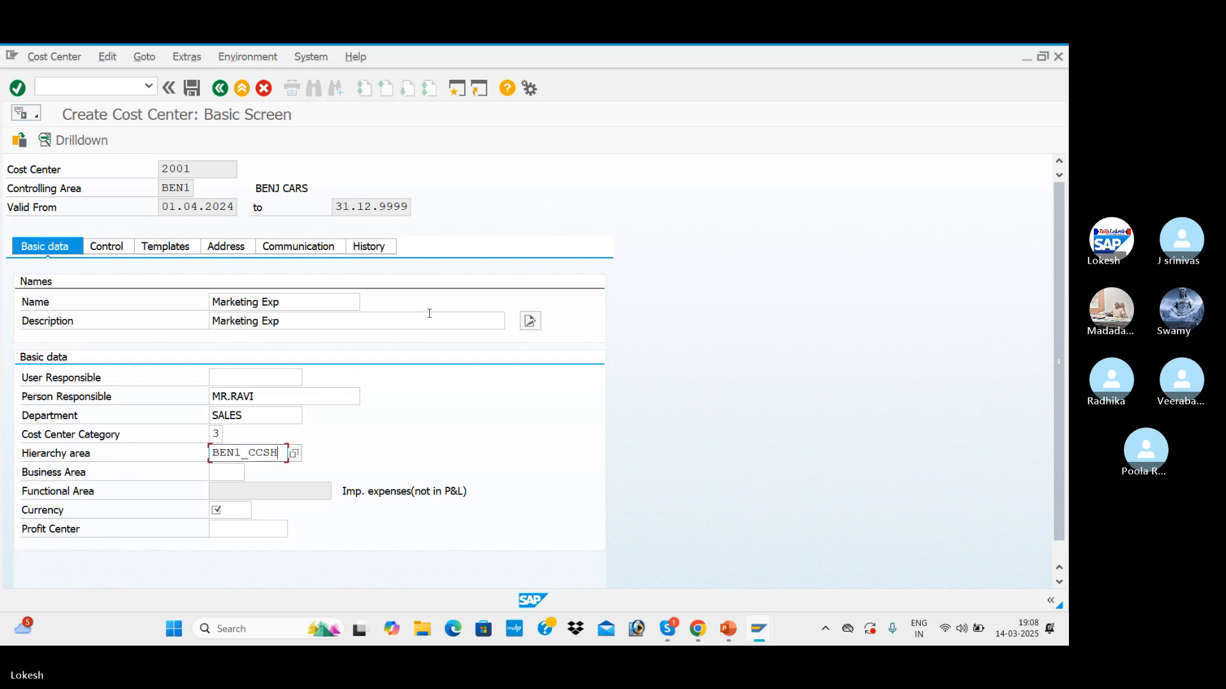
click(232, 509)
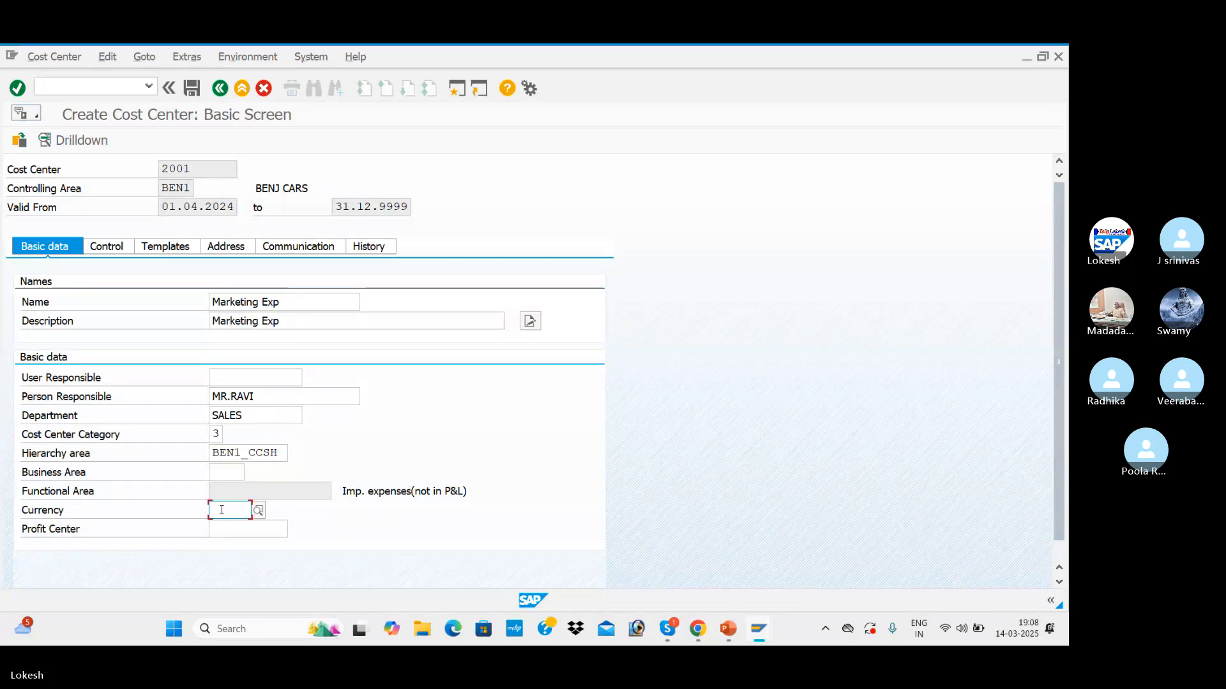
text(INR)
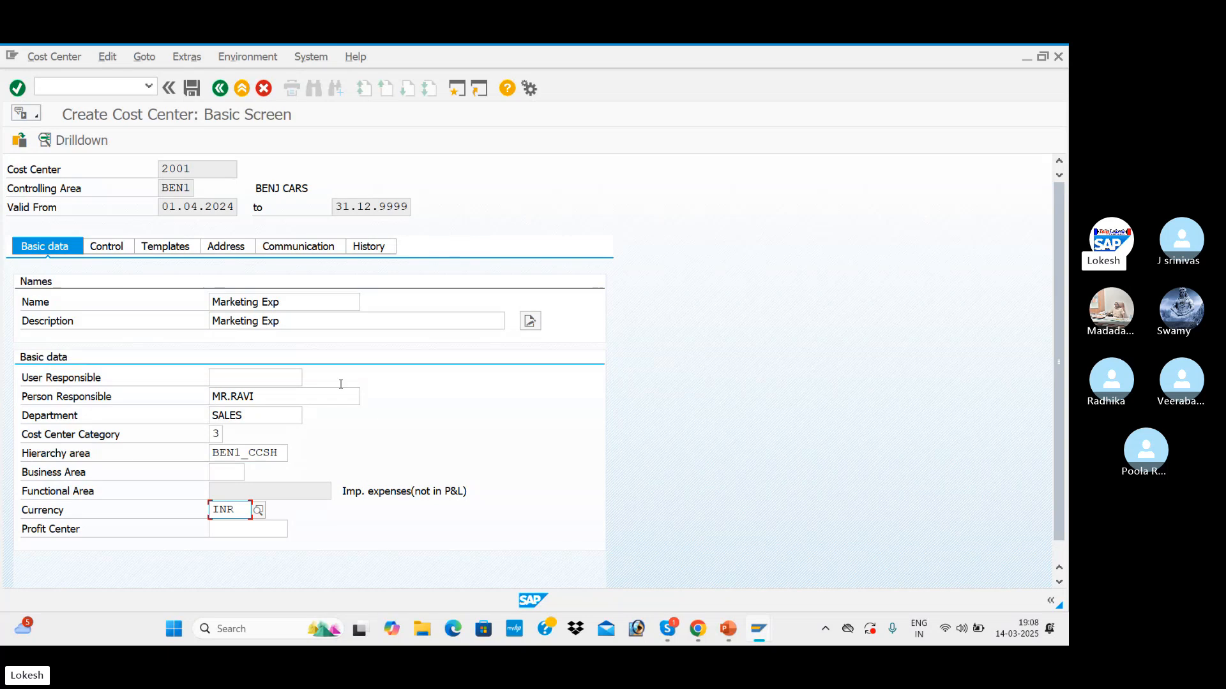
key(alt+Tab)
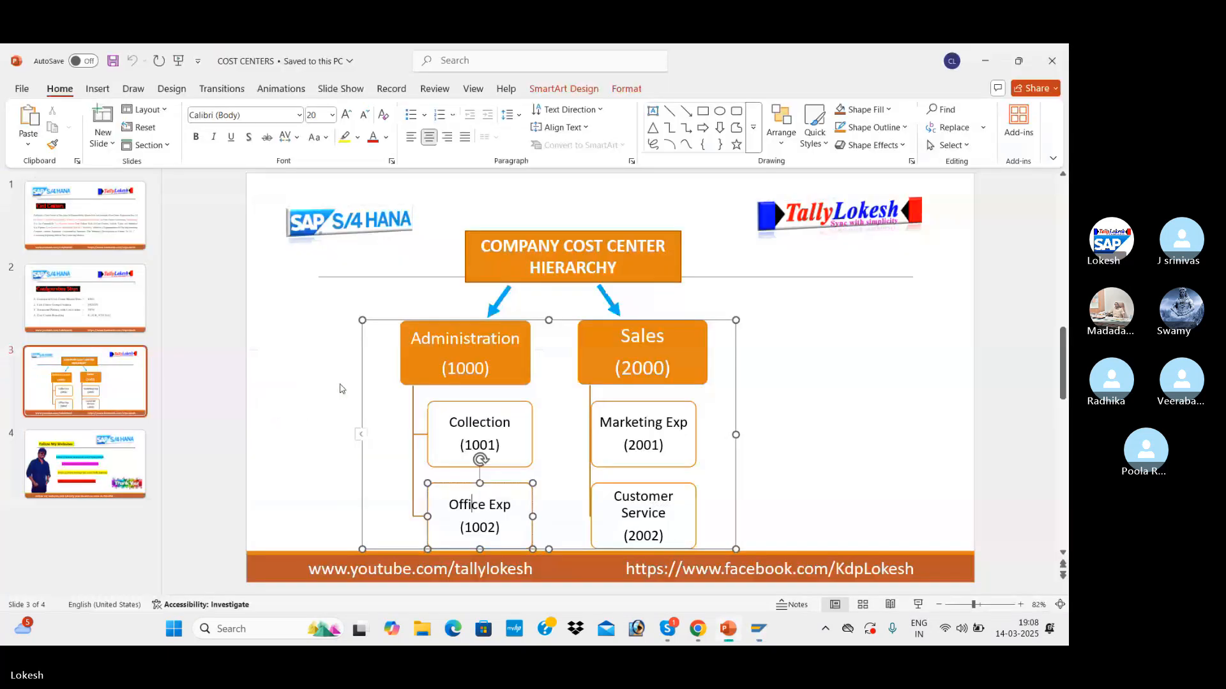
Switch back to SAP, validate the basic data of cost center 2001 and save it
key(alt+Tab)
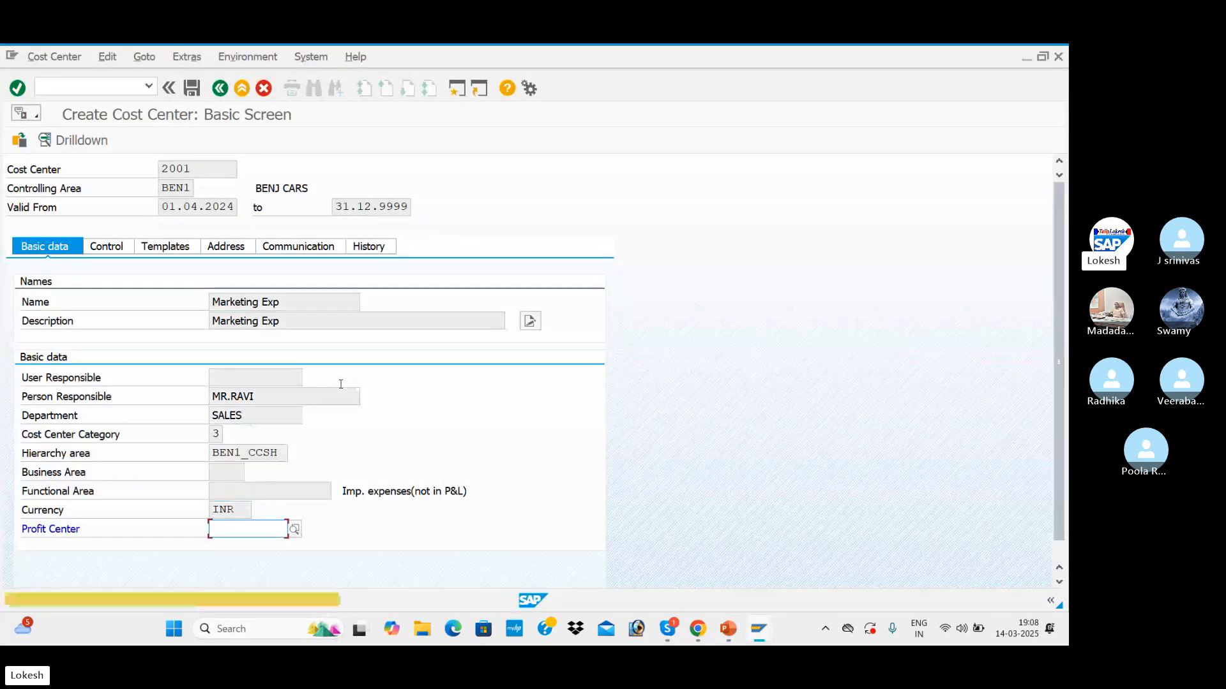
key(Return)
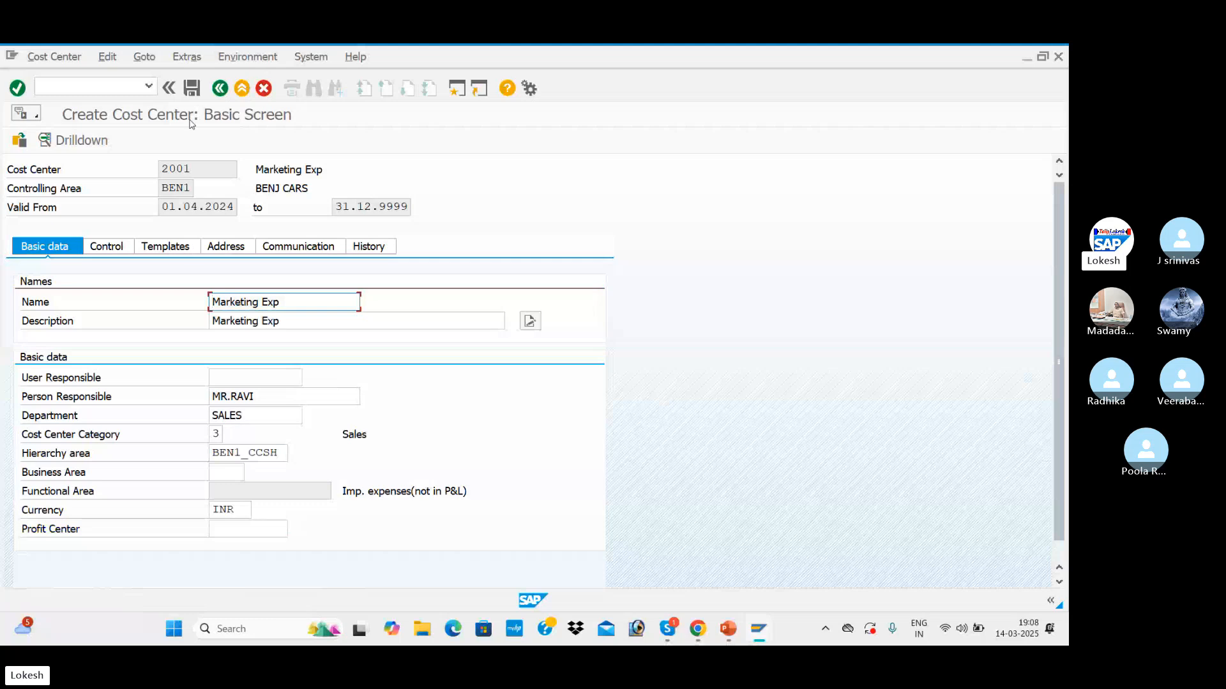
click(192, 88)
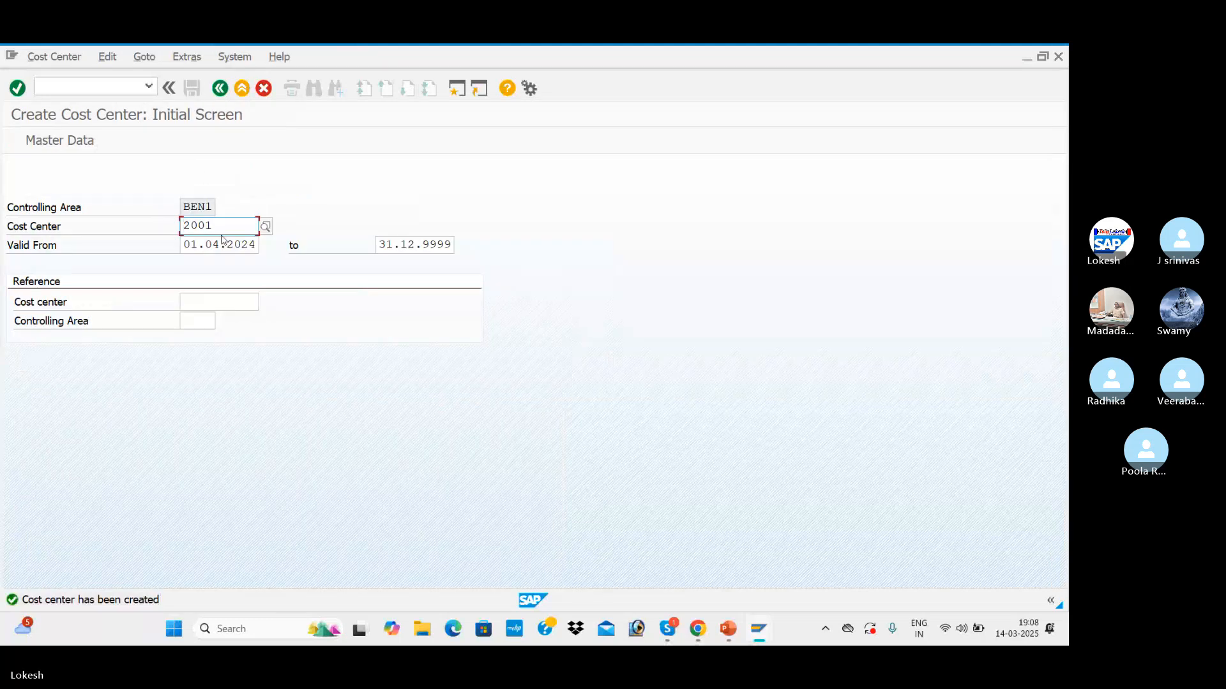
Check the next code on the hierarchy slide and start creating cost center 2002 with the same validity dates
key(alt+Tab)
key(alt+Tab)
key(BackSpace)
text(2)
key(Return)
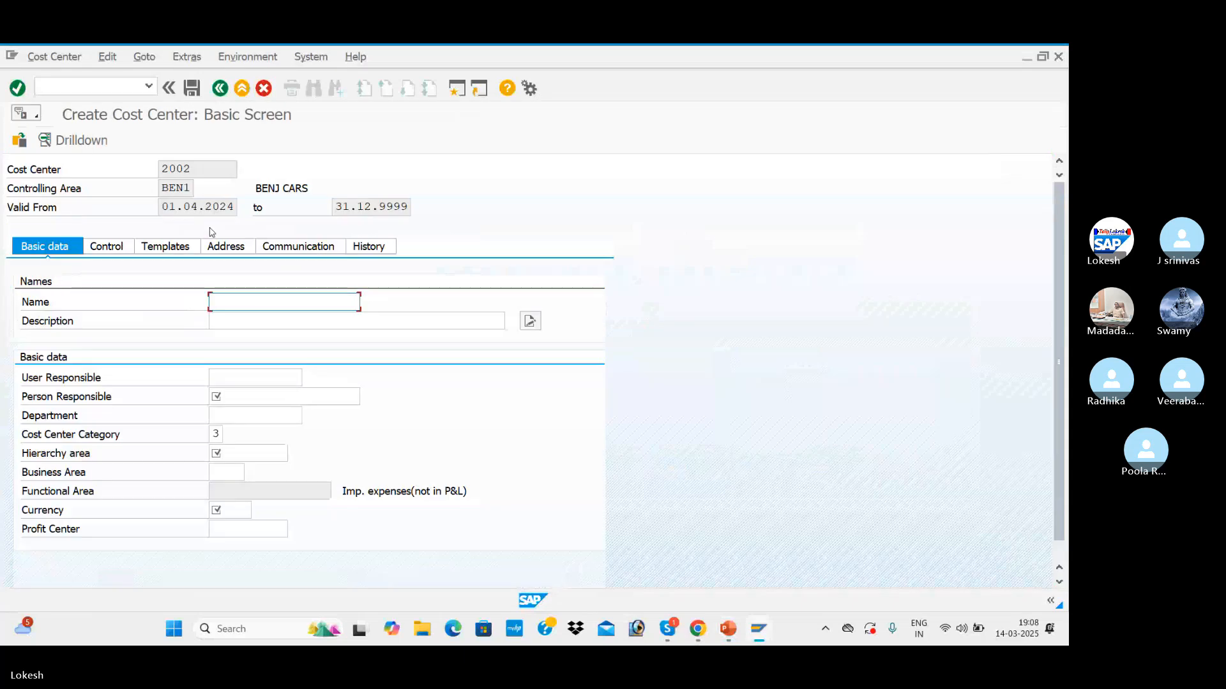
Check the hierarchy slide and enter Customer Service as both name and description of cost center 2002
key(alt+Tab)
key(alt+Tab)
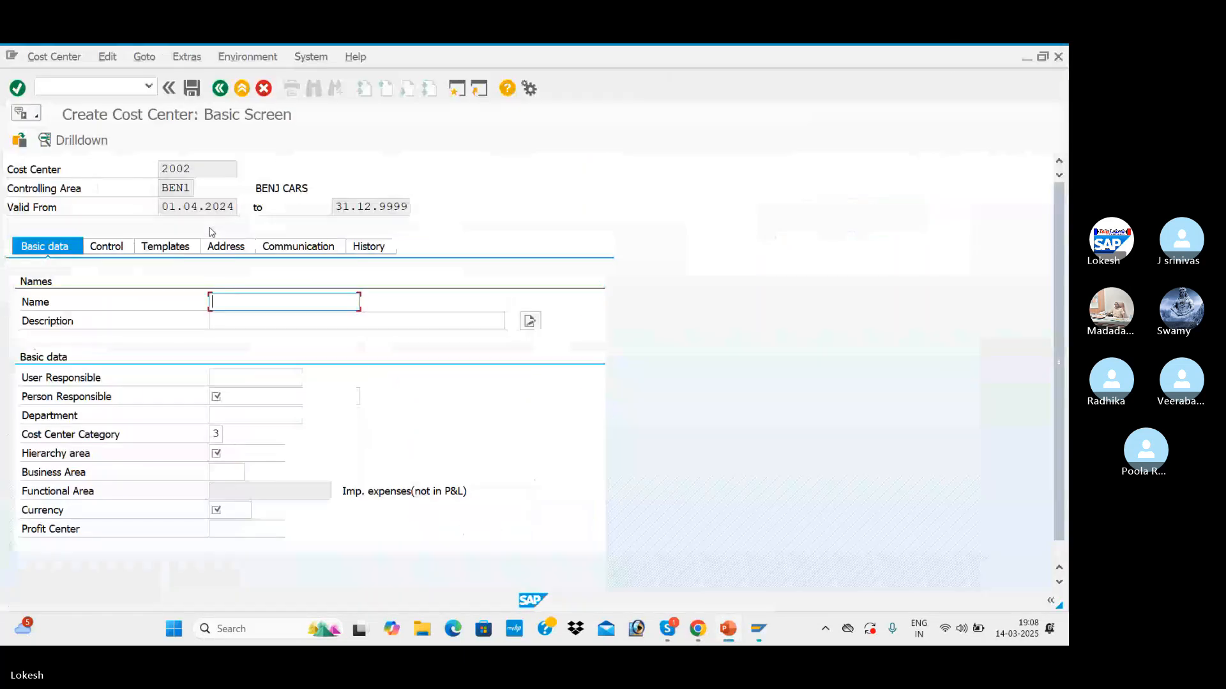
key(Down)
key(Down)
key(Down)
key(Down)
key(Return)
key(Tab)
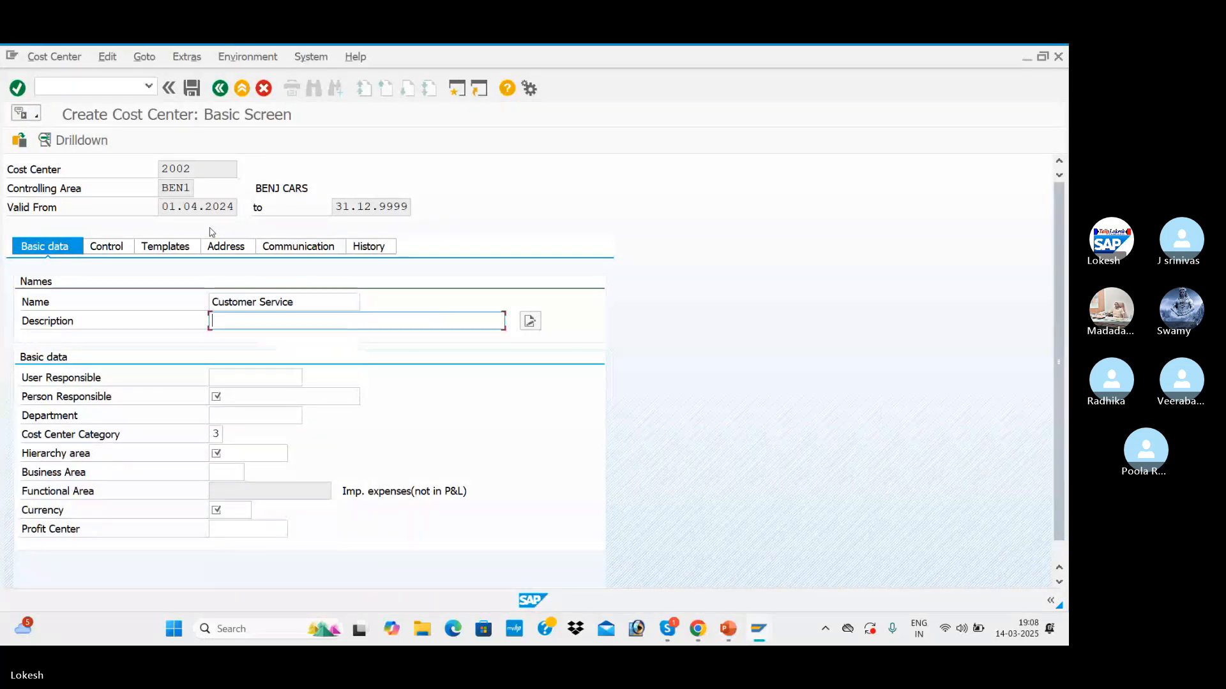
key(Down)
key(Down)
key(Down)
key(Down)
key(Return)
key(Tab)
Enter the name of the person responsible for cost center 2002 and set its department to SALES
key(Tab)
key(Tab)
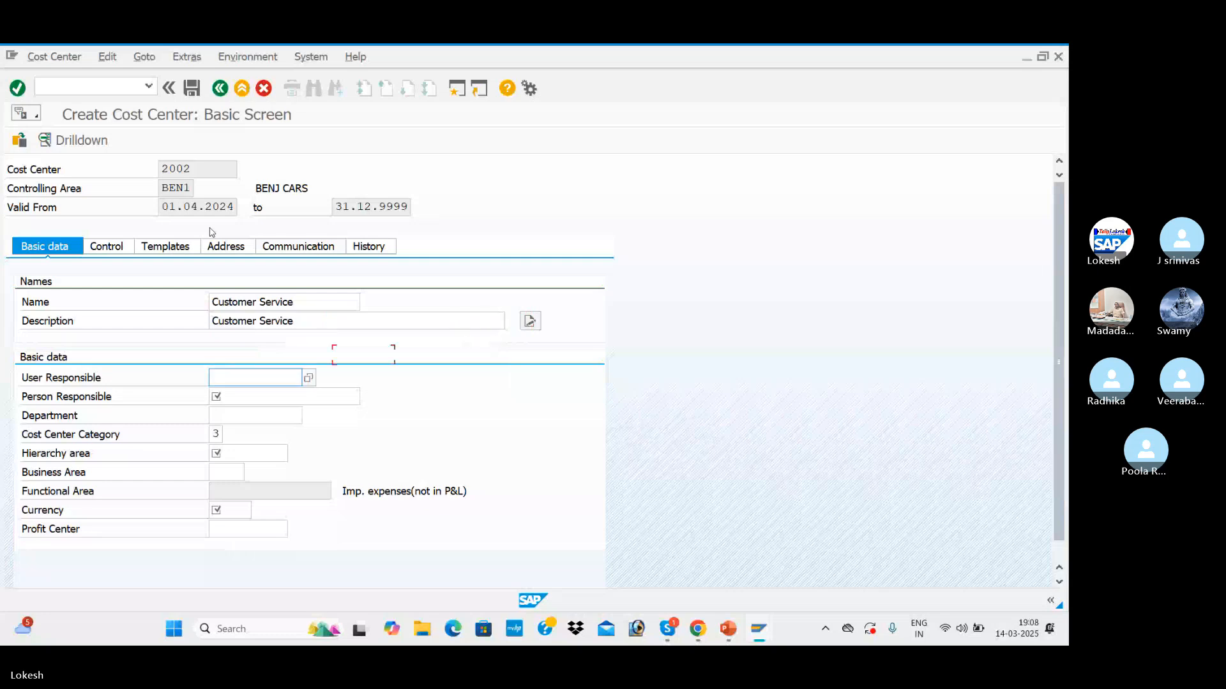
key(shift+Tab)
key(Tab)
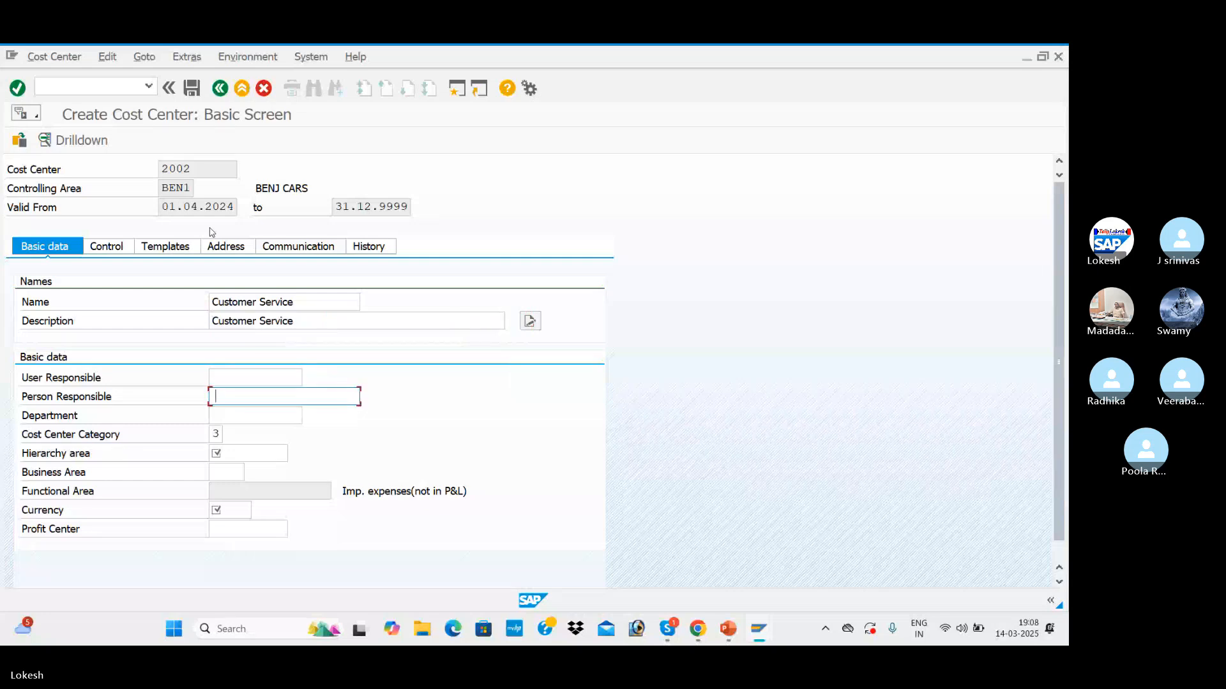
key(Down)
key(Return)
key(Tab)
key(Down)
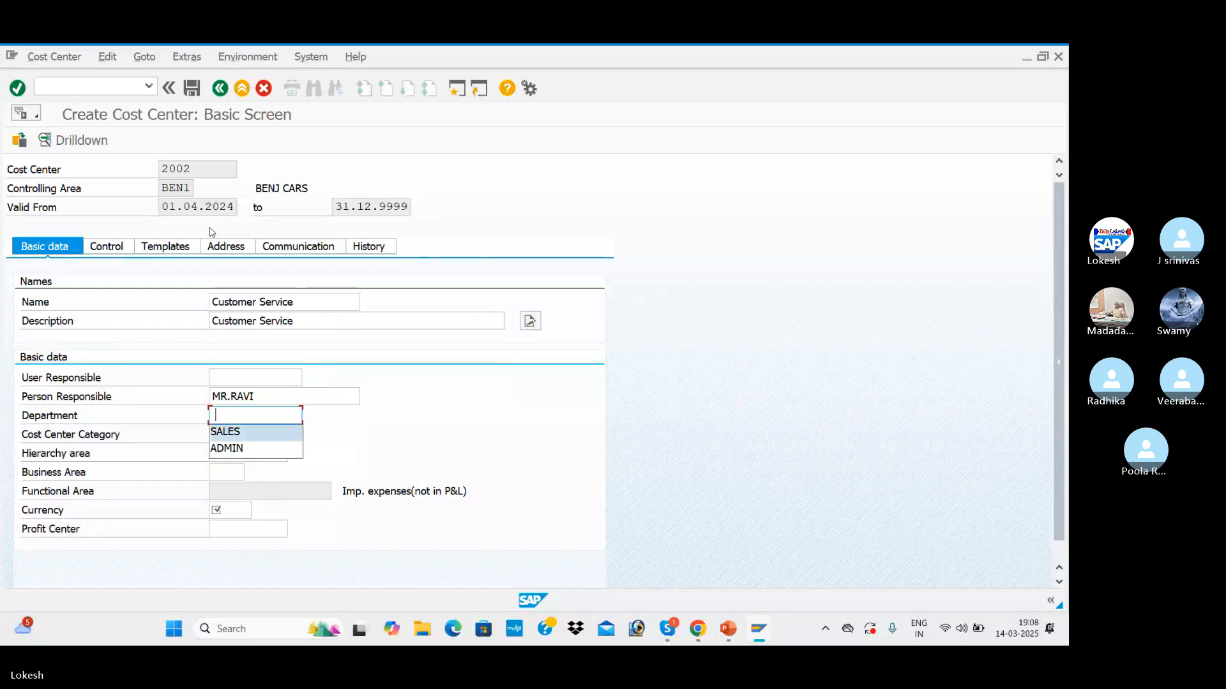
key(Return)
Set category 3, hierarchy area BEN1_CCSH and currency INR for cost center 2002, and save it
key(Tab)
text(3)
key(Tab)
key(Down)
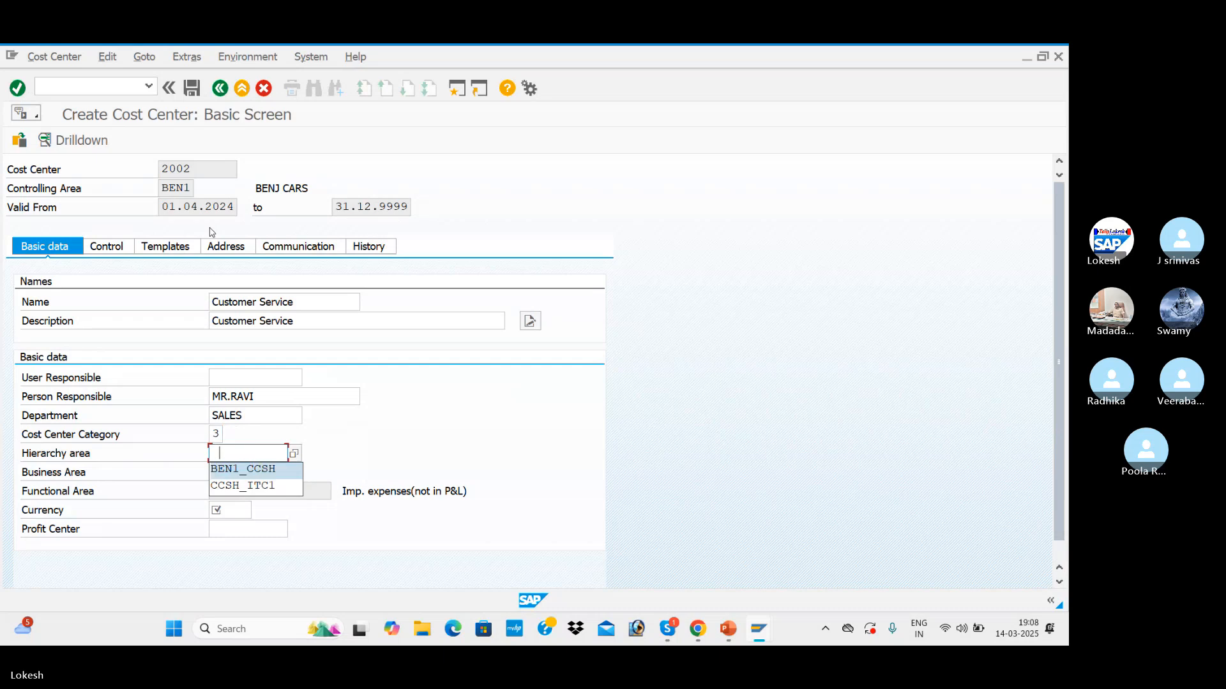
key(Return)
key(Tab)
key(Tab)
key(Down)
key(Return)
key(Tab)
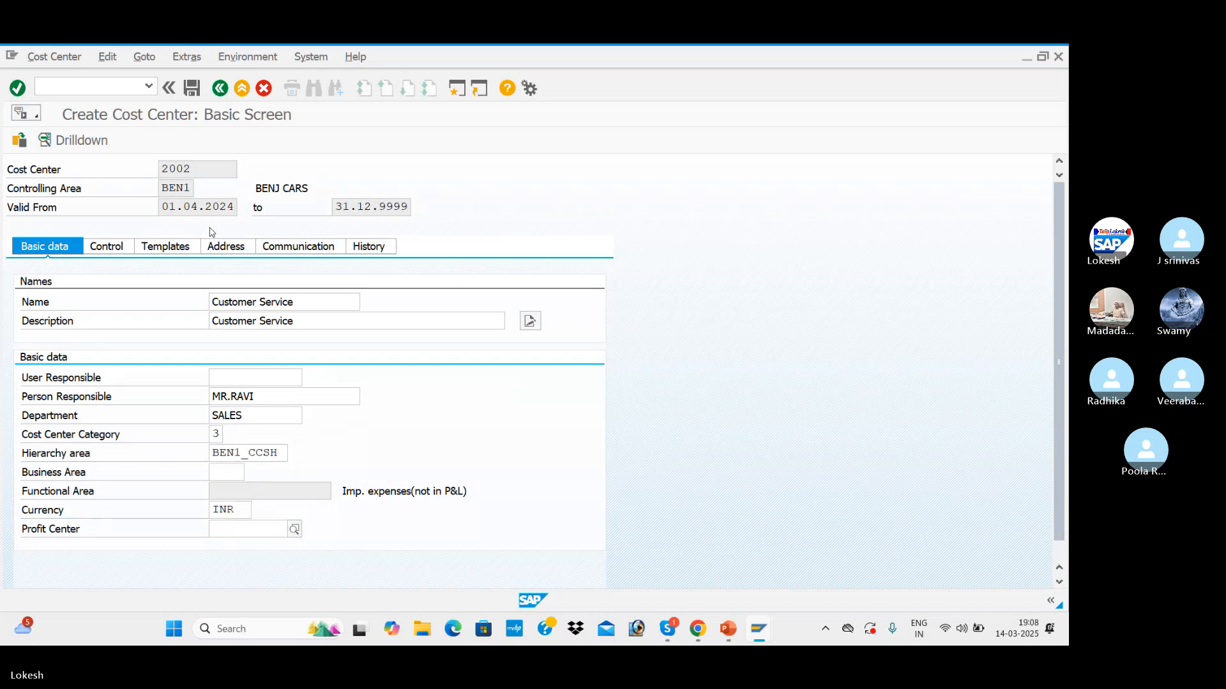
key(Return)
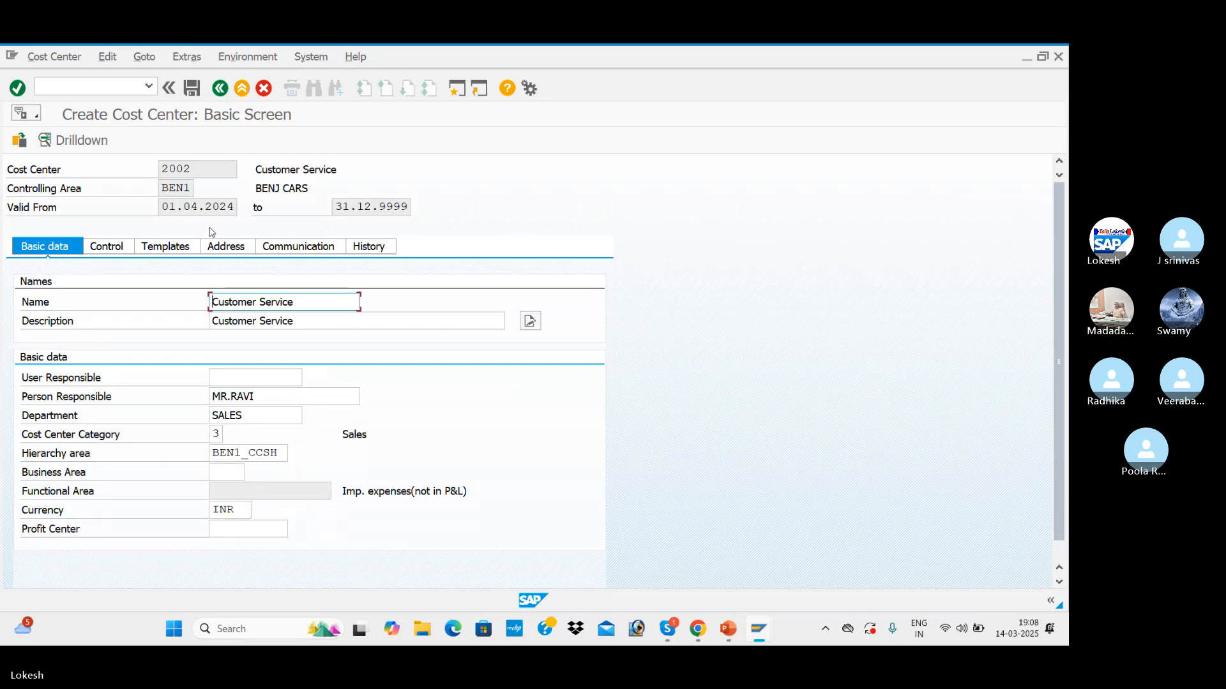
click(192, 89)
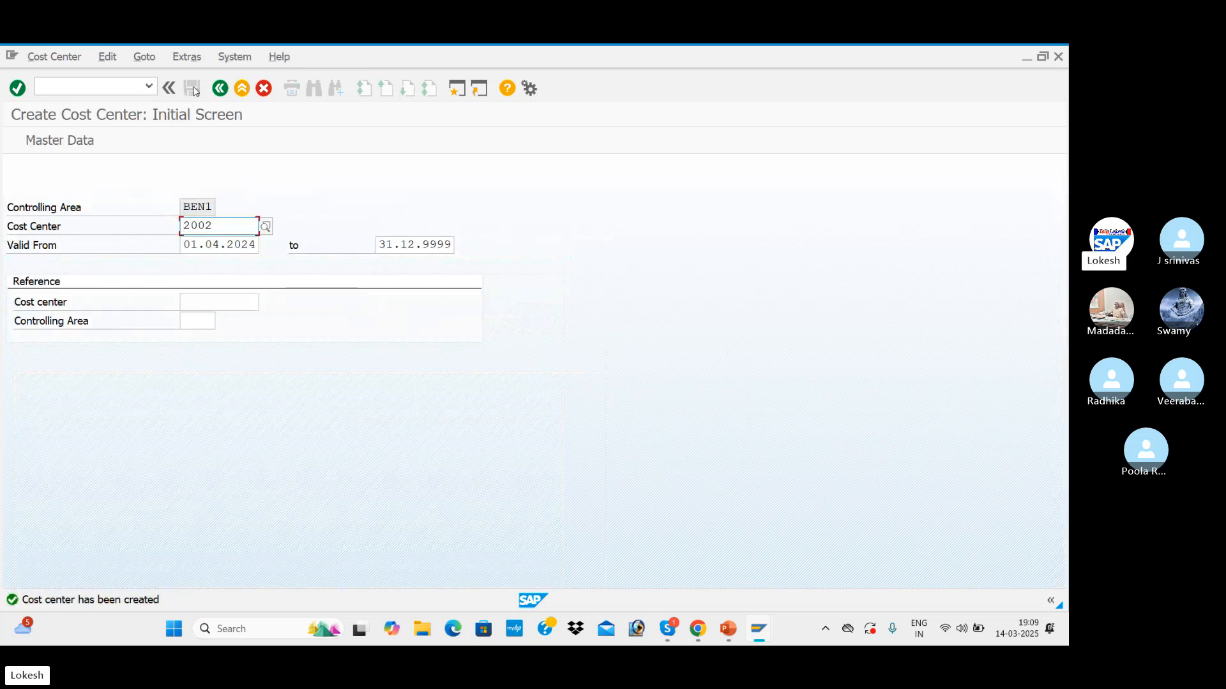
Check the hierarchy and configuration steps slides in PowerPoint, and run transaction /NOKEON in SAP to change the standard hierarchy
key(alt+Tab)
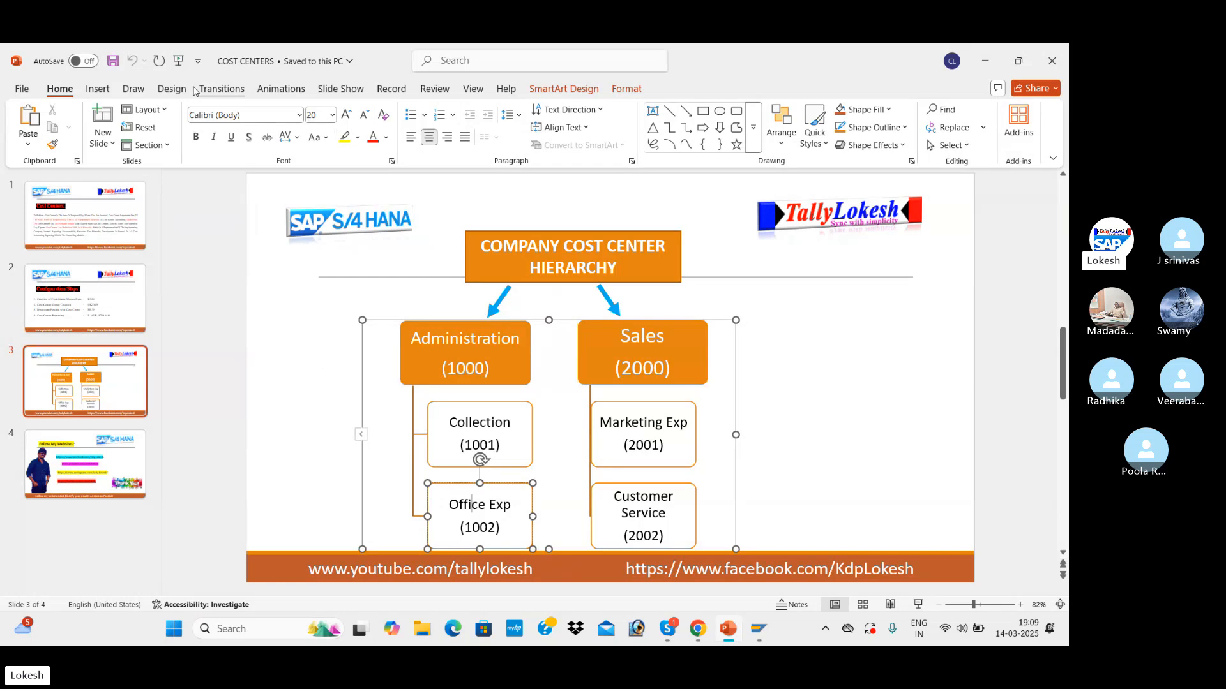
key(alt+Tab)
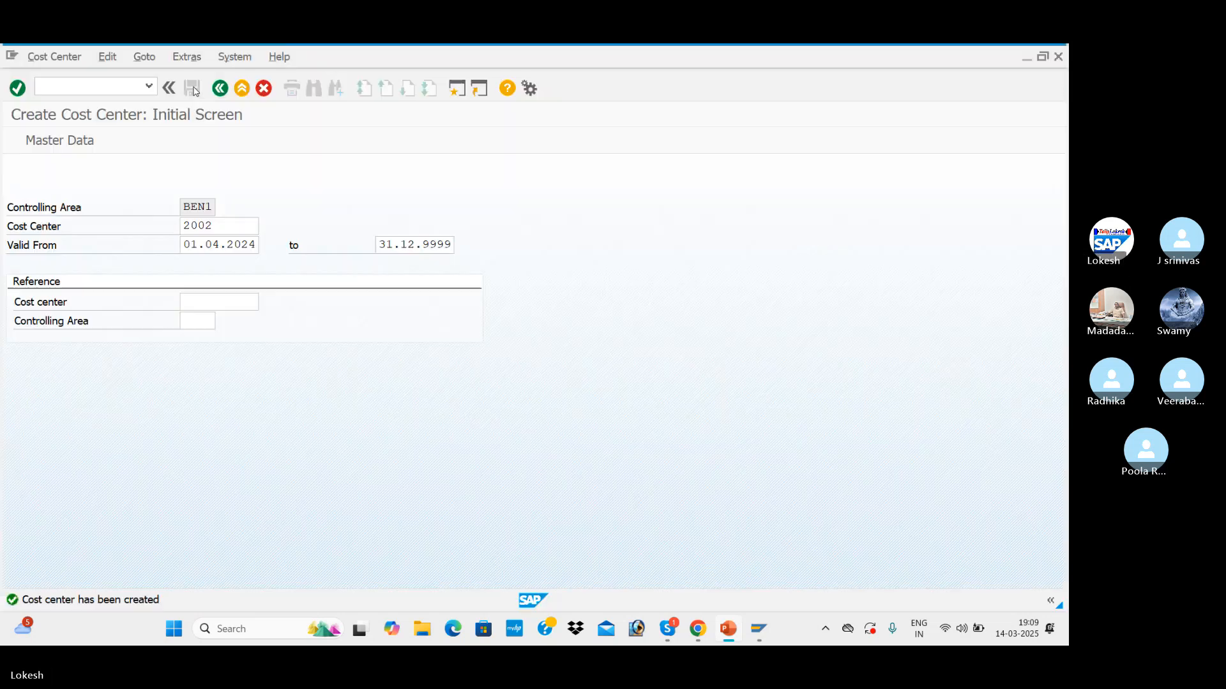
key(alt+Tab)
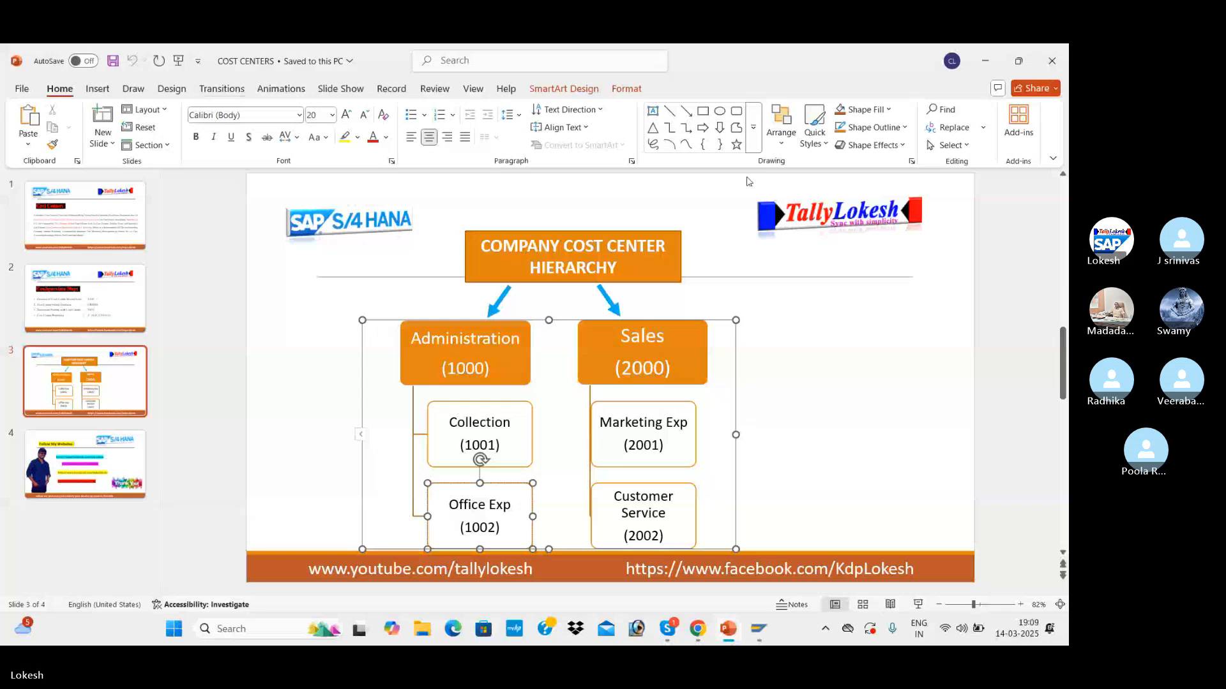
key(Page_Up)
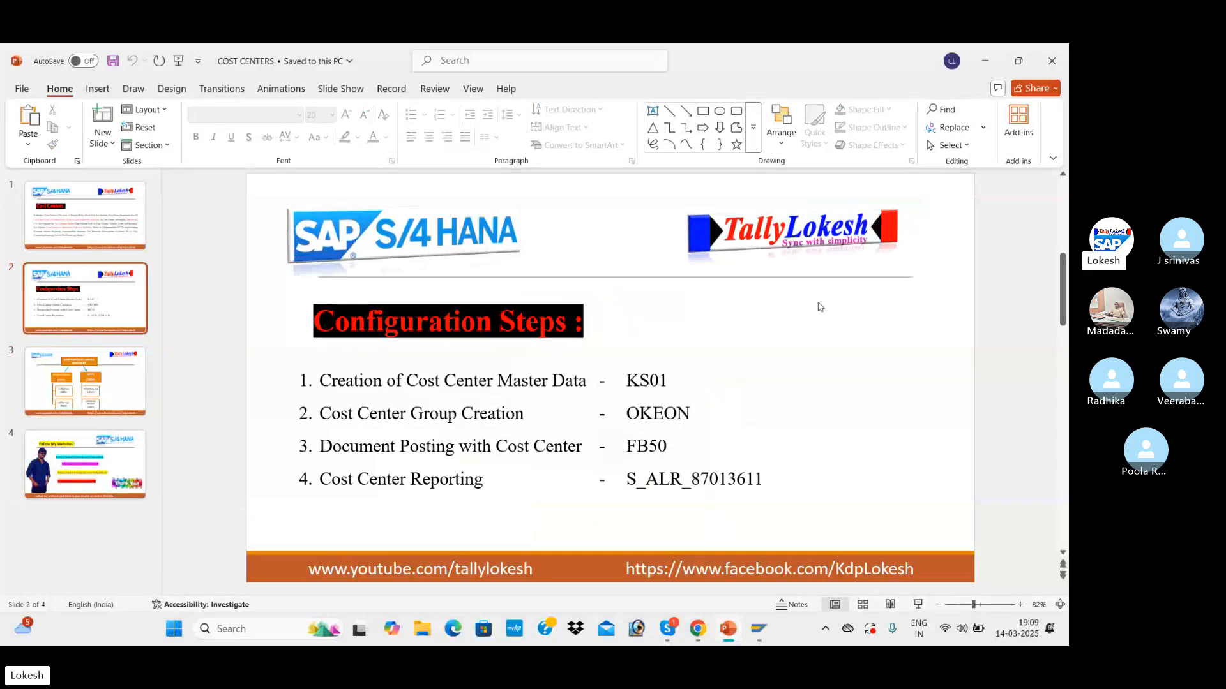
key(alt+Tab)
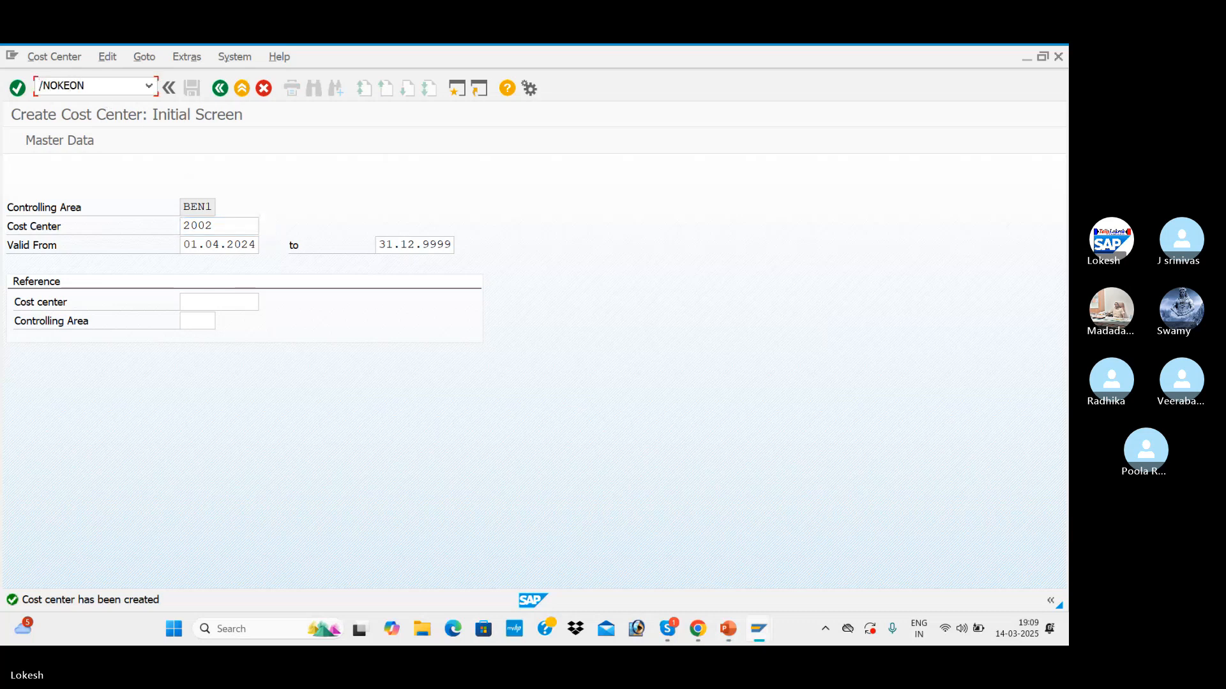
key(Return)
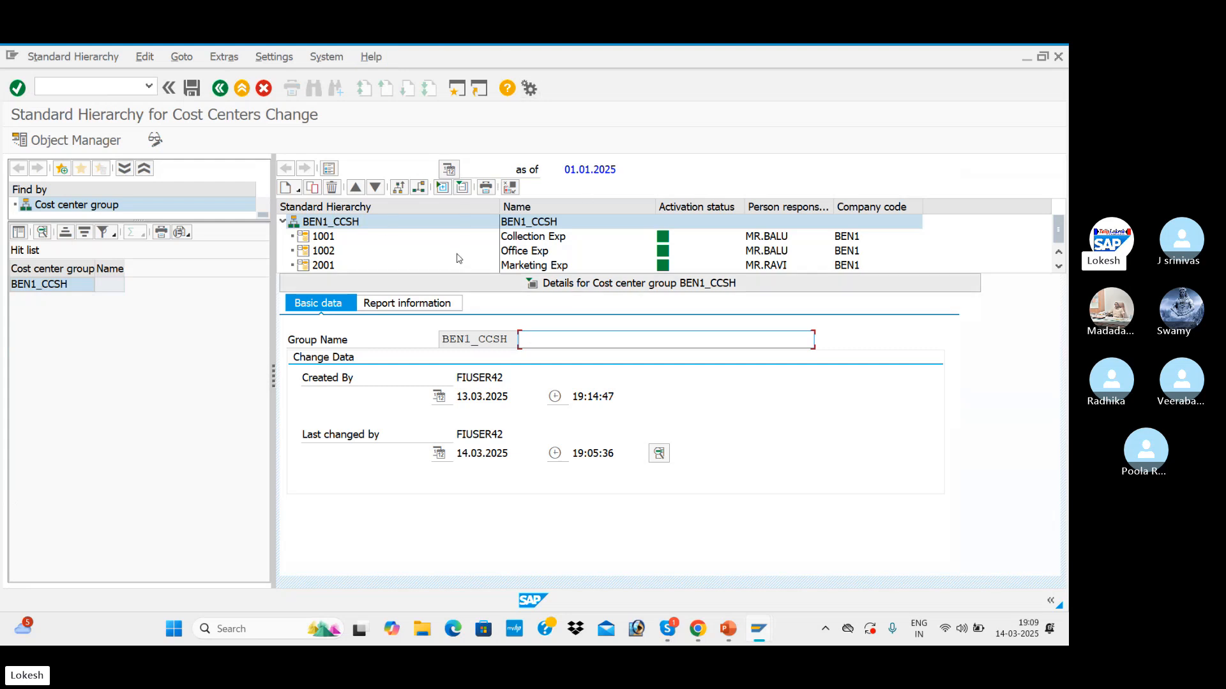
Try to add a lower-level group under BEN1_CCSH with the Administration code 1000 from the hierarchy slide
scroll(439, 249, down, 1)
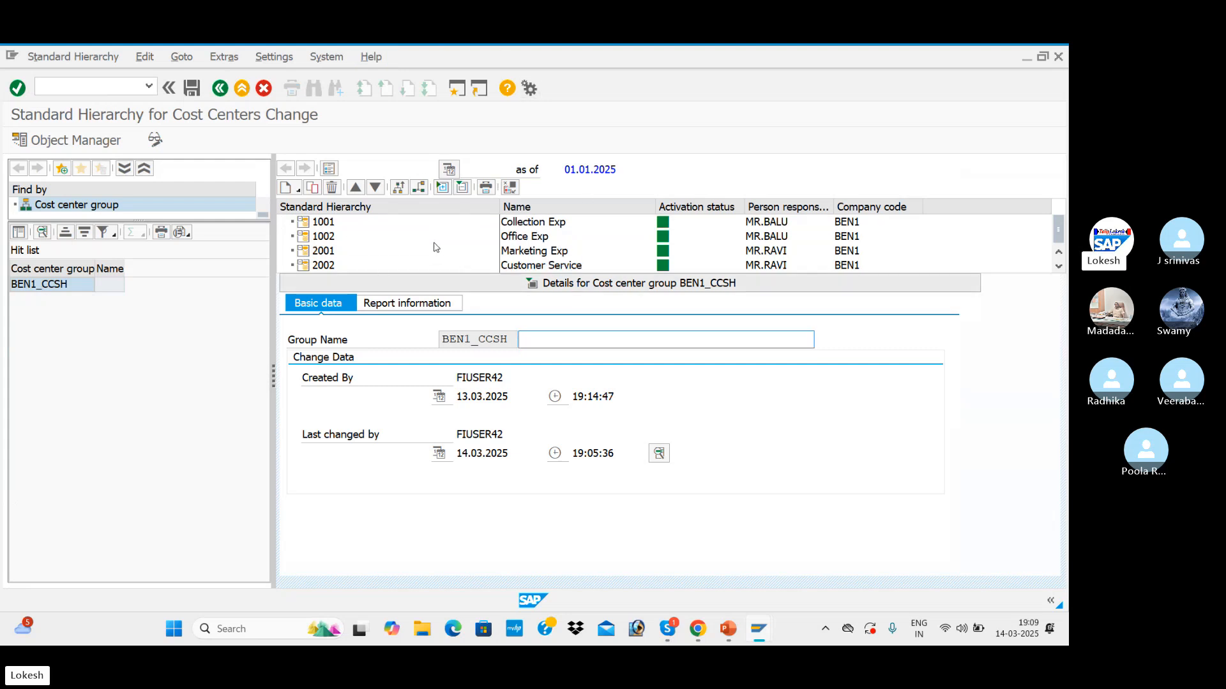
scroll(548, 249, up, 1)
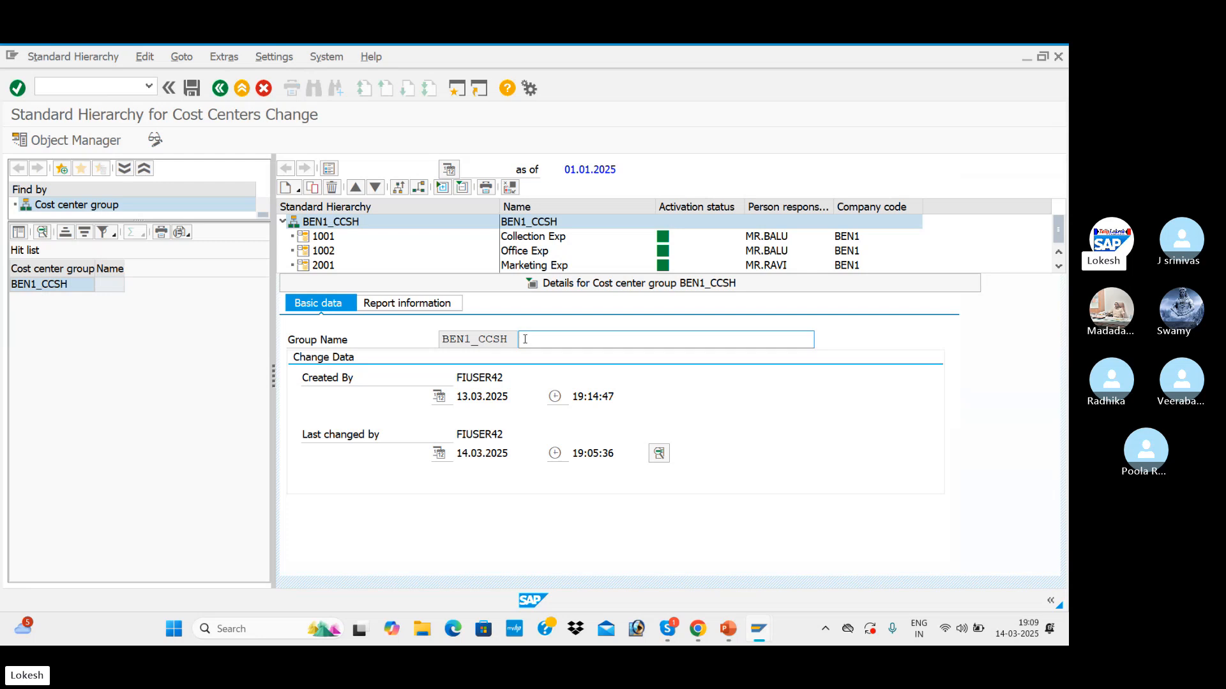
click(293, 192)
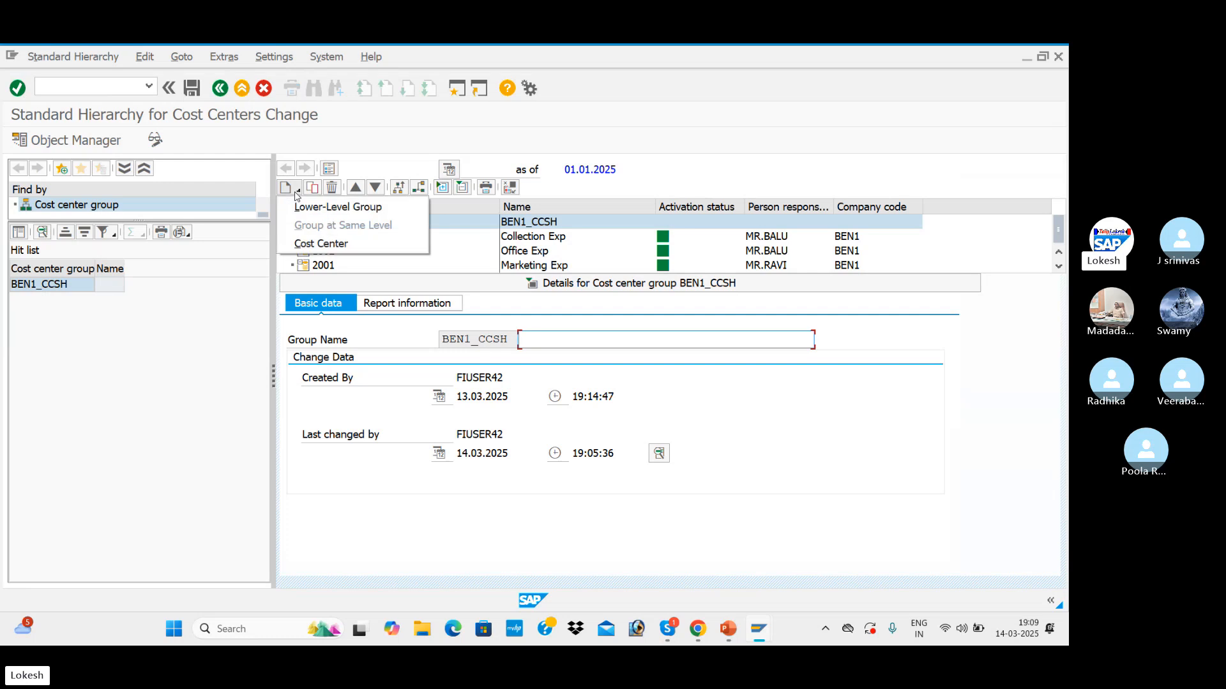
click(323, 208)
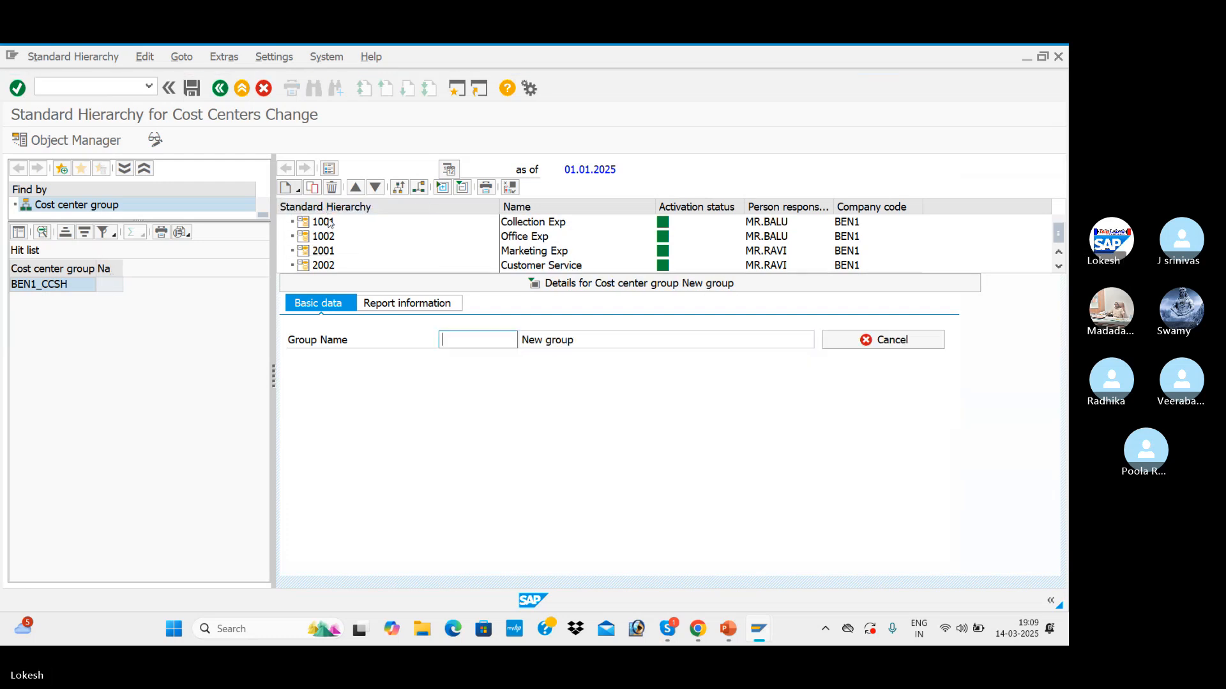
key(alt+Tab)
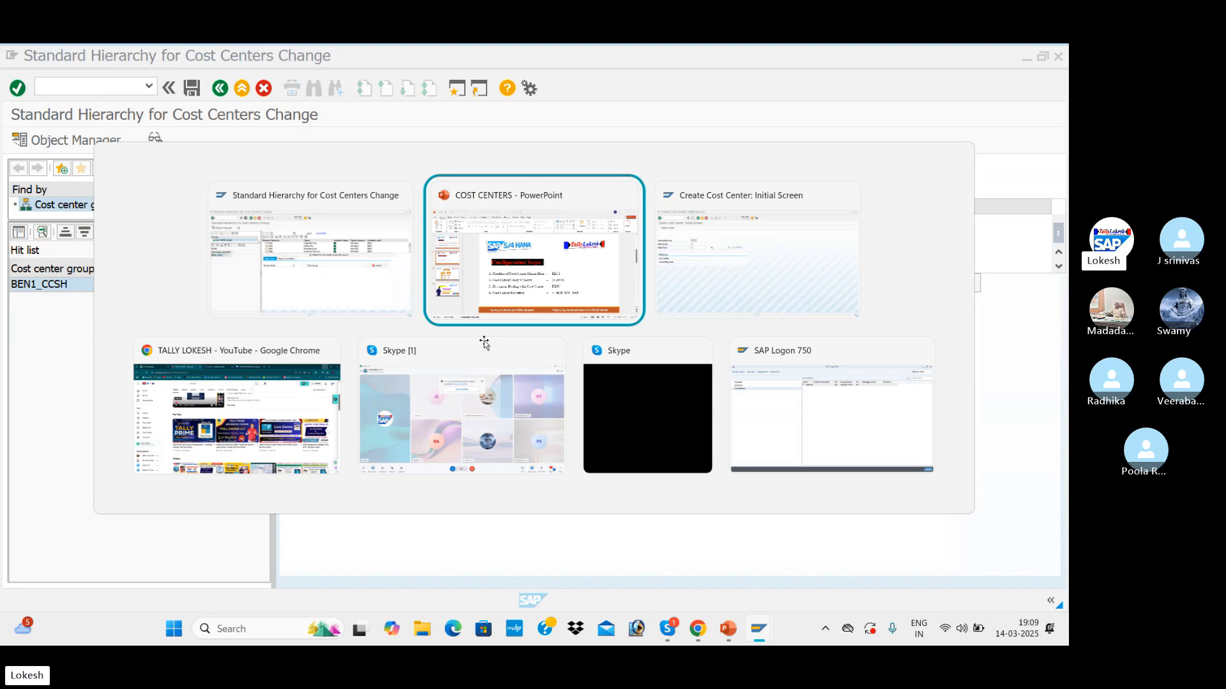
scroll(484, 343, down, 1)
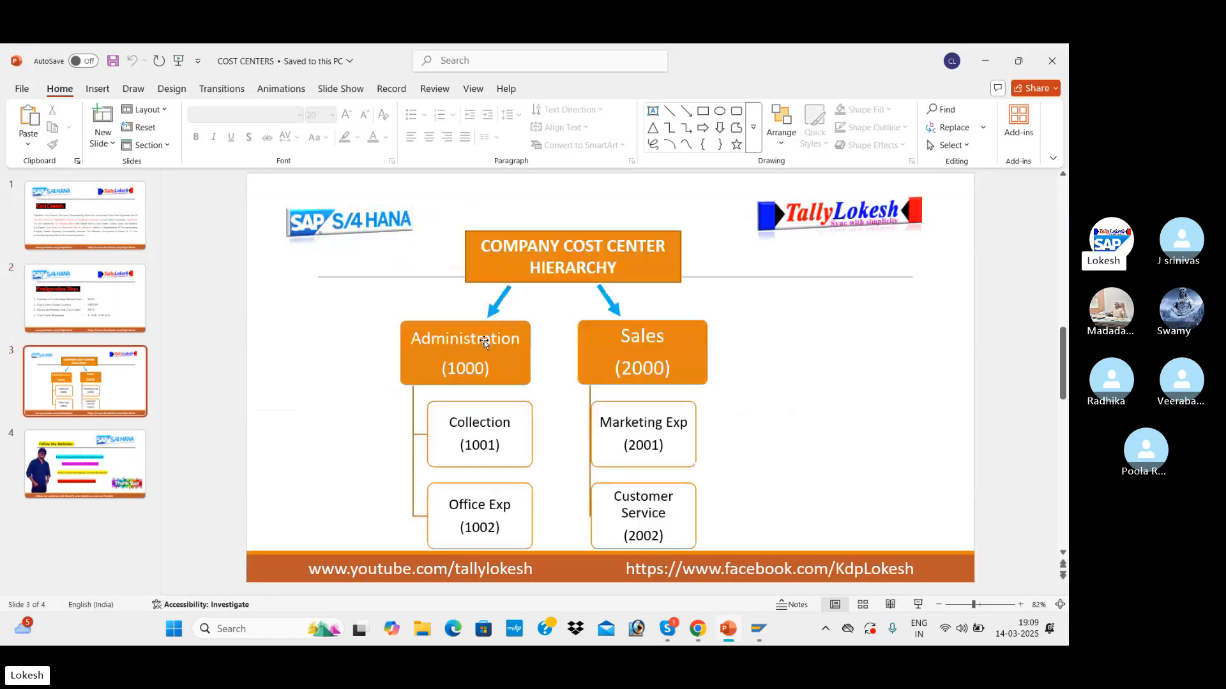
key(alt+Tab)
text(1)
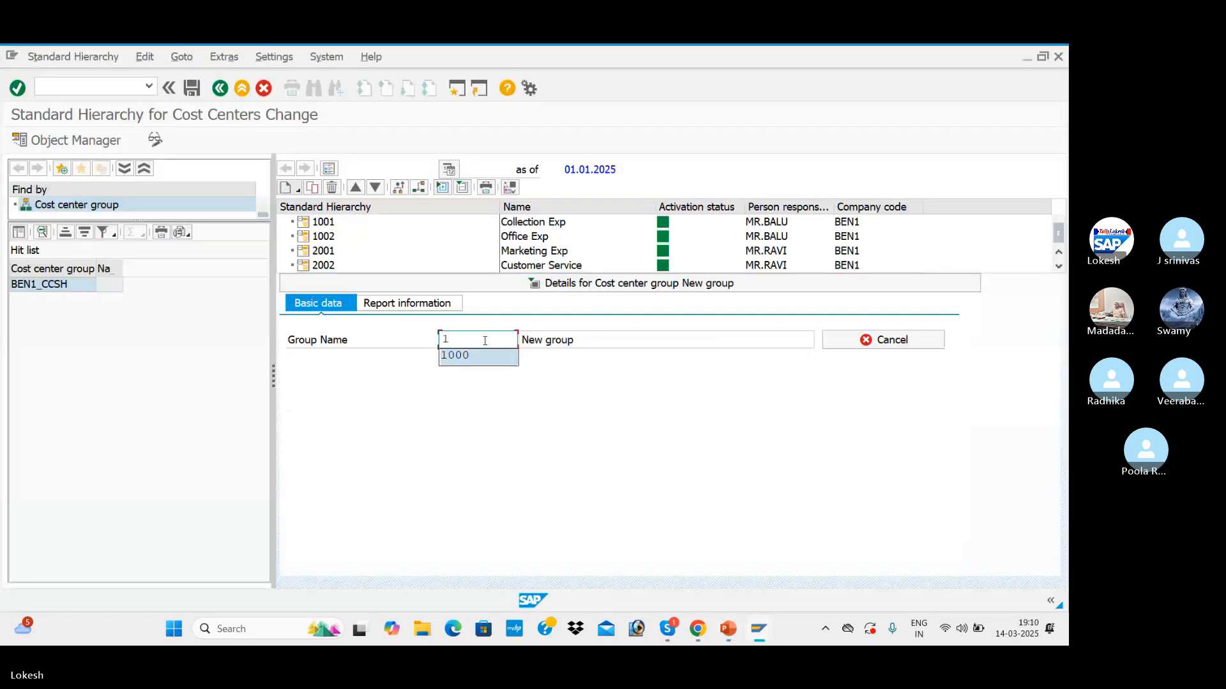
text(000)
key(Tab)
Try to replace the default description of new group 1000 with Administration, checking the hierarchy slide
click(608, 340)
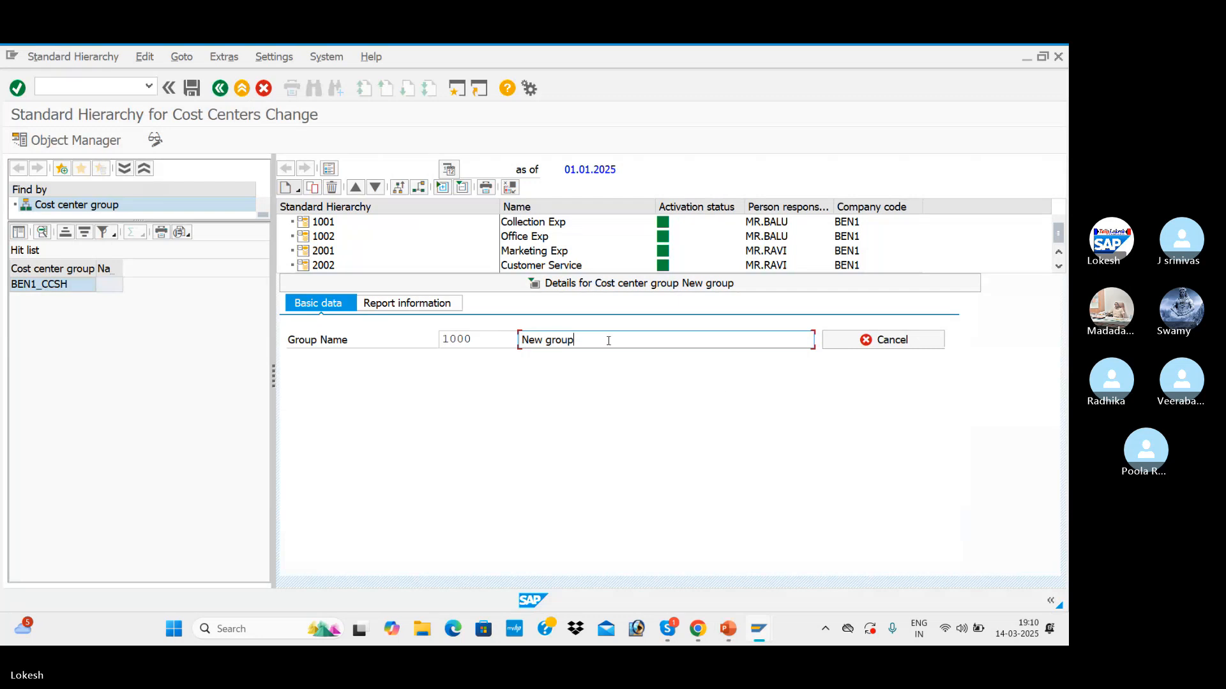
key(BackSpace)
key(BackSpace)
key(BackSpace)
key(BackSpace)
key(BackSpace)
key(BackSpace)
key(BackSpace)
key(BackSpace)
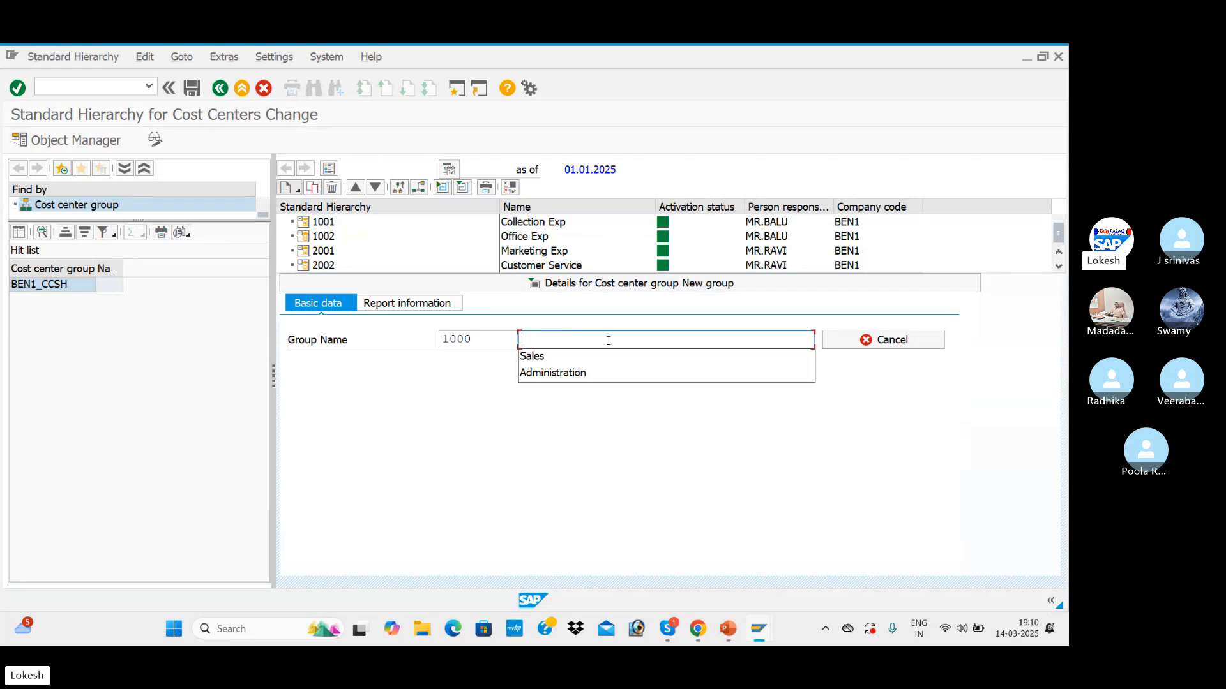
key(alt+Tab)
key(alt+Tab)
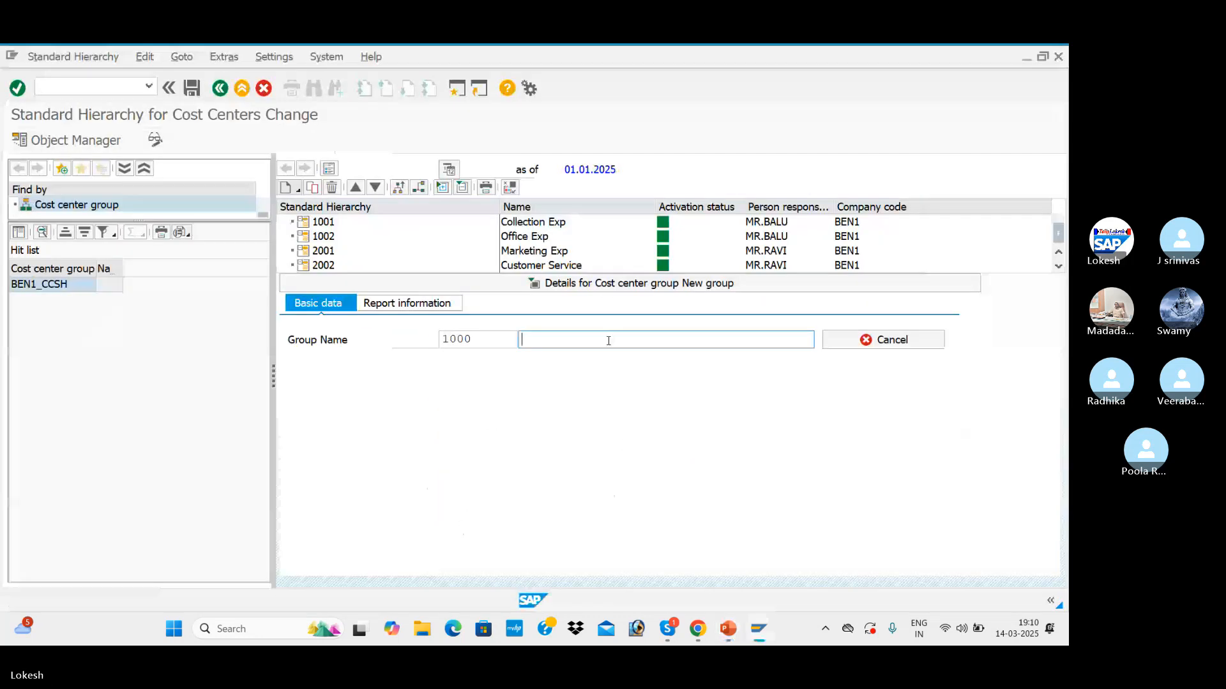
key(Down)
key(Down)
key(Down)
key(Tab)
key(Return)
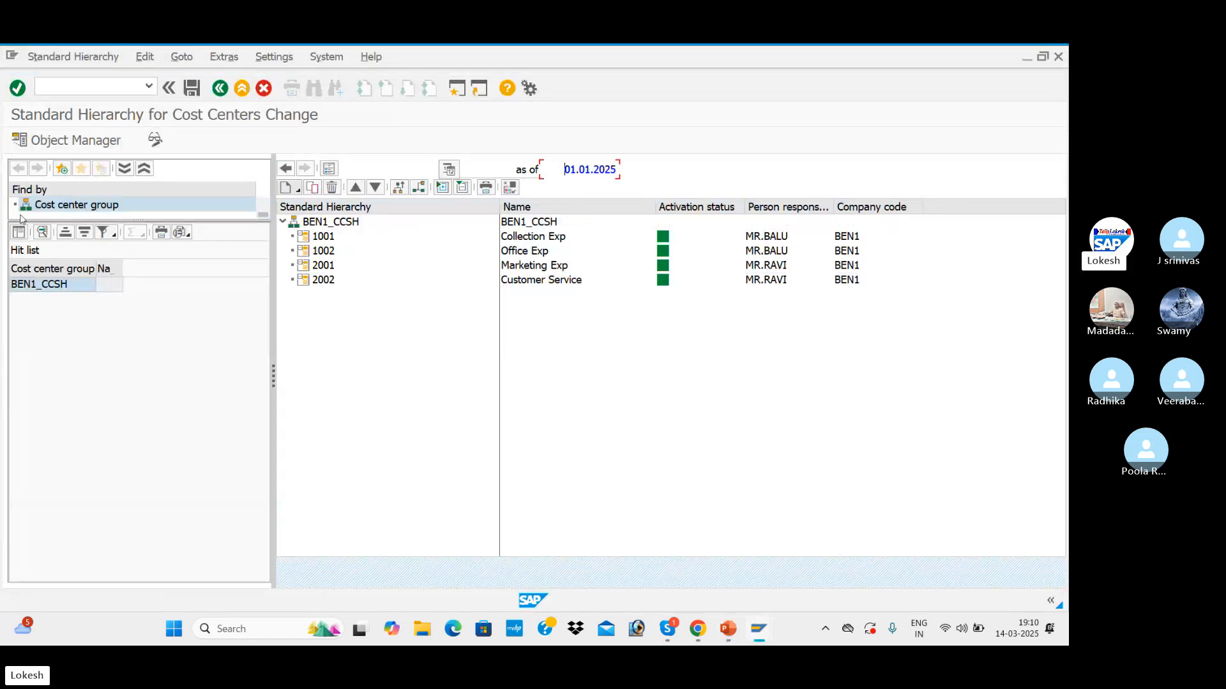
Save the standard hierarchy and recheck the contents of node BEN1_CCSH by collapsing and expanding it
click(196, 89)
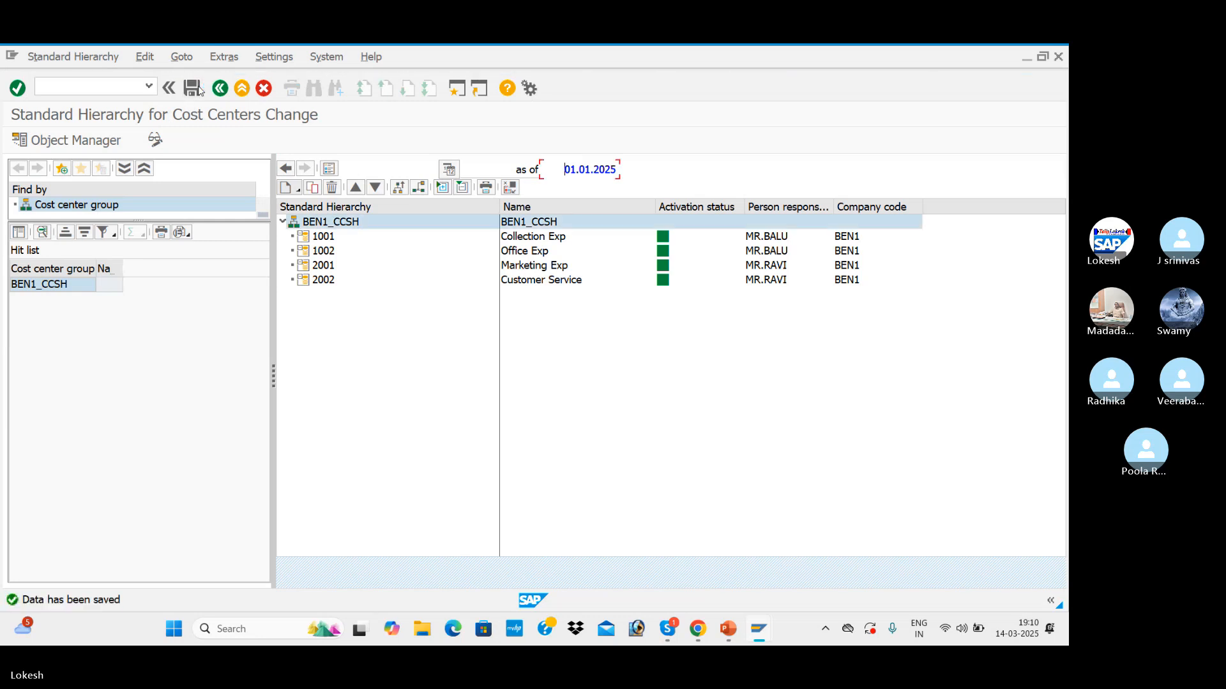
click(282, 223)
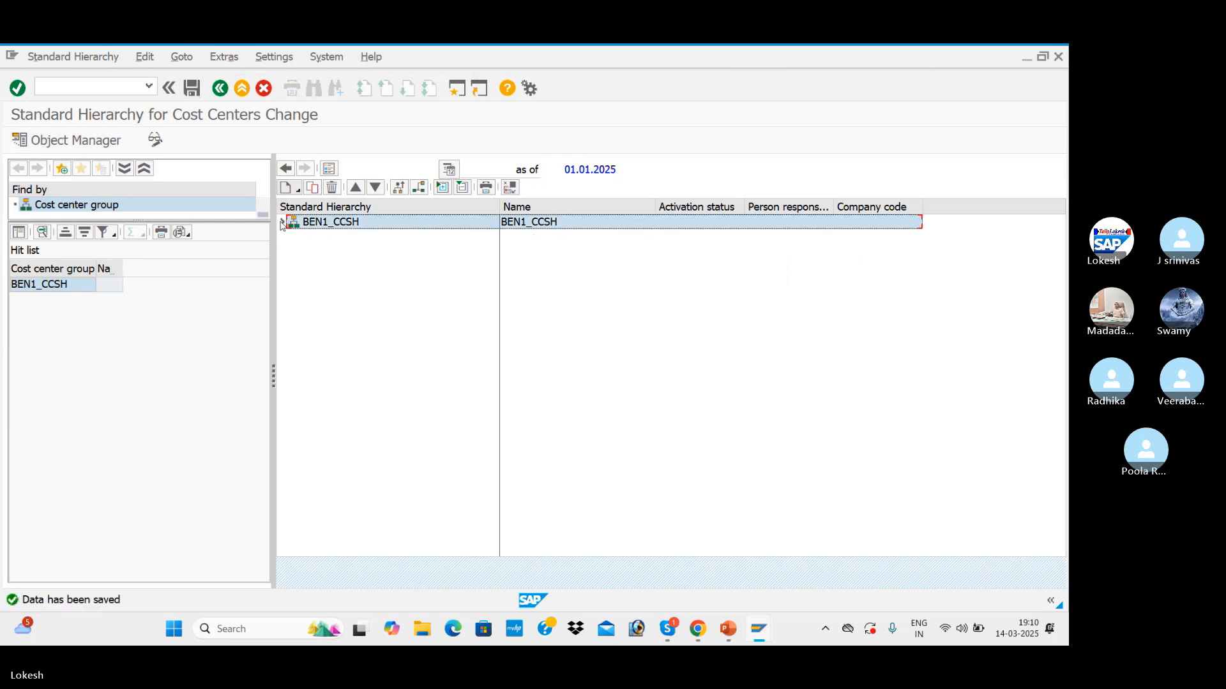
click(282, 222)
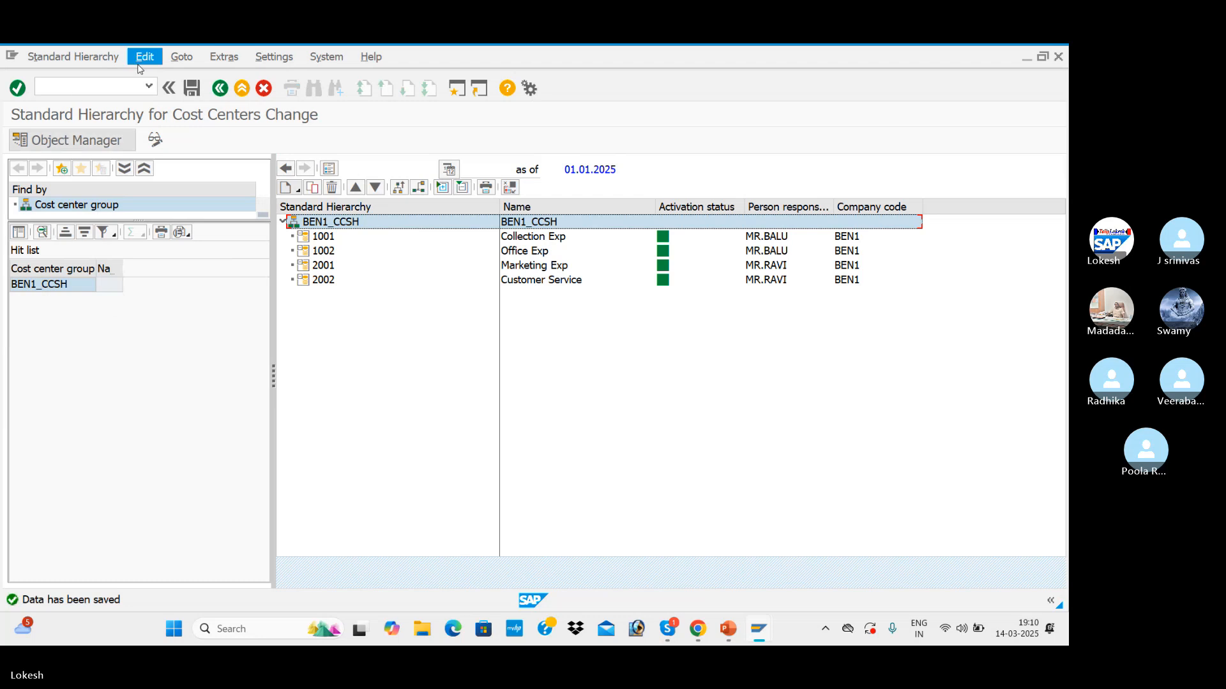
Reload the standard hierarchy for cost centers by running transaction /NOKEON again
click(98, 85)
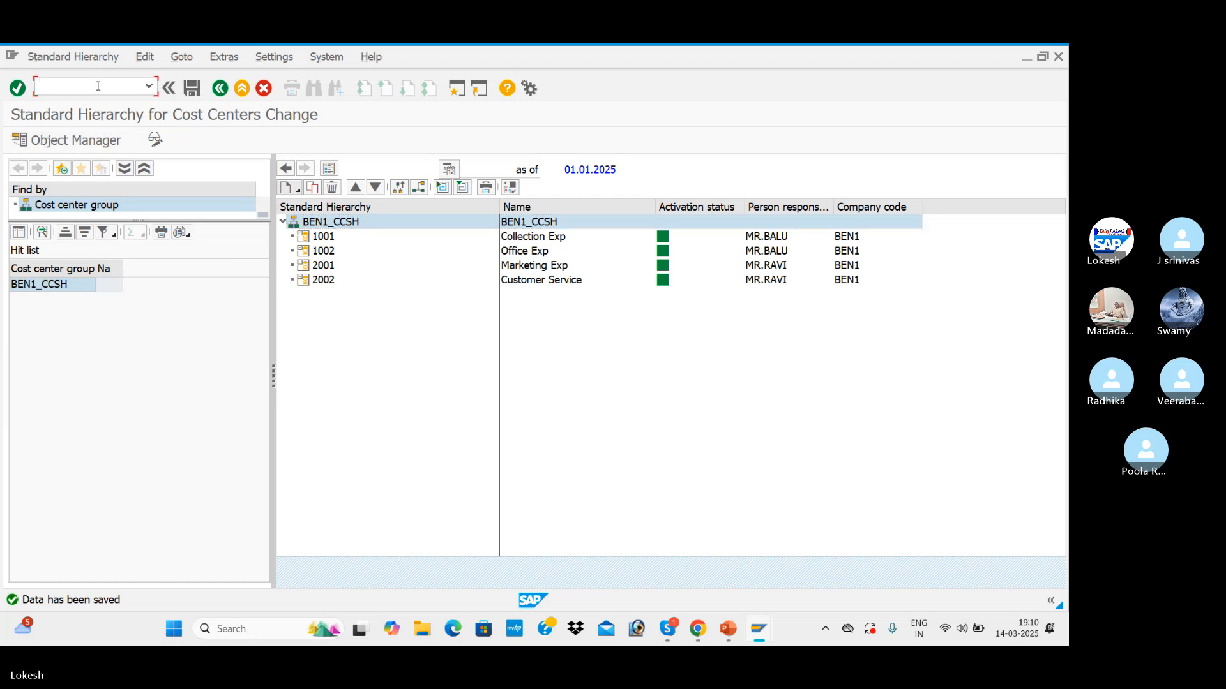
text(/NOKEON)
key(Return)
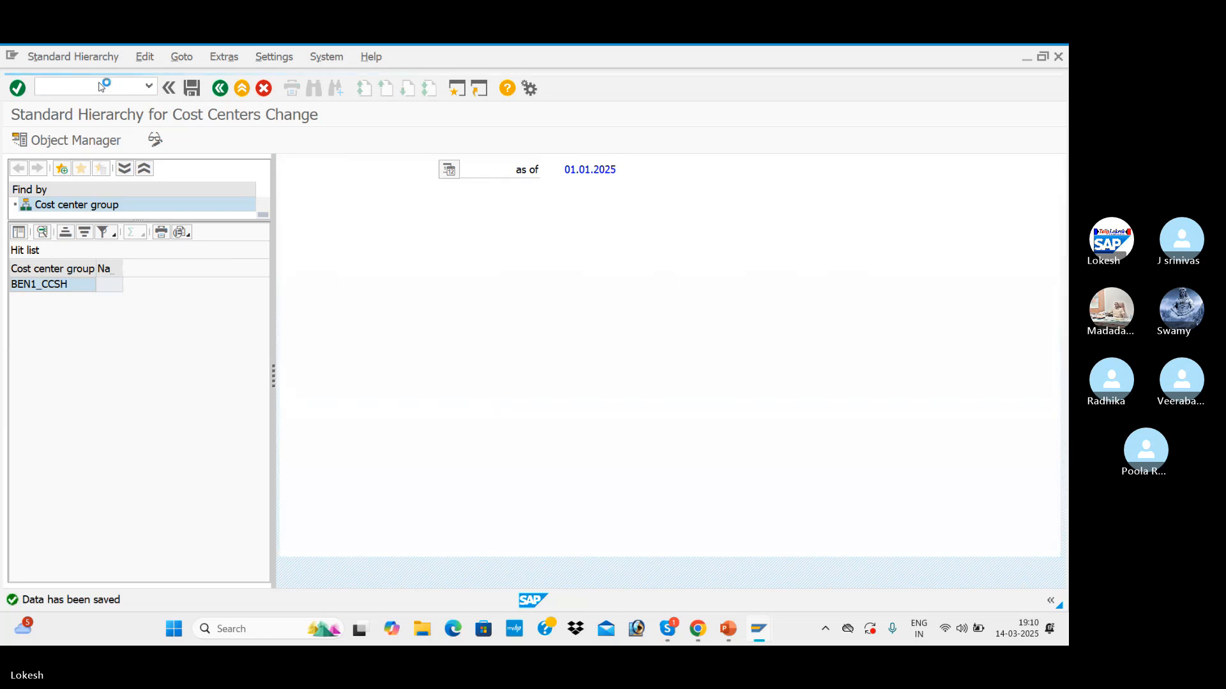
Examine the contents of node BEN1_CCSH in the reloaded hierarchy with the details area closed, collapsing and expanding the node
scroll(449, 267, down, 1)
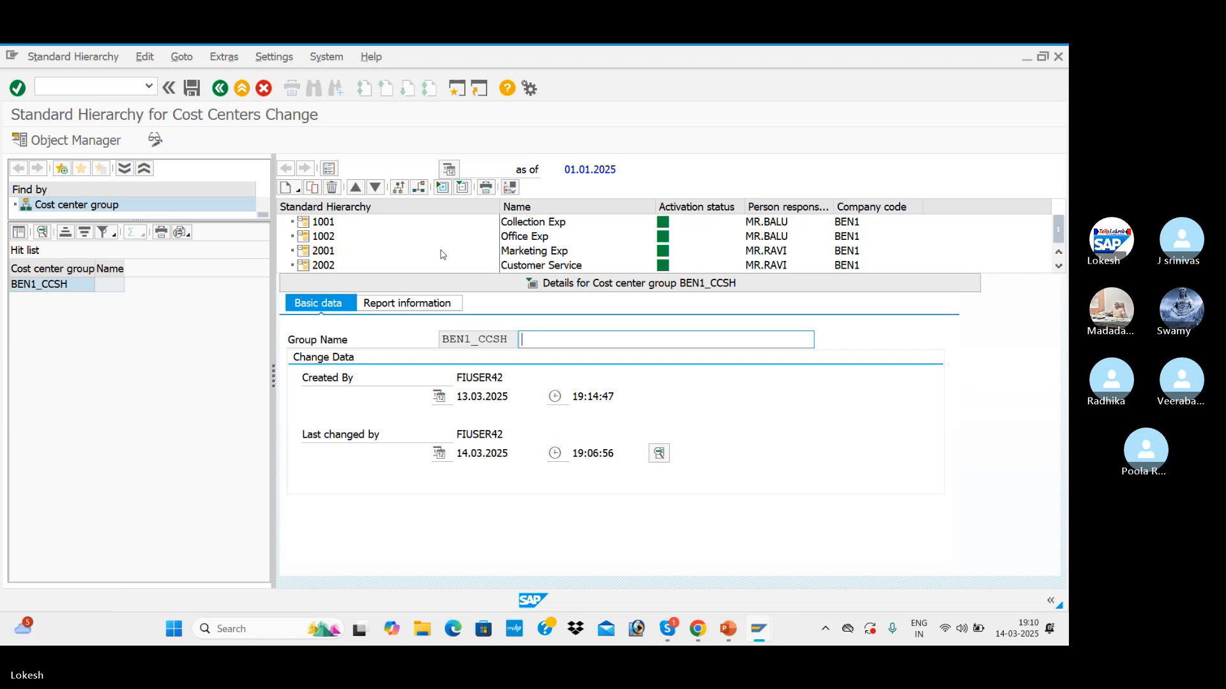
scroll(445, 255, up, 1)
scroll(445, 255, down, 1)
scroll(535, 288, up, 1)
click(534, 286)
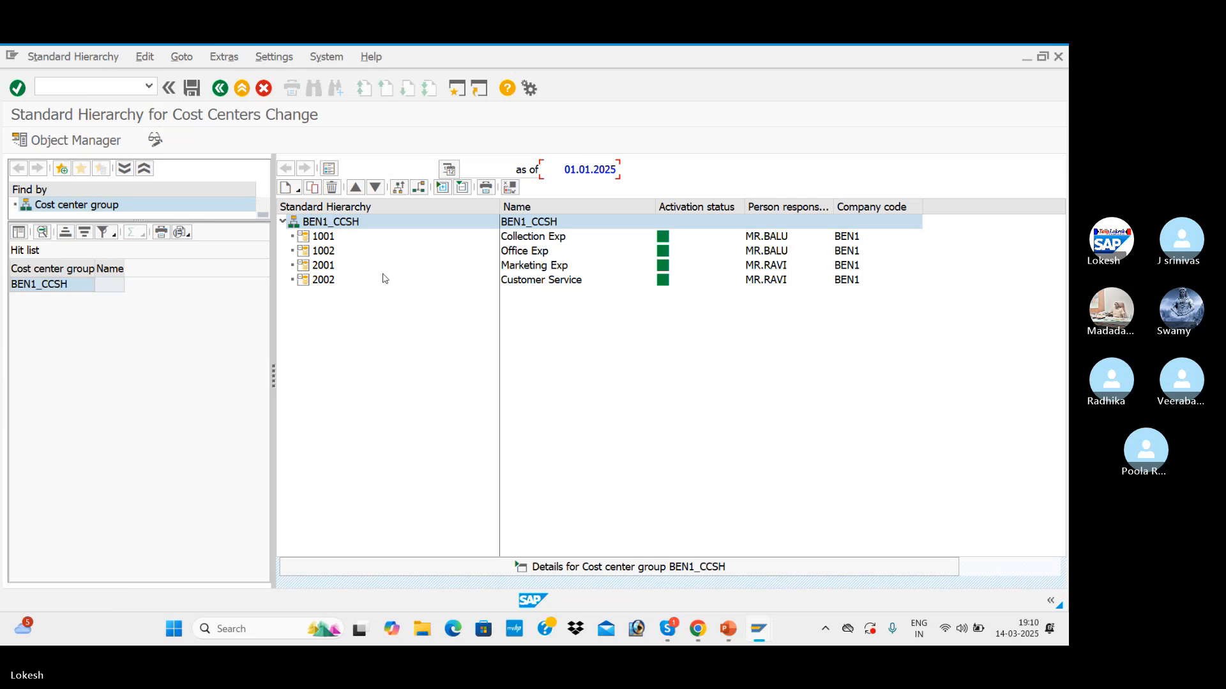
click(283, 221)
click(283, 221)
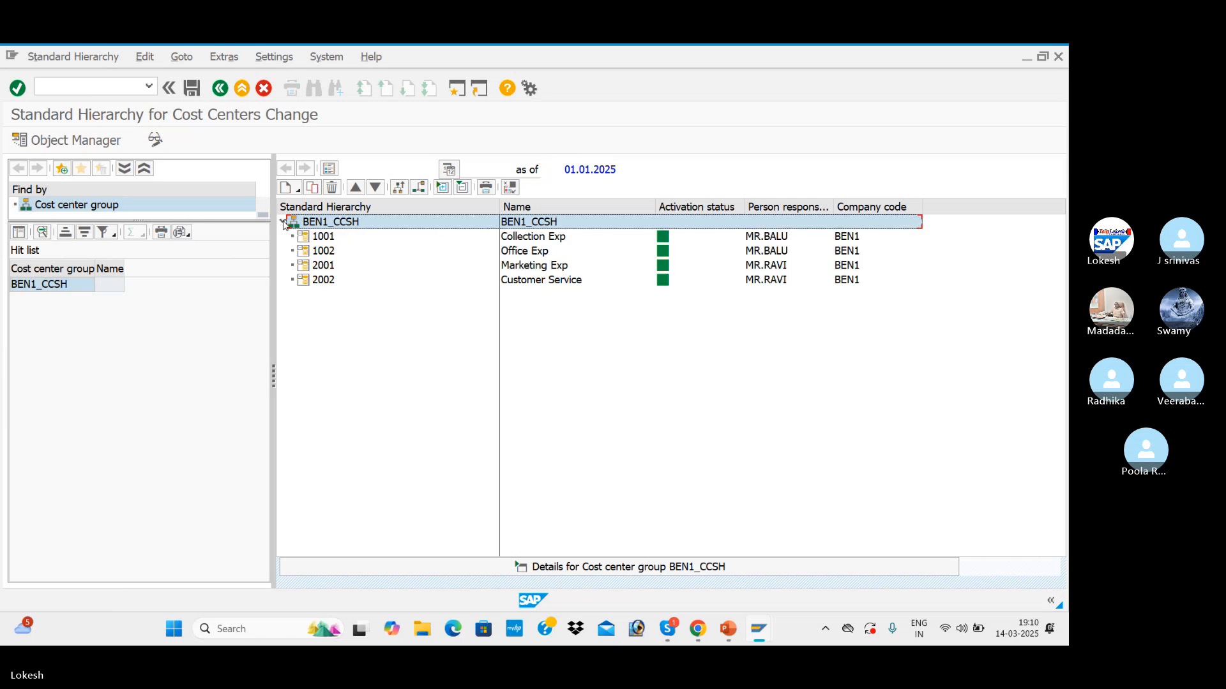
Create lower-level group 1000 under BEN1_CCSH with the description Administration and save the hierarchy
click(522, 566)
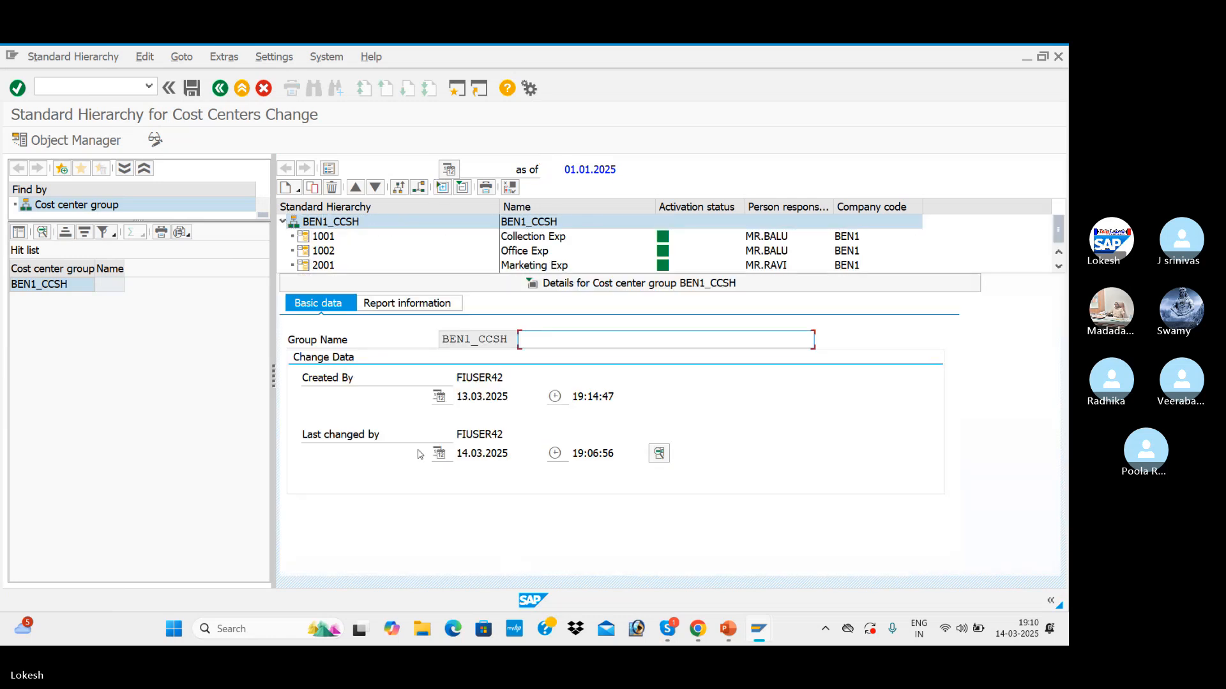
click(298, 192)
click(326, 206)
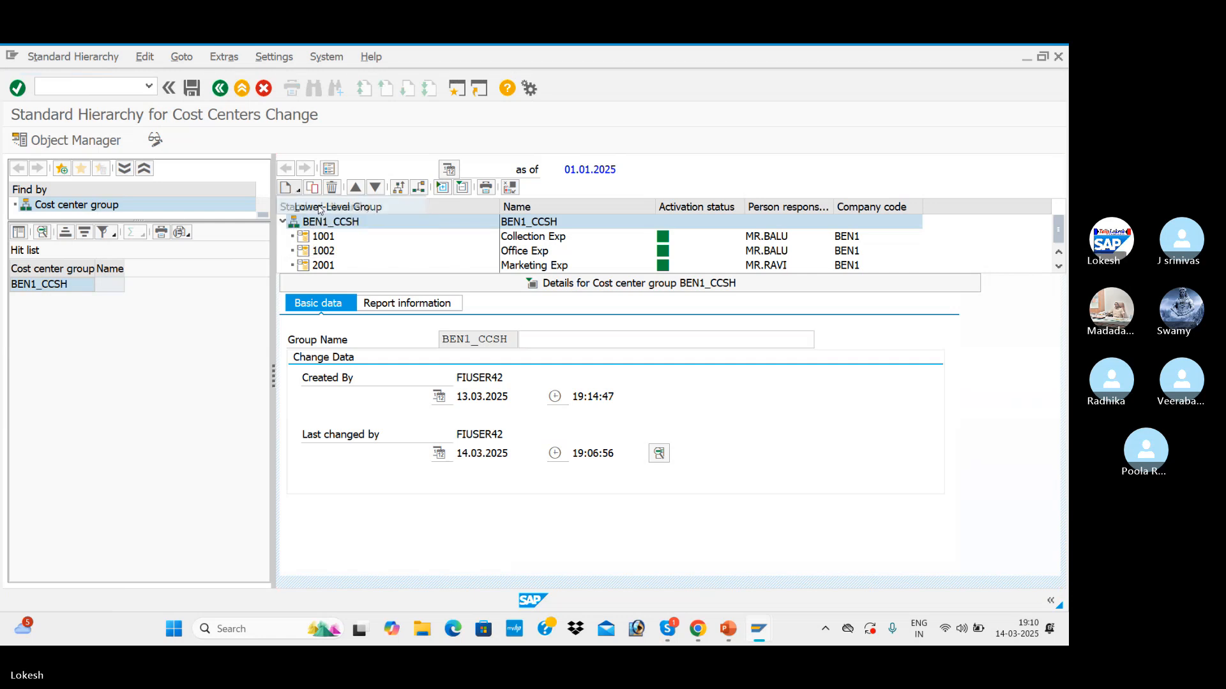
text(1000)
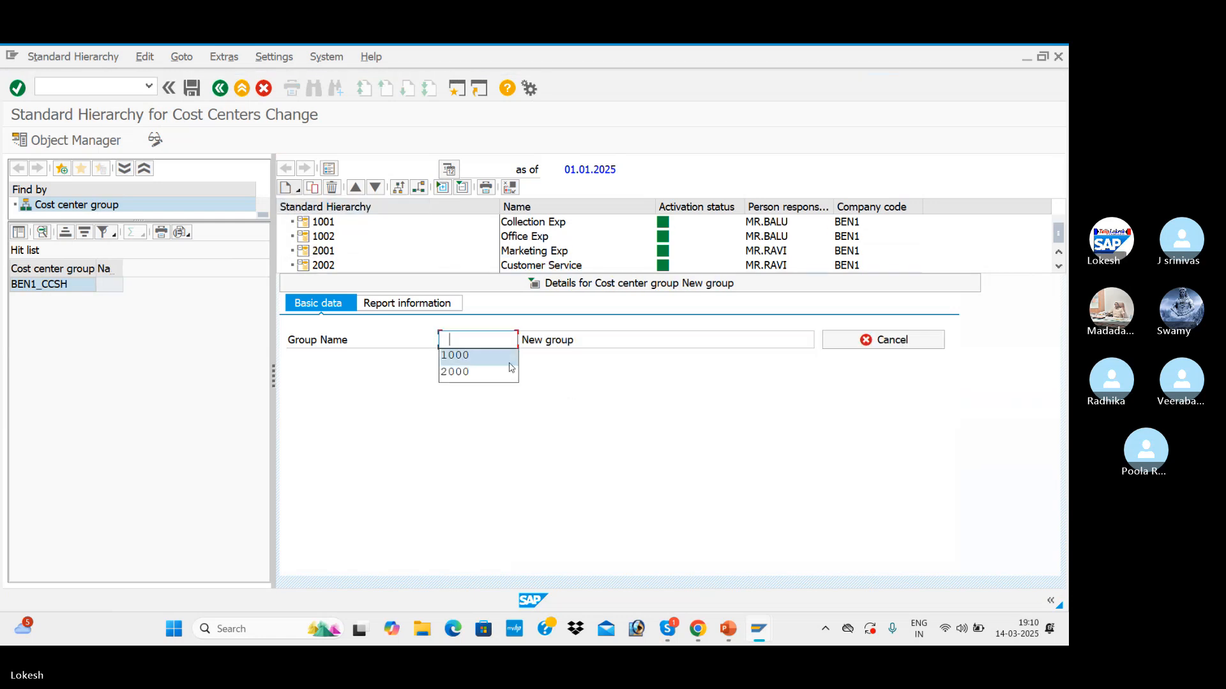
key(Return)
key(ctrl+a)
key(BackSpace)
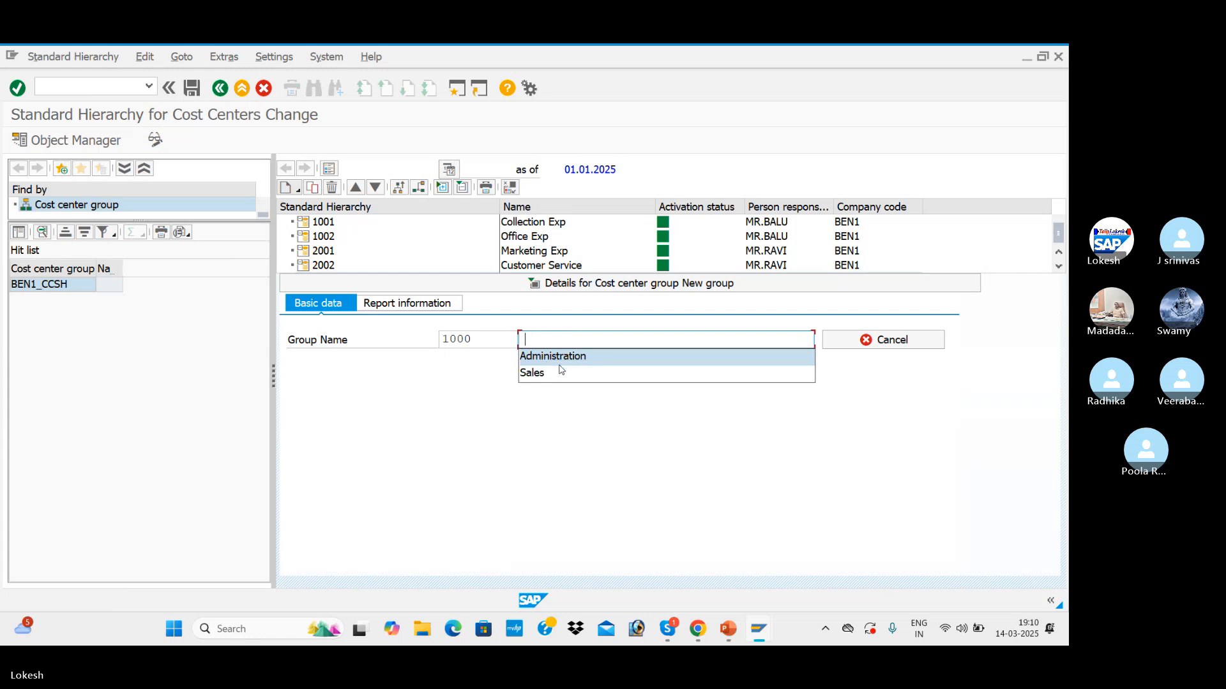
click(565, 354)
click(195, 91)
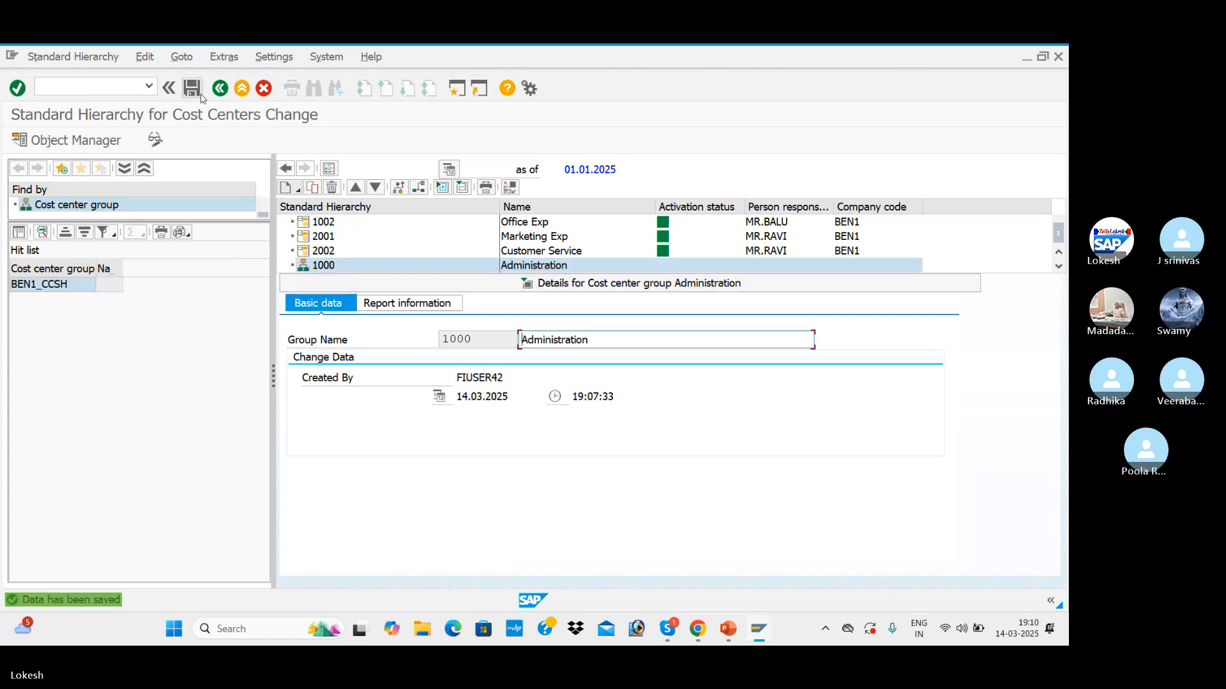
Add a group at the same level as 1000 Administration and enter 2000 as its group name
click(324, 265)
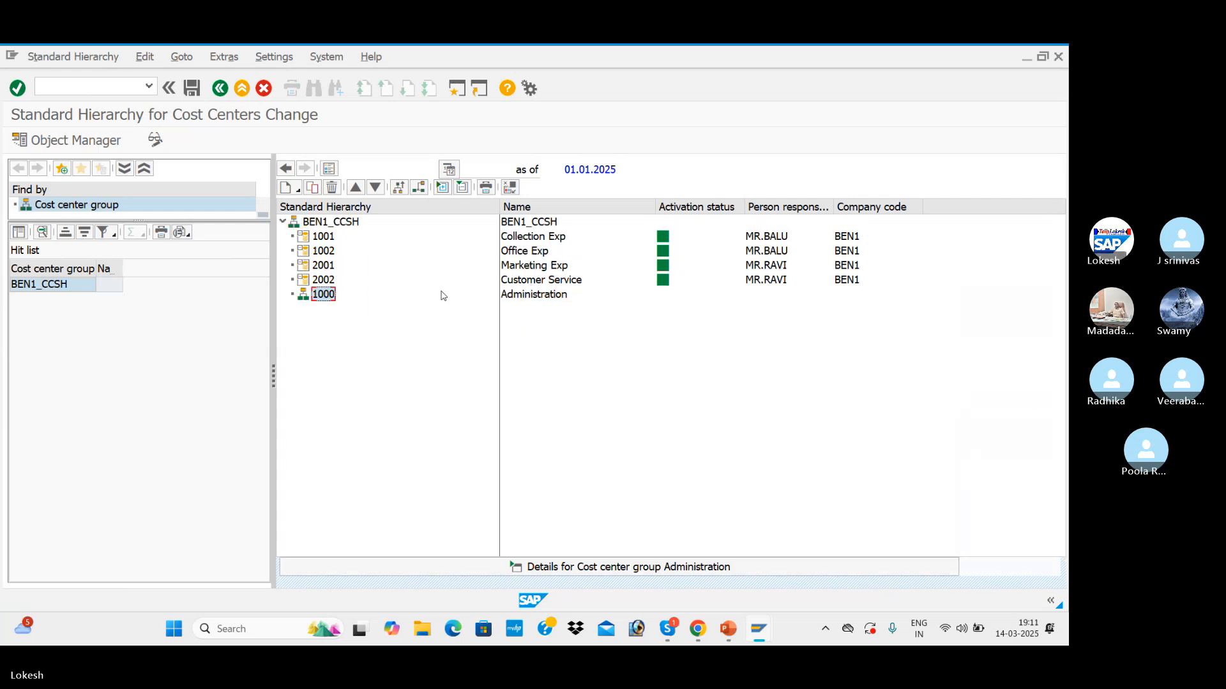
click(540, 291)
click(541, 295)
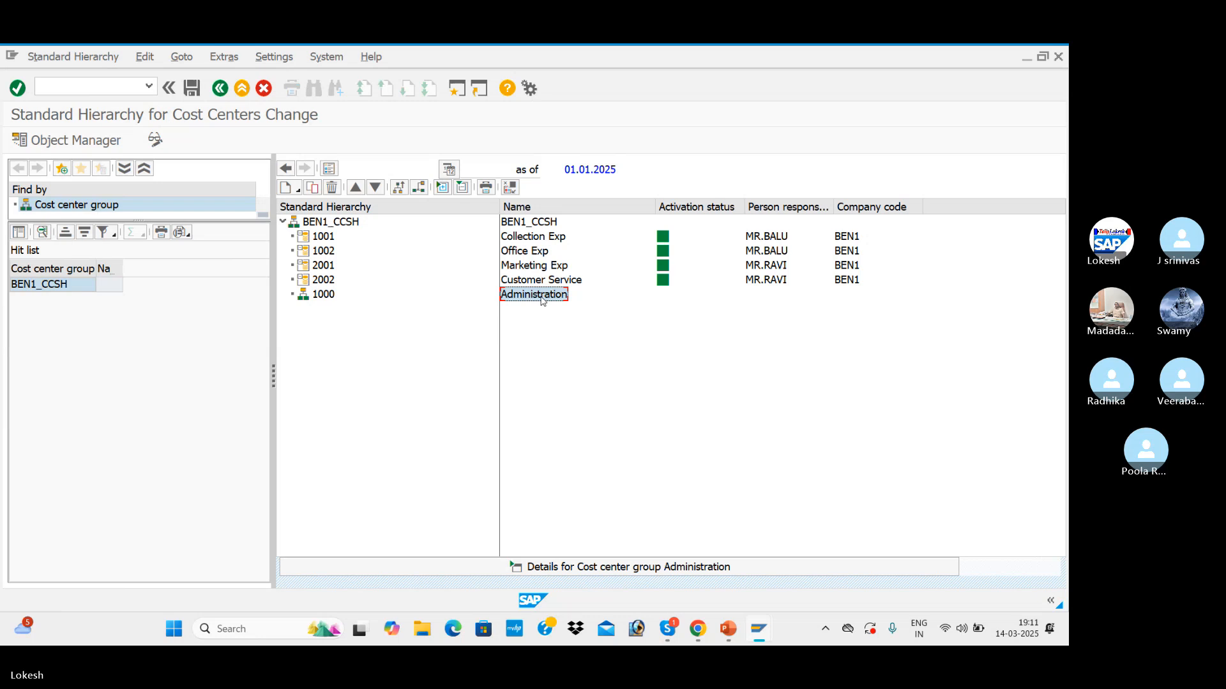
click(317, 295)
click(305, 296)
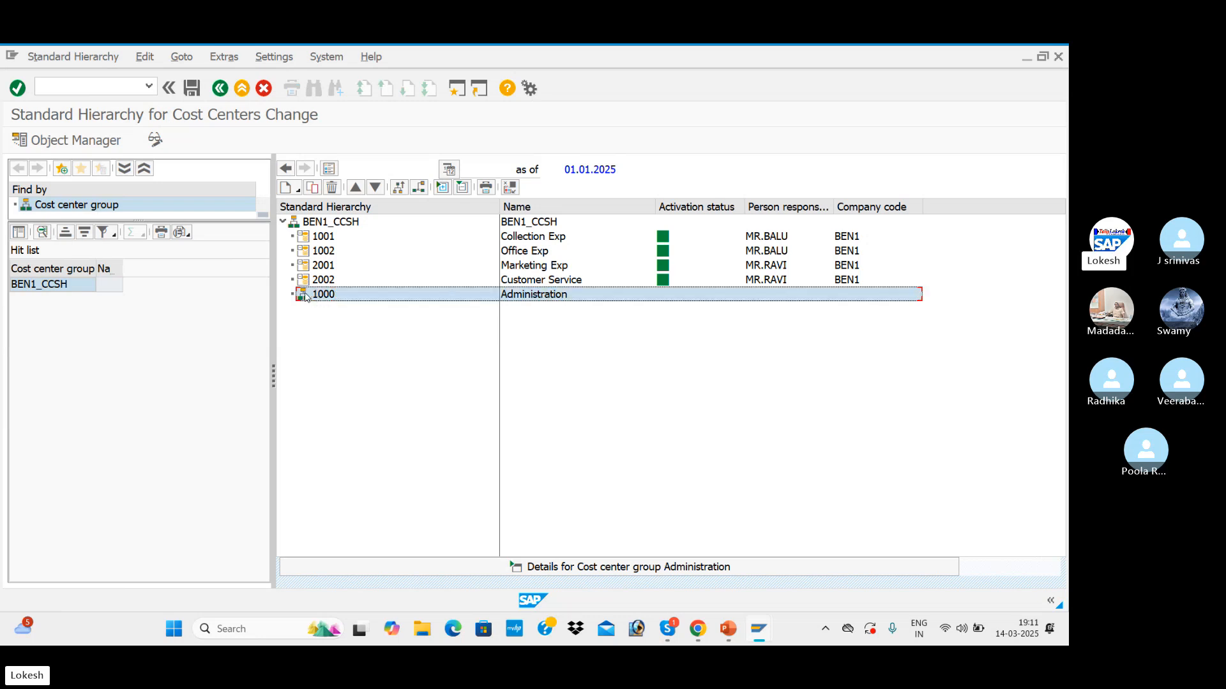
right_click(305, 297)
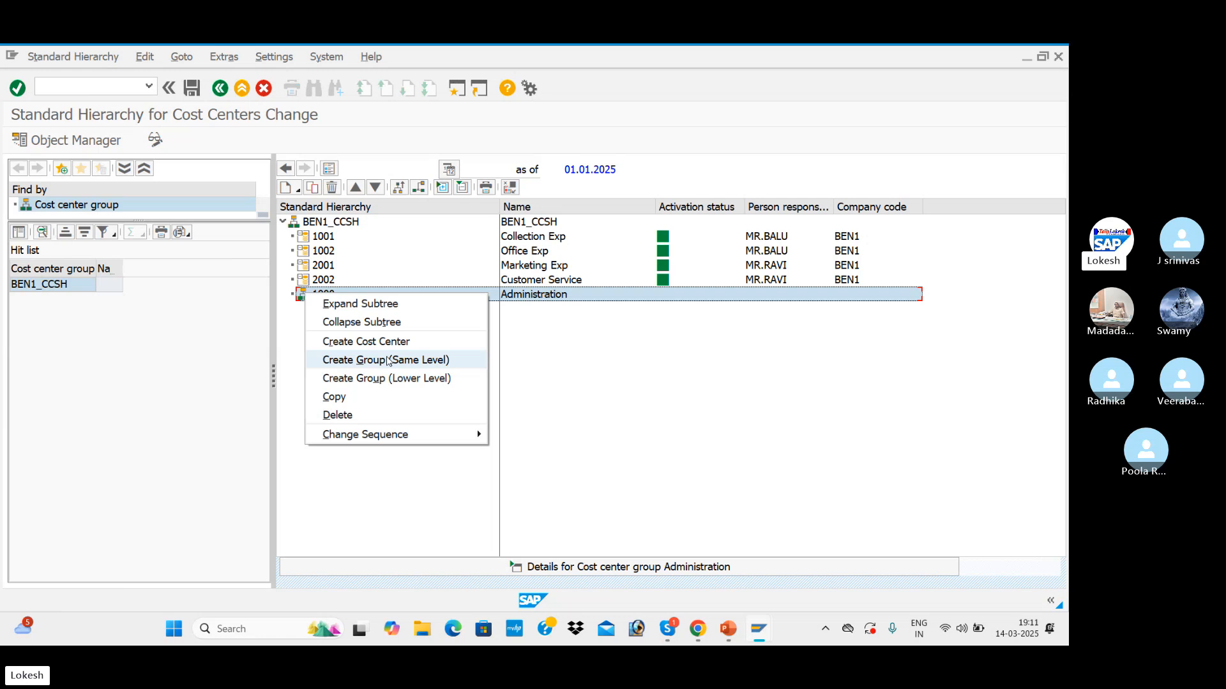
click(387, 361)
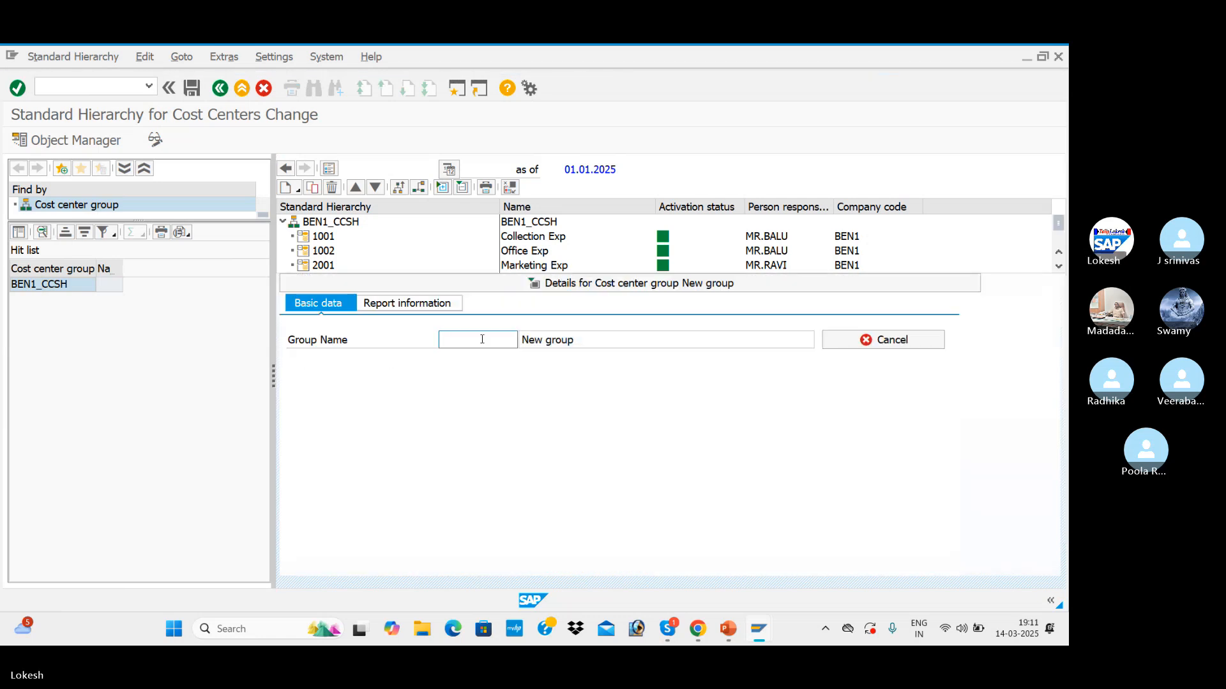
click(482, 340)
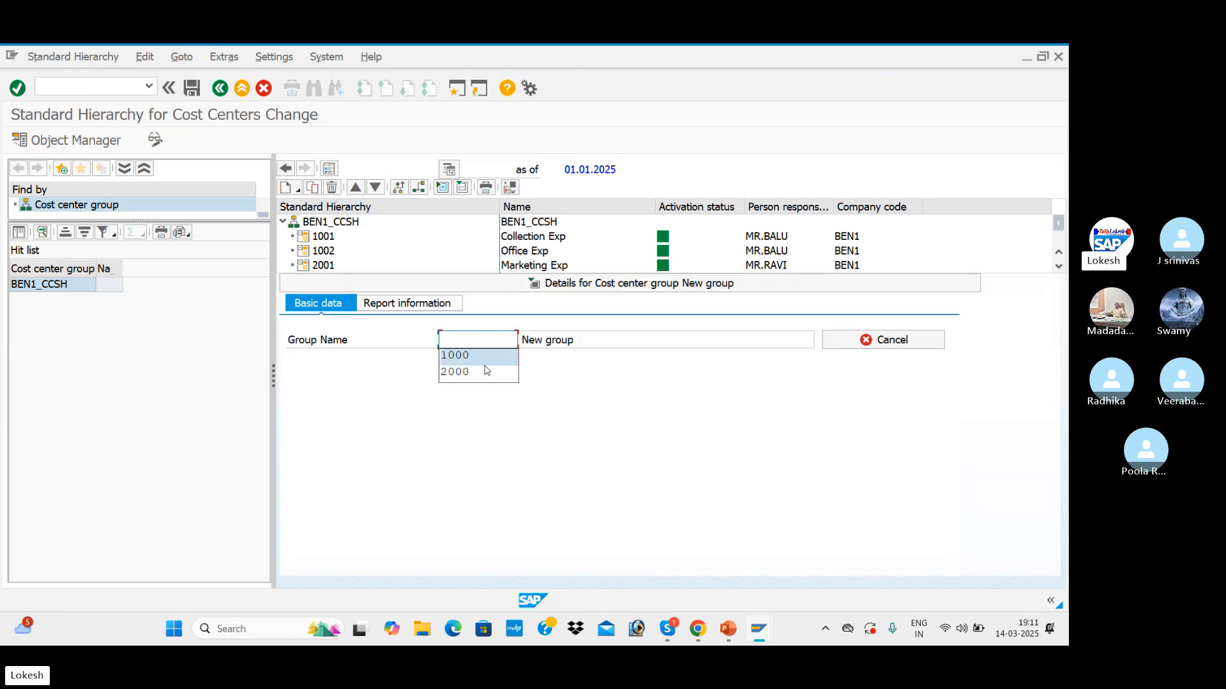
click(485, 362)
drag(484, 339, 406, 343)
key(BackSpace)
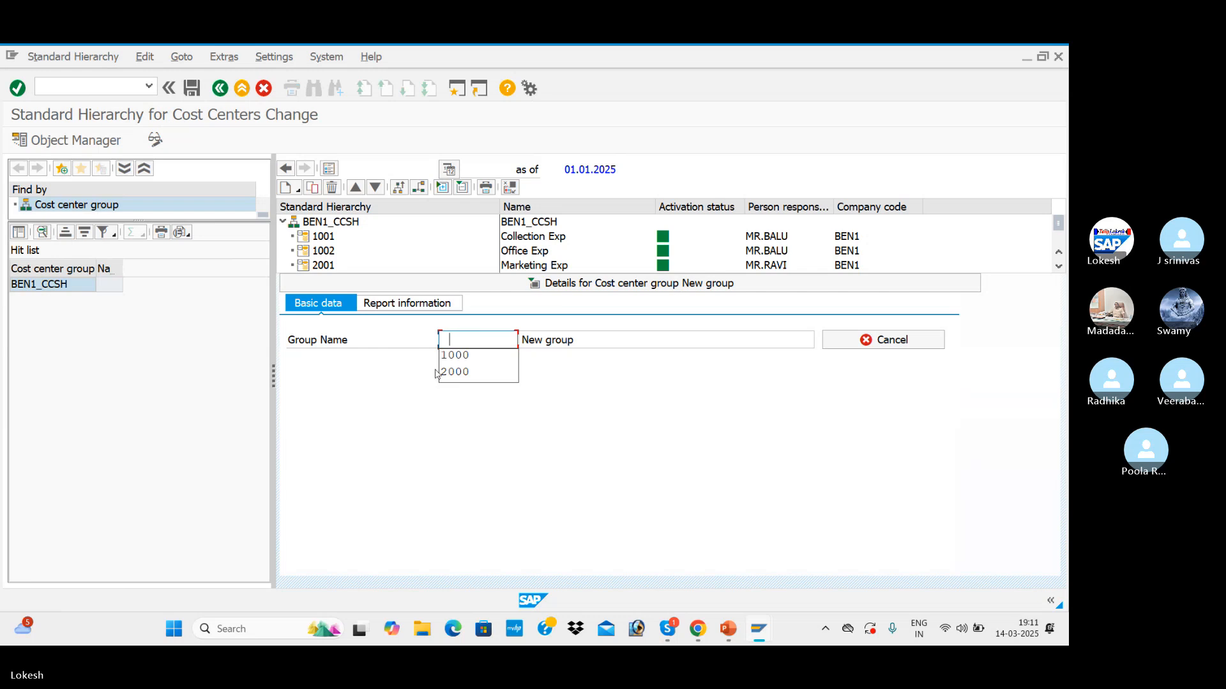
click(451, 375)
Replace the default description of new group 2000 with Sales and save the hierarchy
drag(578, 339, 521, 339)
key(BackSpace)
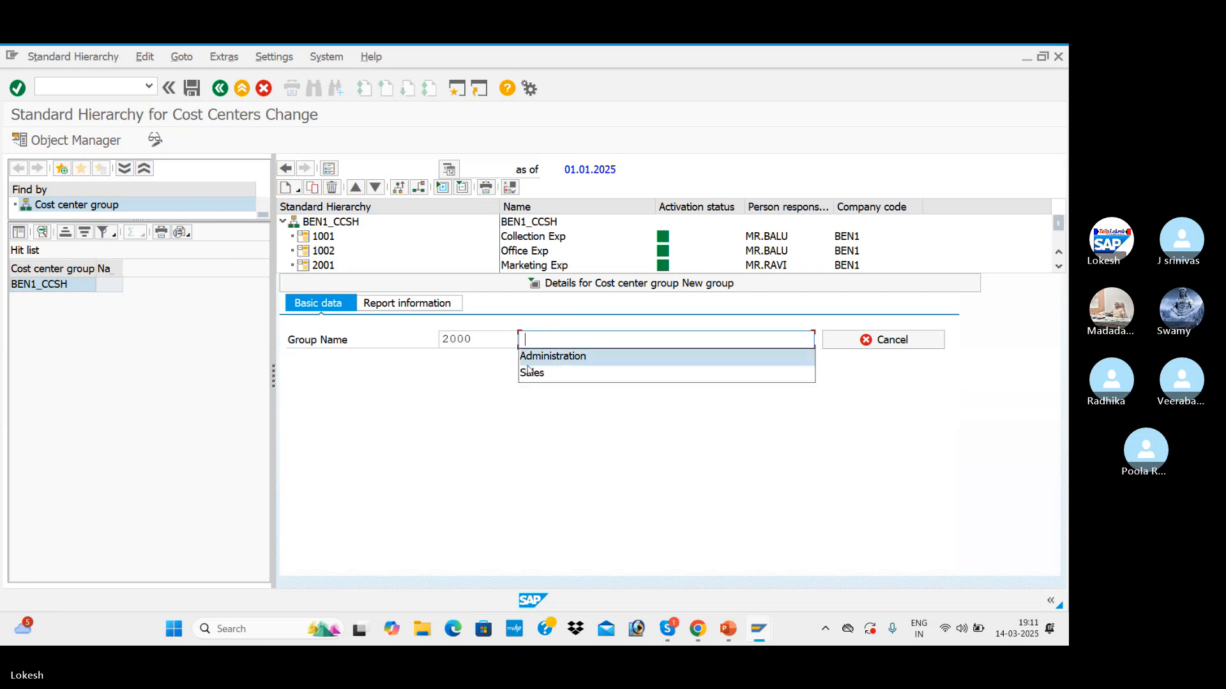
click(535, 374)
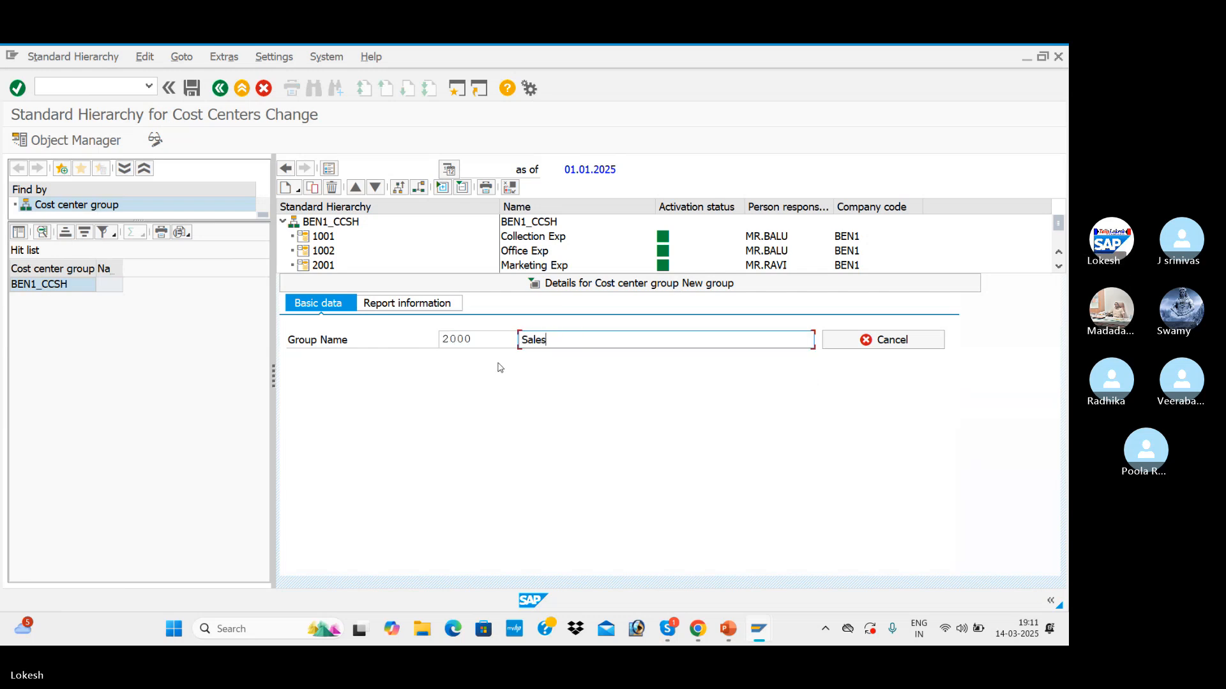
click(194, 89)
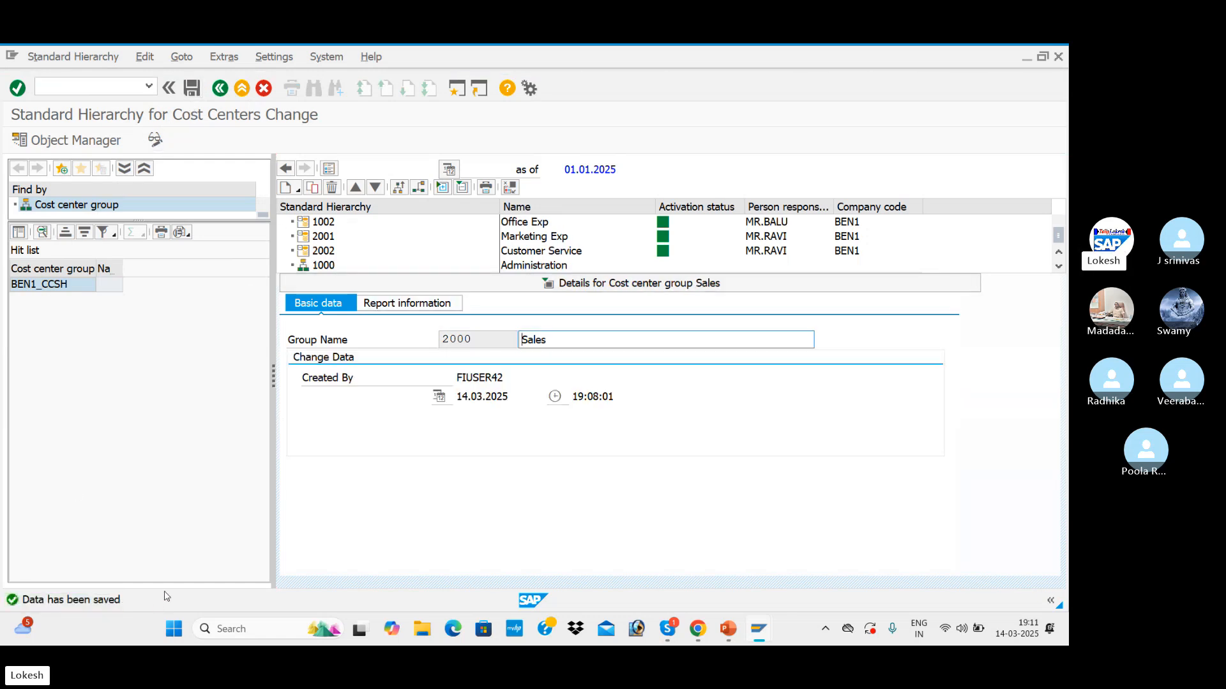
Review groups 1000 Administration and 2000 Sales in the full hierarchy and compare them with the cost center hierarchy slide
click(552, 293)
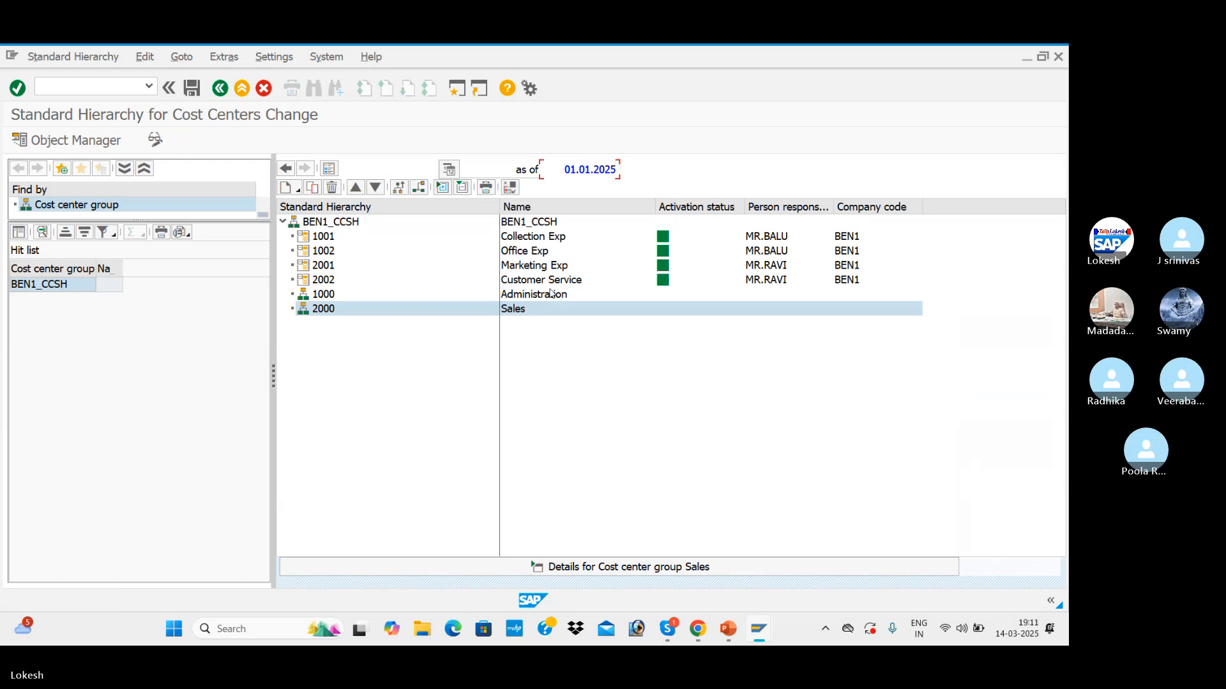
click(326, 300)
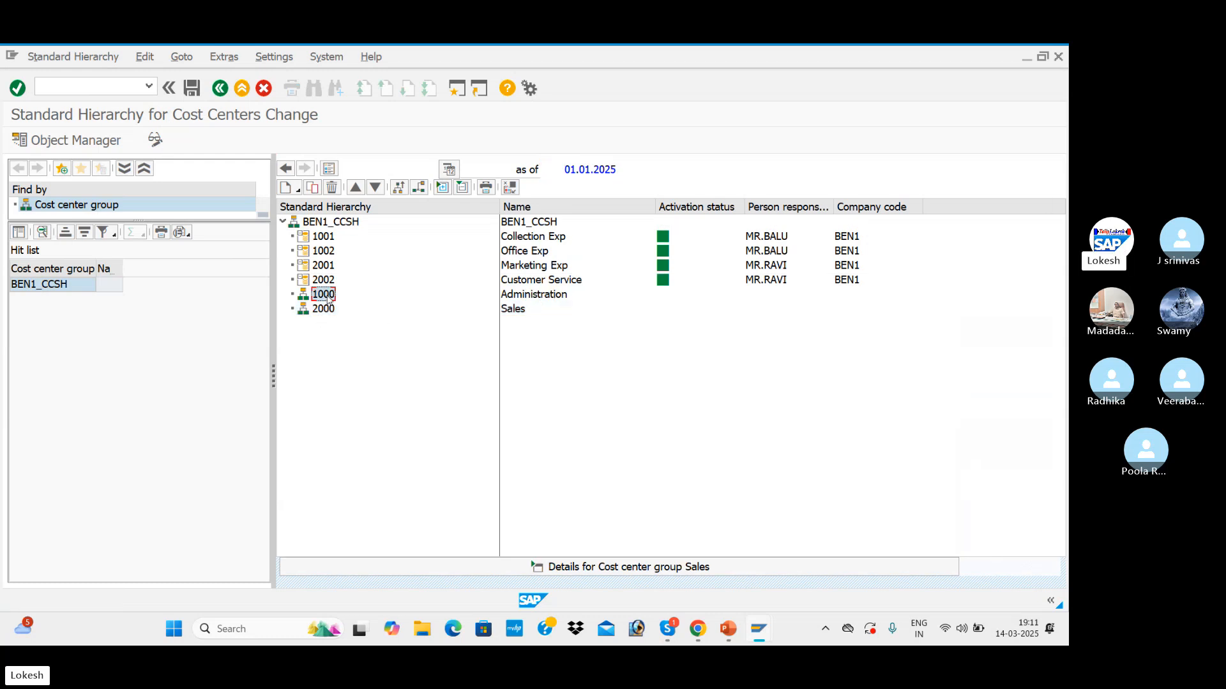
click(532, 297)
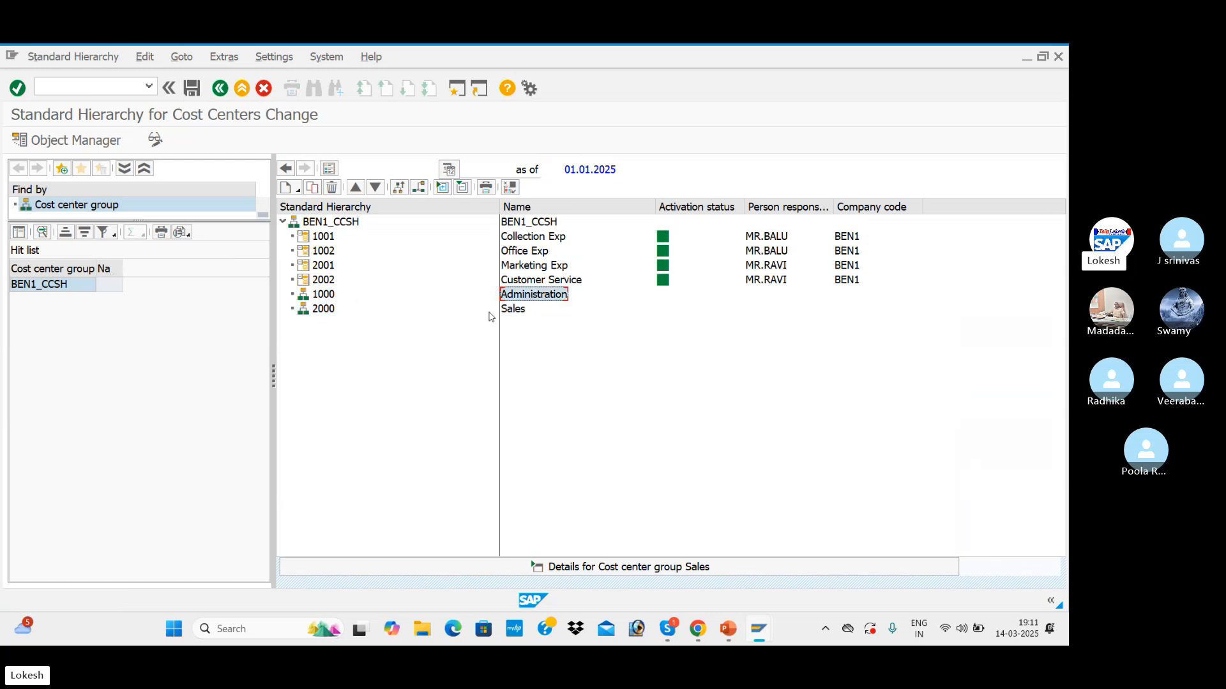
click(512, 311)
click(524, 296)
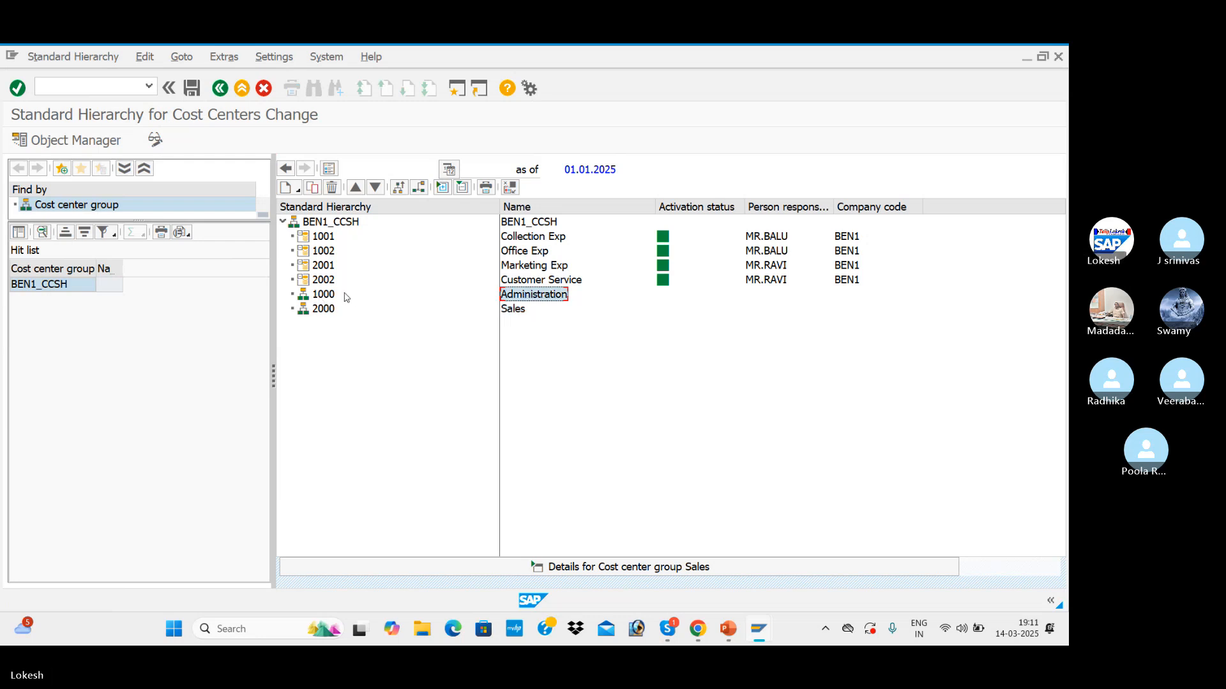
key(alt+Tab)
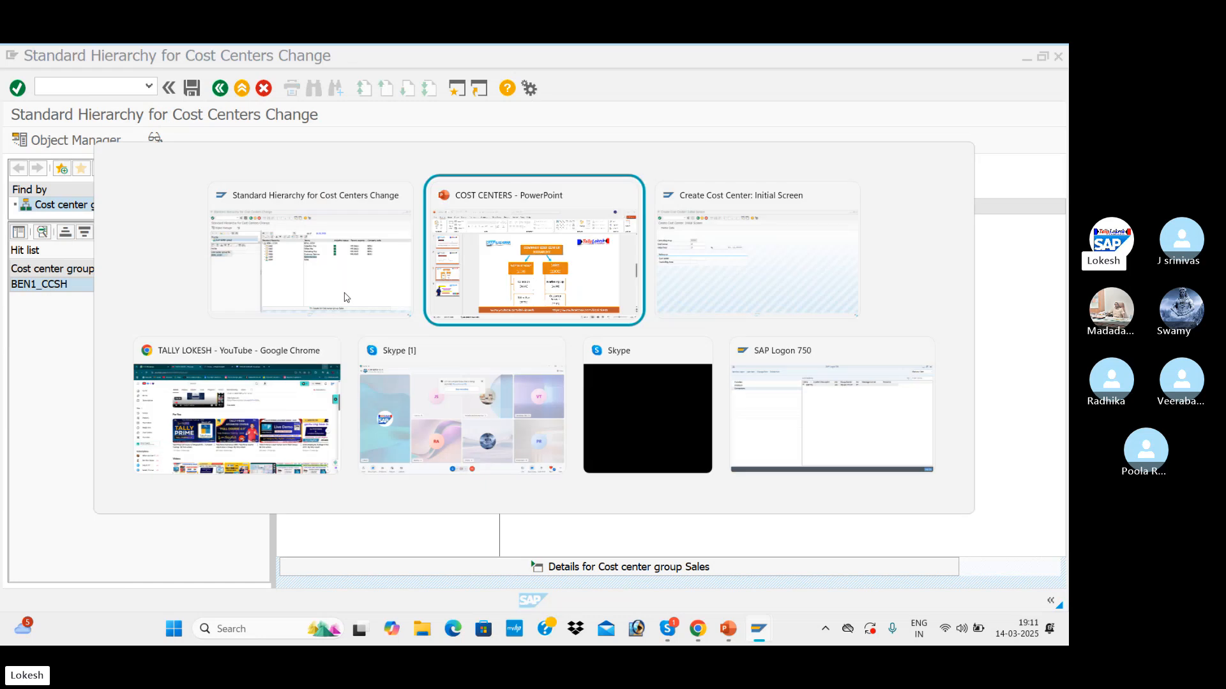
key(alt+Tab)
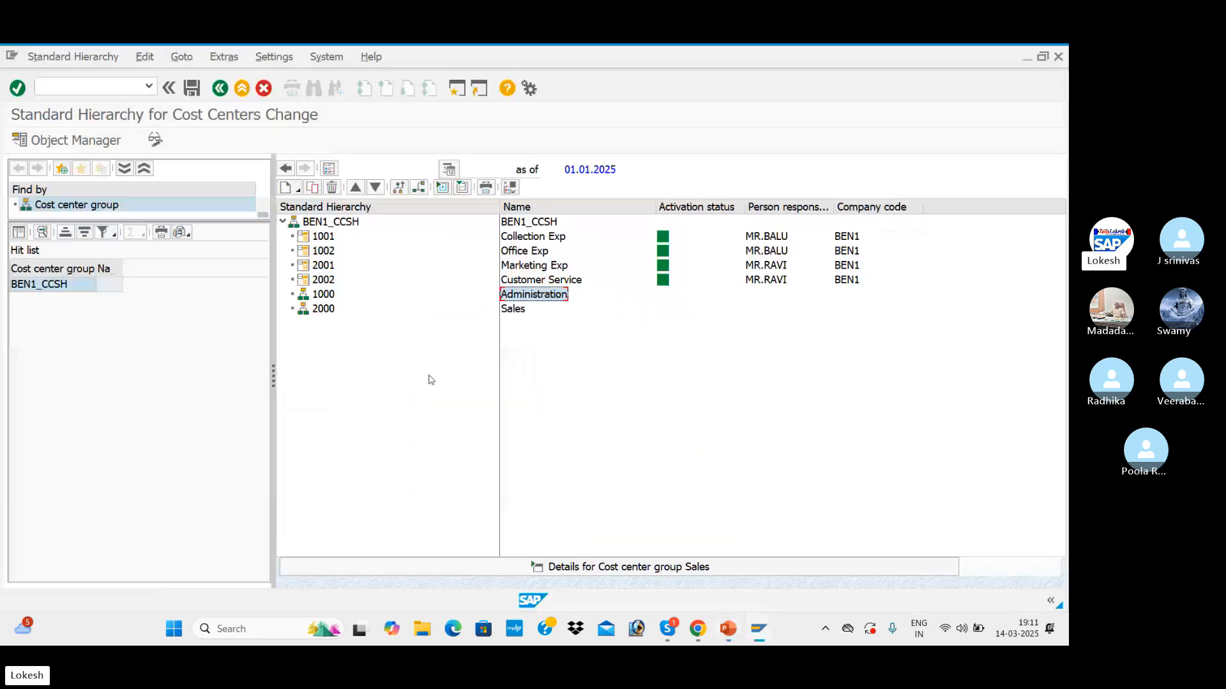
Move cost centers 1001 Collection Exp and 1002 Office Exp into group 1000 Administration
click(322, 237)
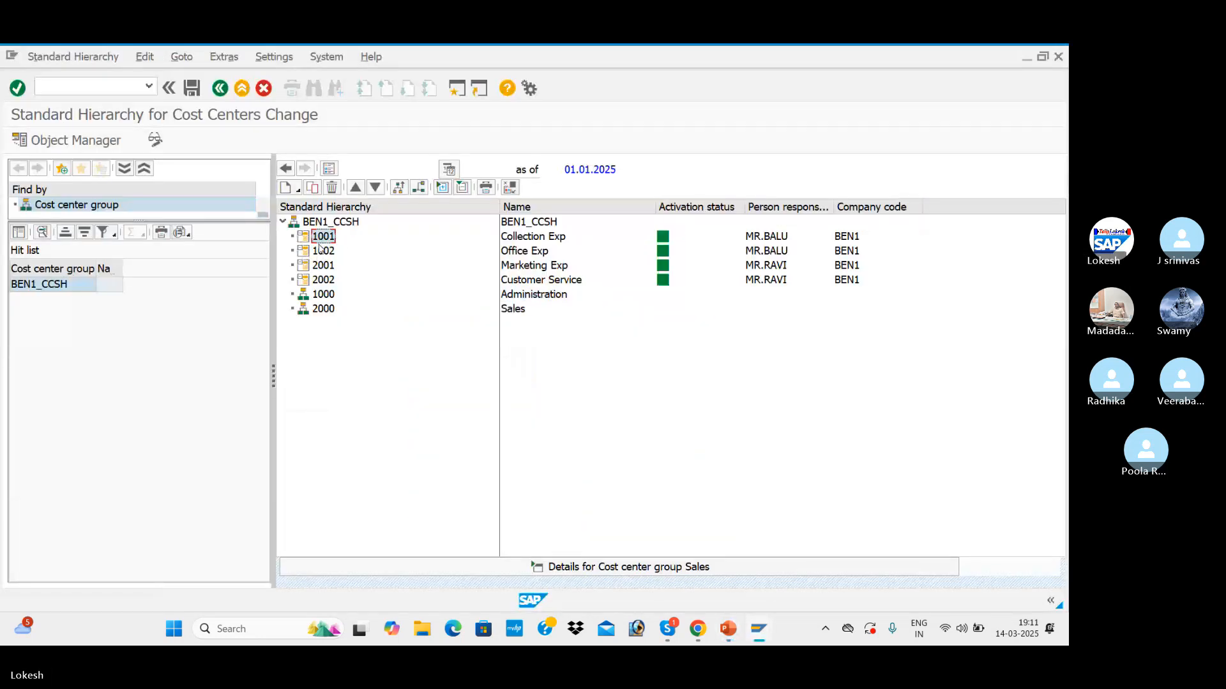
drag(318, 241, 324, 298)
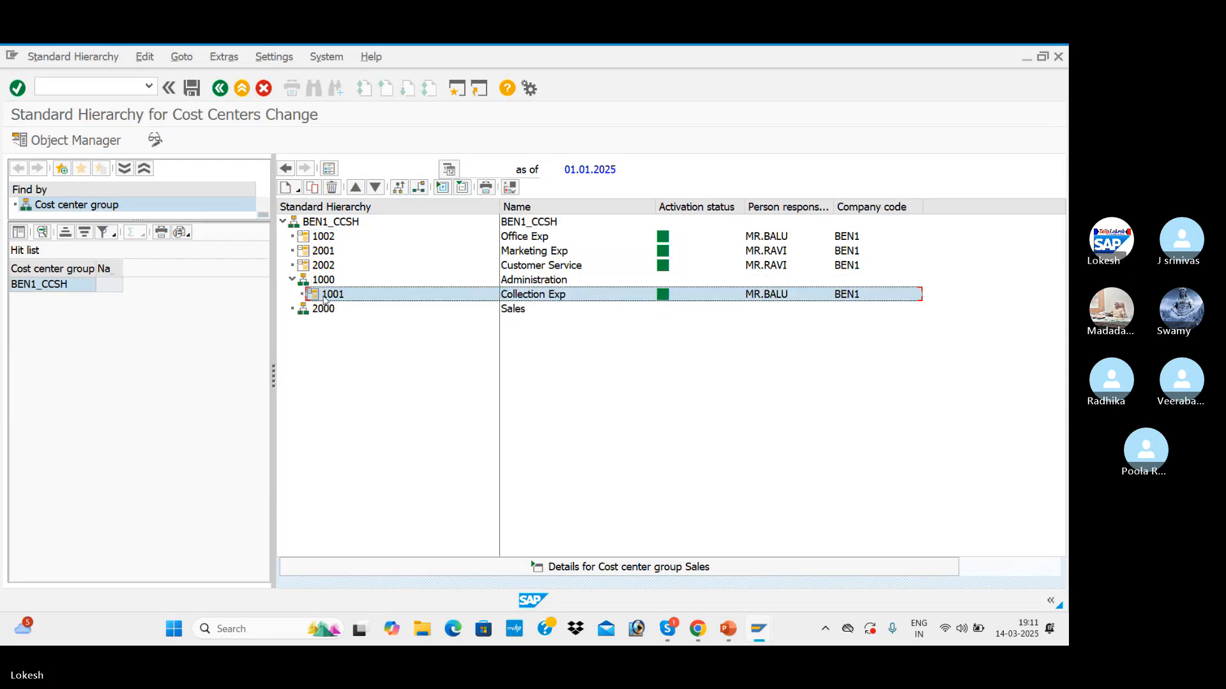
click(321, 238)
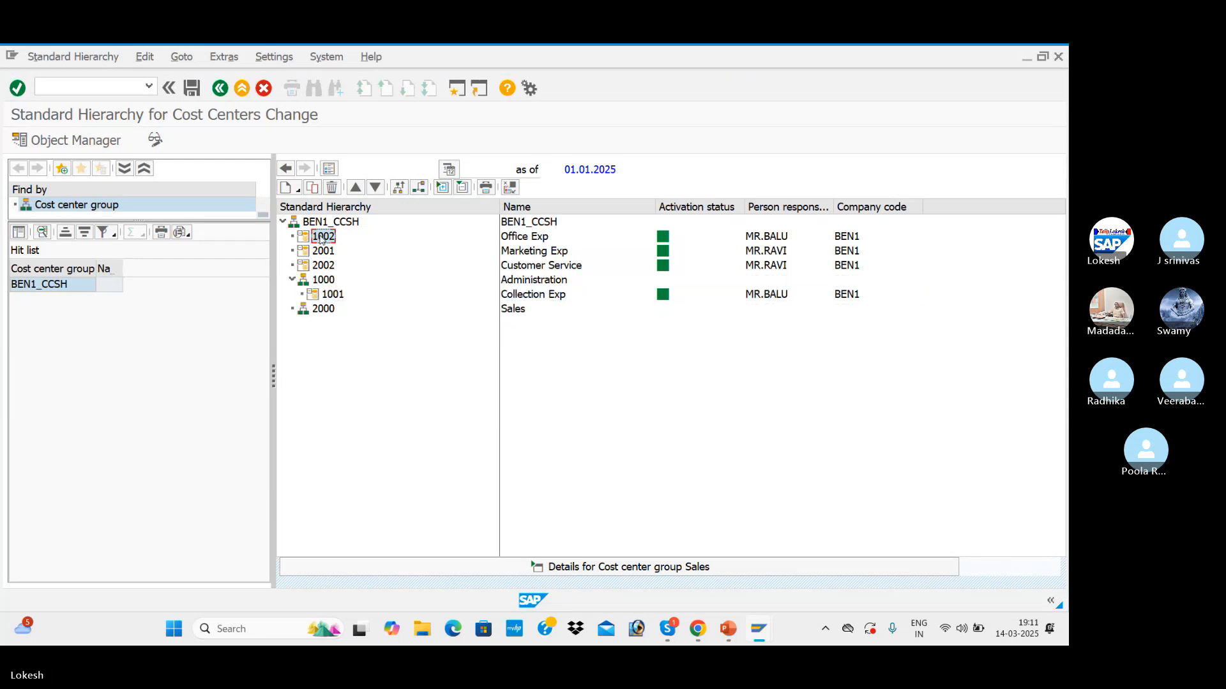
drag(321, 237, 322, 284)
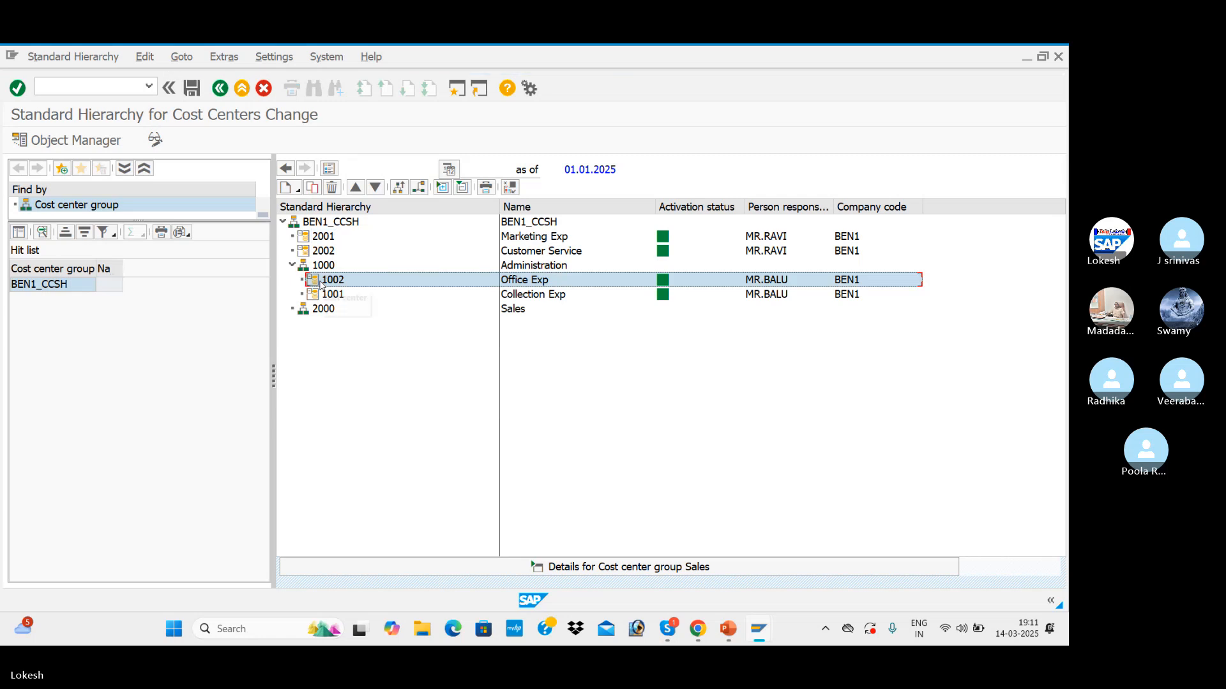
Move cost centers 2001 Marketing Exp and 2002 Customer Service into group 2000 Sales and save the hierarchy
click(330, 238)
drag(324, 241, 323, 310)
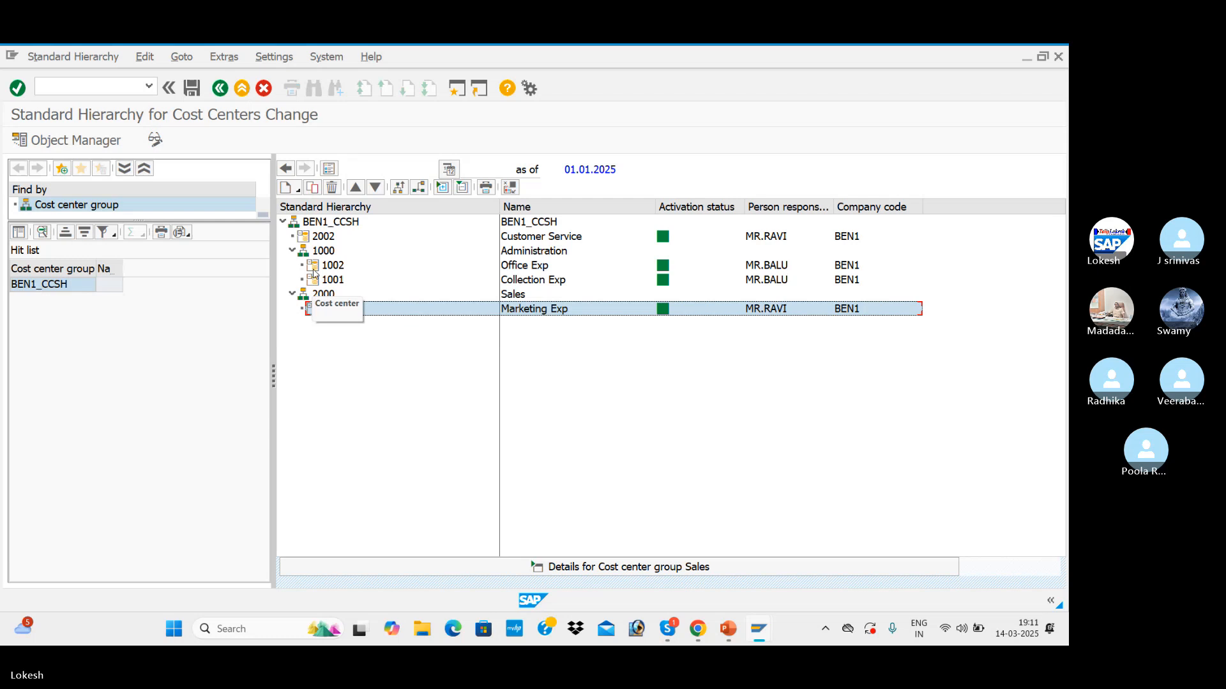
click(324, 239)
drag(324, 246, 324, 305)
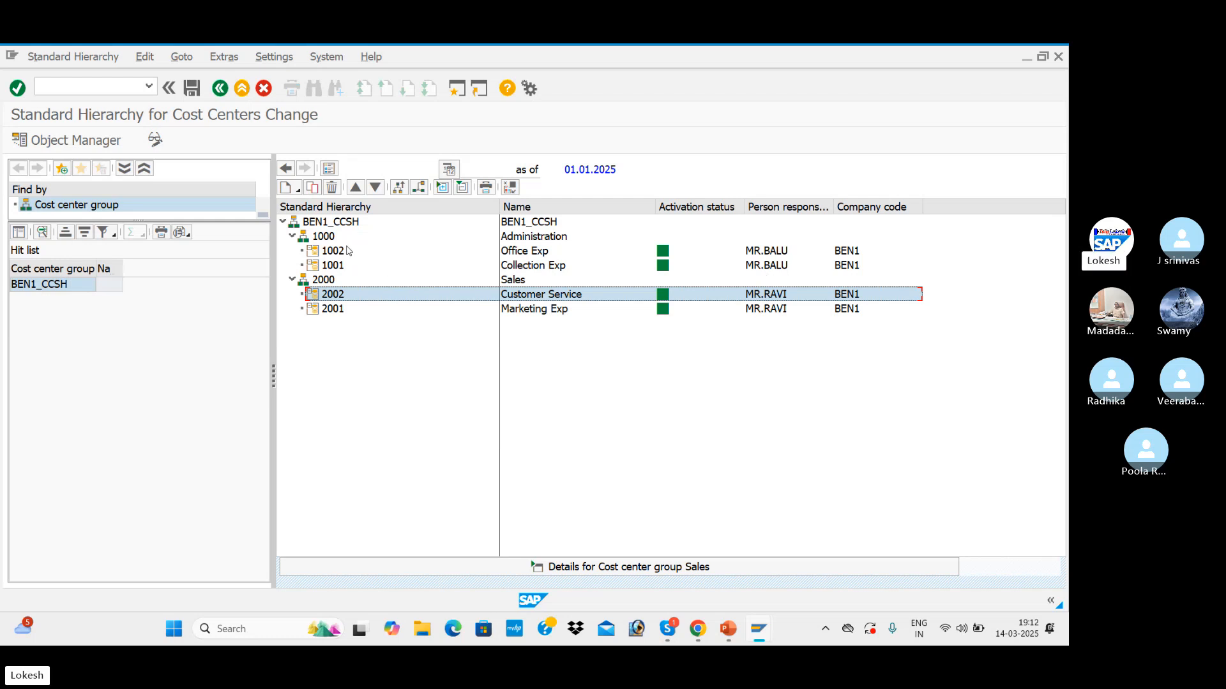
click(192, 90)
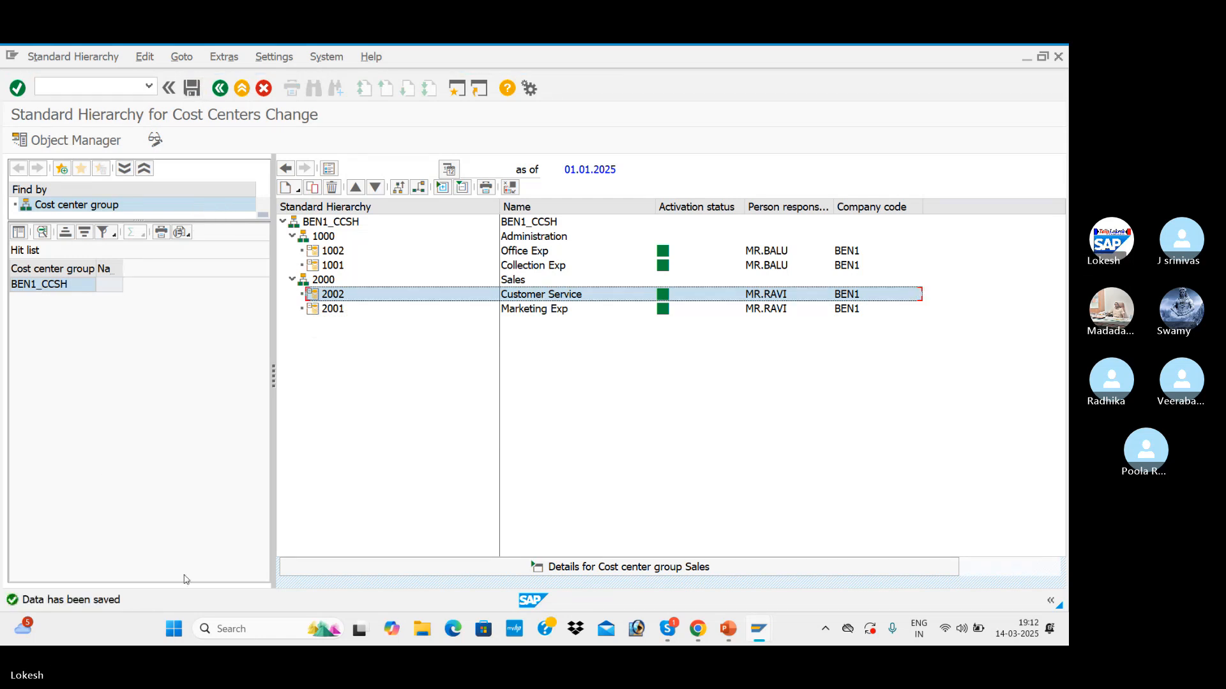
Check the Configuration Steps slide in PowerPoint, return to SAP and run transaction /NFB50 for document posting
key(alt+Tab)
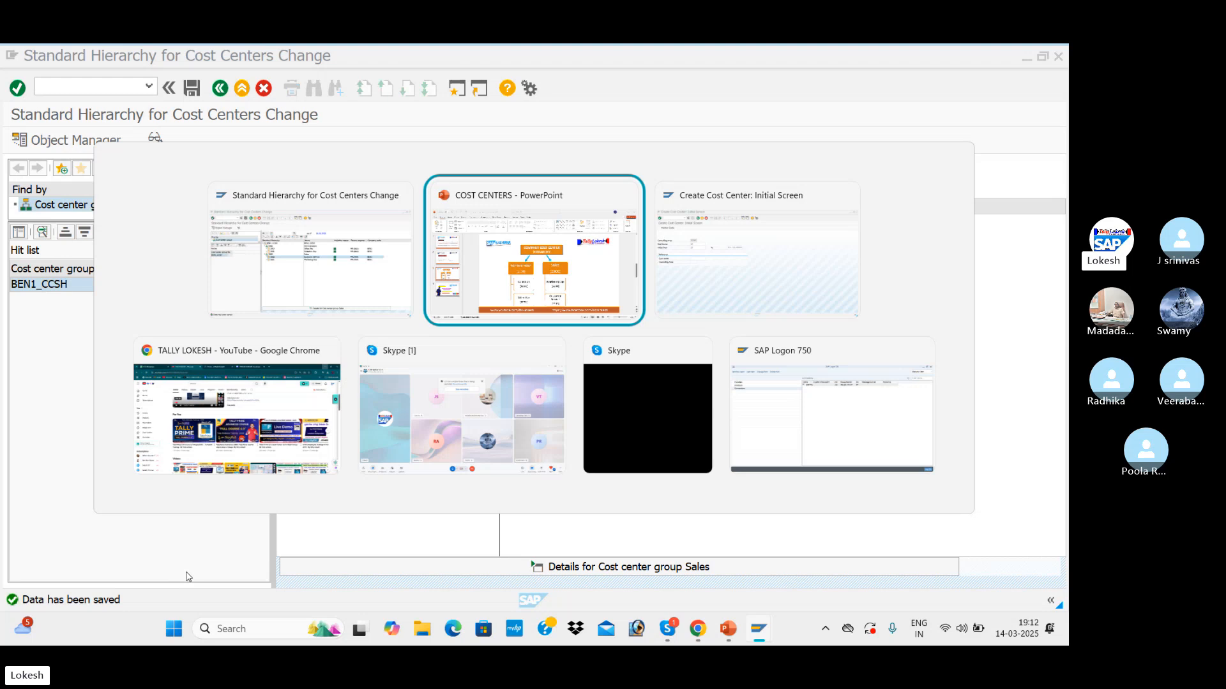
scroll(795, 451, up, 1)
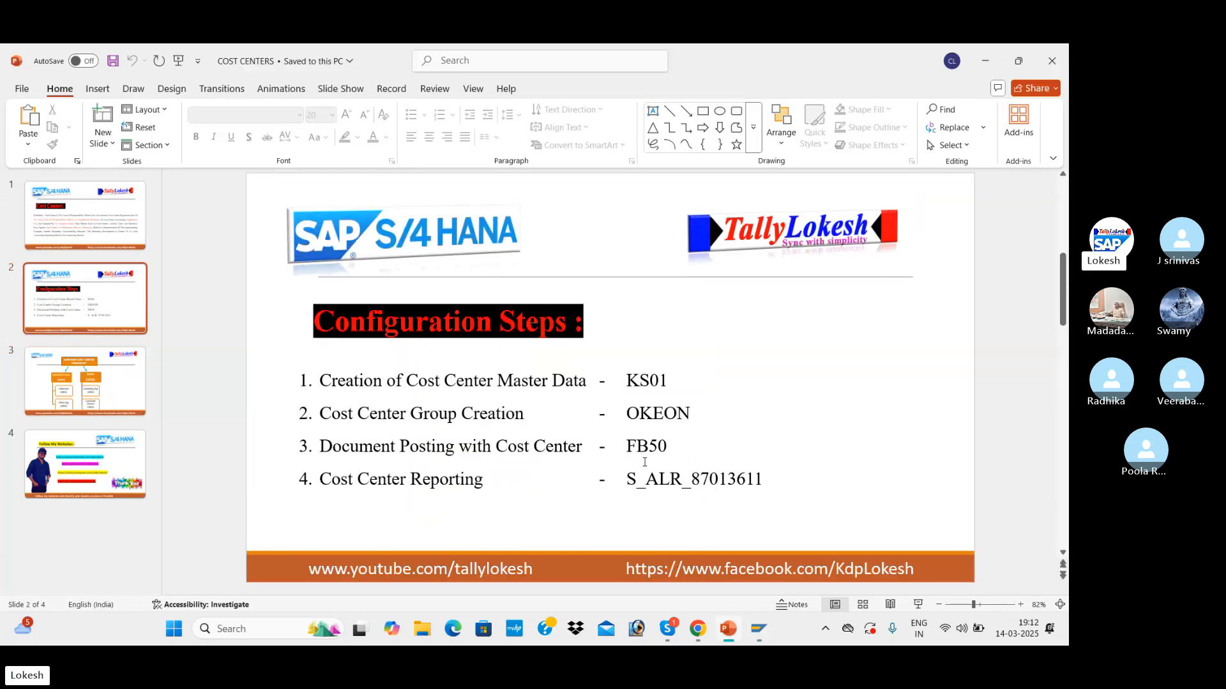
key(alt+Tab)
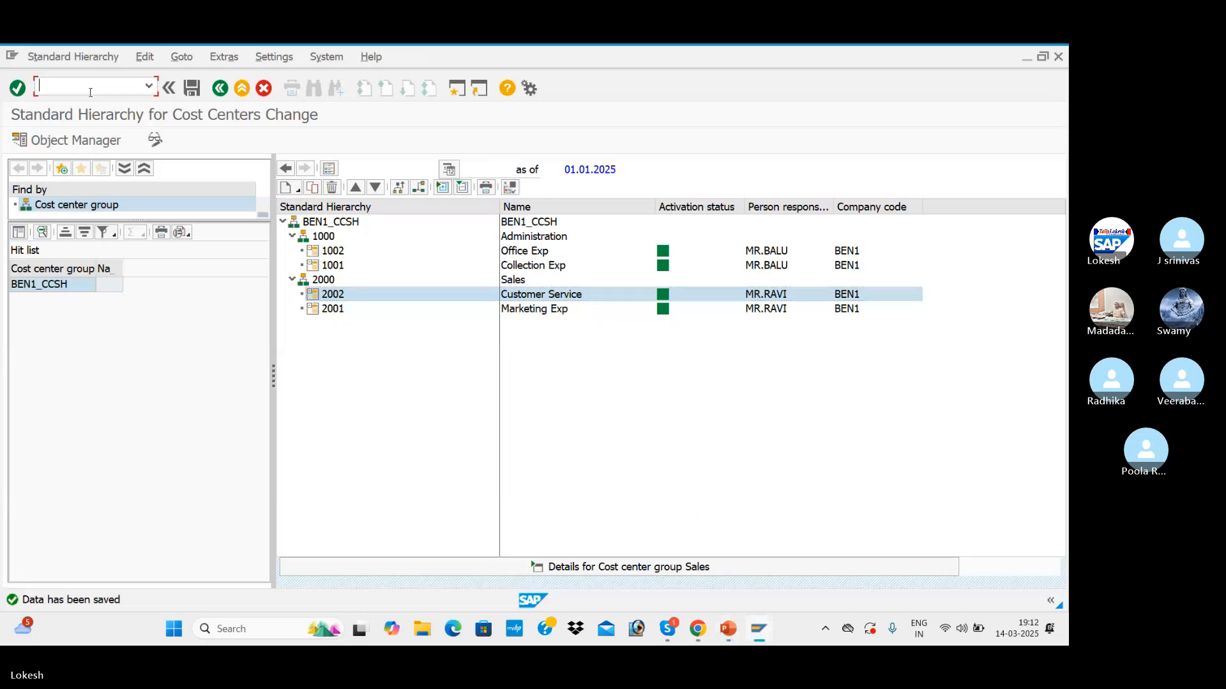
text(/NFB50)
key(Return)
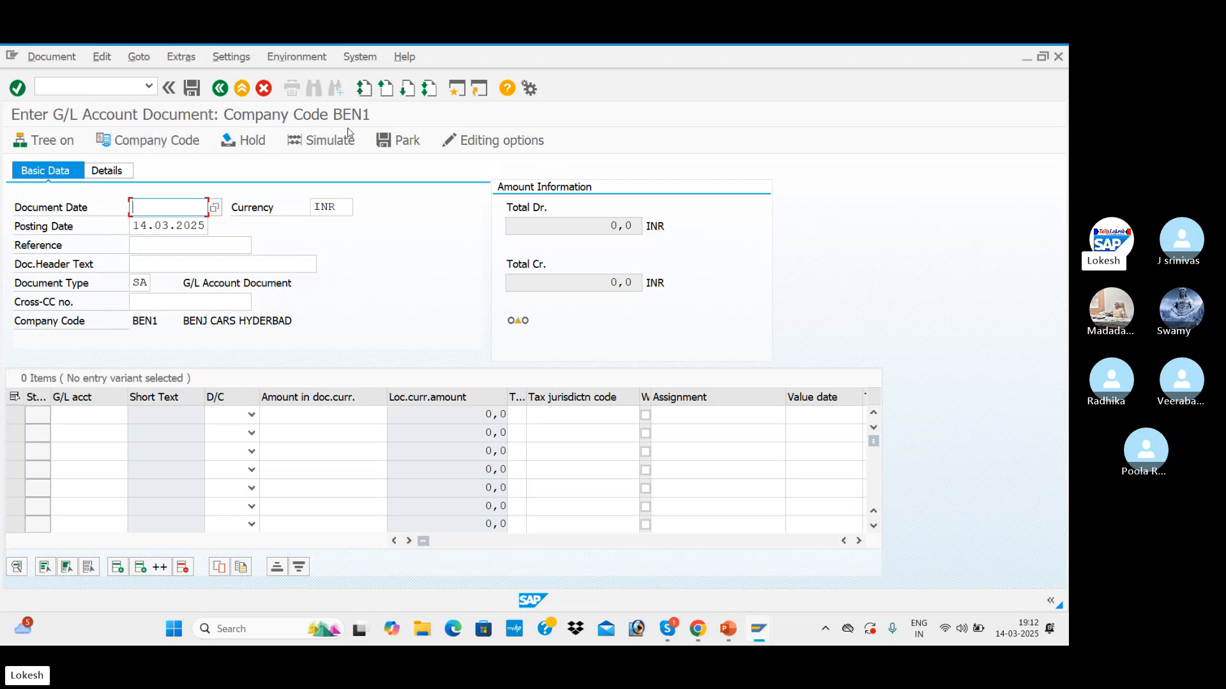
Fill in the document header with document date 14.03.2025, reference 0009 and header text RENT A/C
click(215, 209)
text(14.03.2025)
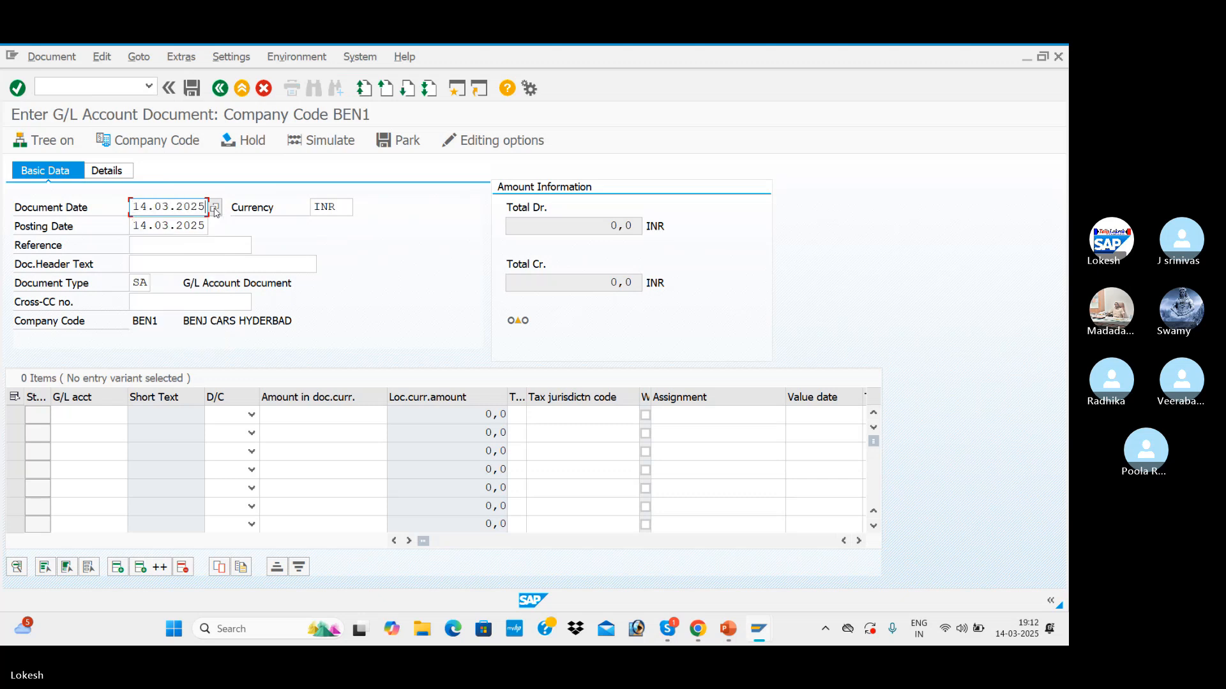
key(Tab)
key(Tab)
key(Tab)
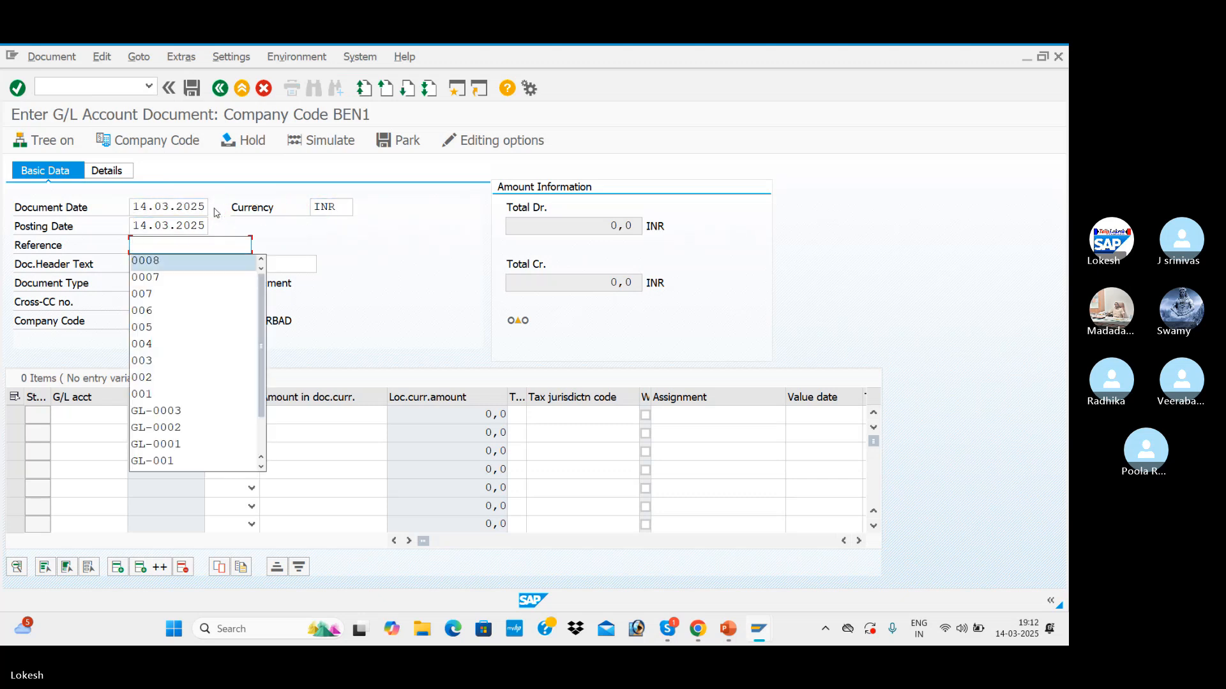
key(Tab)
click(186, 243)
key(BackSpace)
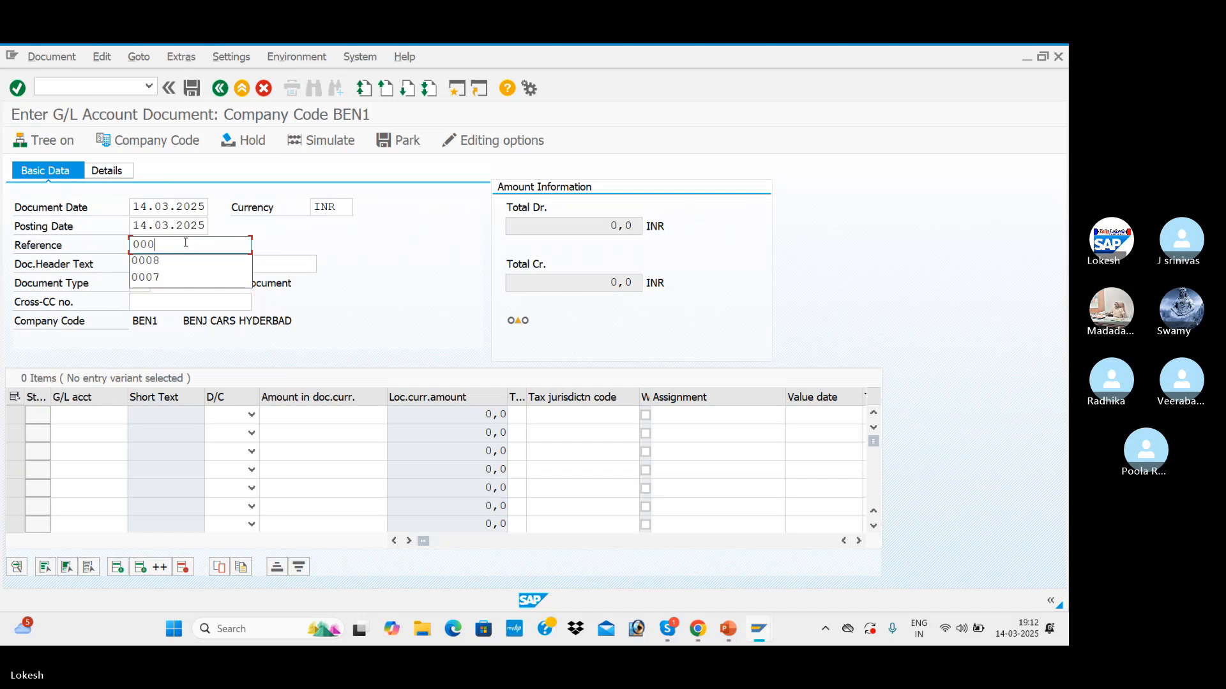
text(9)
key(Tab)
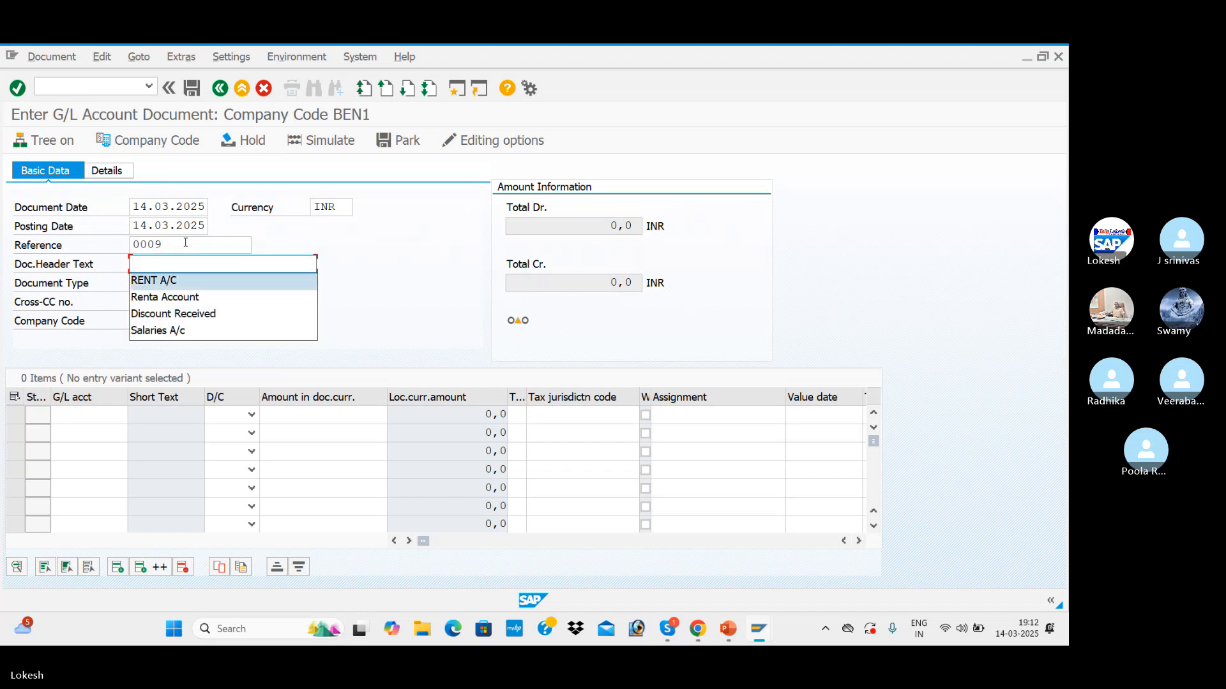
key(Return)
key(Return)
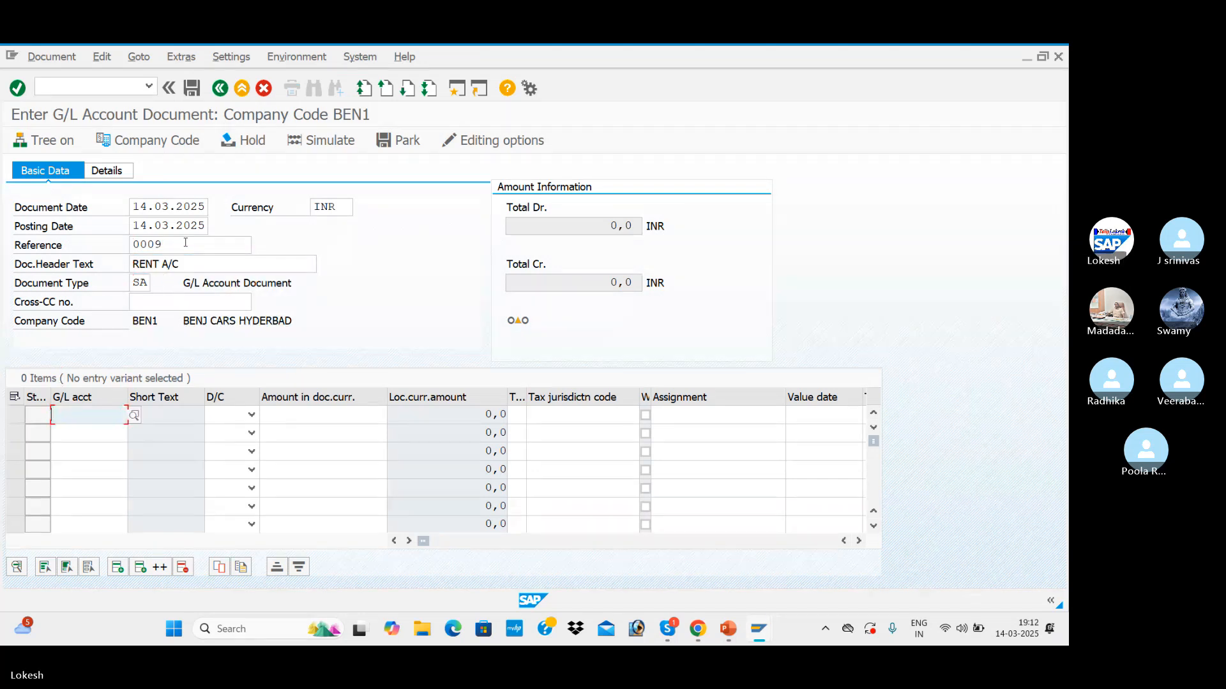
Enter the first line item with G/L account 400001 Rent Account as a debit of 5000
click(134, 415)
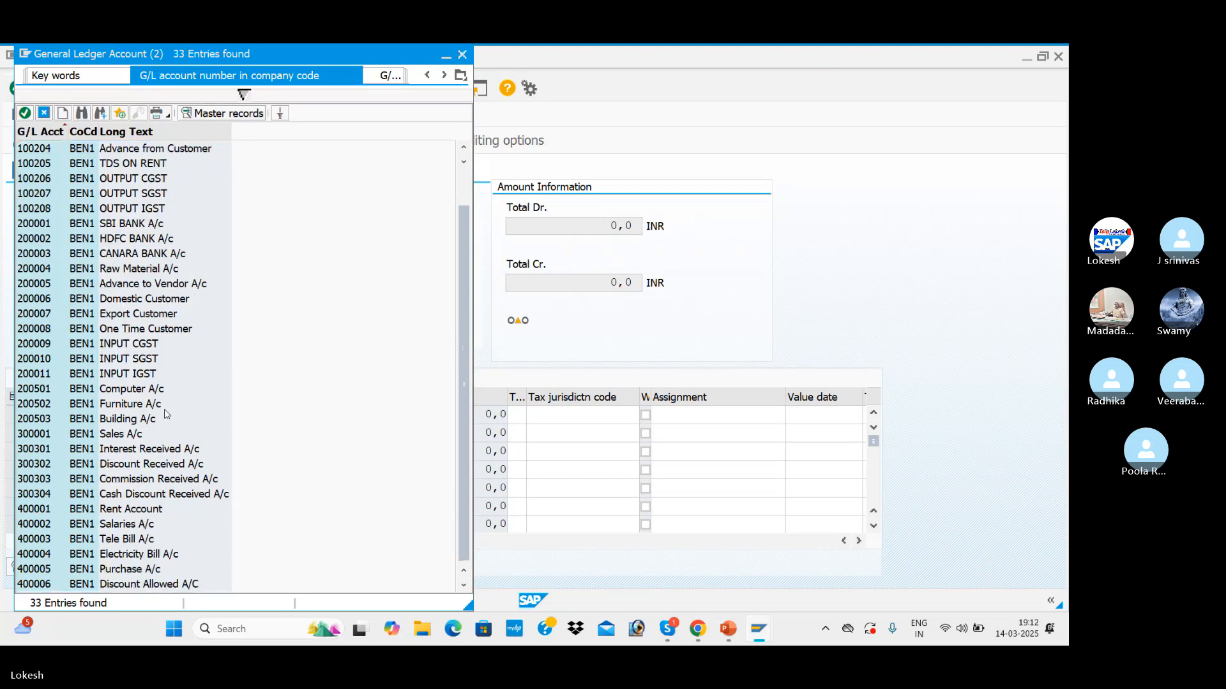
double_click(154, 509)
key(Tab)
key(d)
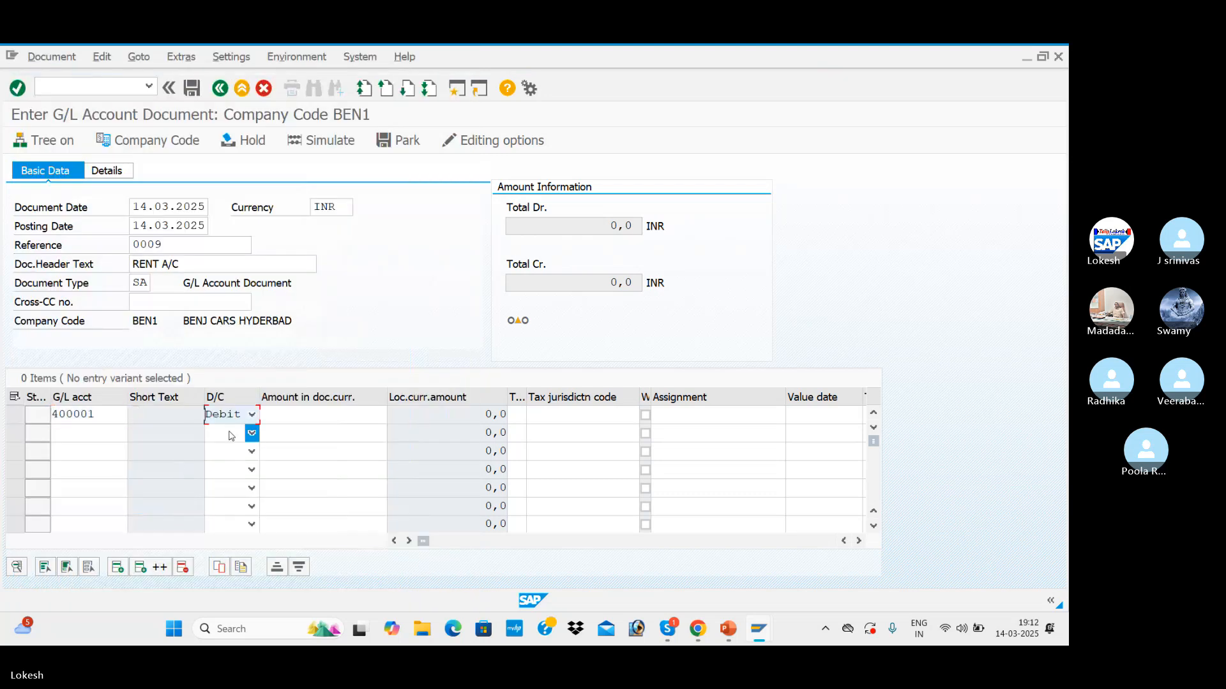
key(Tab)
key(Down)
key(Down)
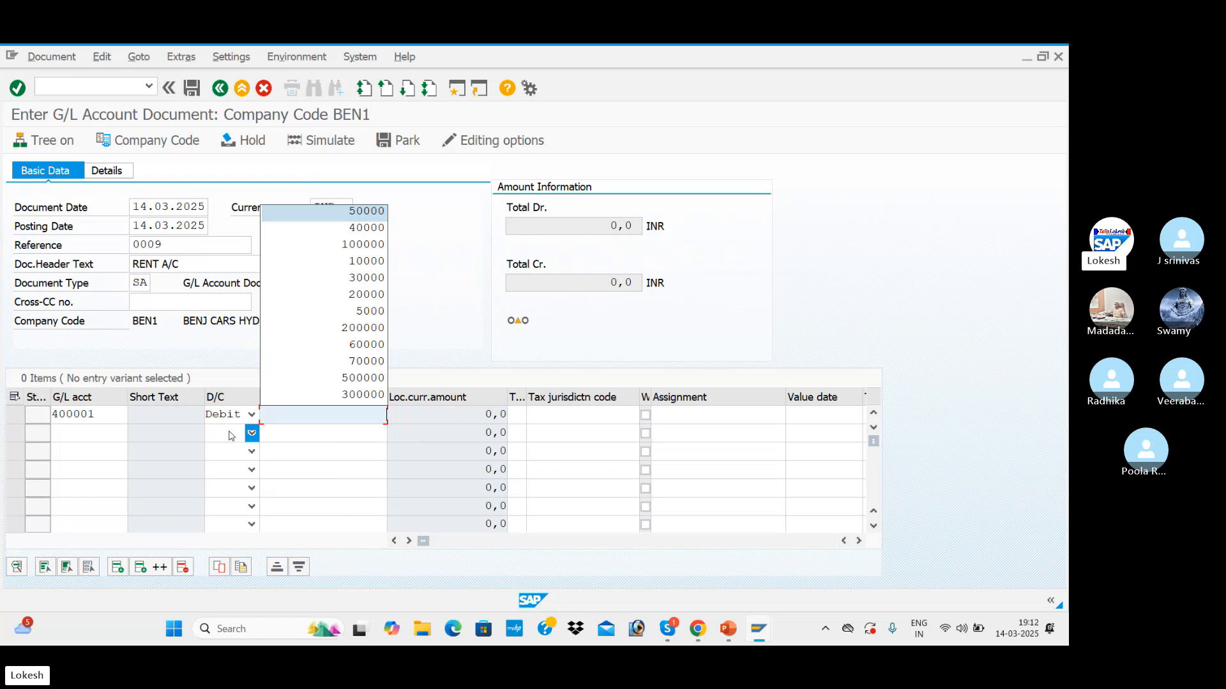
text(5)
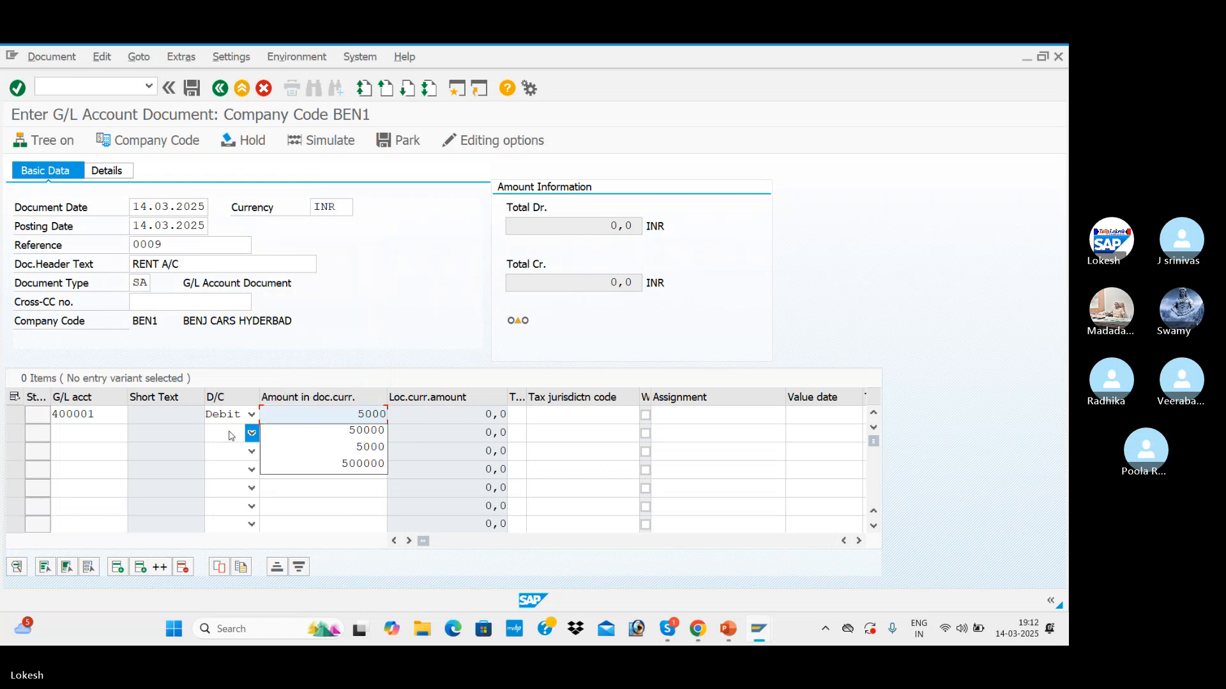
text(000)
Assign cost center 1001 Collection Exp to the first line item using the cost center value help
key(Tab)
key(Tab)
key(Tab)
key(Tab)
key(Tab)
key(Tab)
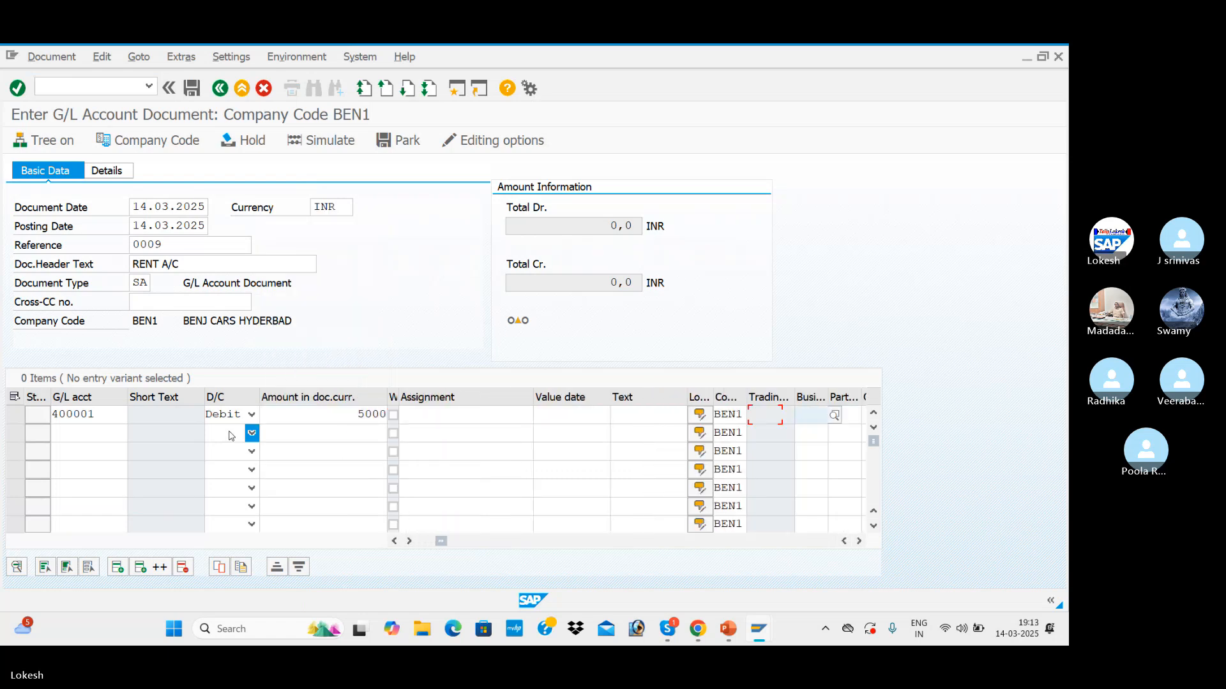
key(Tab)
key(Tab)
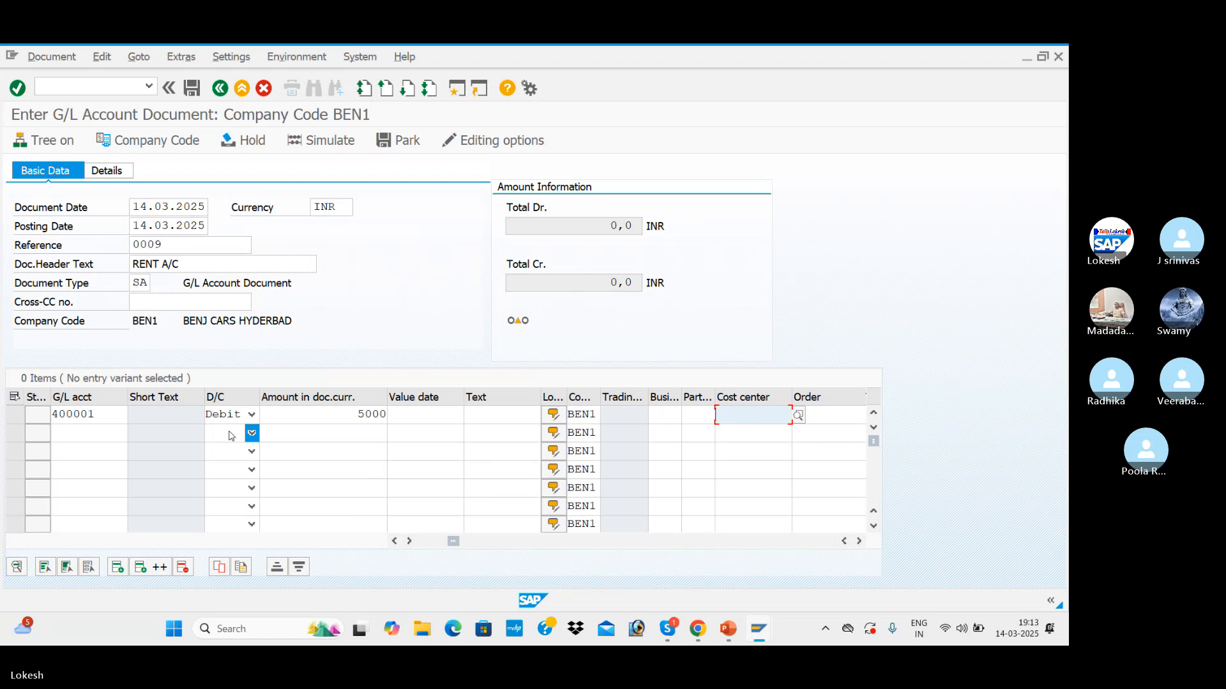
click(798, 415)
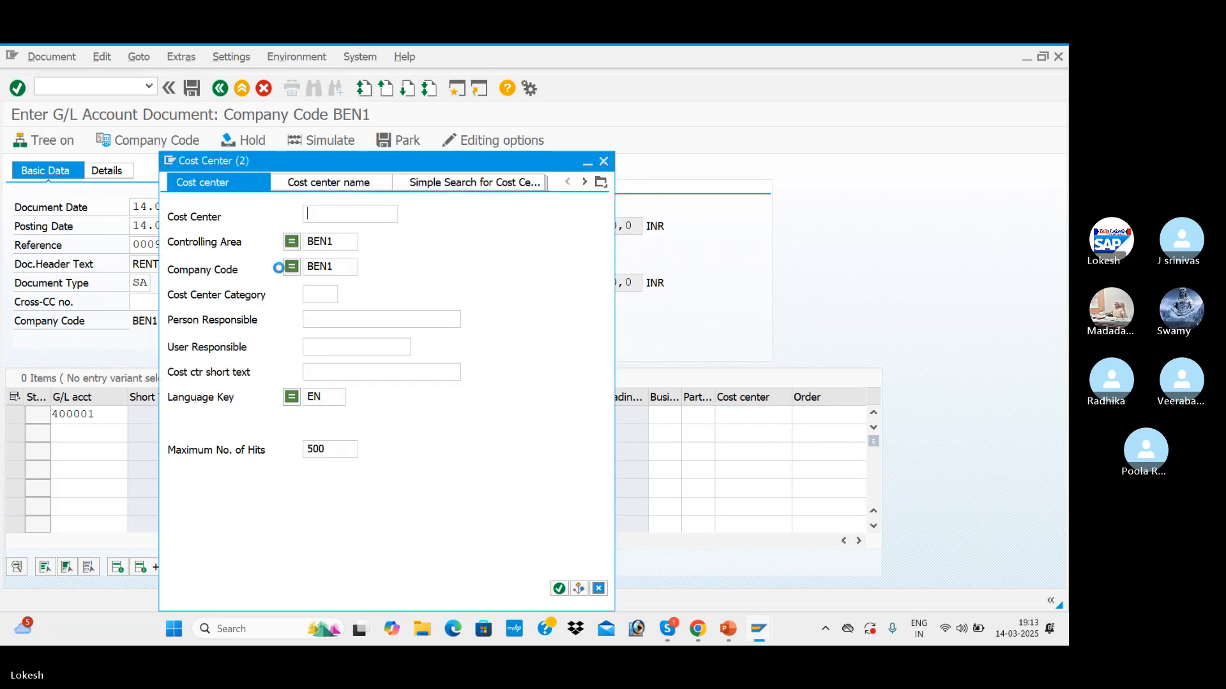
key(Return)
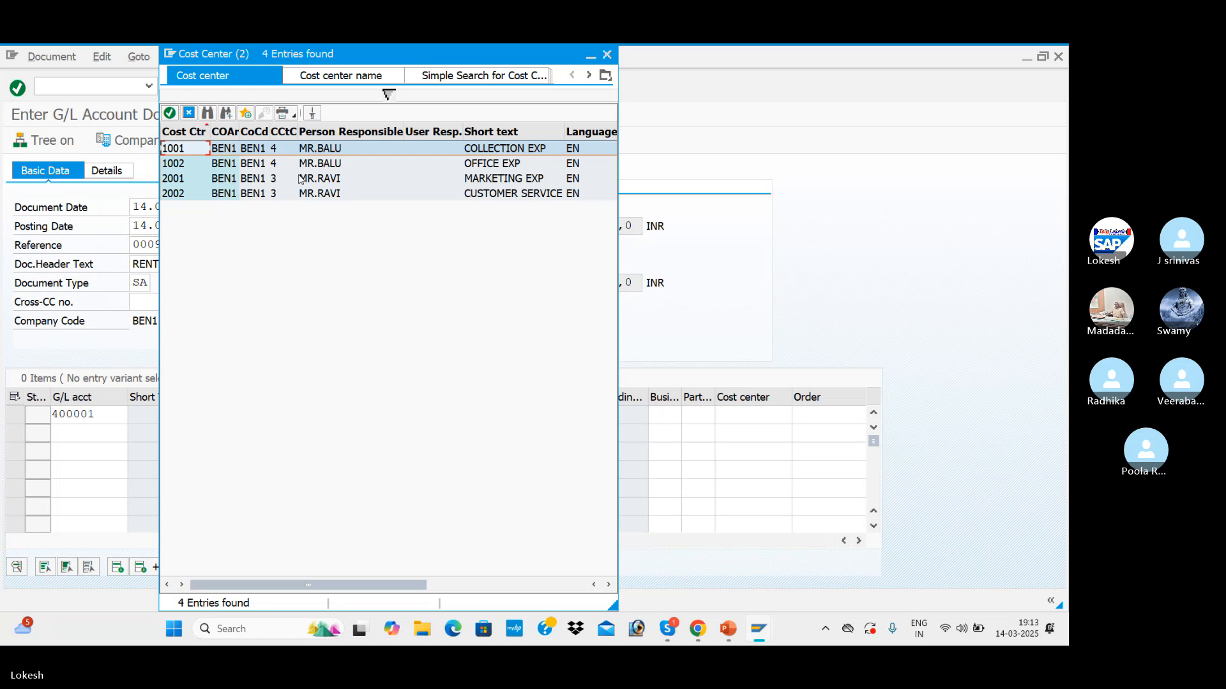
double_click(358, 150)
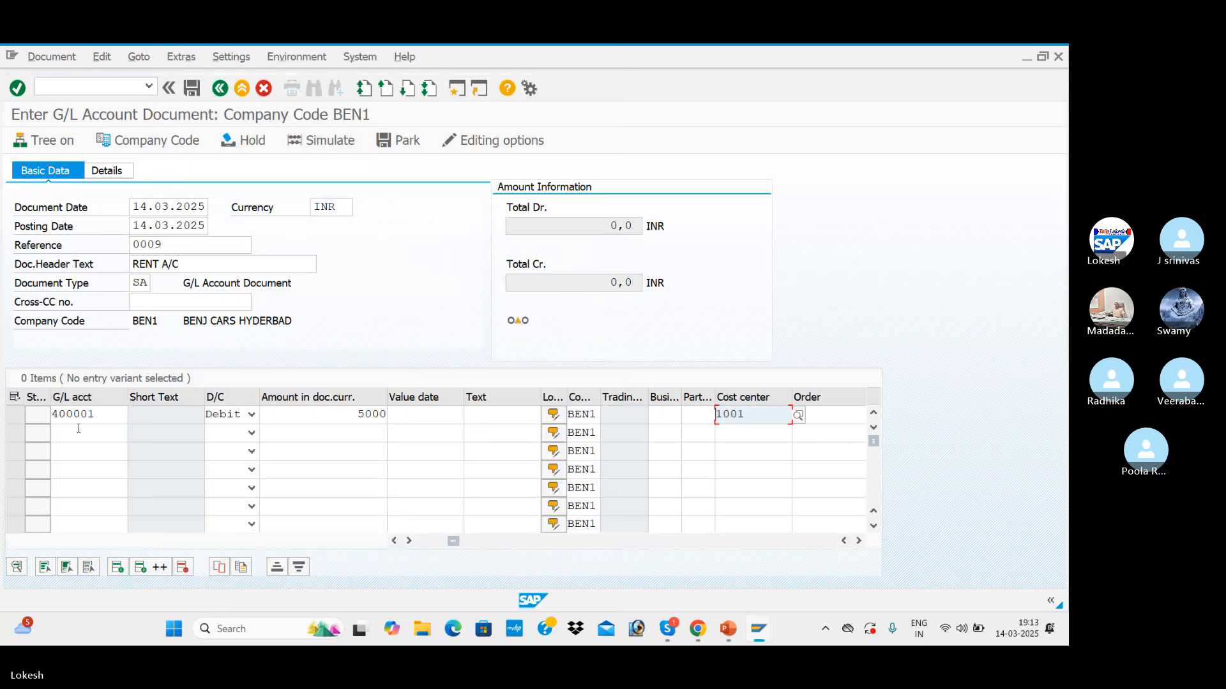
Enter a second line item for G/L account 400001 as a debit of 5000
click(95, 433)
click(112, 448)
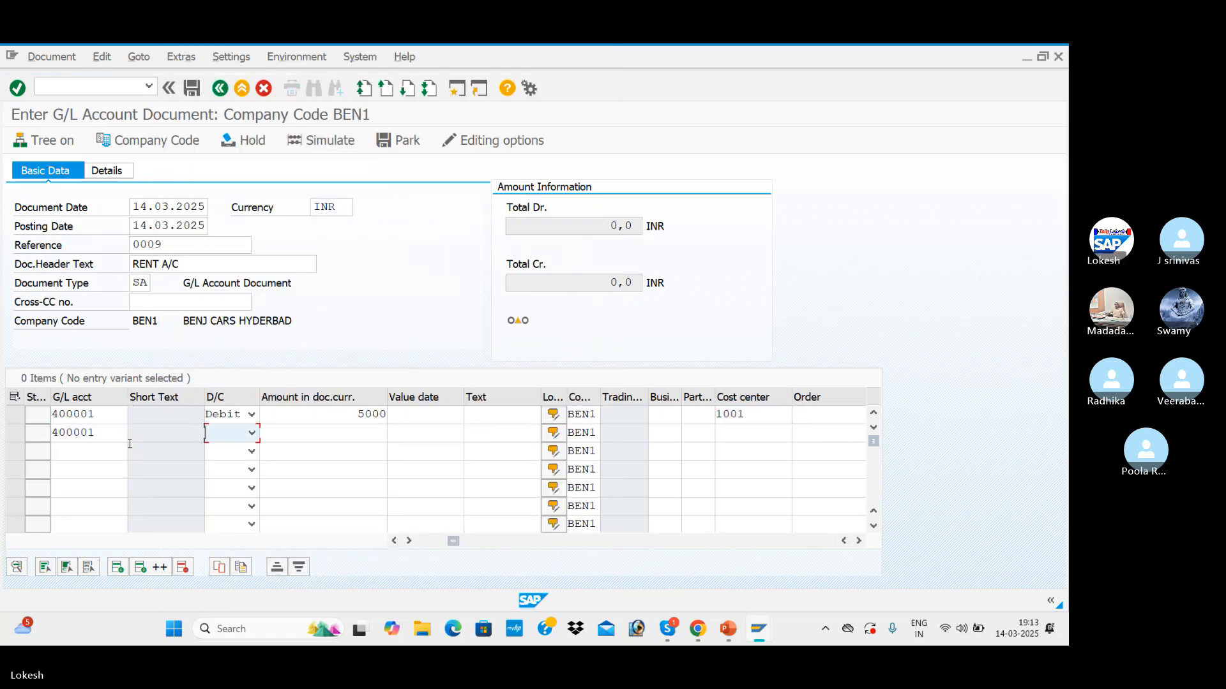
click(302, 431)
click(377, 234)
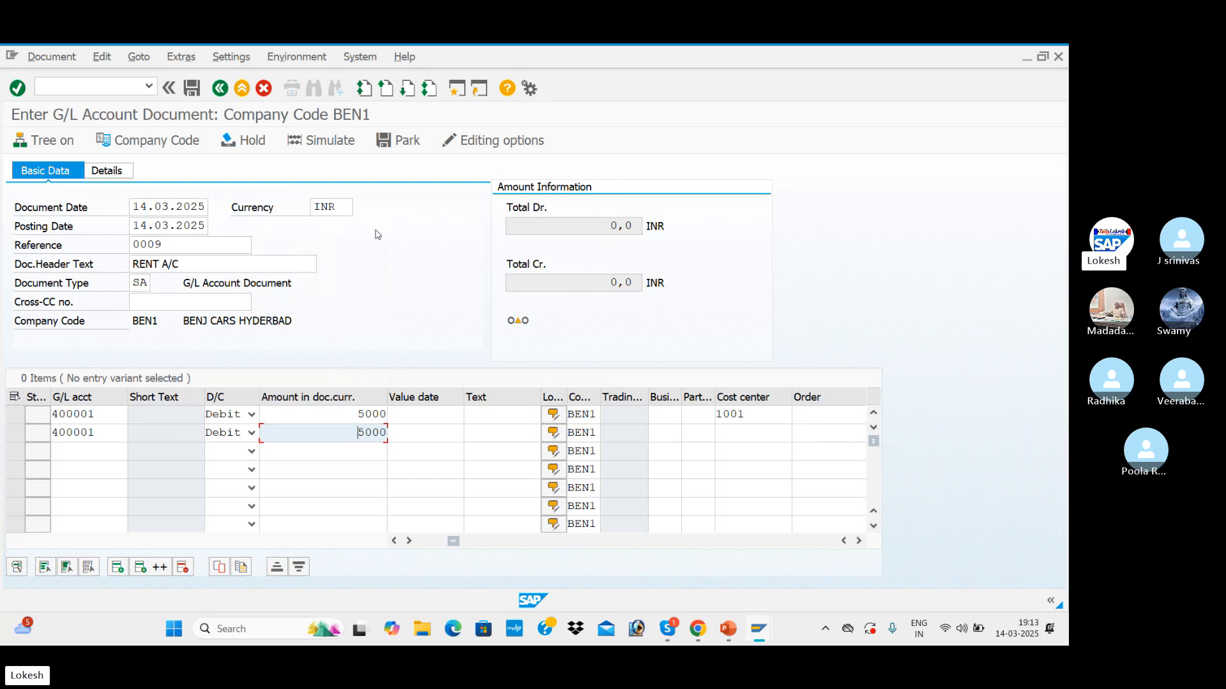
Assign cost center 1002 Office Exp to the second line item using the cost center value help
key(Tab)
key(Tab)
key(Tab)
key(Tab)
key(Tab)
key(Tab)
key(Tab)
key(Tab)
key(Tab)
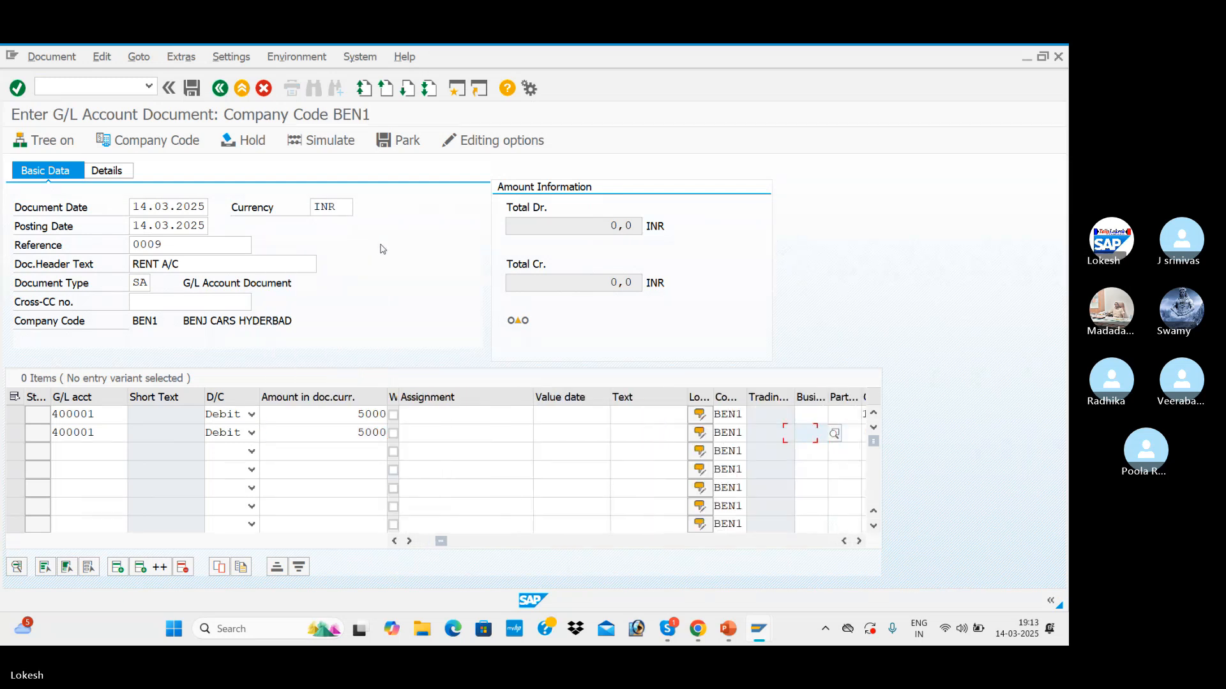
key(Tab)
key(Tab)
key(Tab)
click(666, 433)
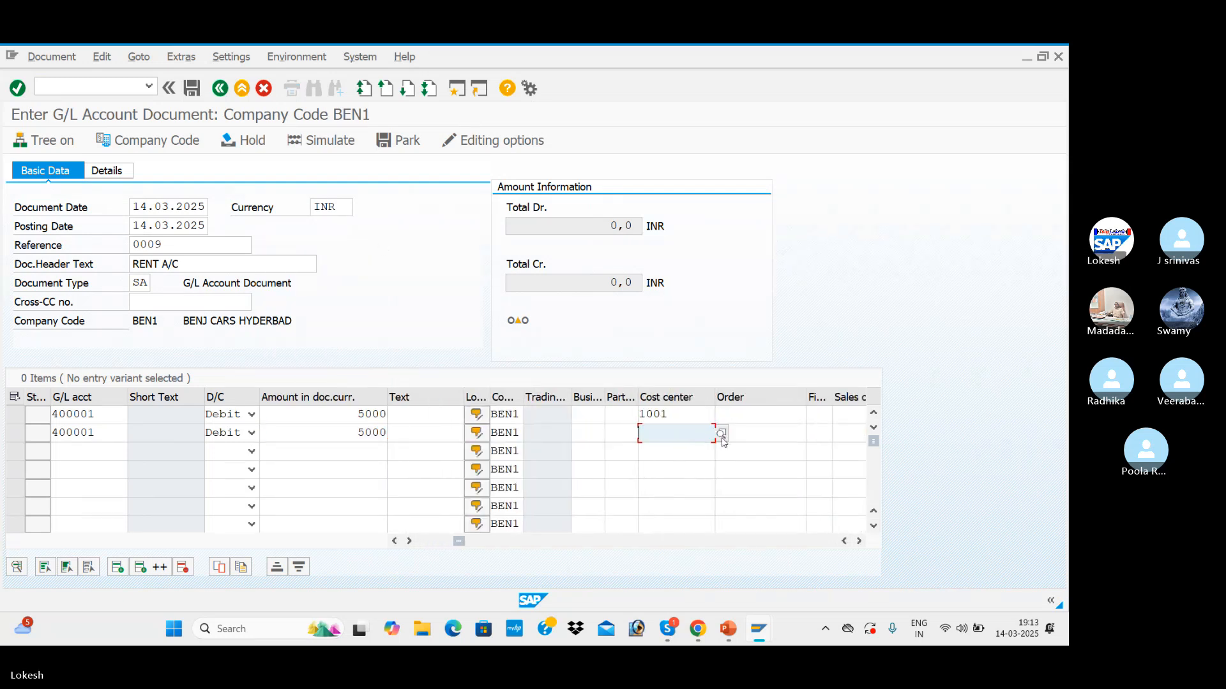
click(723, 433)
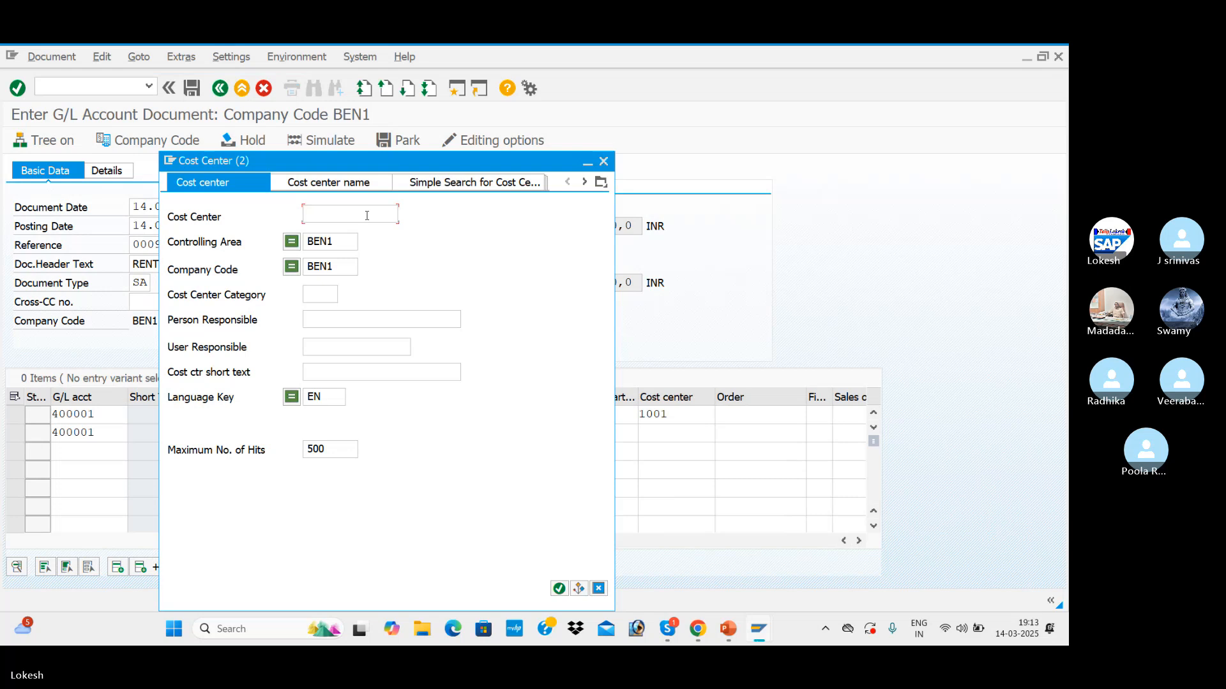
key(Return)
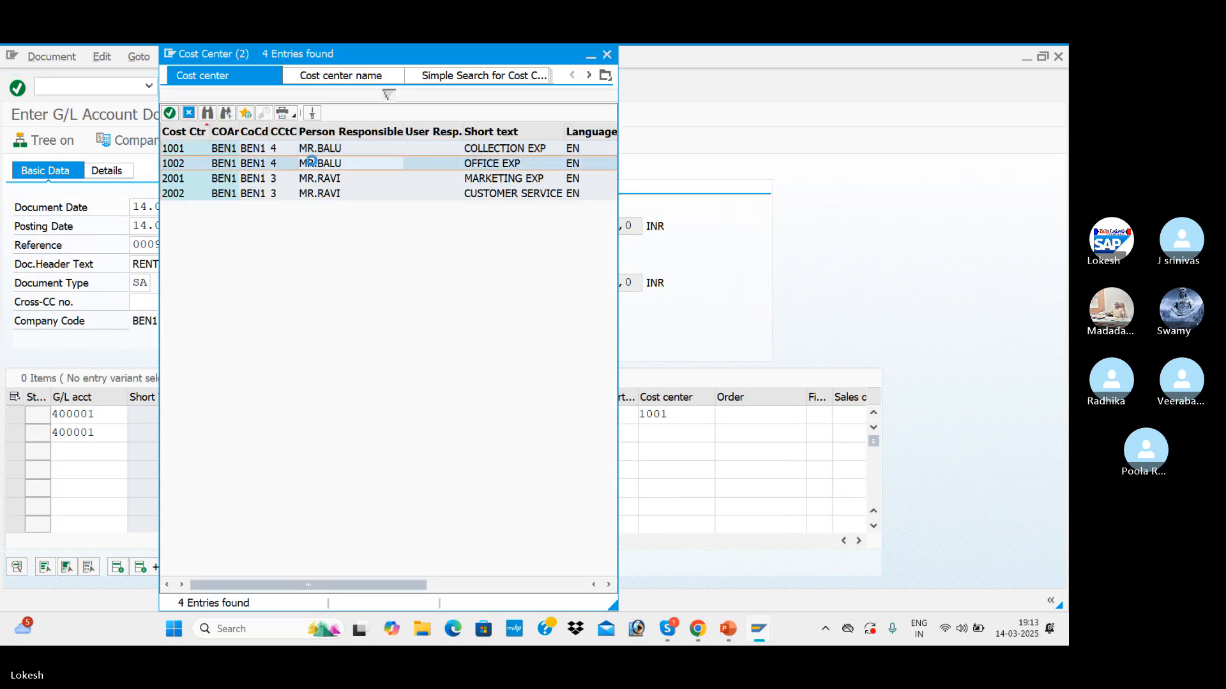
double_click(311, 162)
Enter the third line item with G/L account 200001 SBI Bank A/c as a credit of 10000
click(114, 452)
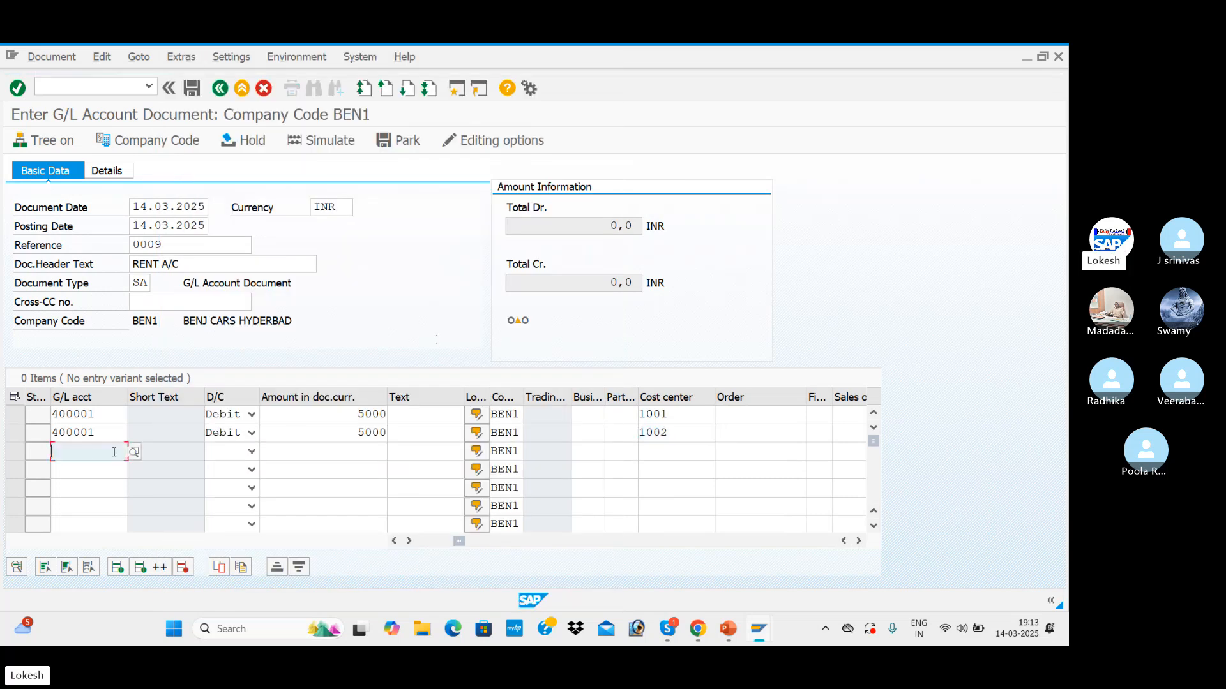
click(134, 452)
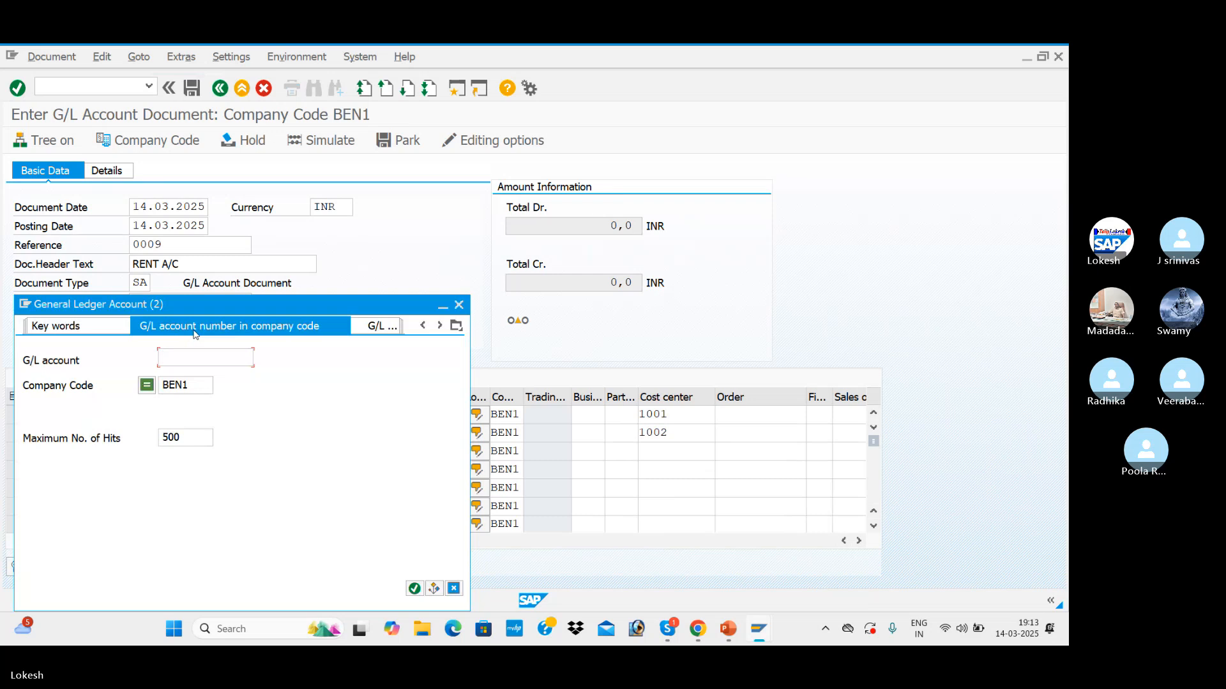
key(Return)
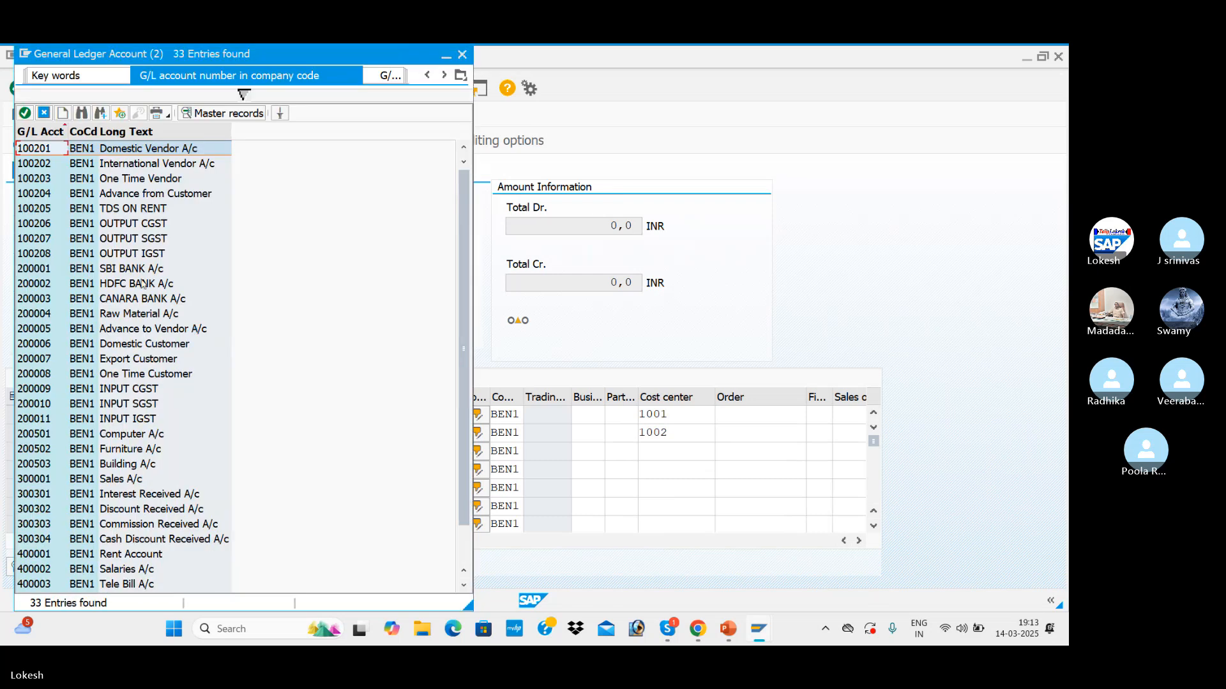
double_click(151, 269)
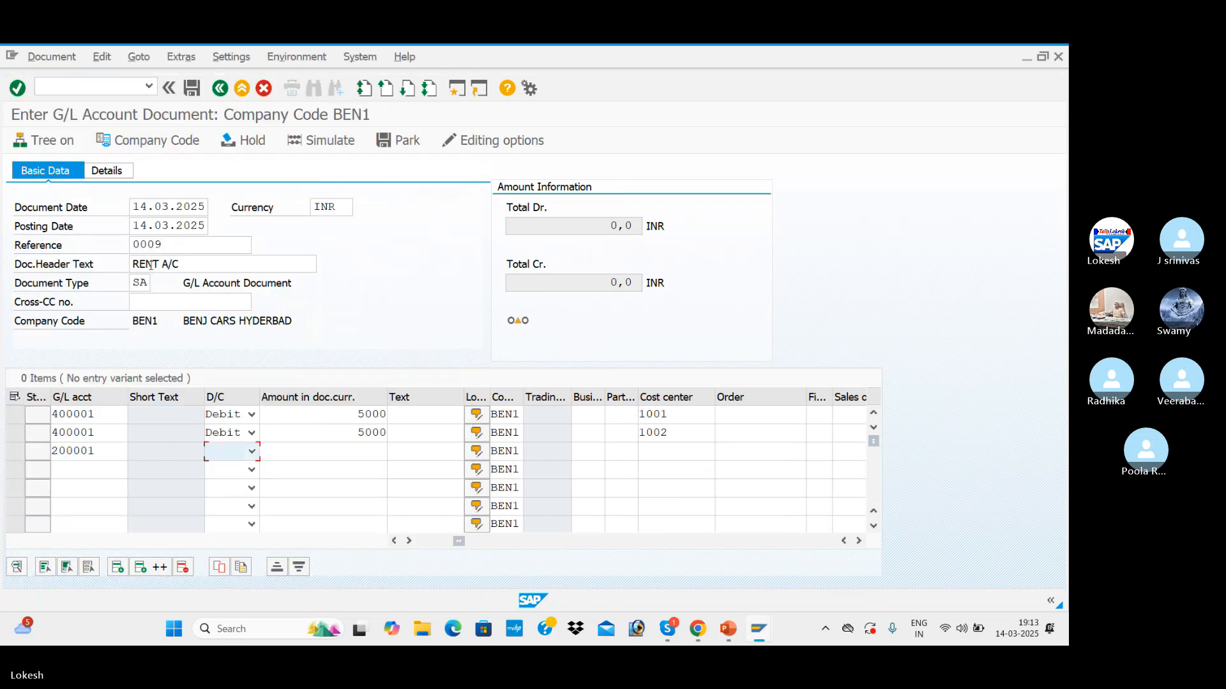
key(c)
key(Tab)
key(space)
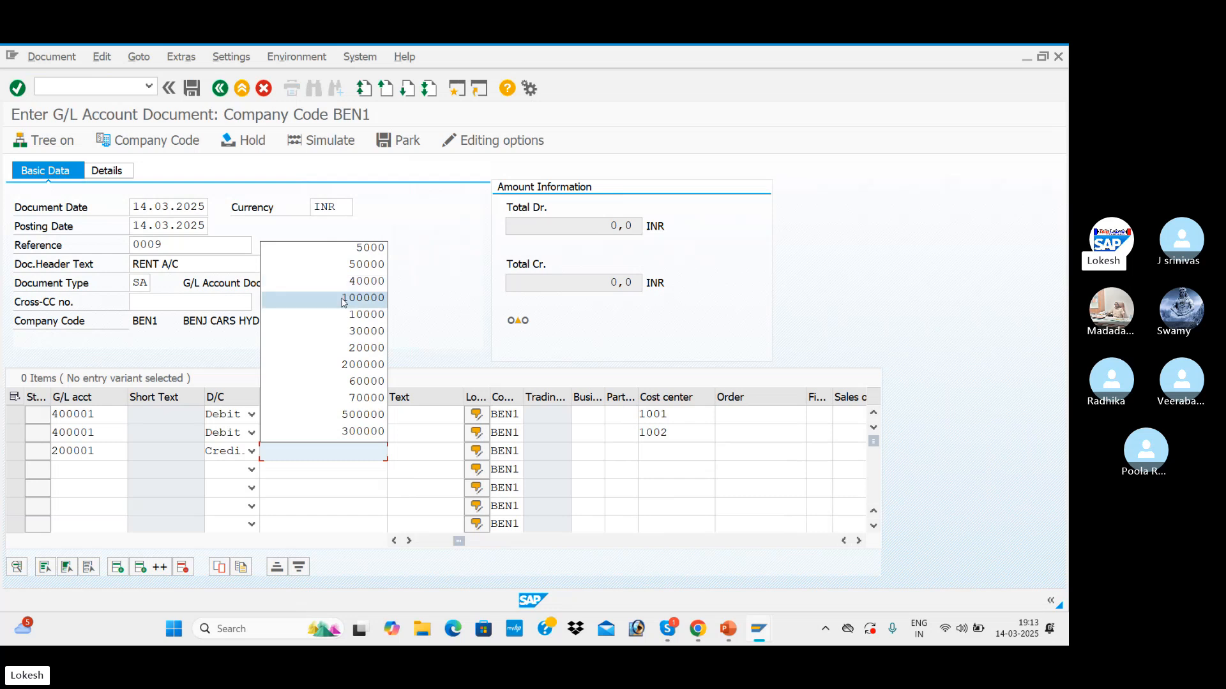
click(353, 315)
Validate the entered debit and credit line items of the document
key(Tab)
key(Tab)
key(Tab)
key(Tab)
key(Tab)
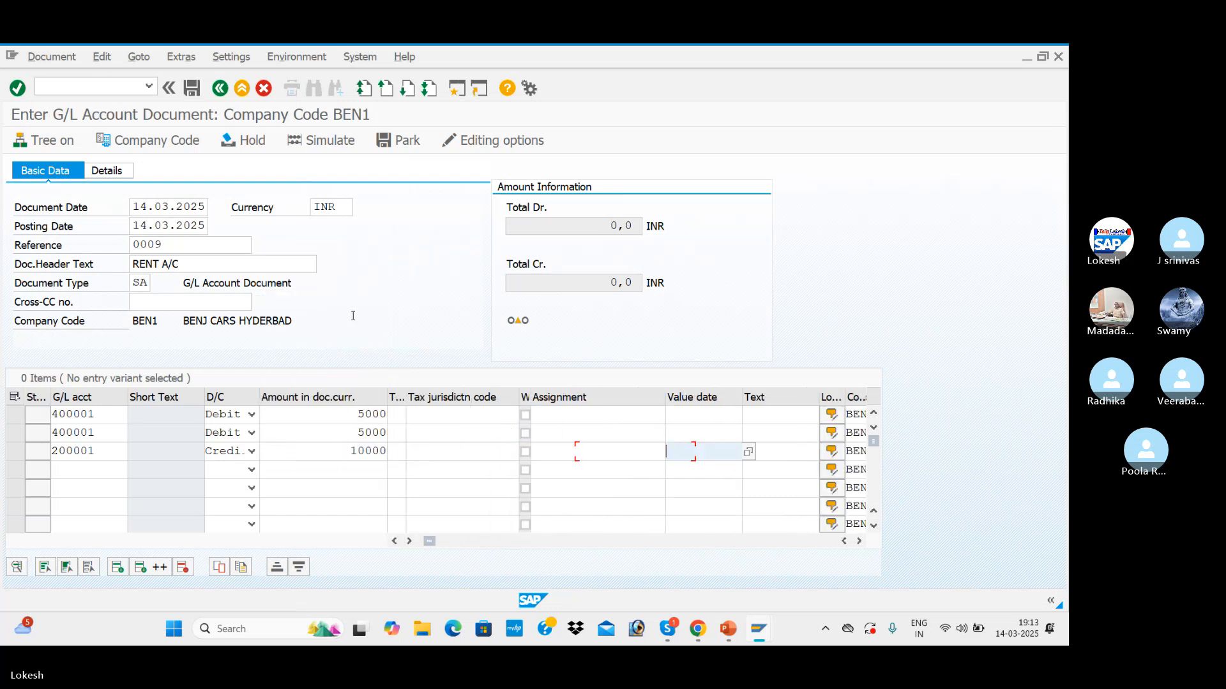
key(Tab)
key(Tab)
key(Tab)
key(Tab)
key(Tab)
key(Tab)
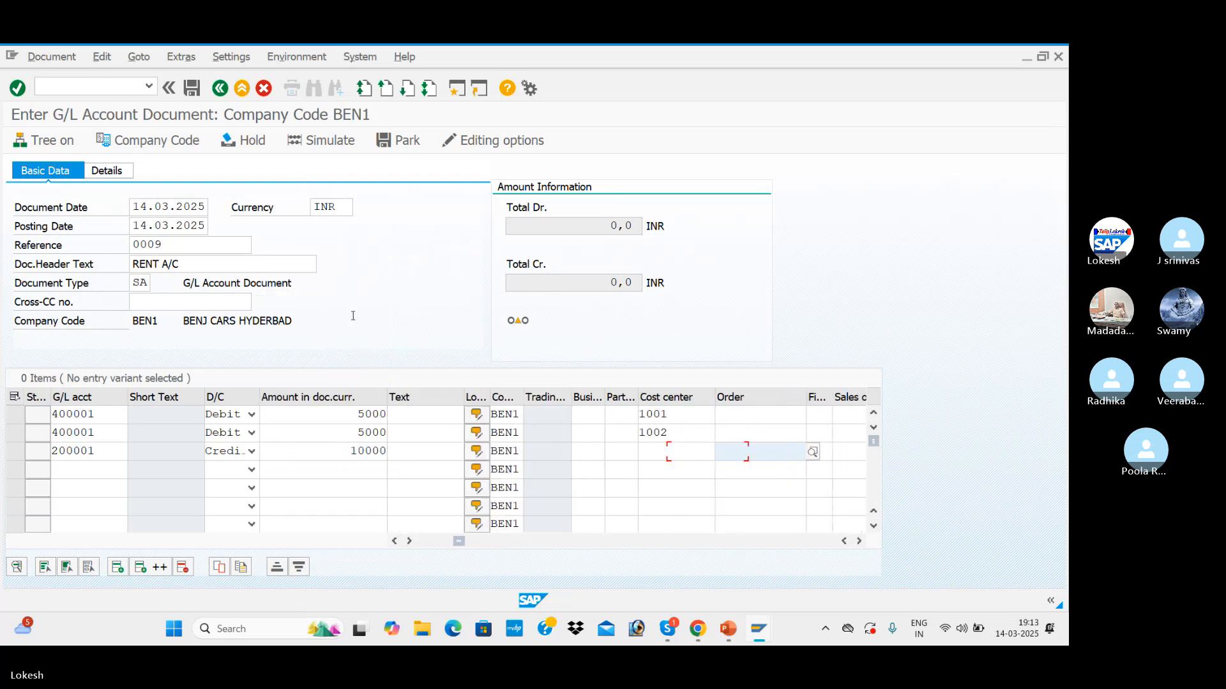
key(Return)
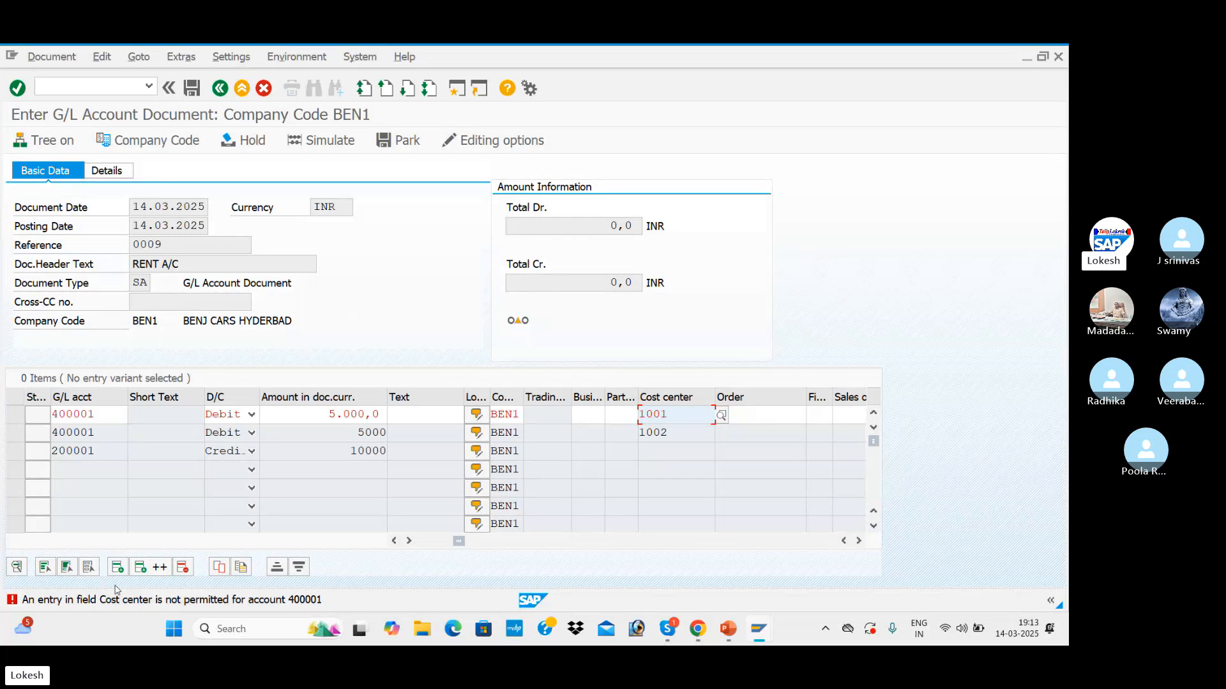
Read the detailed help for the status message about account 400001's cost center field and close it
double_click(126, 603)
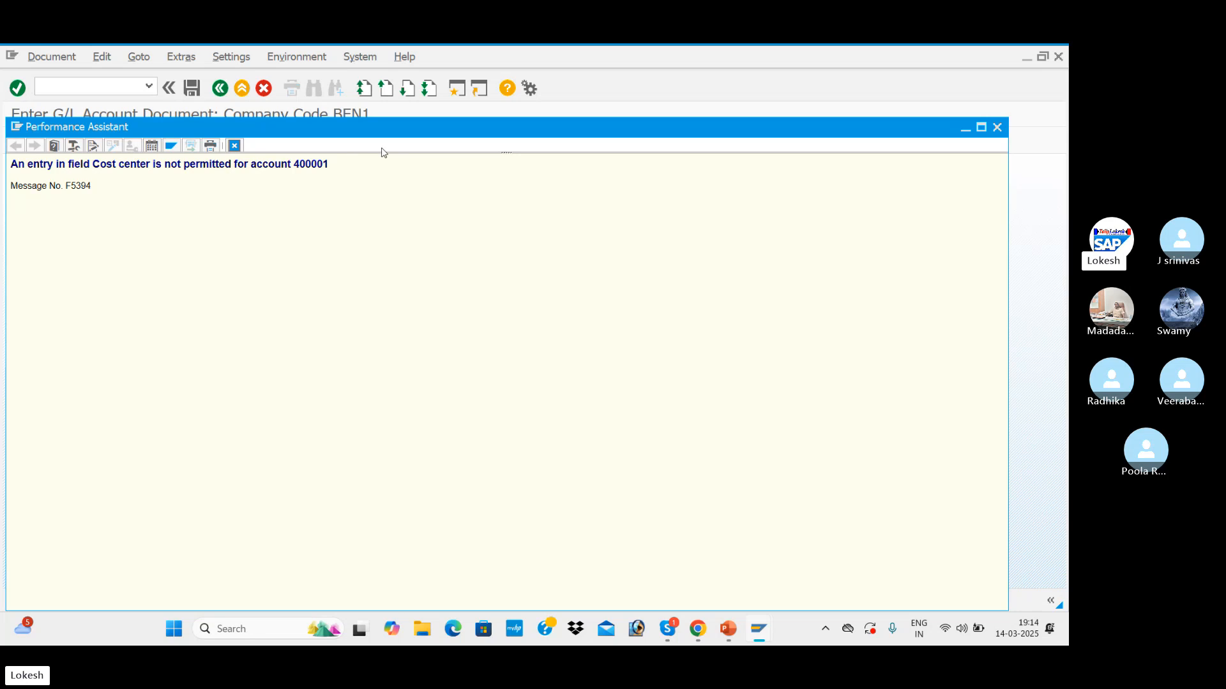
drag(402, 133, 448, 173)
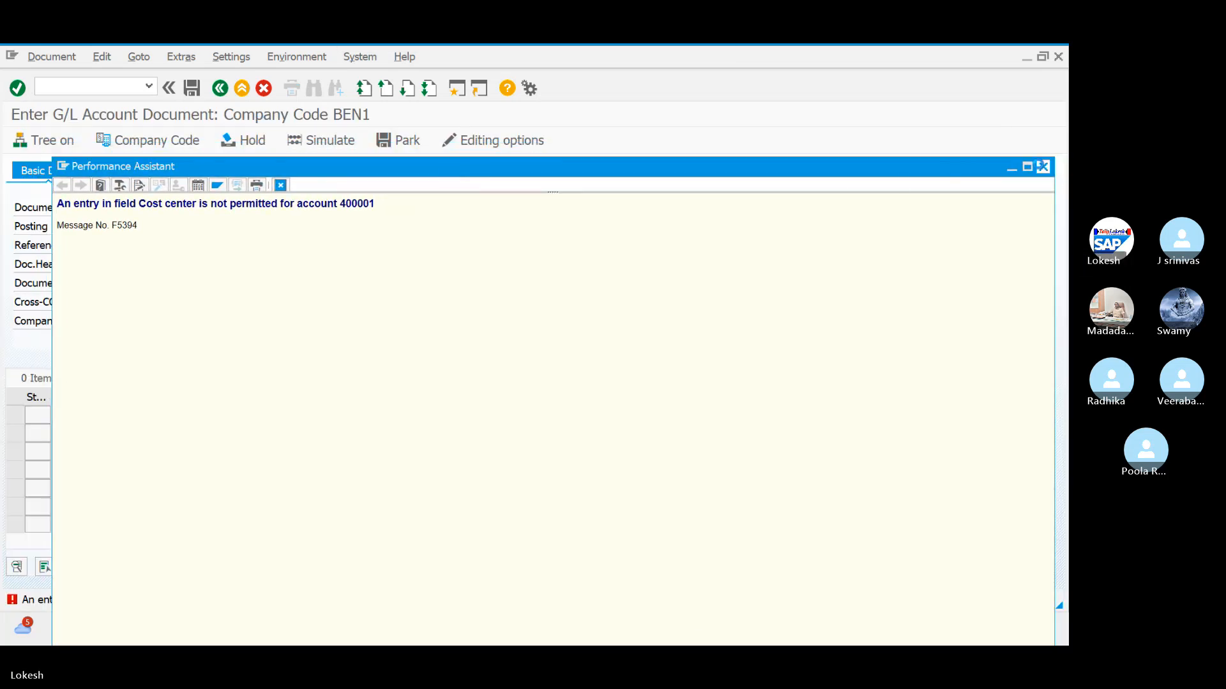
click(1043, 167)
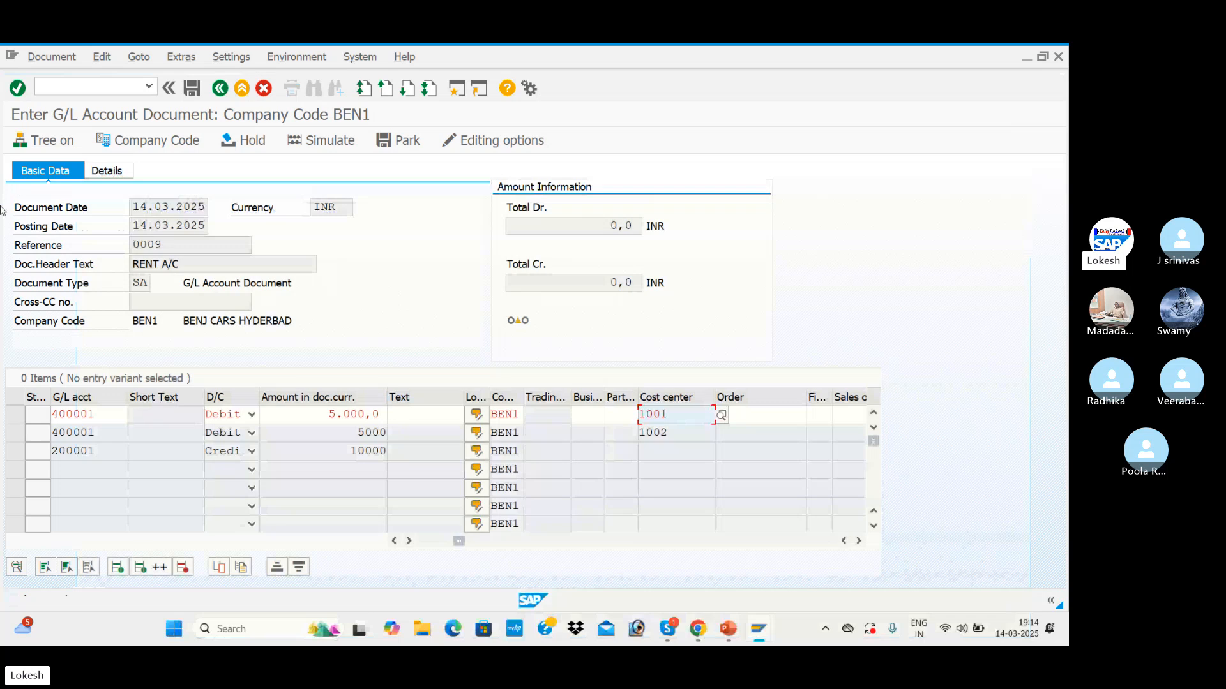
Run transaction /NFS00 and display G/L account 400001 Rent A/c from the Admin Expenses group
click(111, 85)
text(/NFS0)
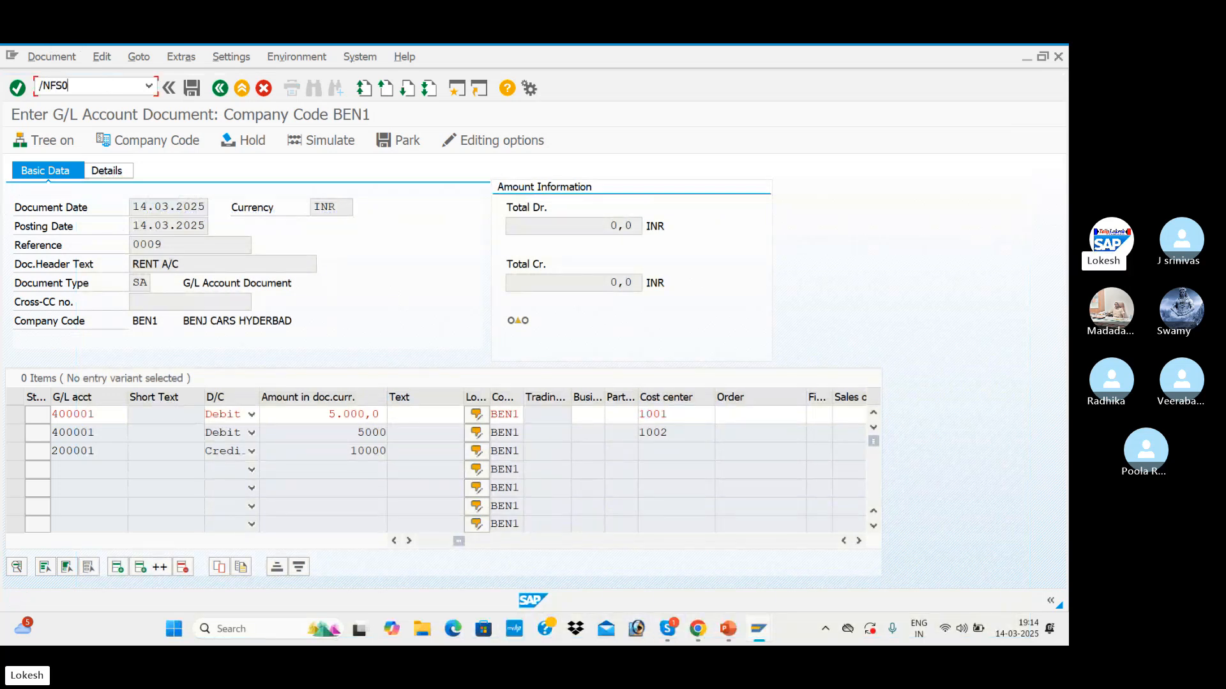
text(0)
key(Return)
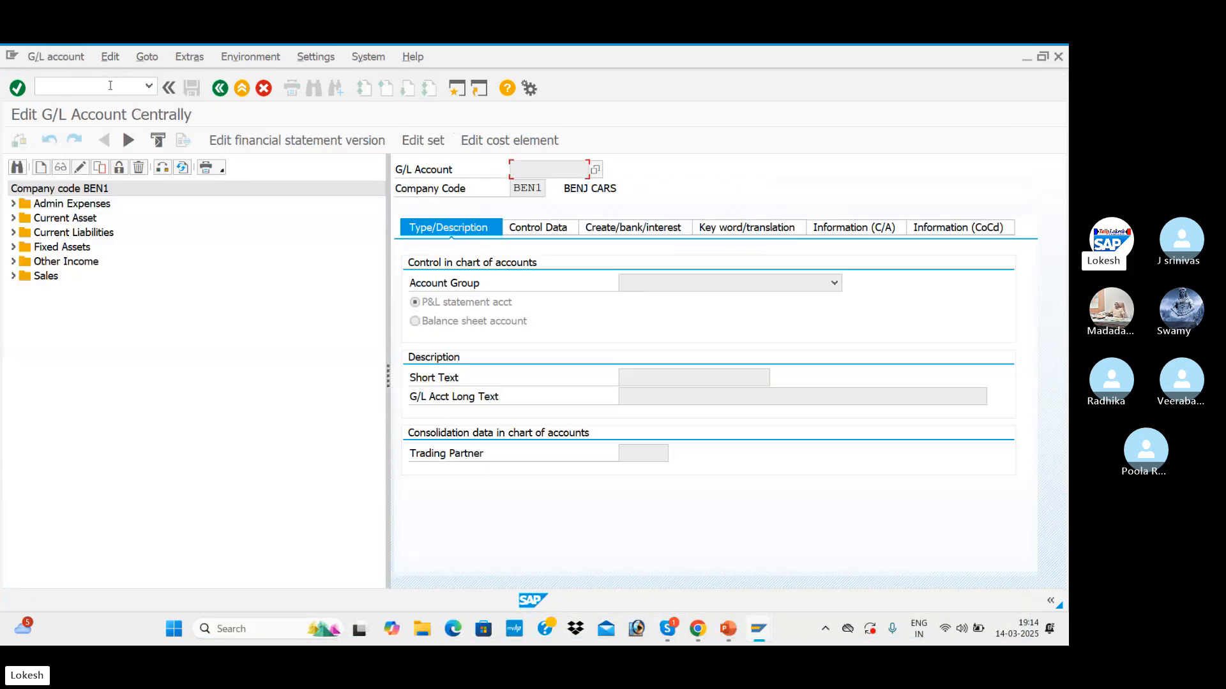
click(12, 203)
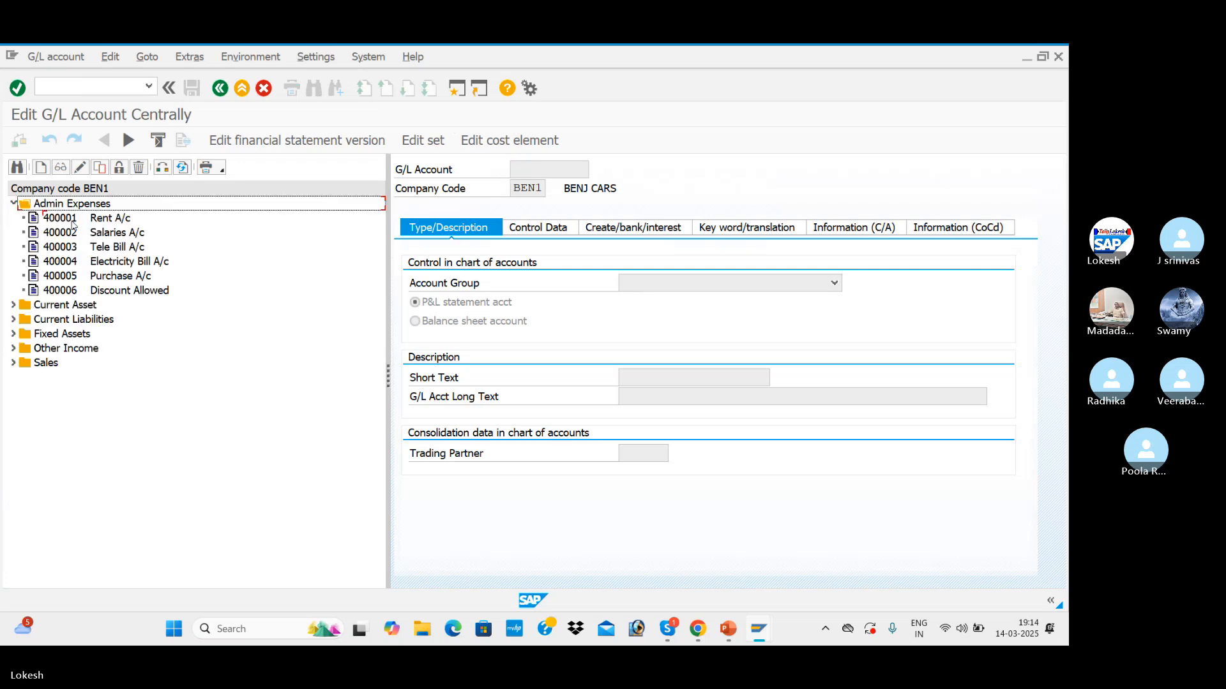
double_click(72, 219)
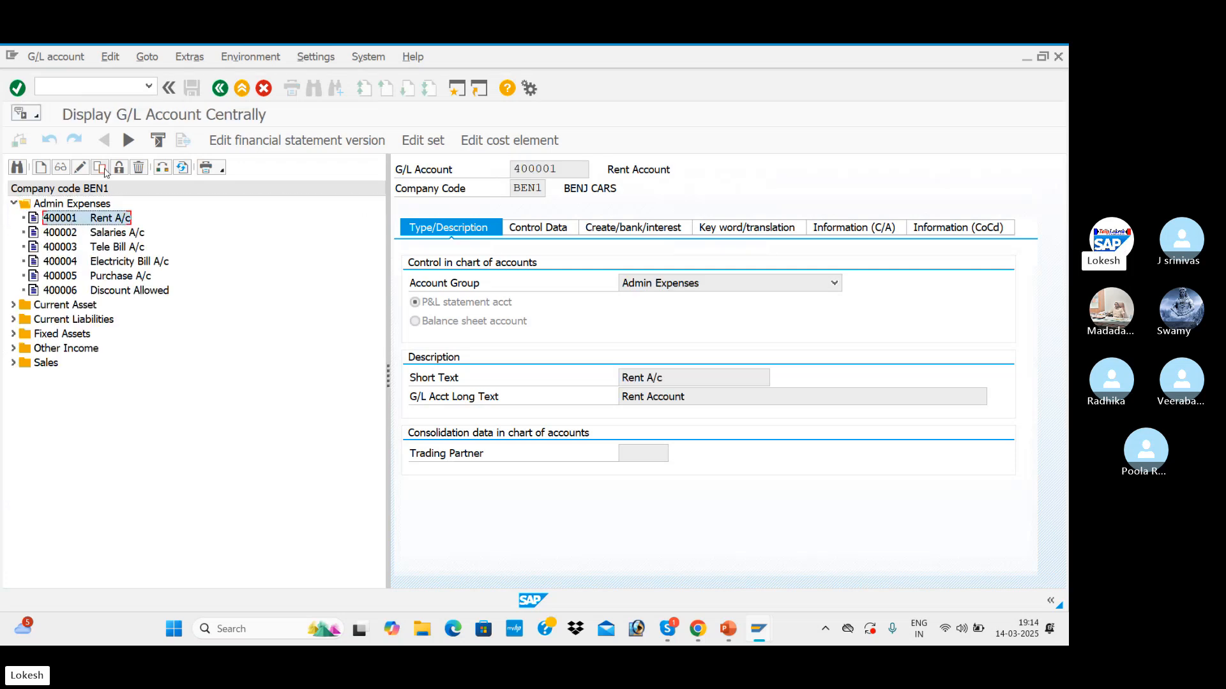
Change the field status group of account 400001 Rent A/c to G004 Cost accounts and save the account
click(77, 171)
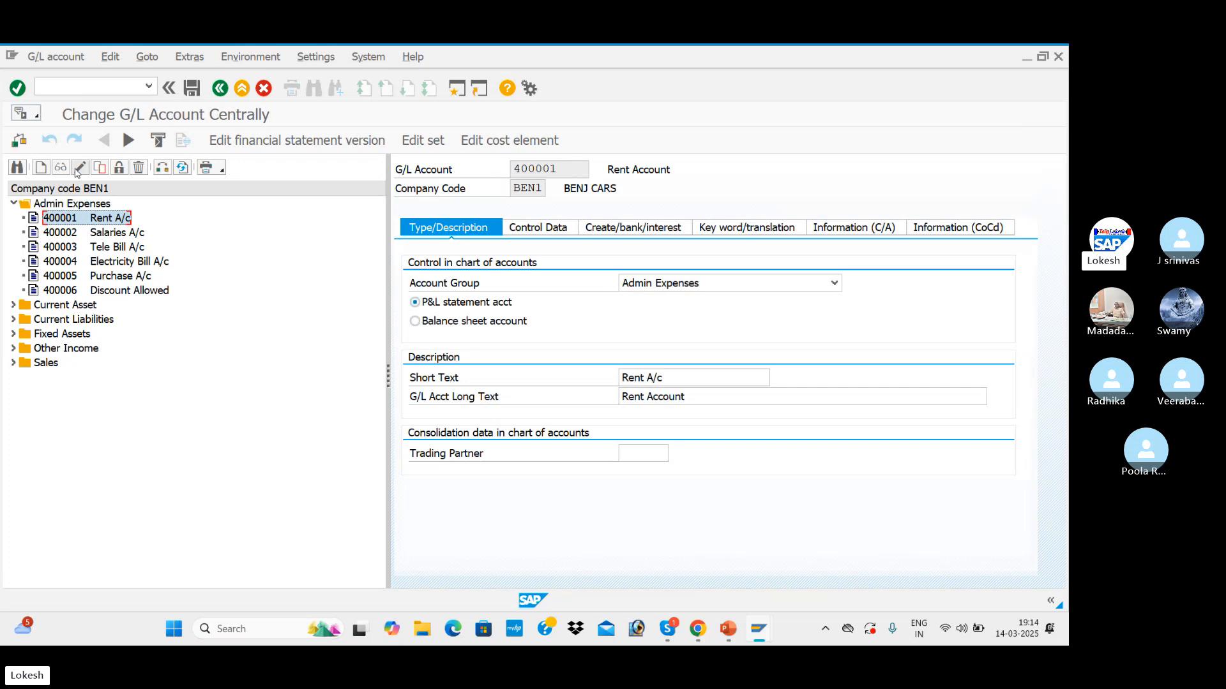
click(516, 229)
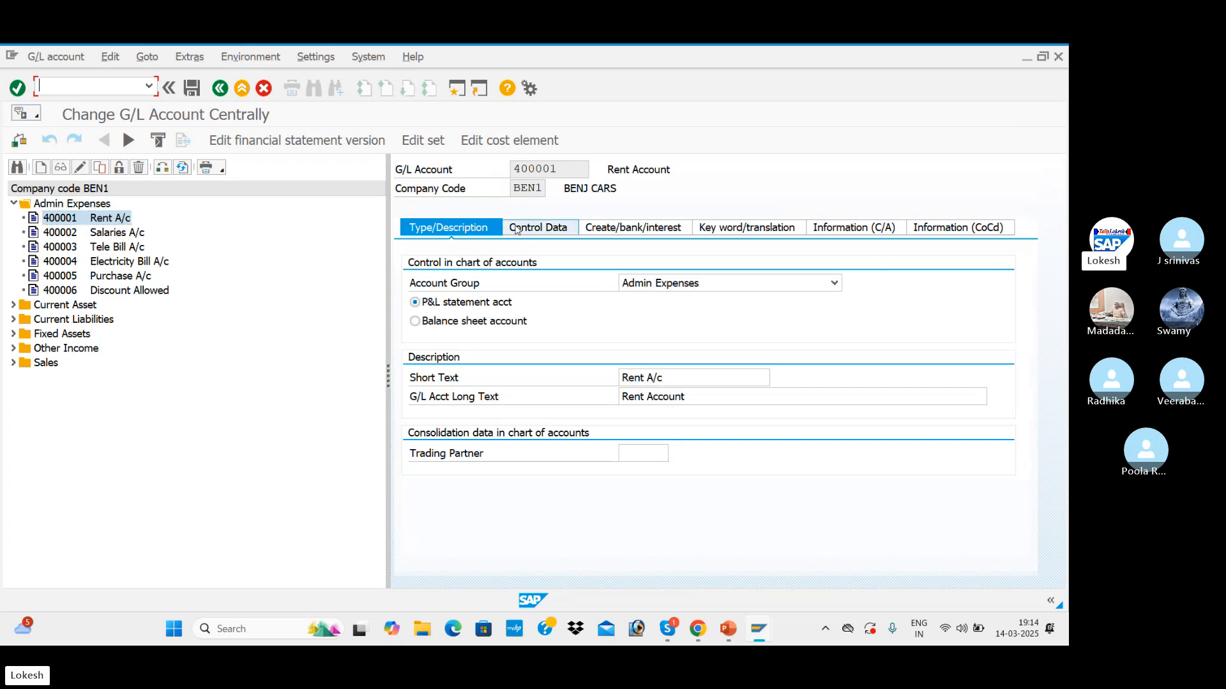
click(641, 234)
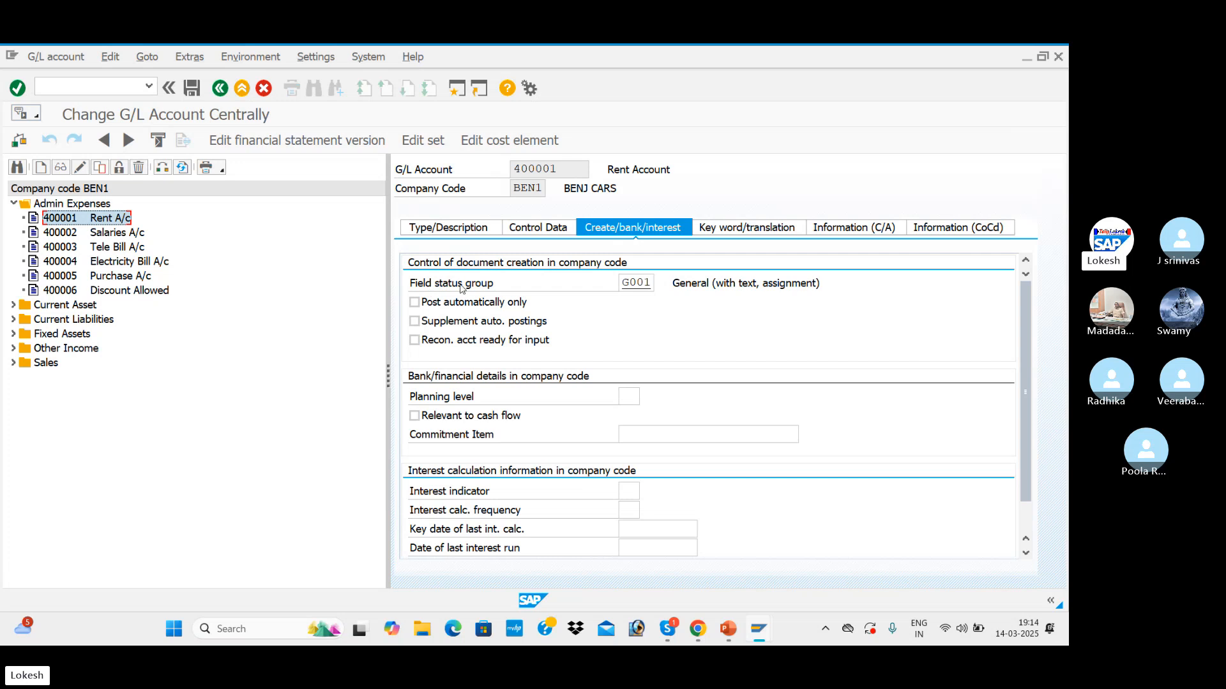
click(634, 279)
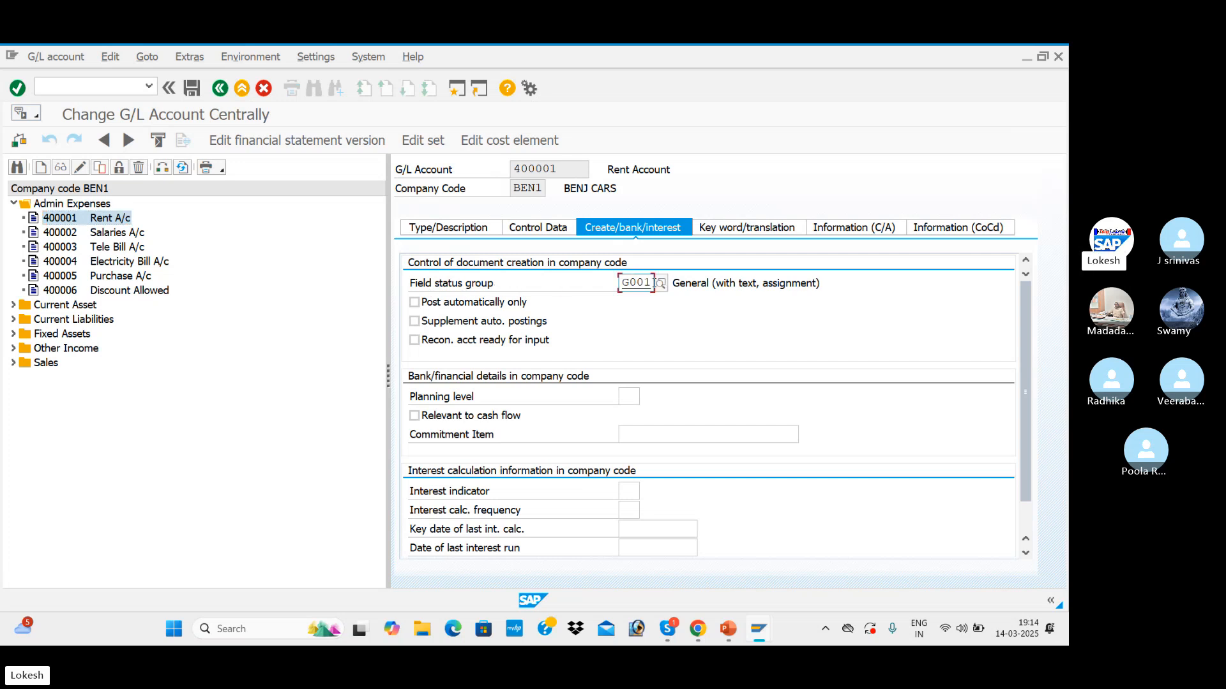
click(663, 285)
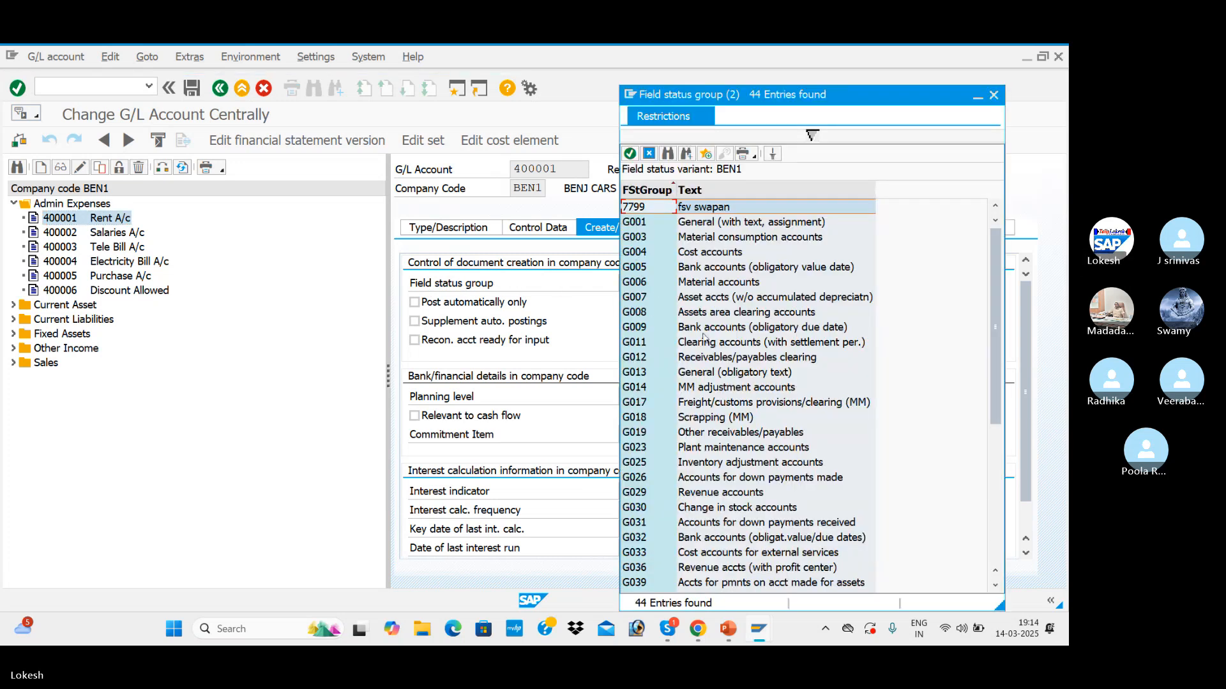
click(634, 253)
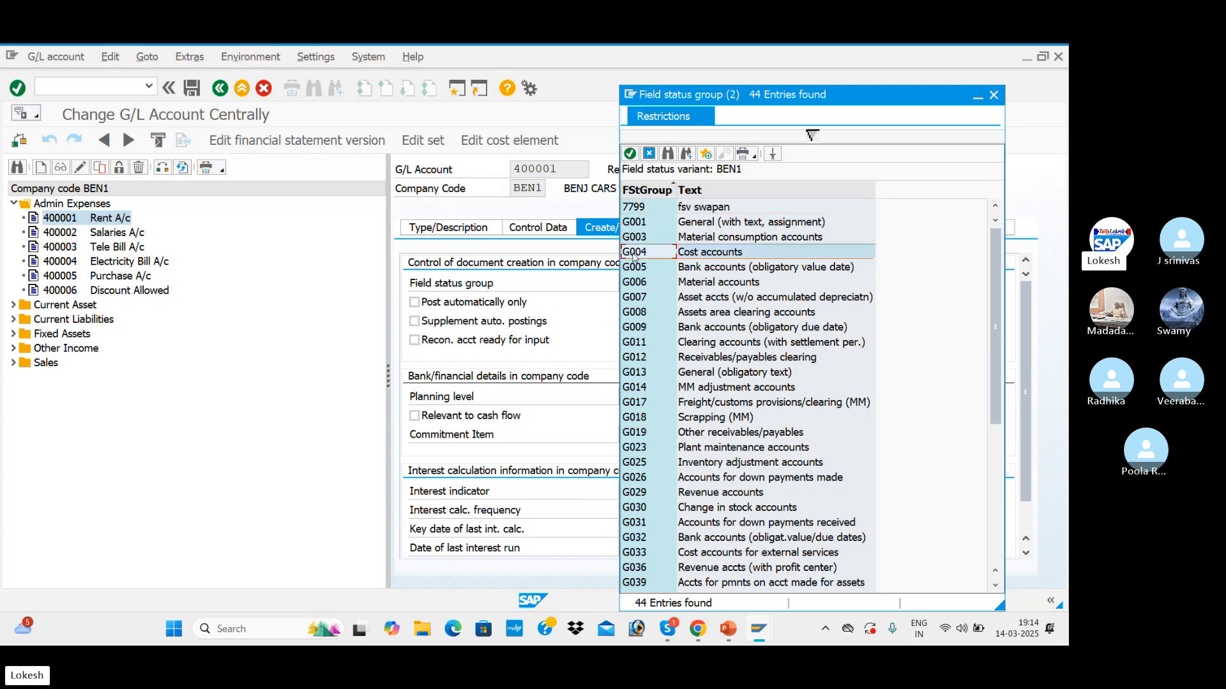
double_click(743, 258)
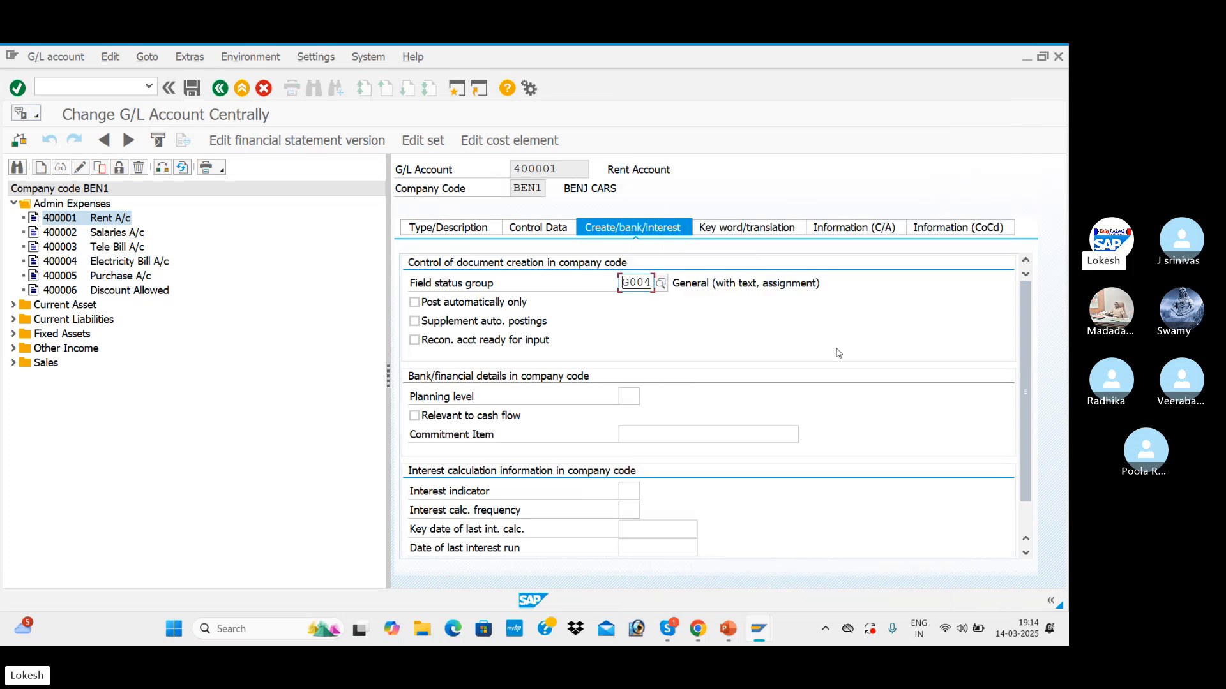
click(195, 89)
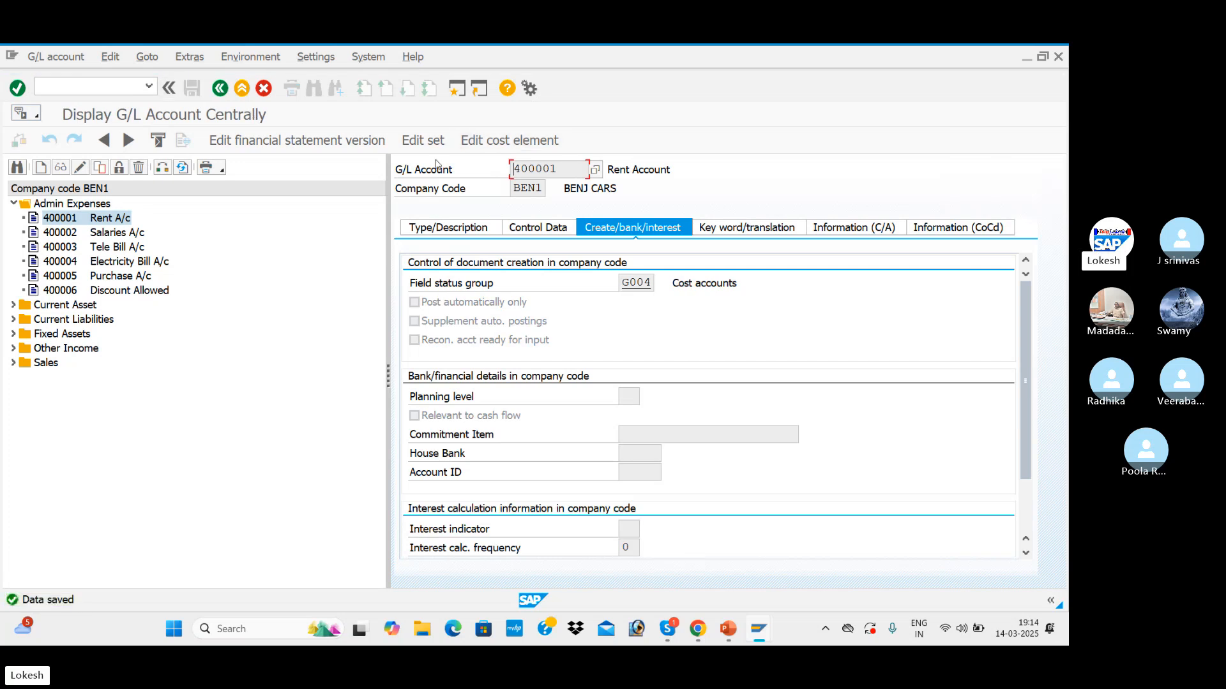
Assign field status group G004 Cost accounts to account 400002 Salaries A/c and save the account
double_click(63, 234)
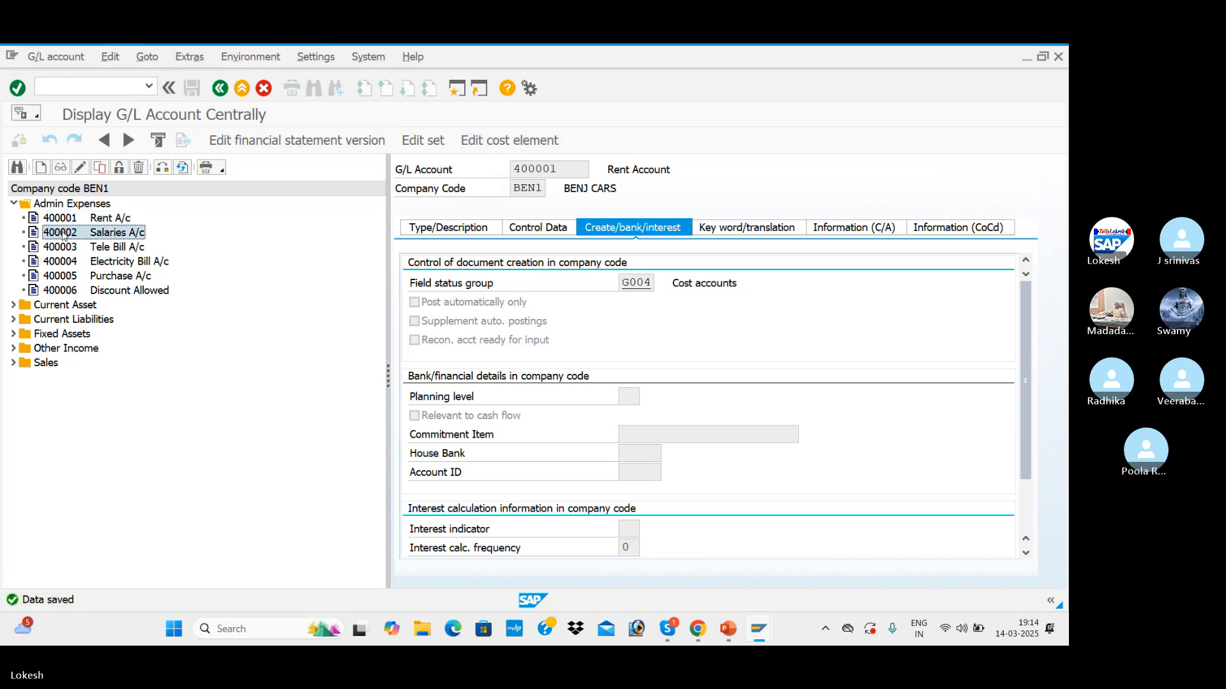
click(633, 282)
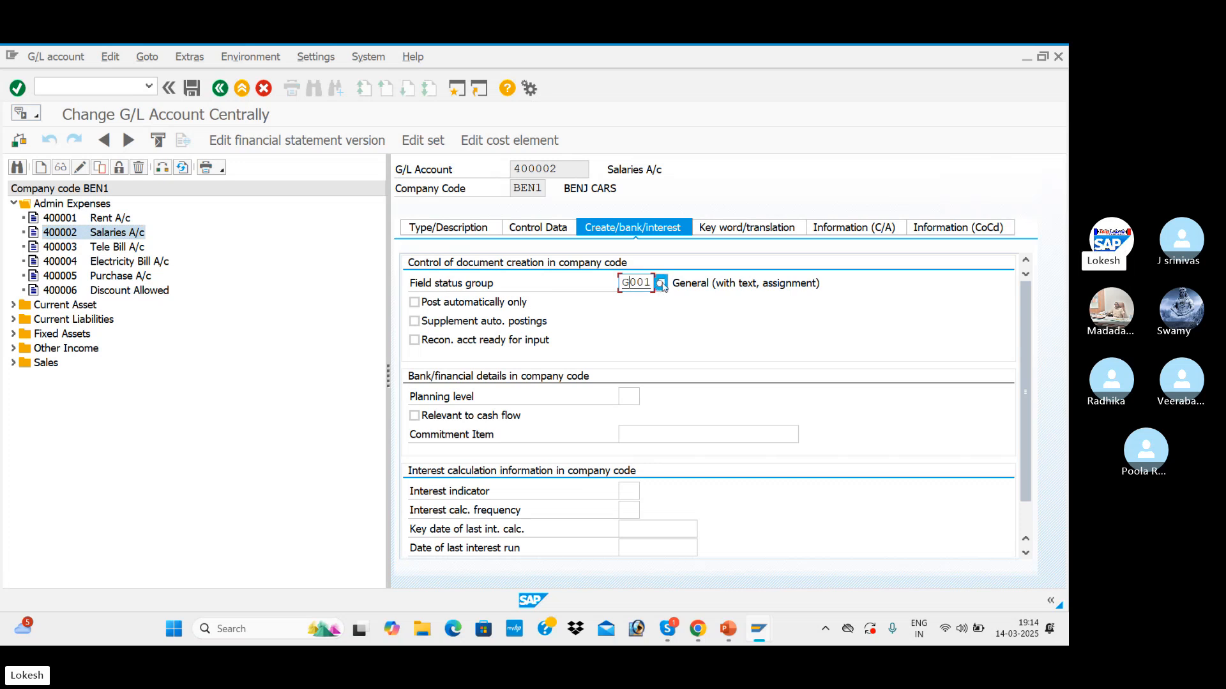
click(661, 284)
double_click(695, 259)
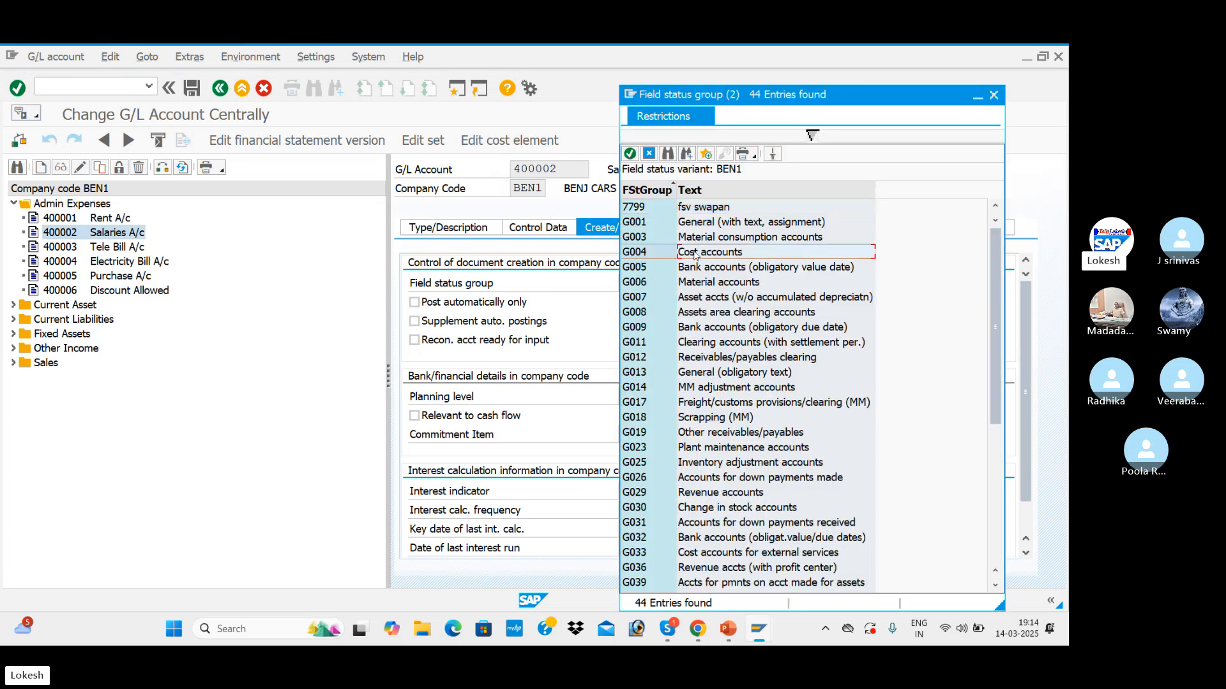
click(192, 88)
Run transaction /NFB50 and fill the document header with date 14.03.2025, reference 0009 and header text RENT A/C
click(102, 87)
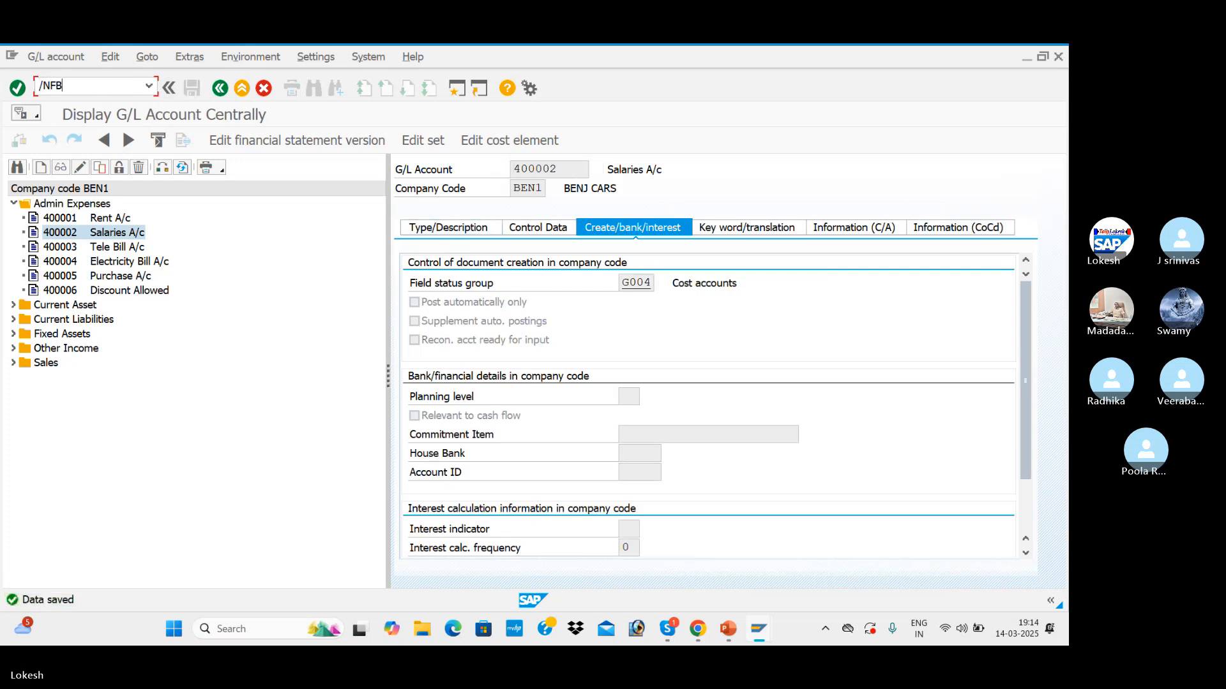
key(Return)
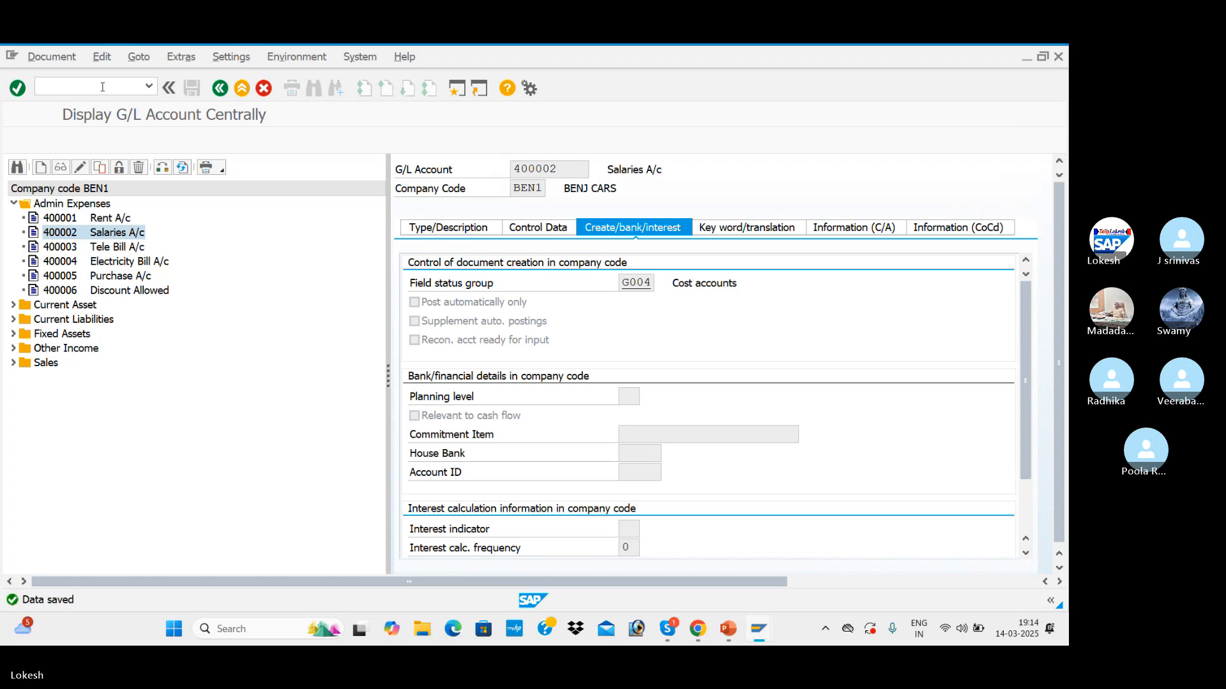
key(Tab)
key(Tab)
key(Tab)
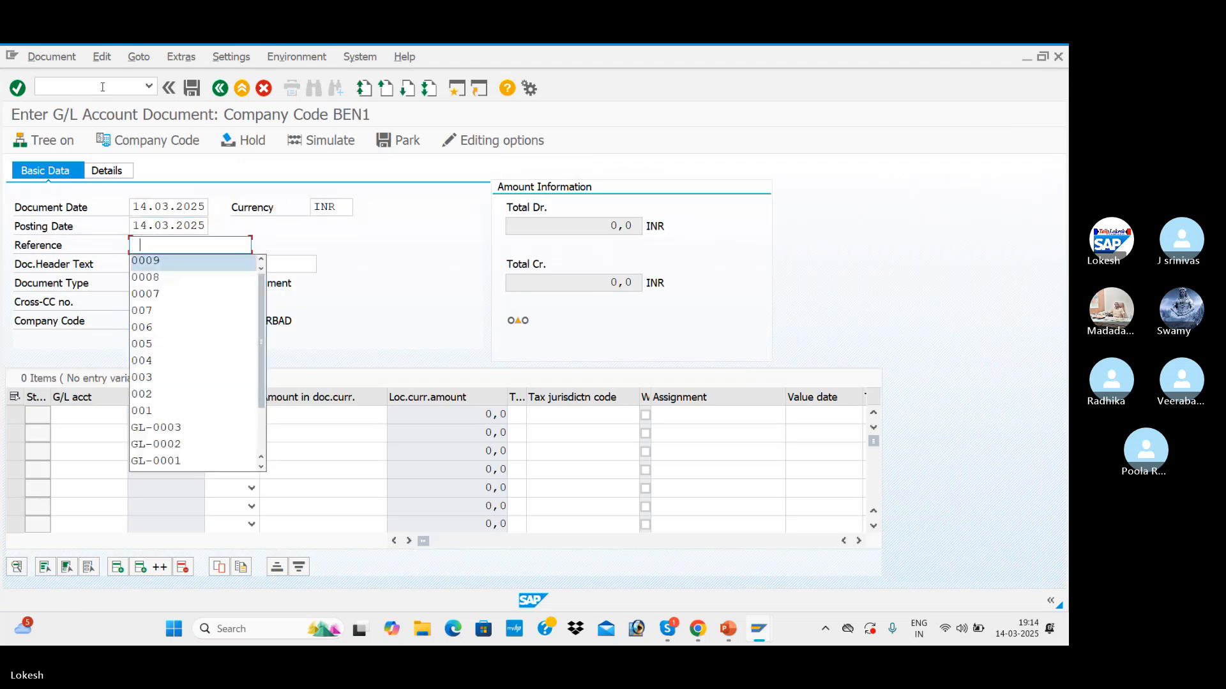
key(Tab)
key(Tab)
key(Tab)
key(Tab)
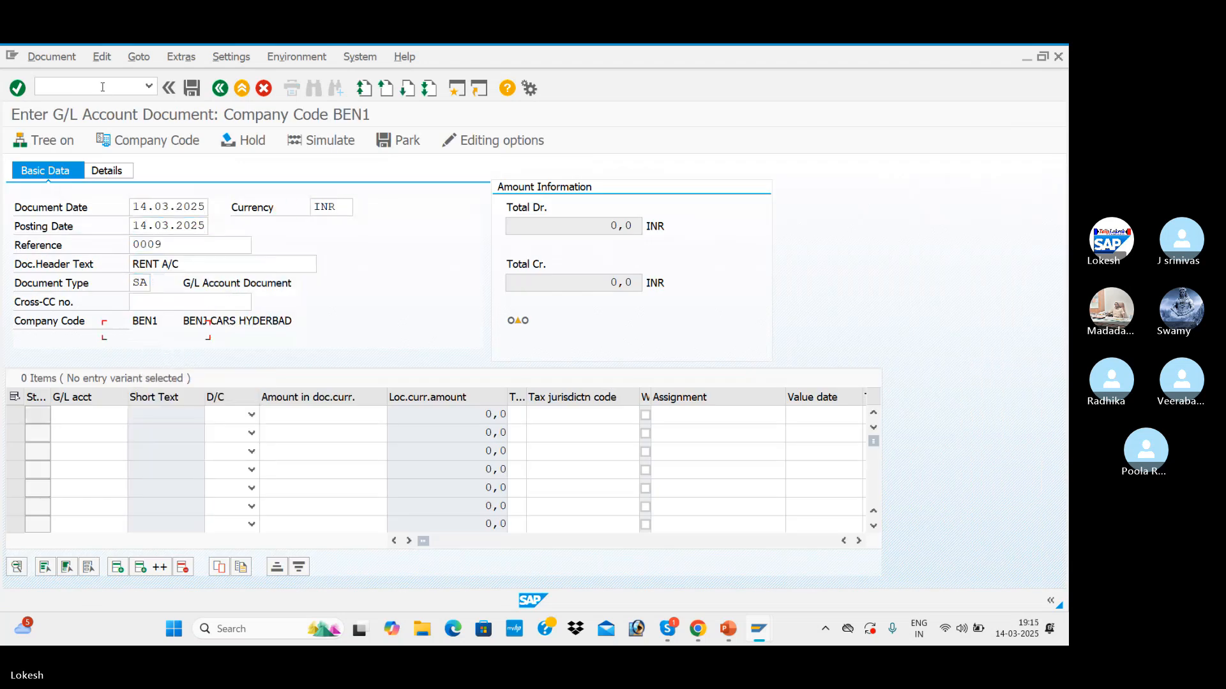
Enter the first line item with G/L account 400001 as a debit of 5000
key(Tab)
key(Down)
key(Tab)
key(d)
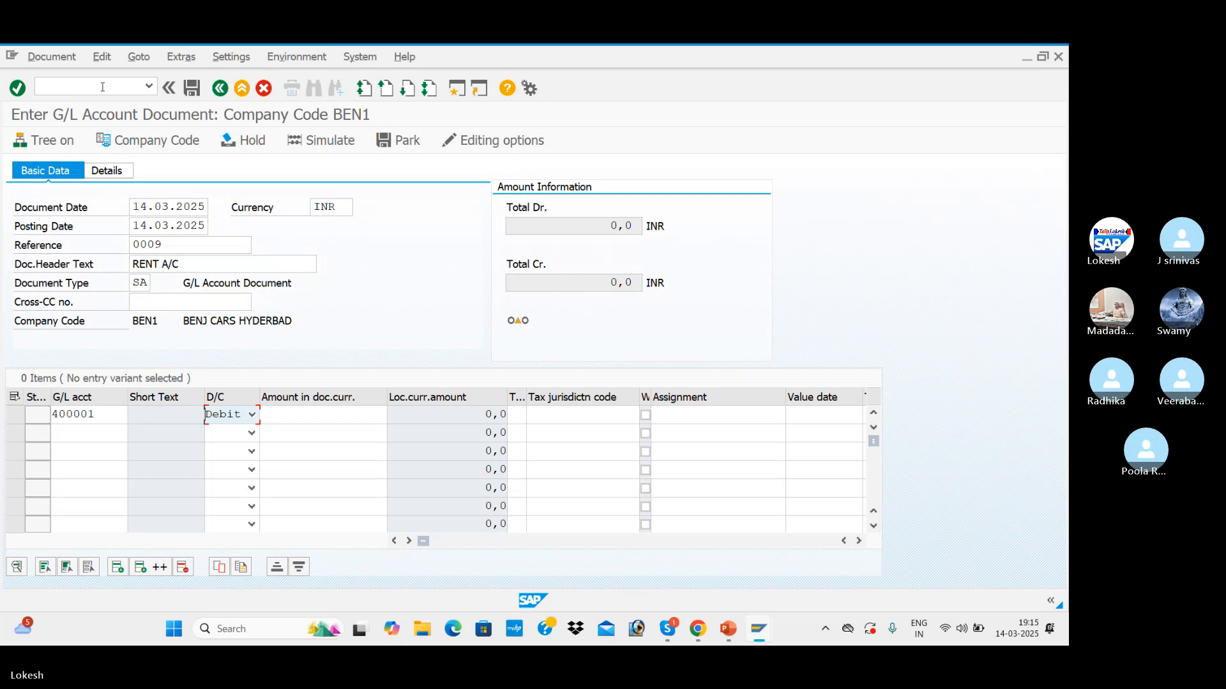
key(Tab)
key(Down)
key(Tab)
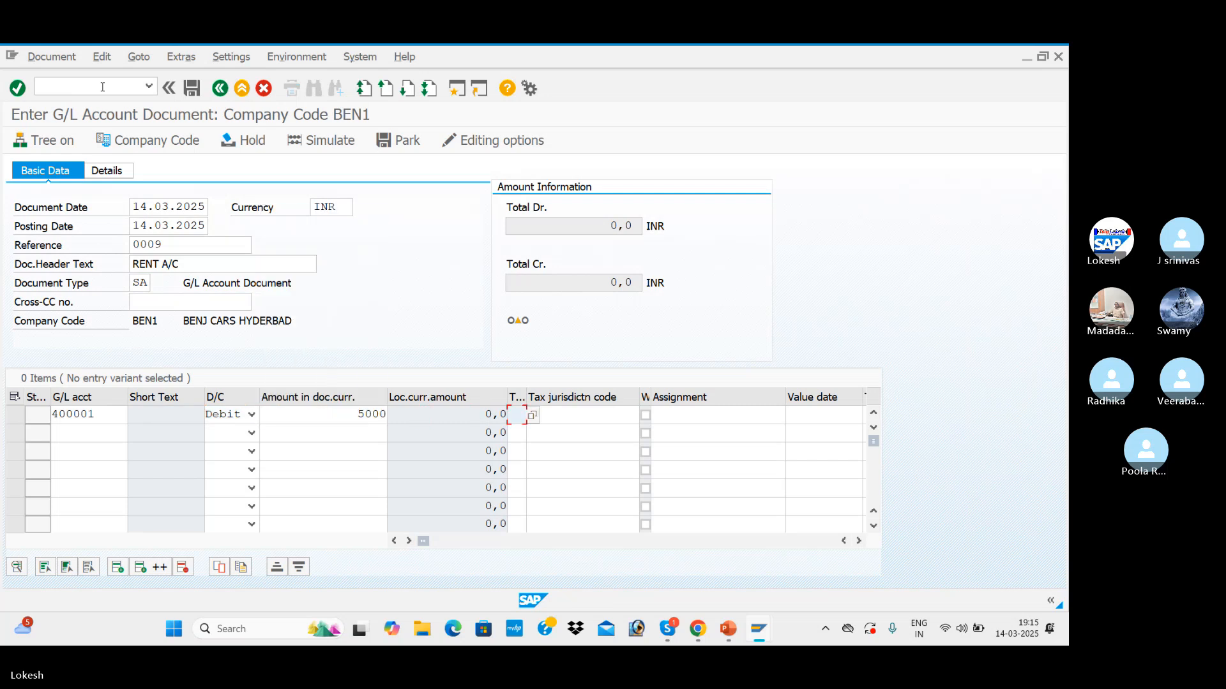
Assign cost center 1001 to the first line item
key(Tab)
key(Tab)
key(Tab)
key(Tab)
key(Tab)
key(Tab)
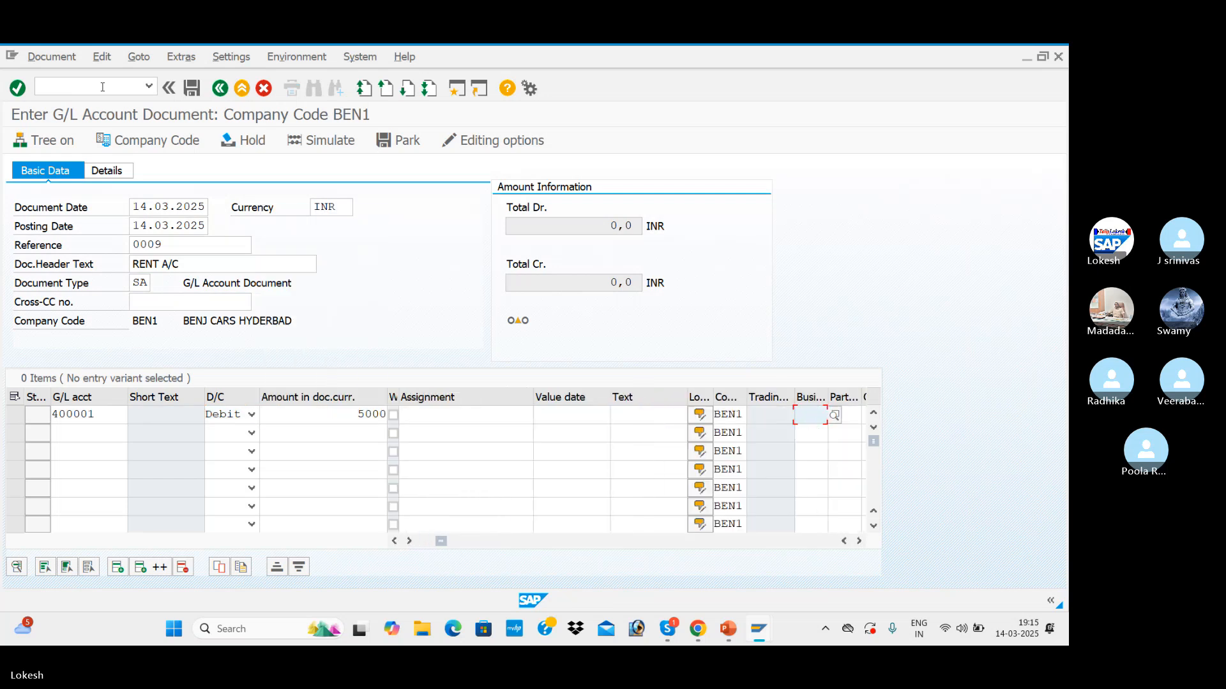
key(Tab)
key(Tab)
key(Down)
key(Tab)
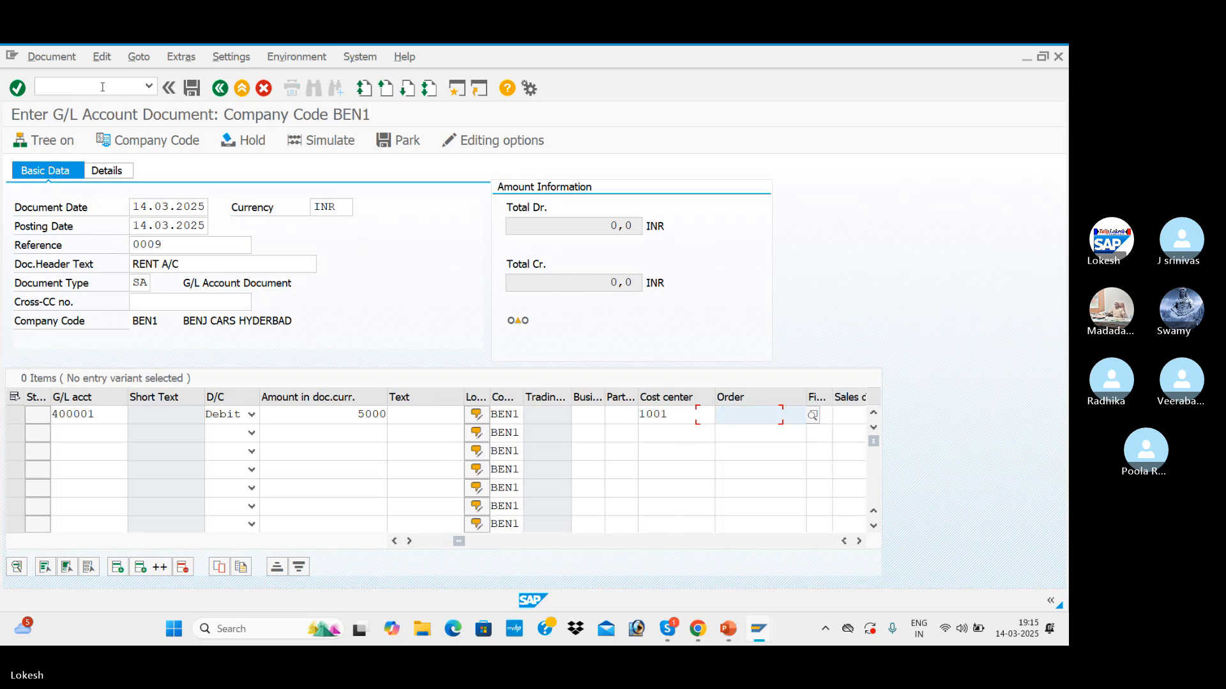
Enter the second line item with G/L account 400001 as a debit of 5000
click(105, 432)
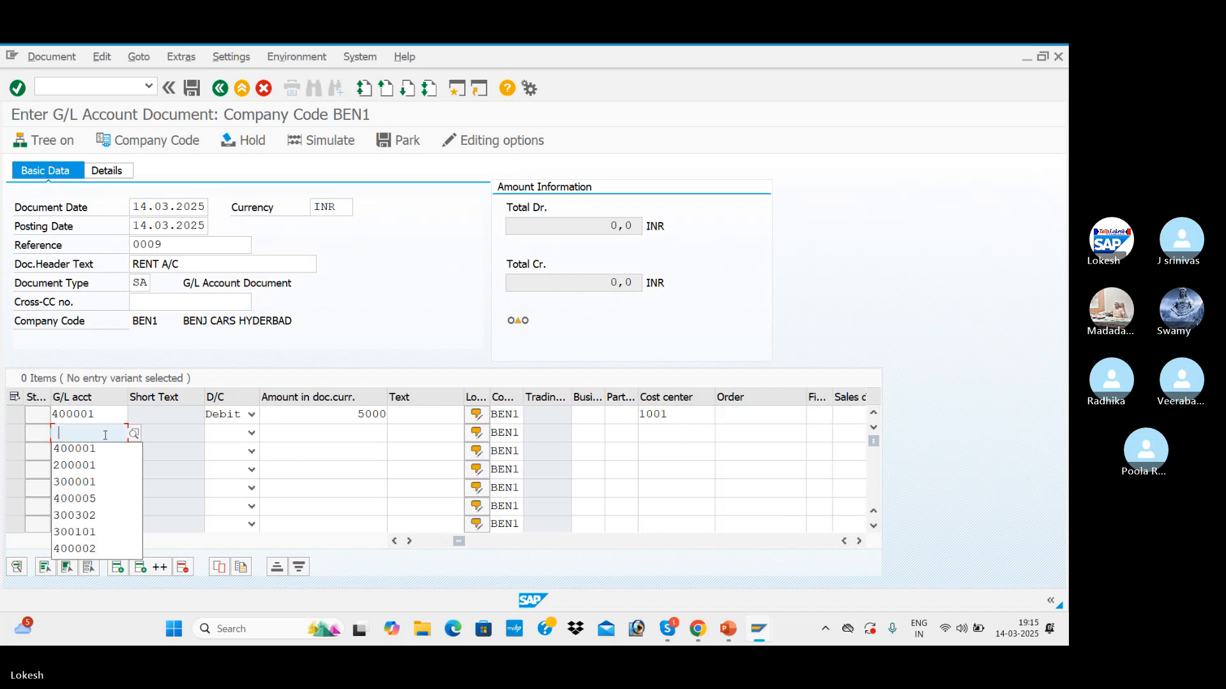
key(Down)
key(Tab)
key(d)
key(Tab)
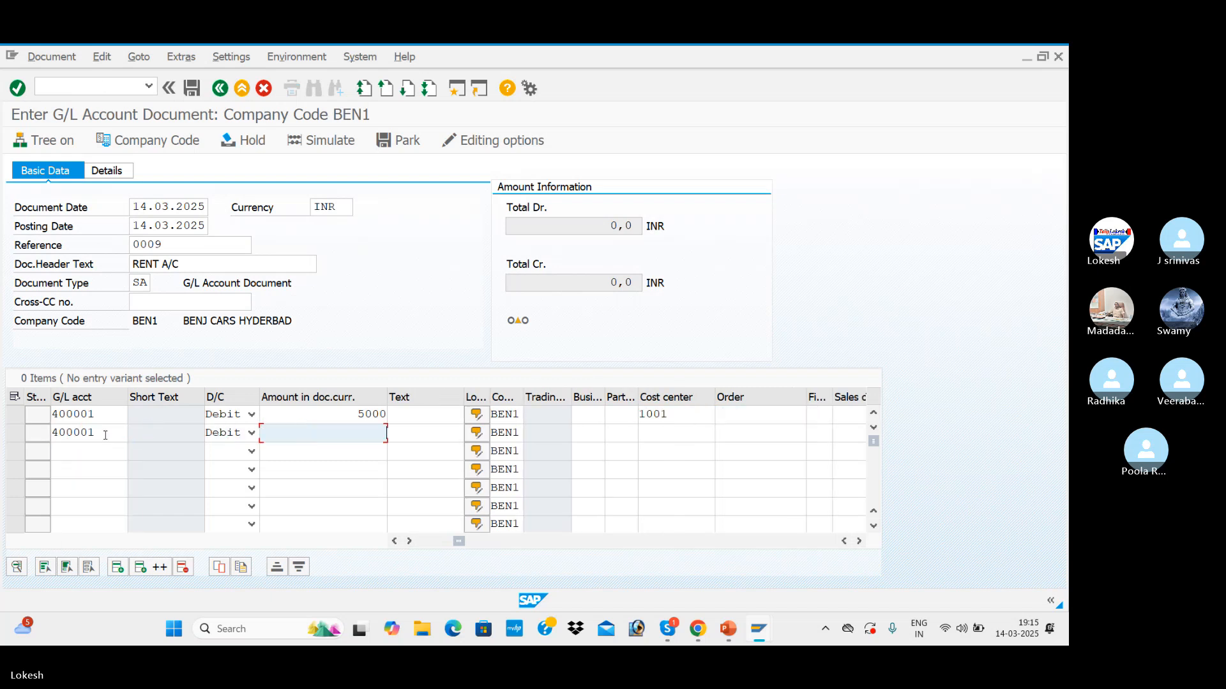
key(Down)
Assign cost center 1002 to the second line item
key(Tab)
key(Tab)
key(Tab)
key(Tab)
key(Tab)
key(Tab)
key(Tab)
key(Tab)
key(Tab)
key(Tab)
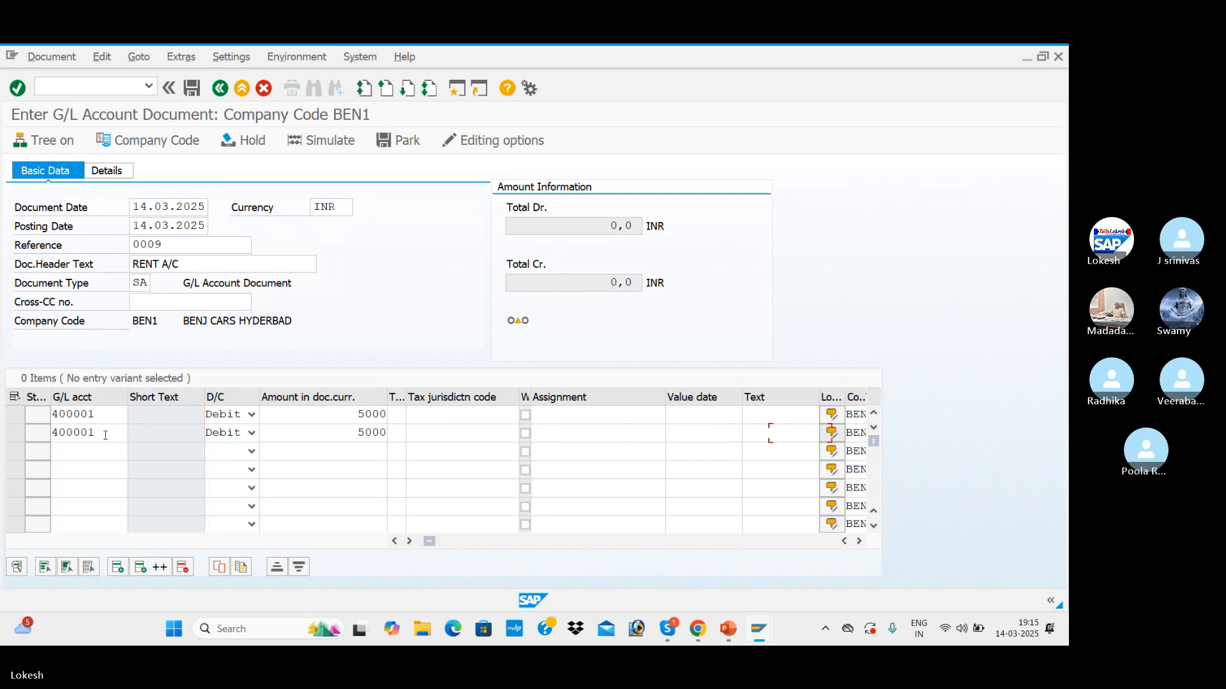
key(Down)
key(Down)
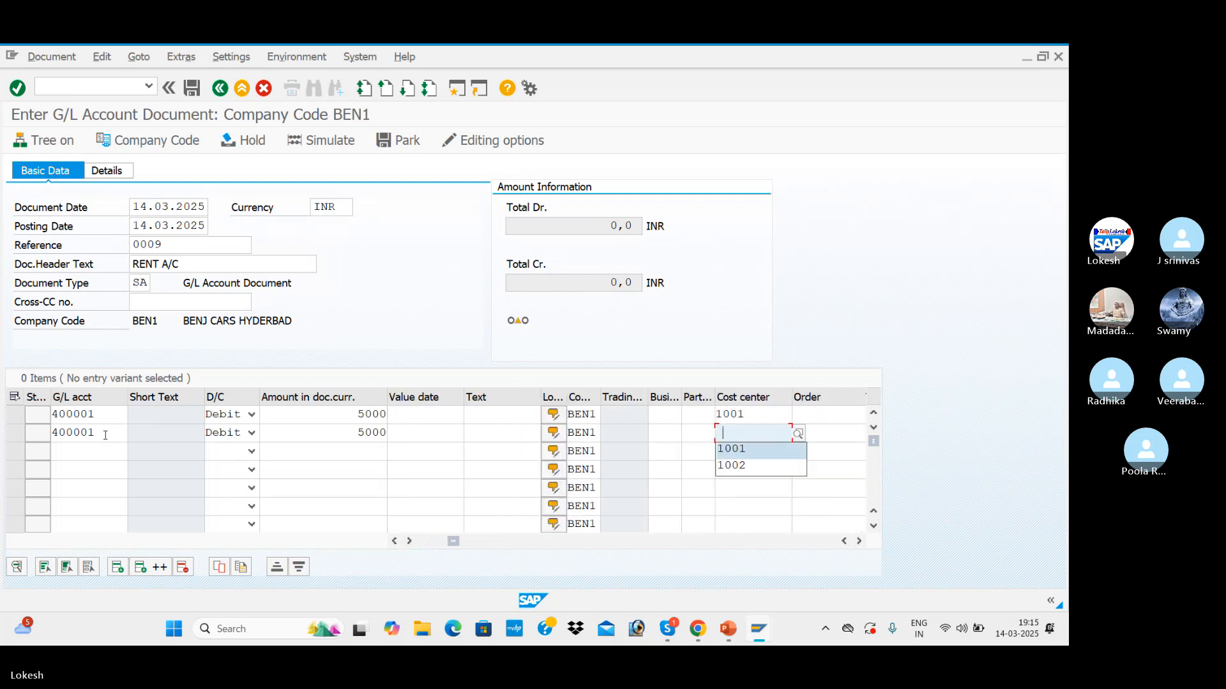
key(Tab)
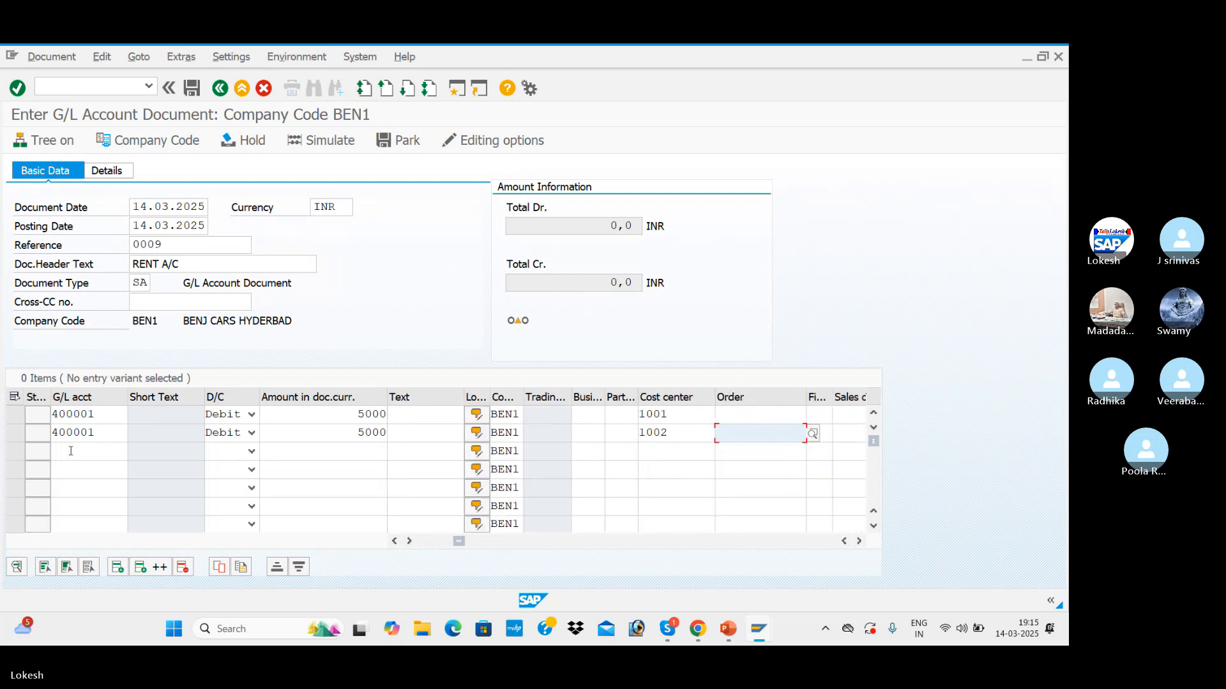
Enter the third line item with G/L account 200001 as a credit of 10000
click(71, 450)
key(Down)
key(Down)
key(Tab)
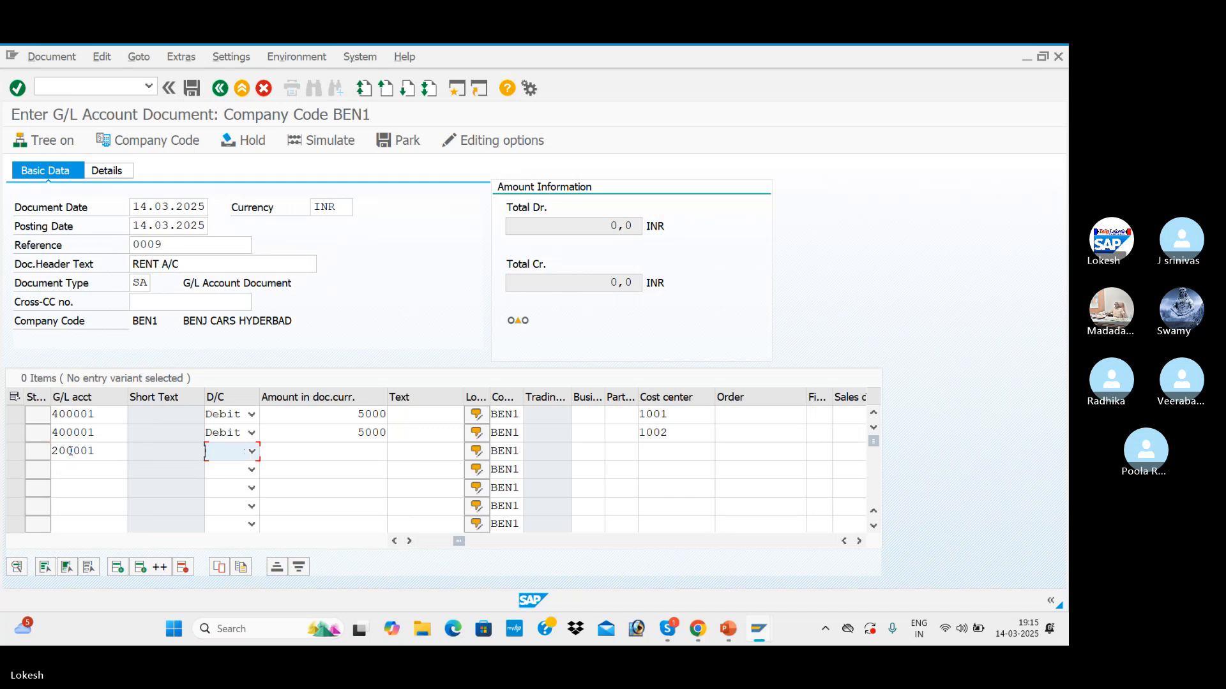
key(c)
key(Tab)
key(Down)
key(Down)
key(Tab)
key(Tab)
key(Tab)
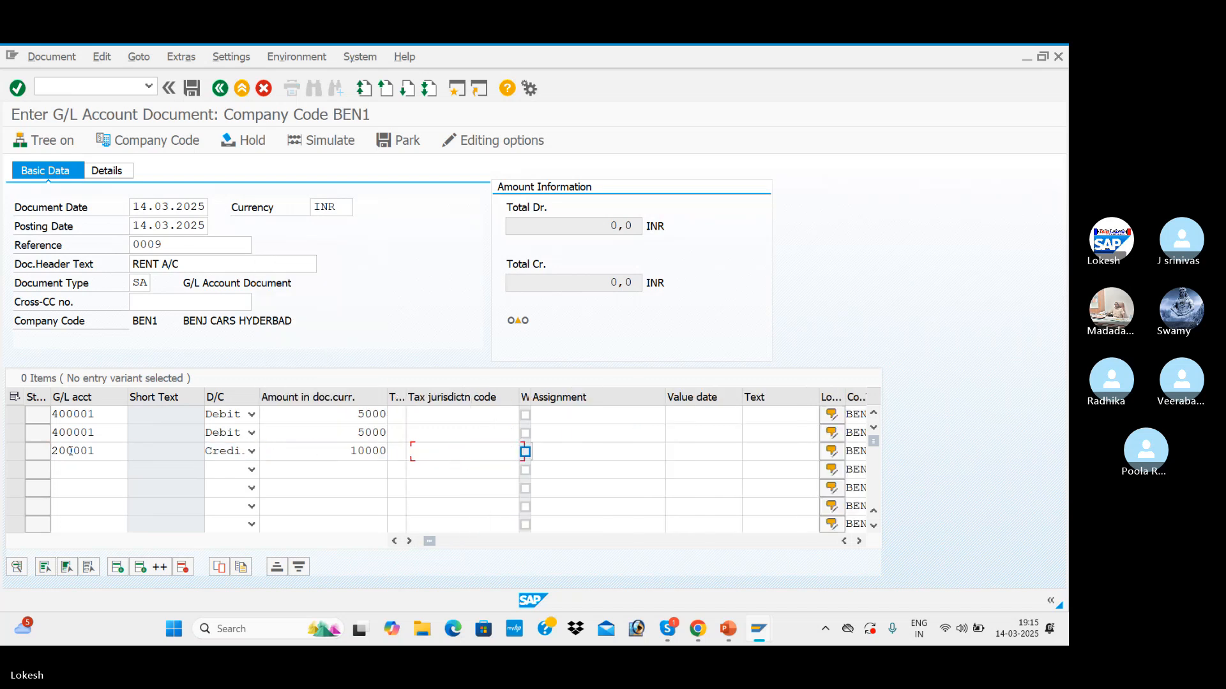
key(Tab)
key(Tab)
key(Tab)
Validate and simulate the rent document and post it in company code BEN1
key(Return)
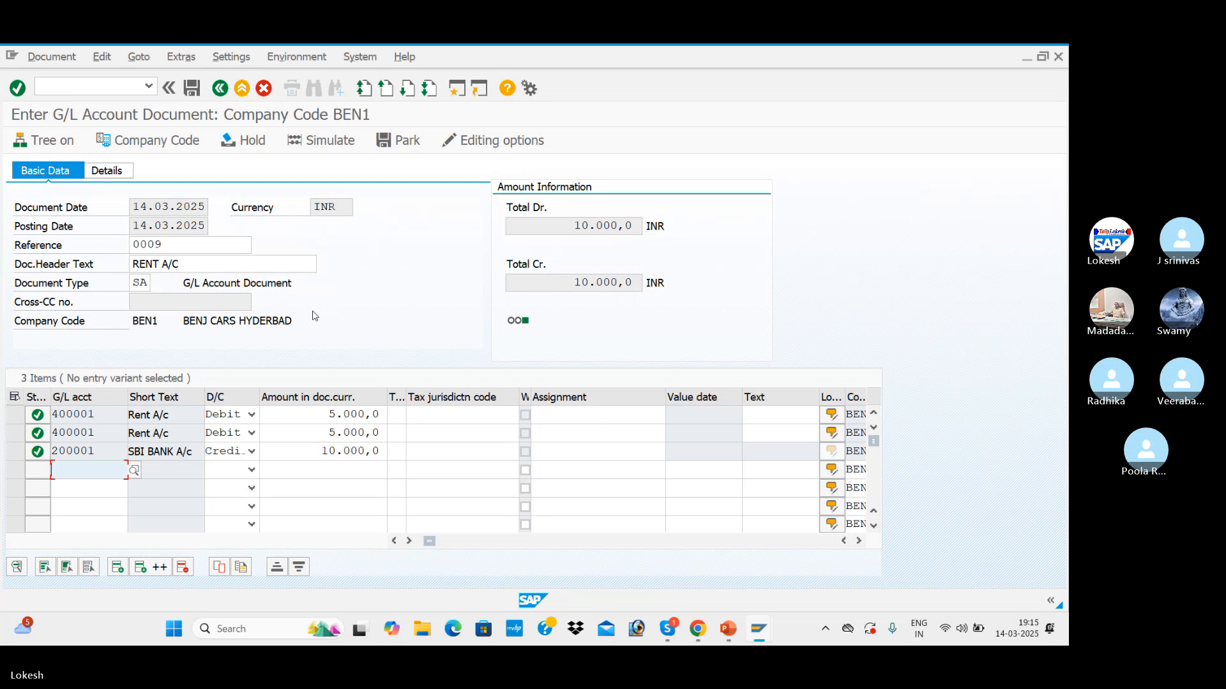
click(331, 151)
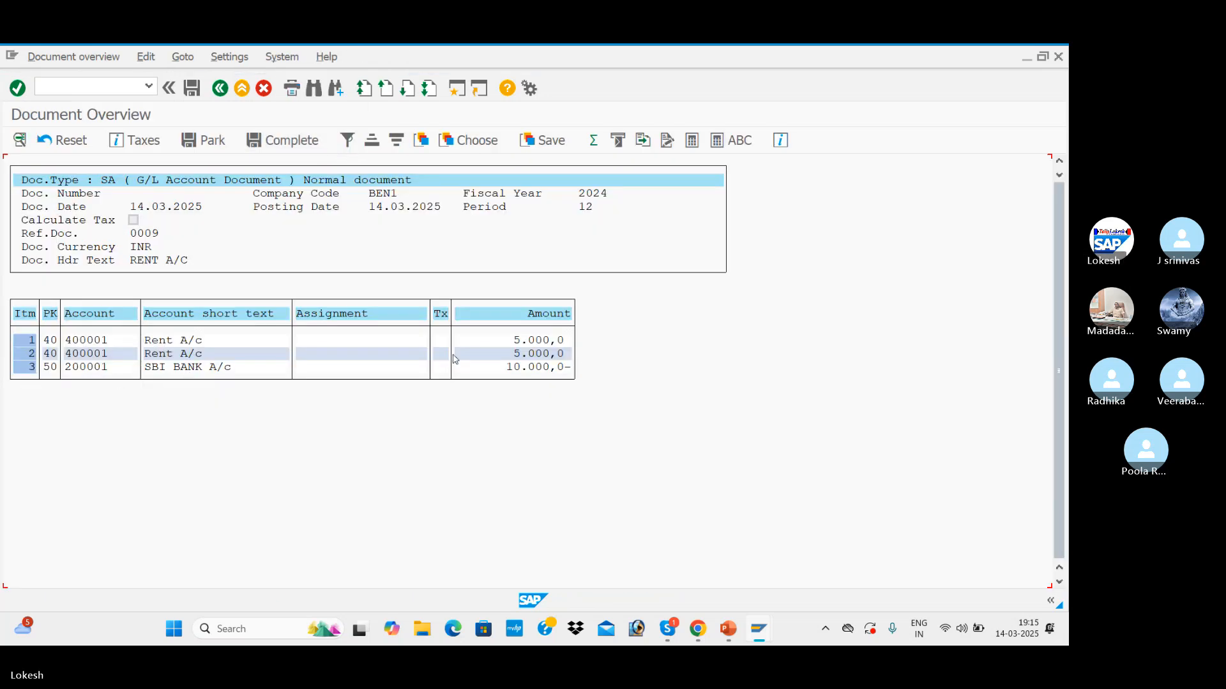
click(197, 91)
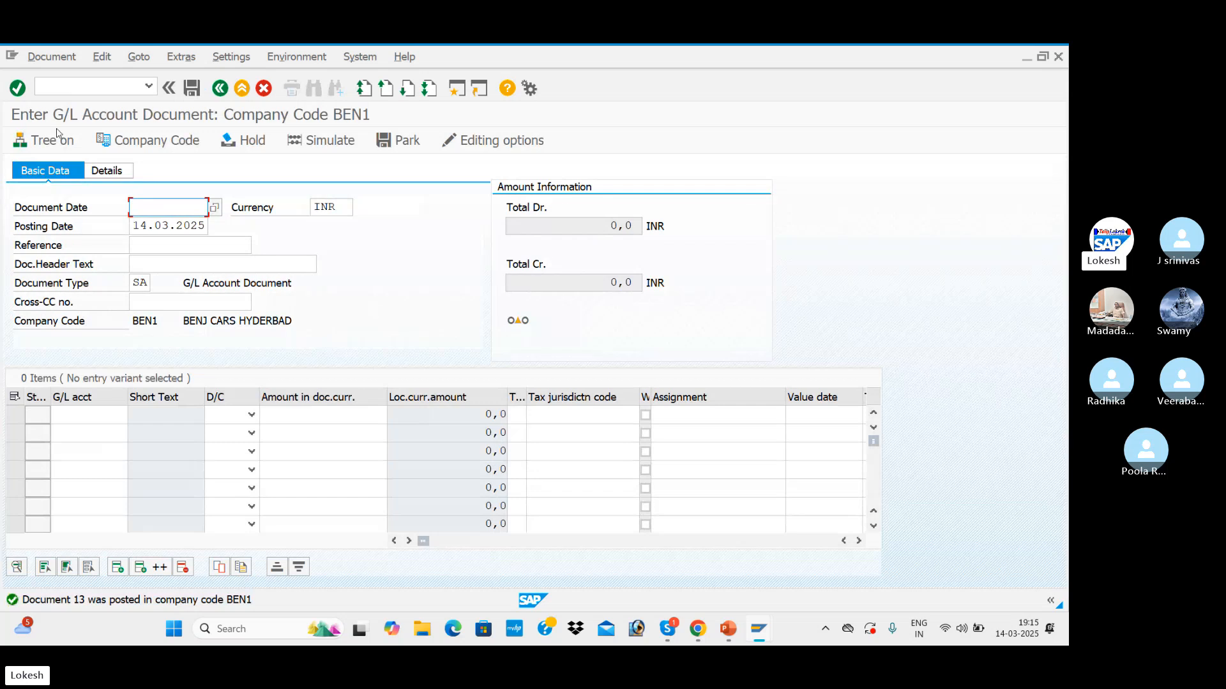
Display the rent document just posted and open the layout options of its line item list
click(71, 64)
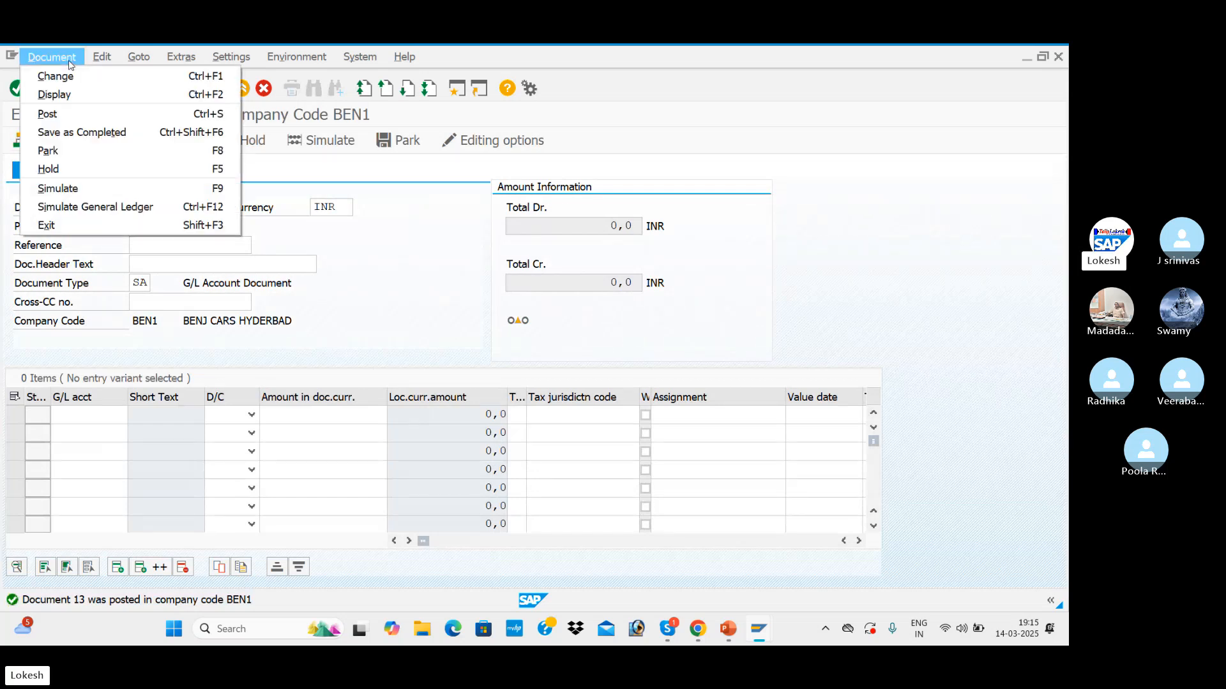
click(75, 95)
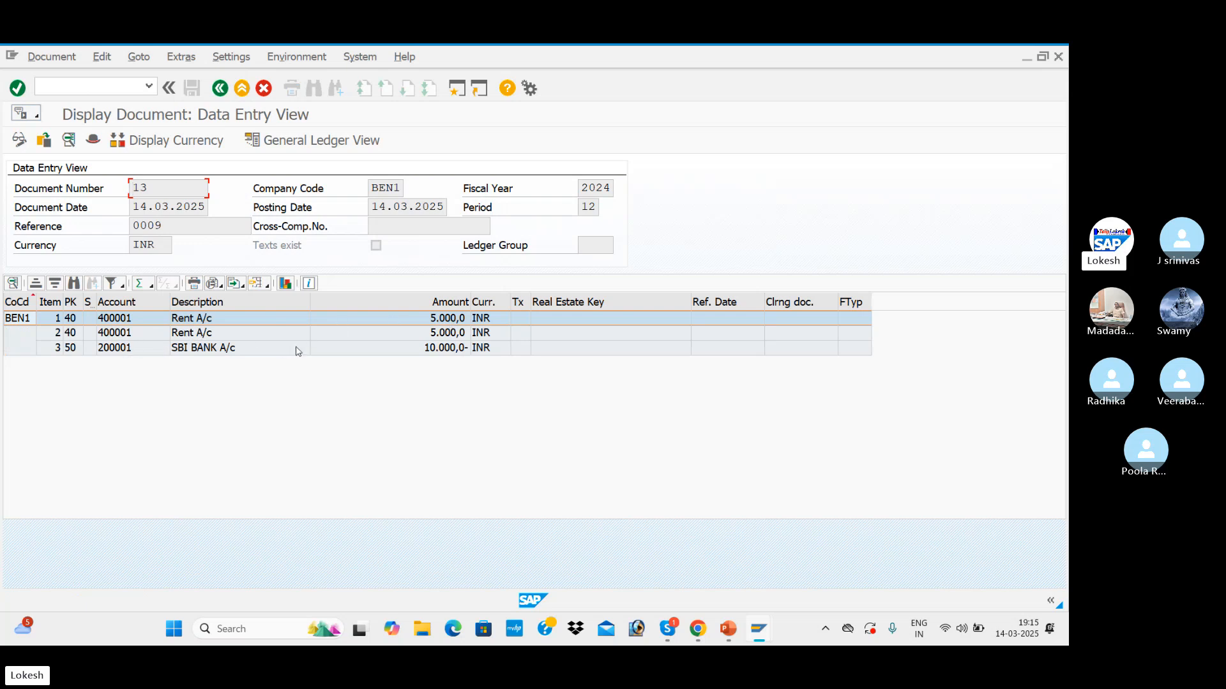
click(268, 286)
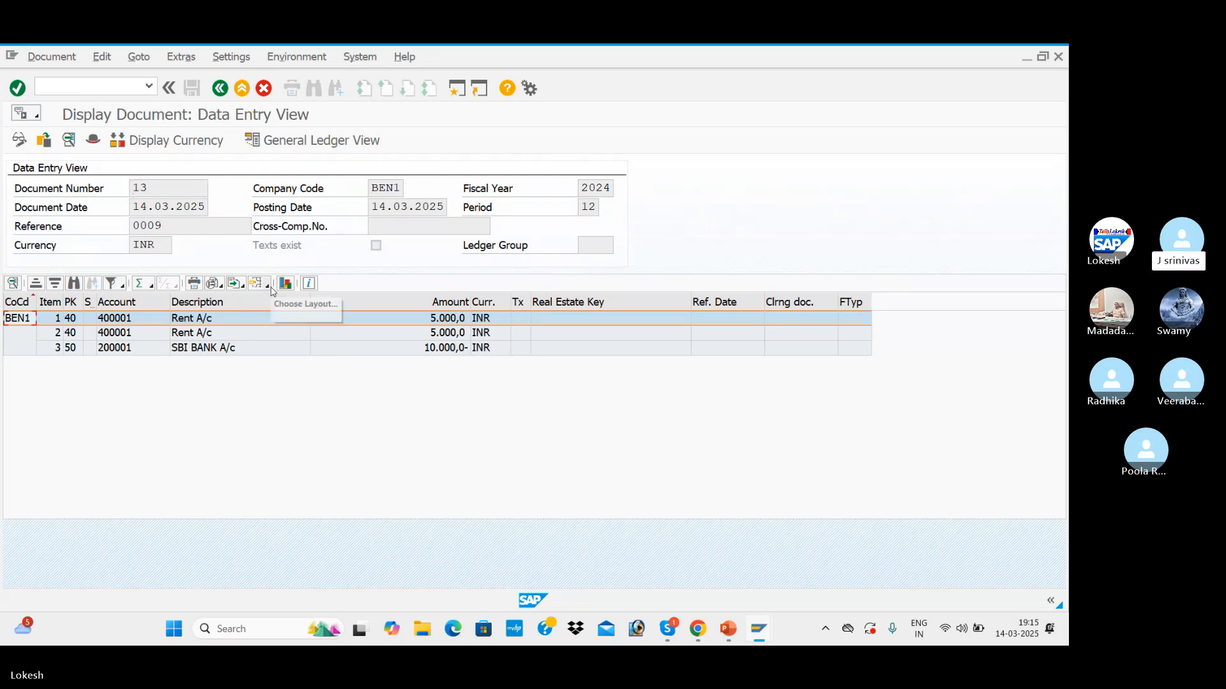
click(266, 287)
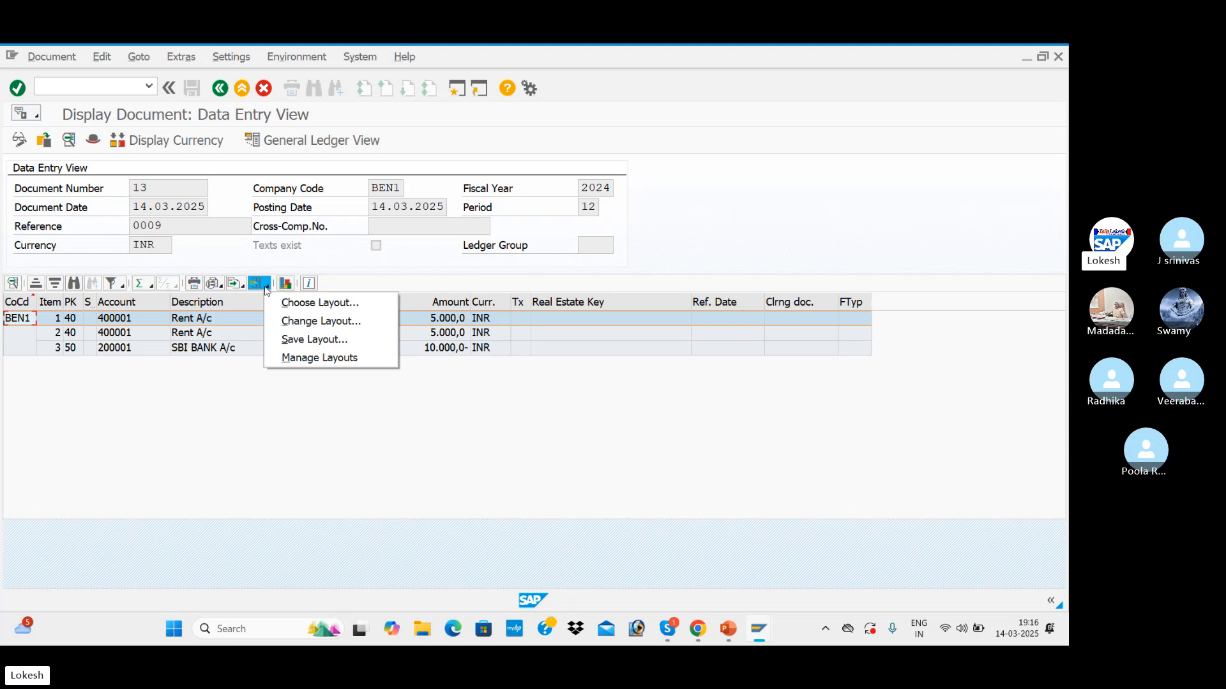
Switch to the COST CENTERS presentation in PowerPoint and examine Collection (1001) on the company cost center hierarchy slide
key(alt+Tab)
key(Page_Down)
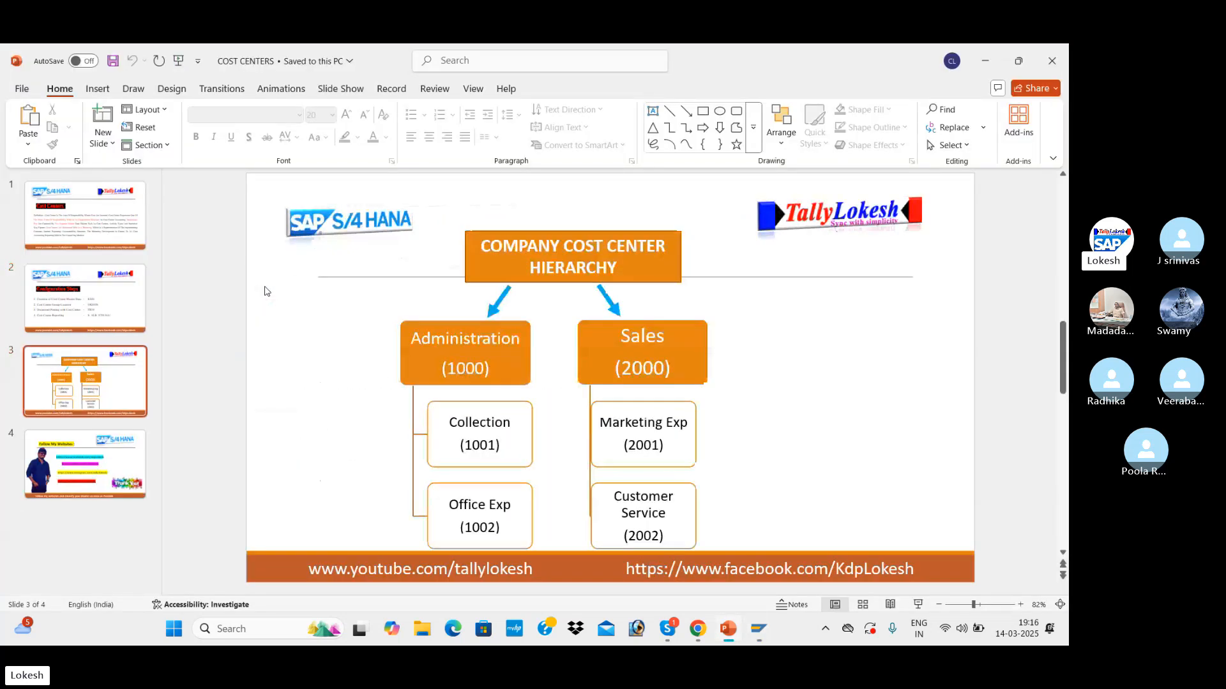
click(470, 439)
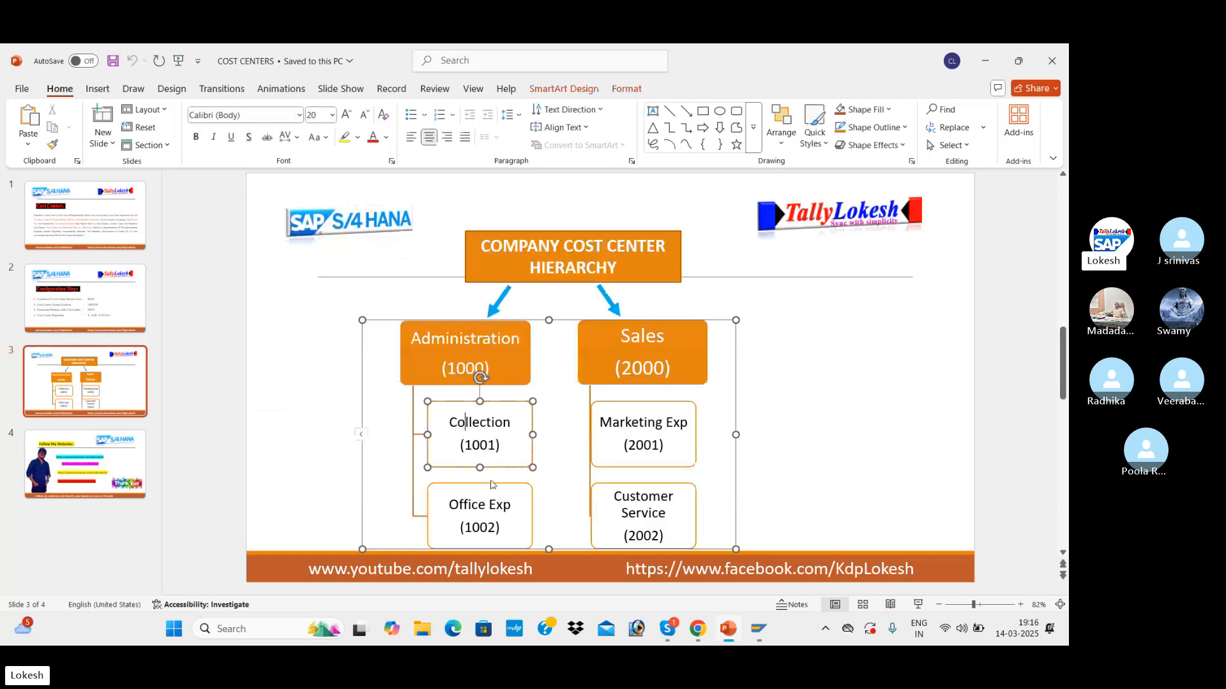
Examine Administration (1000) with its cost centers Collection (1001) and Office Exp (1002) on the hierarchy slide
click(485, 501)
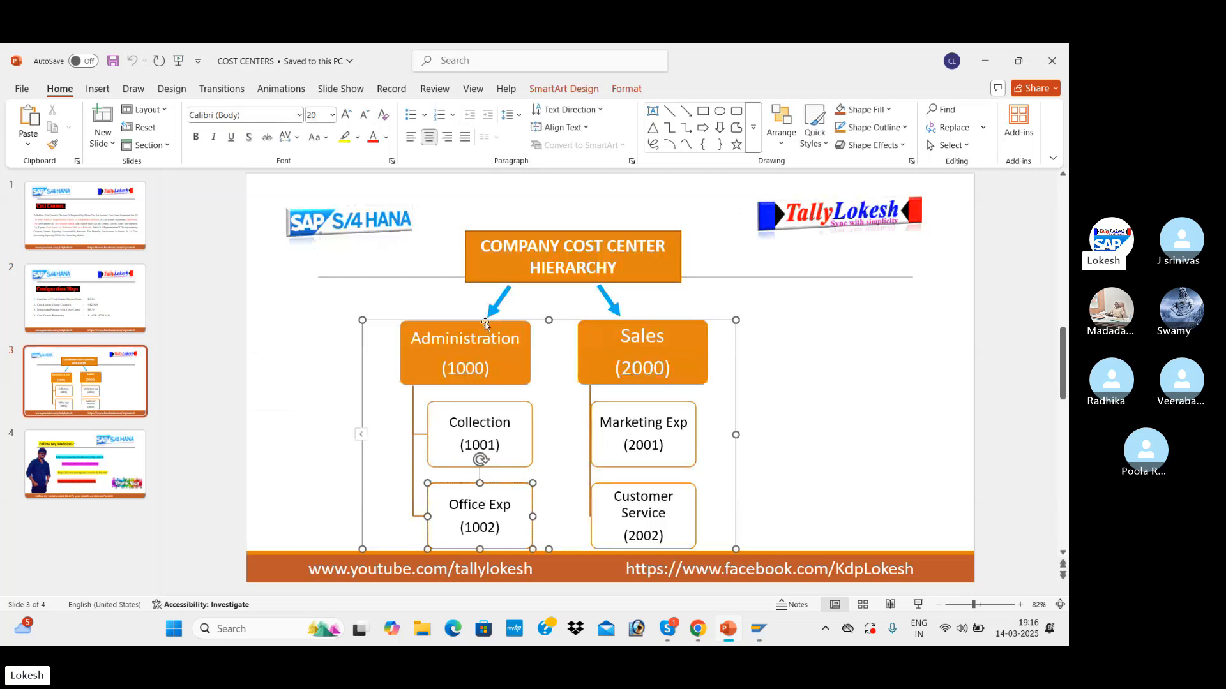
click(470, 346)
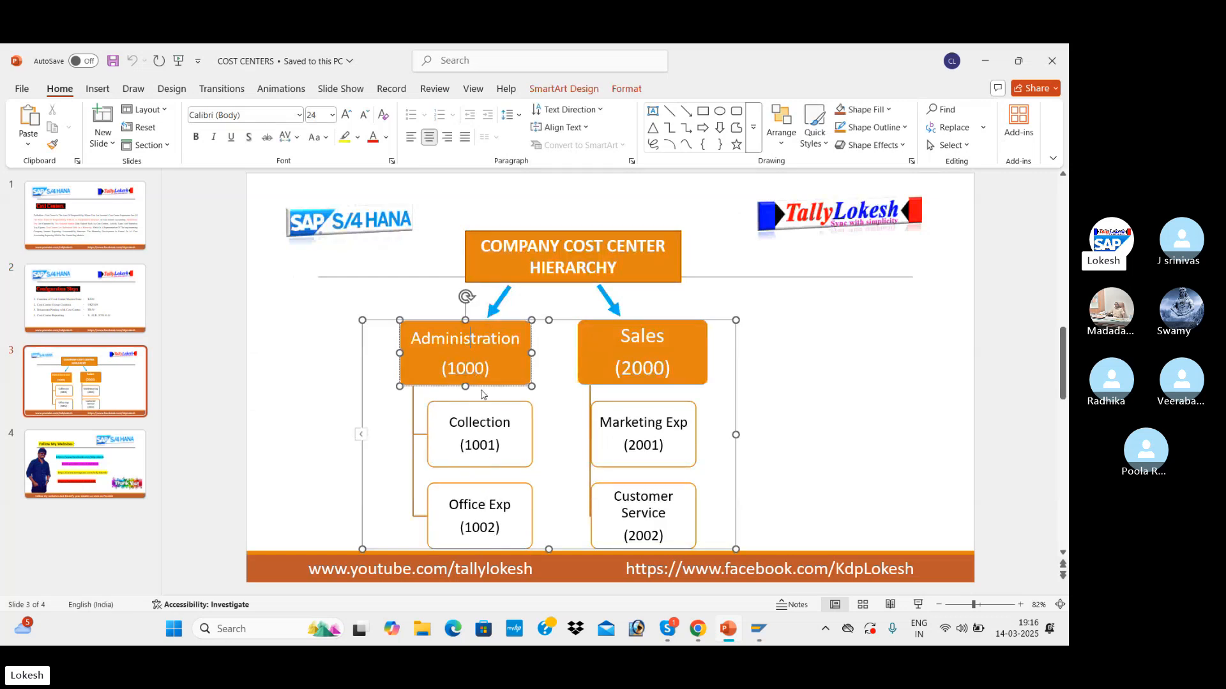
click(487, 423)
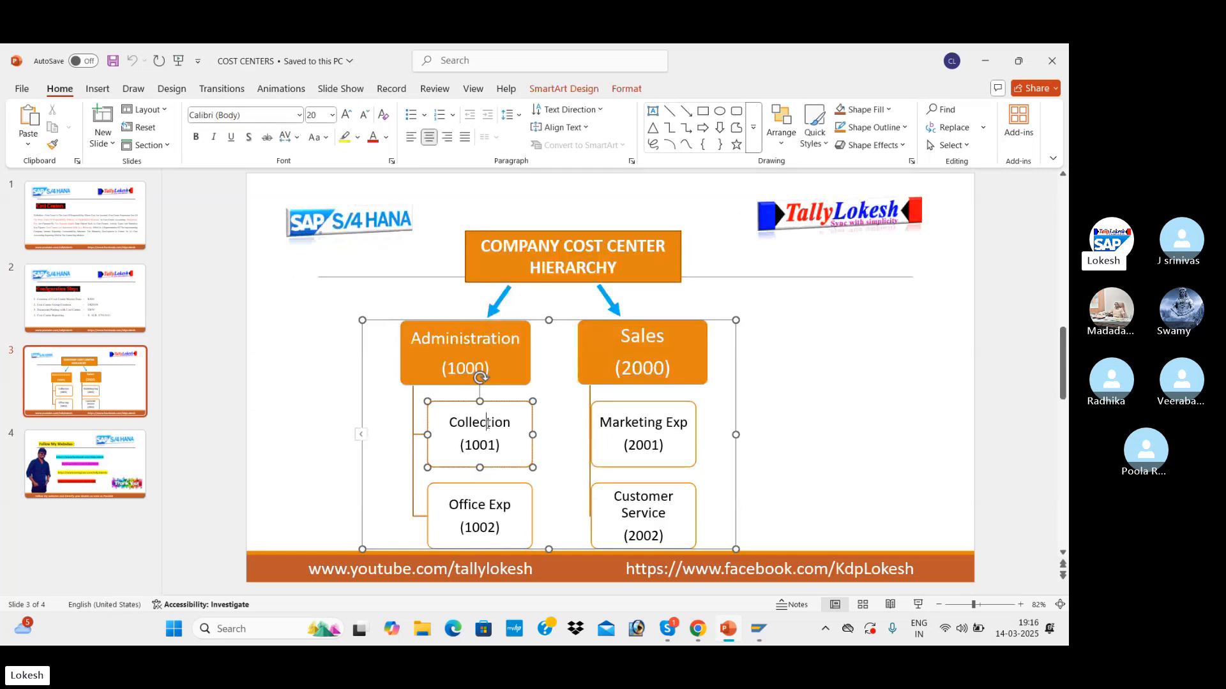
click(823, 390)
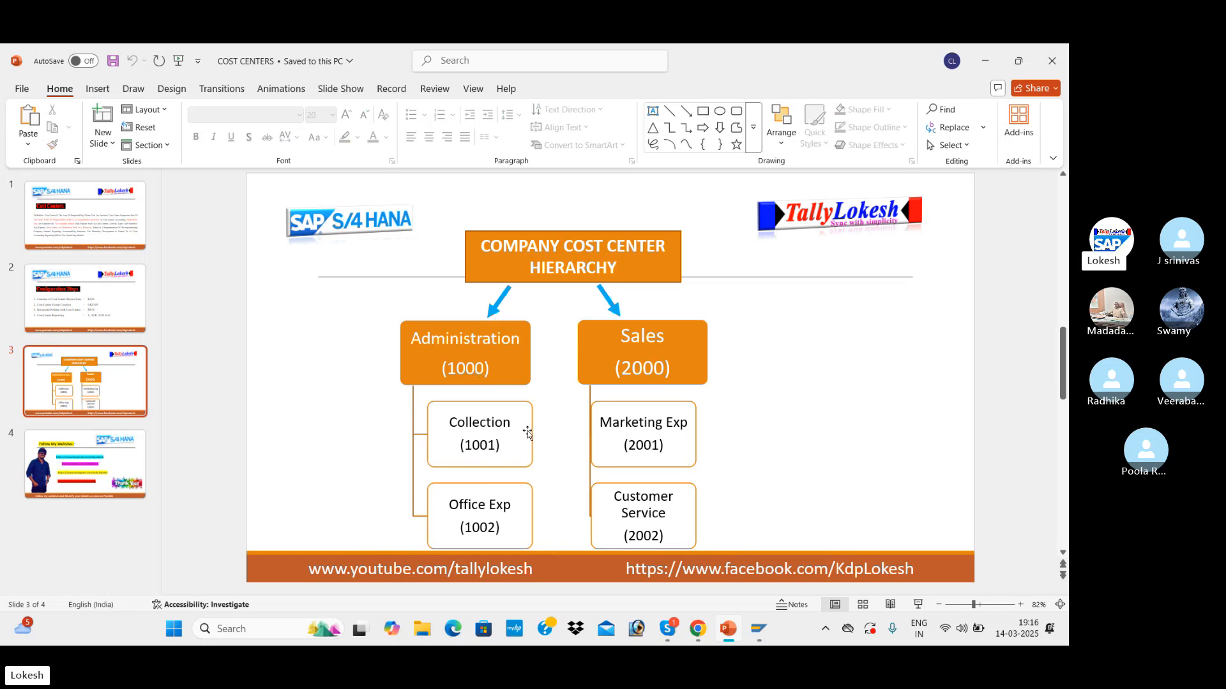
Switch to the posted rent document in SAP and apply a saved layout with the Cost Center column to its line items
key(alt+Tab)
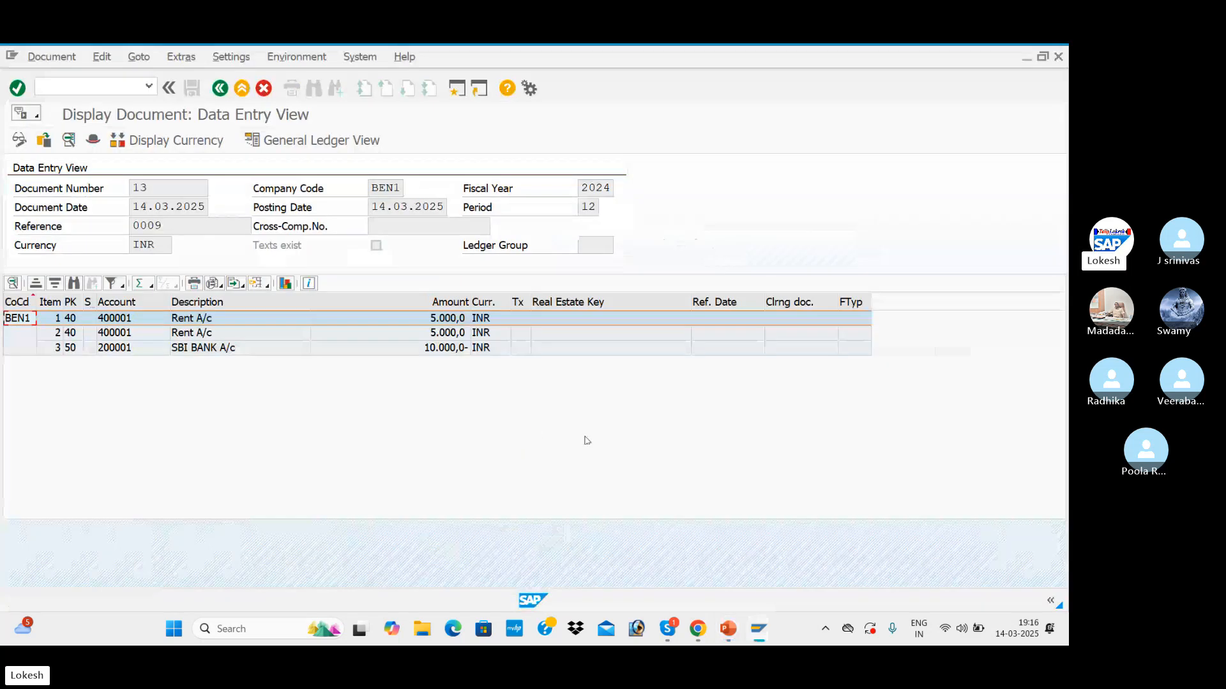
click(262, 287)
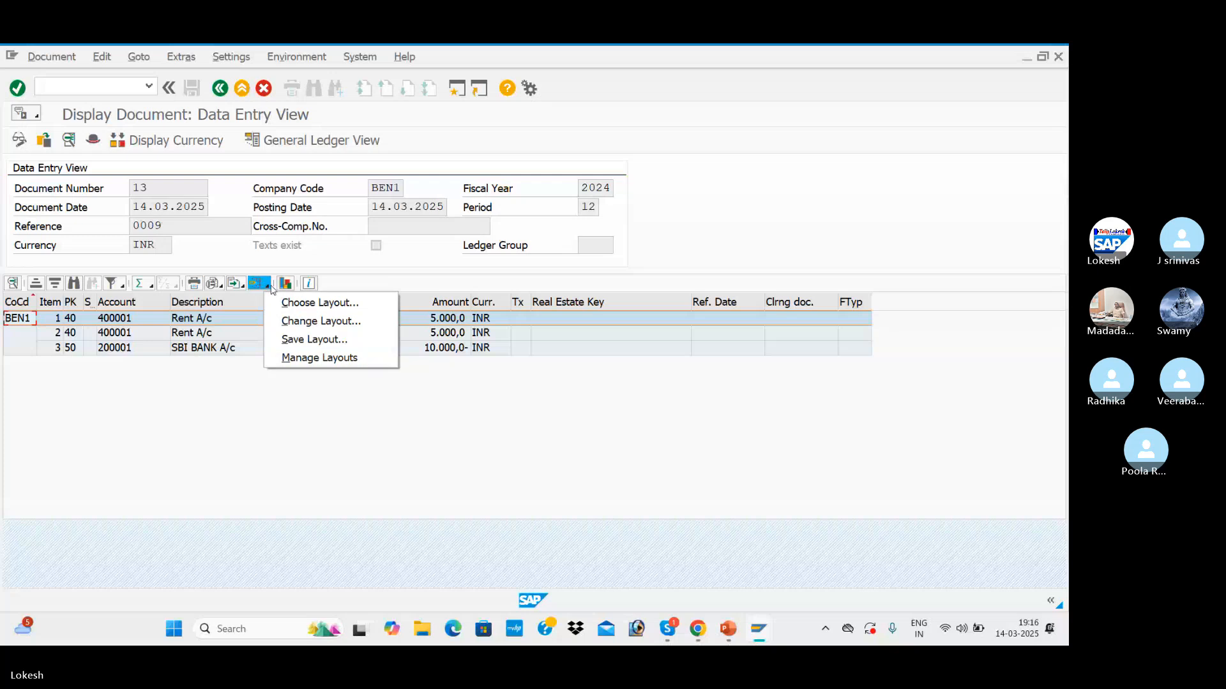
click(288, 304)
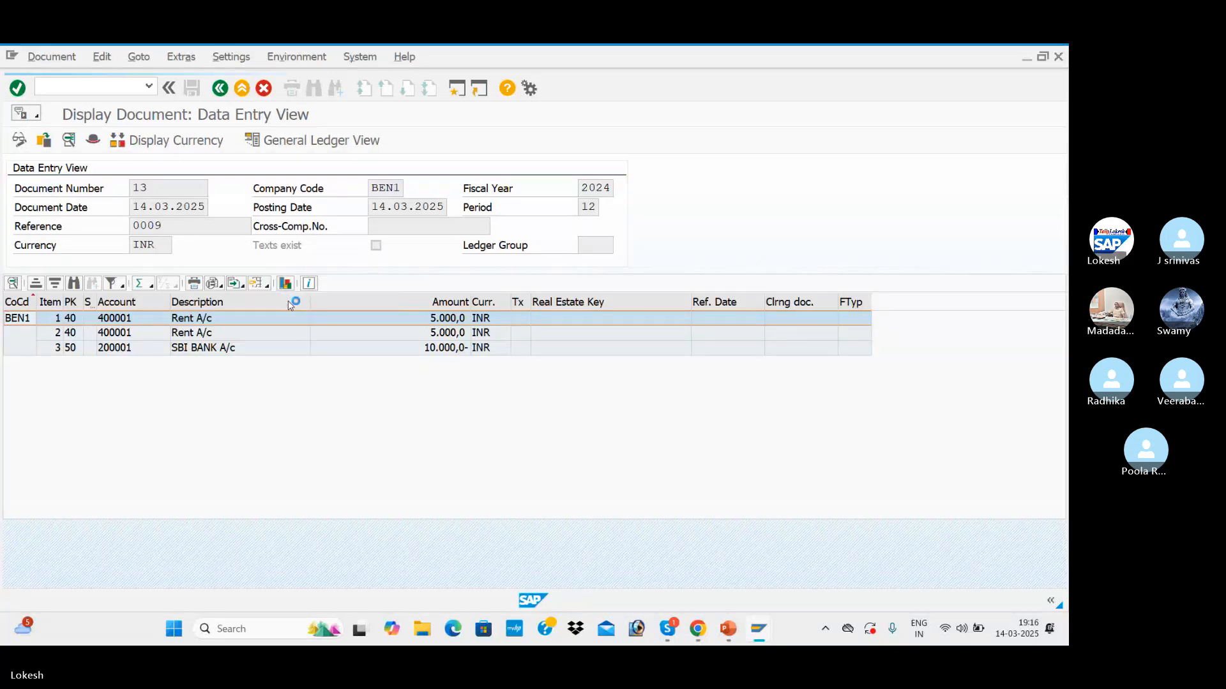
click(176, 266)
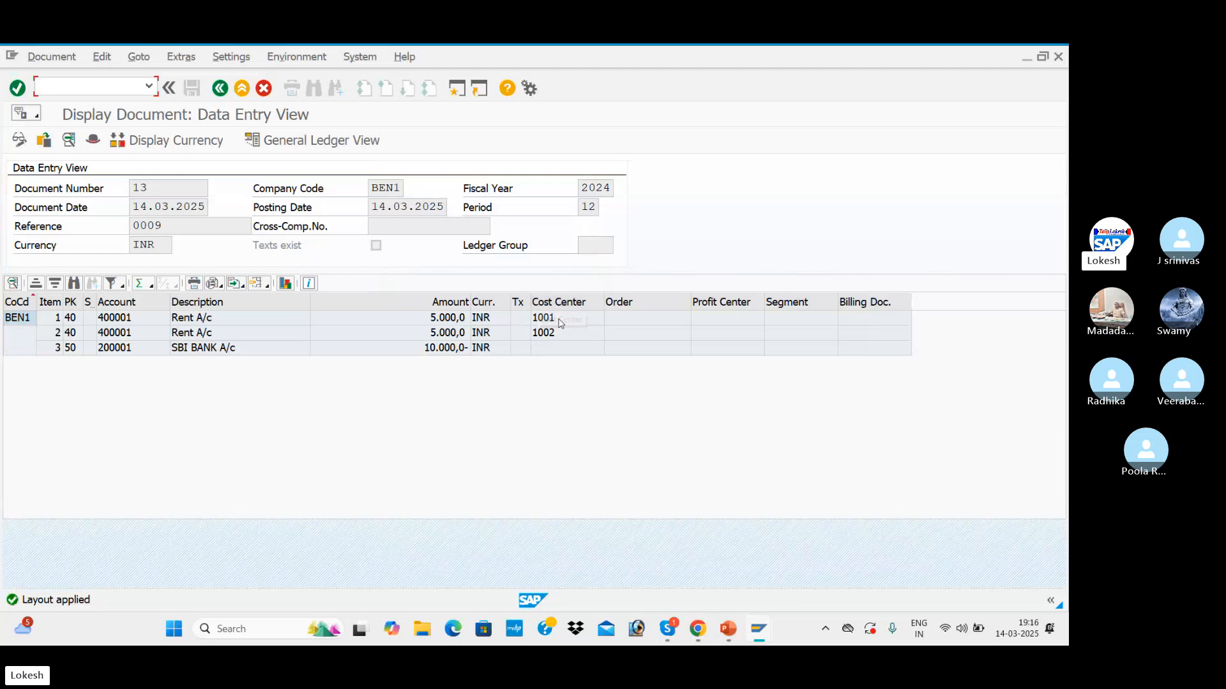
Switch to the PowerPoint slide and compare the document's cost centers with Collection (1001) and Office Exp (1002)
key(alt+Tab)
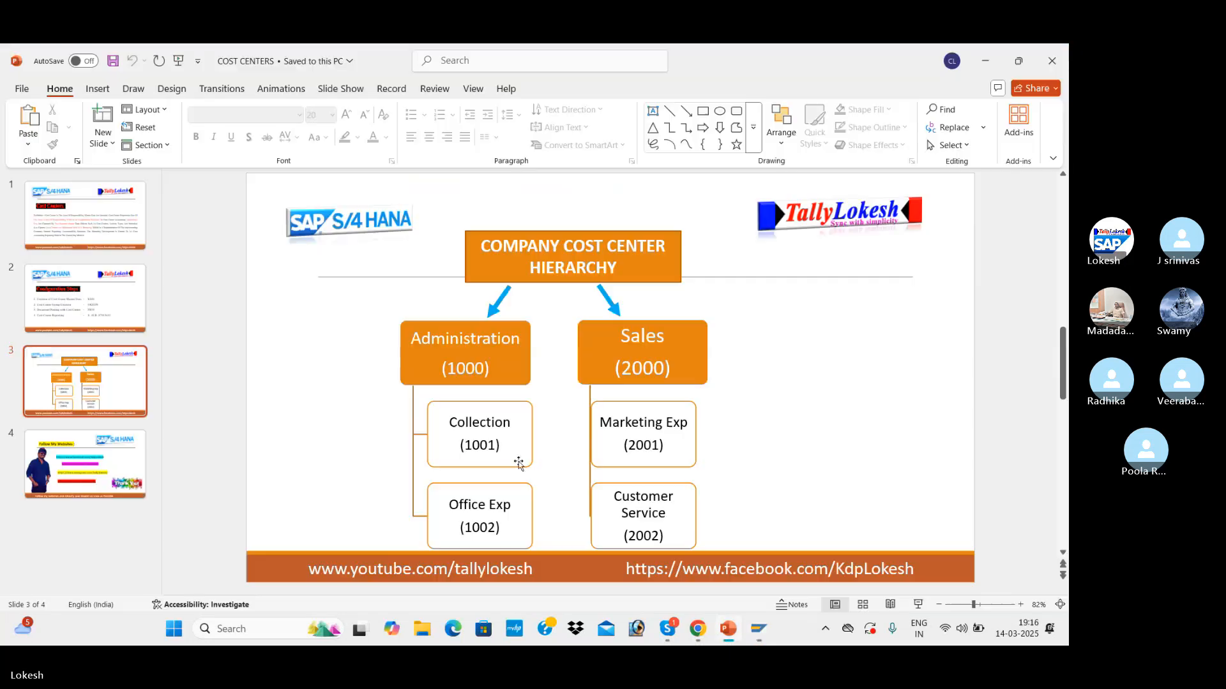
click(481, 424)
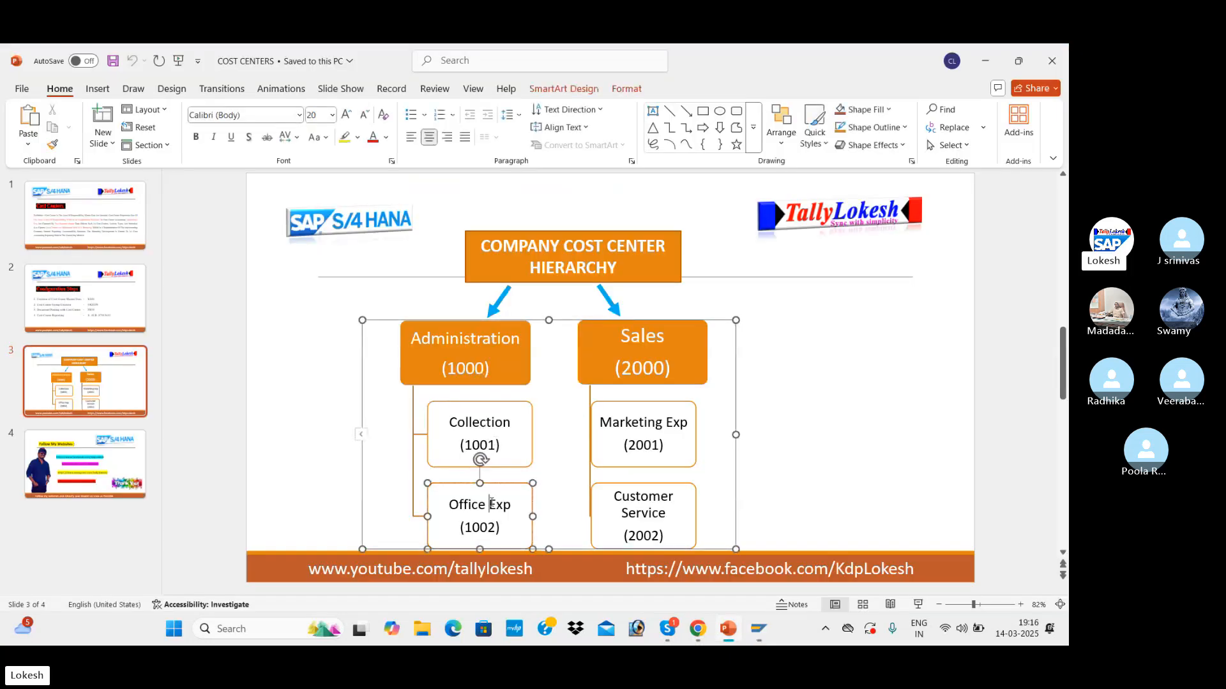
Return to SAP, leave the displayed document and start the G/L account line item display with transaction FBL3N
key(alt+Tab)
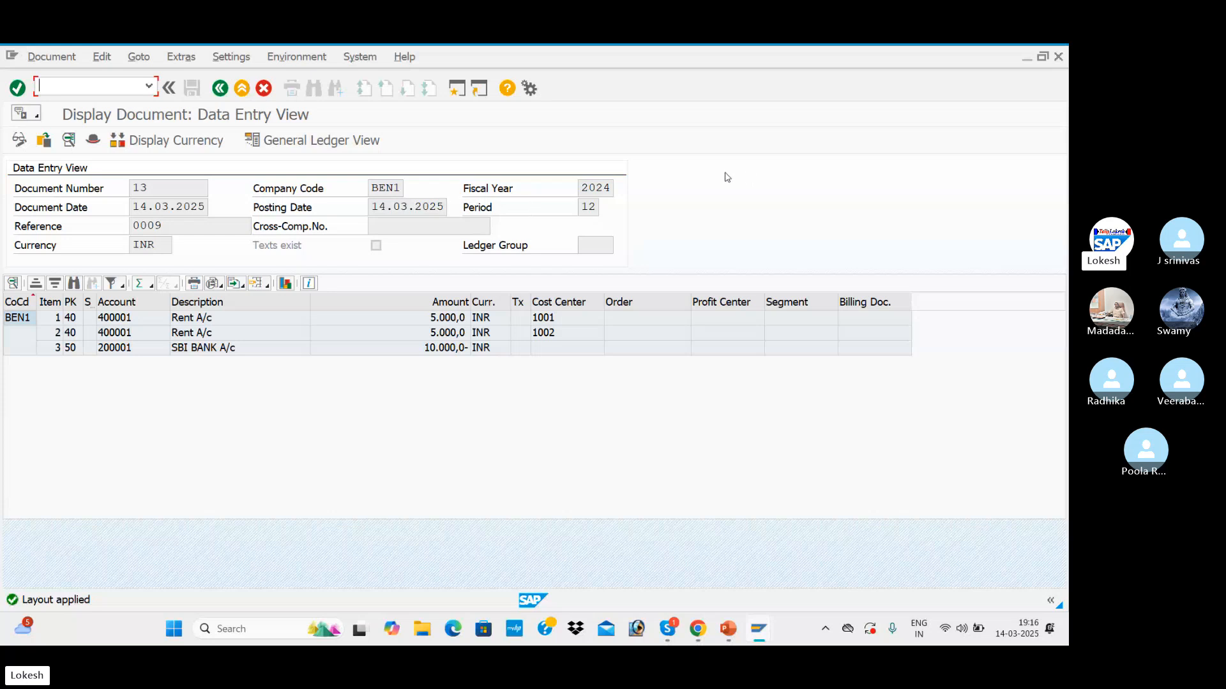
click(220, 89)
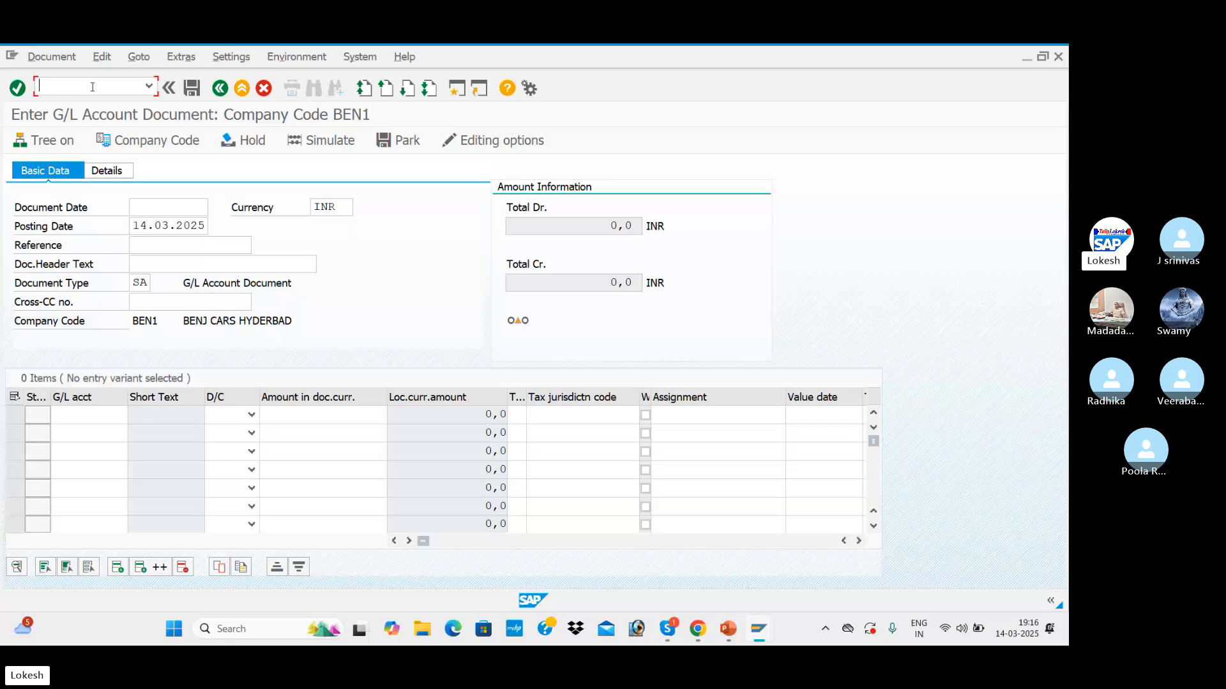
text(/NFBL)
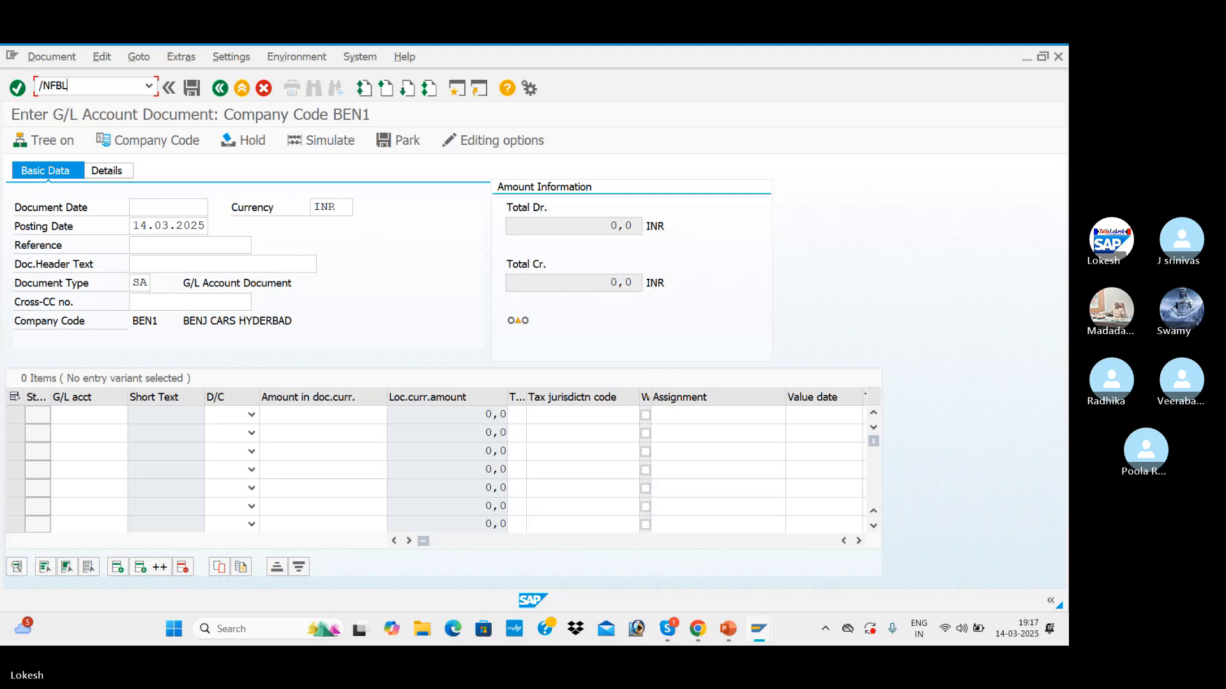
text(3N)
key(Return)
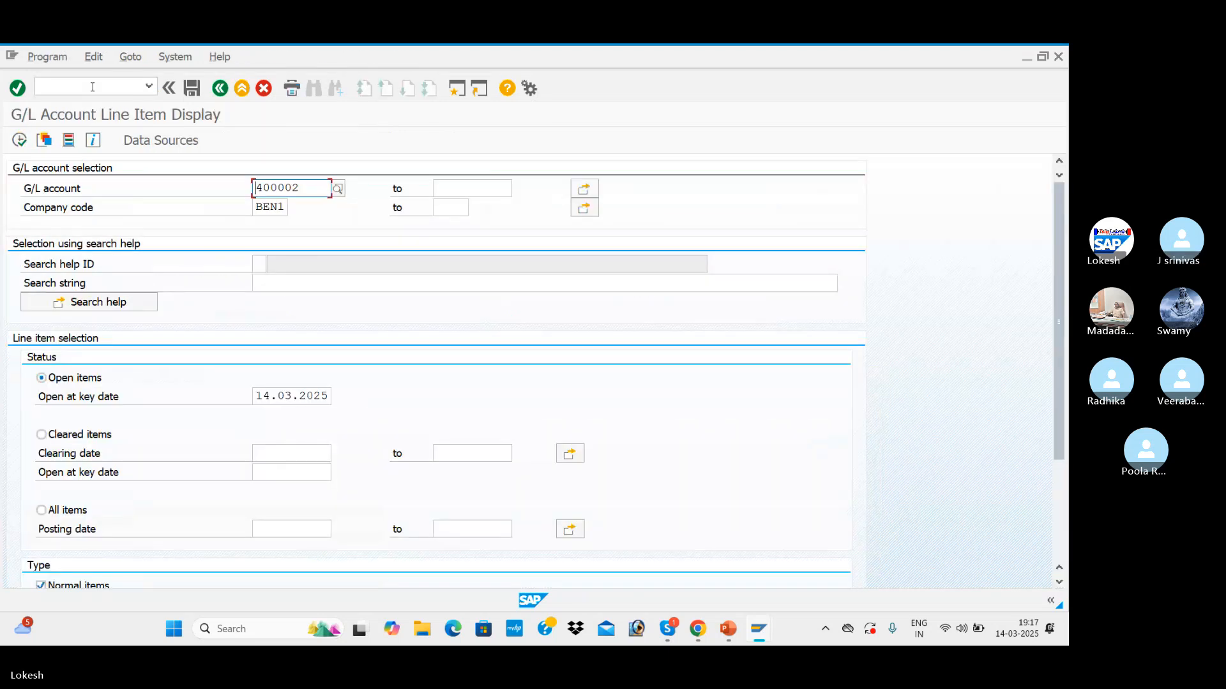
Look up the G/L accounts of company code BEN1 and select Rent Account 400001 for the line item report
click(338, 190)
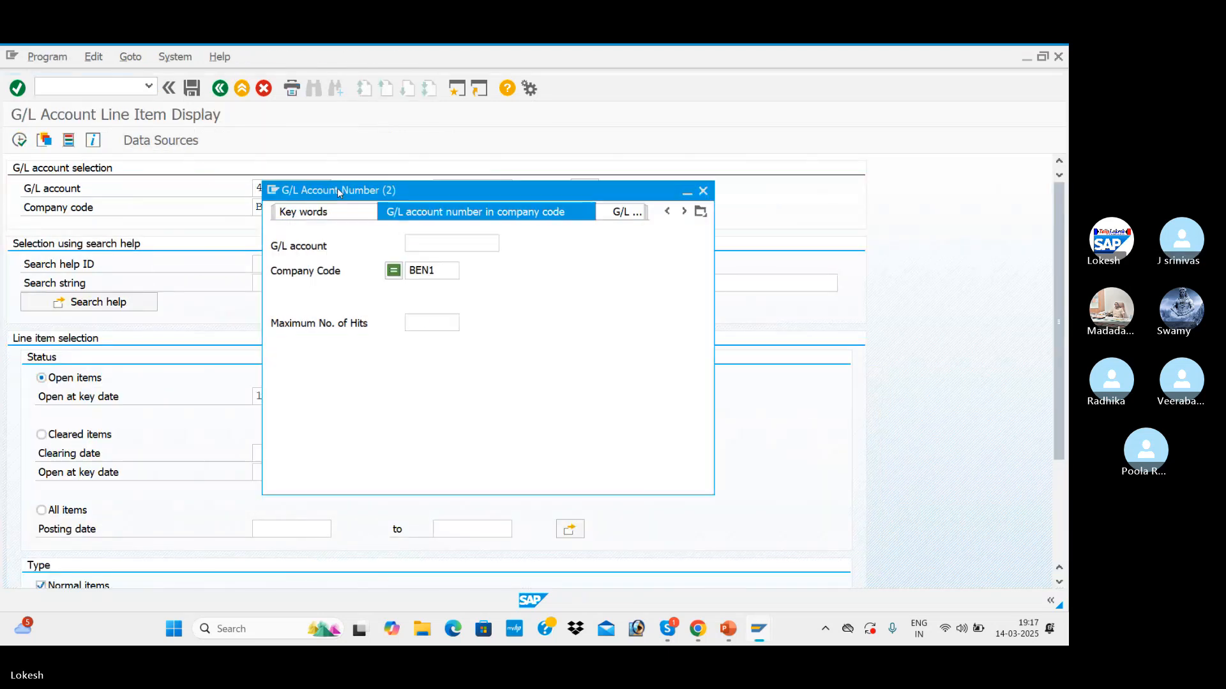
key(Return)
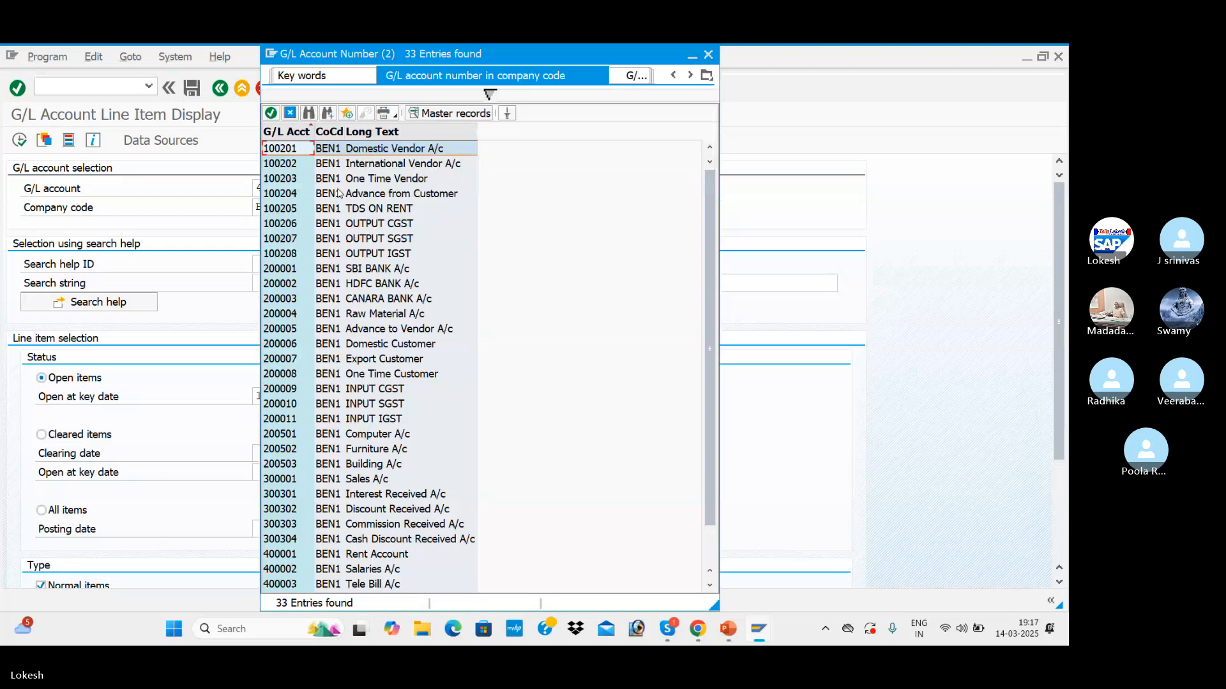
key(Down)
key(Down)
key(Down)
key(Down)
key(Down)
key(Down)
key(Down)
key(Down)
key(Down)
key(Down)
key(Down)
key(Down)
key(Down)
key(Down)
key(Down)
key(Down)
key(Down)
key(Down)
key(Down)
key(Down)
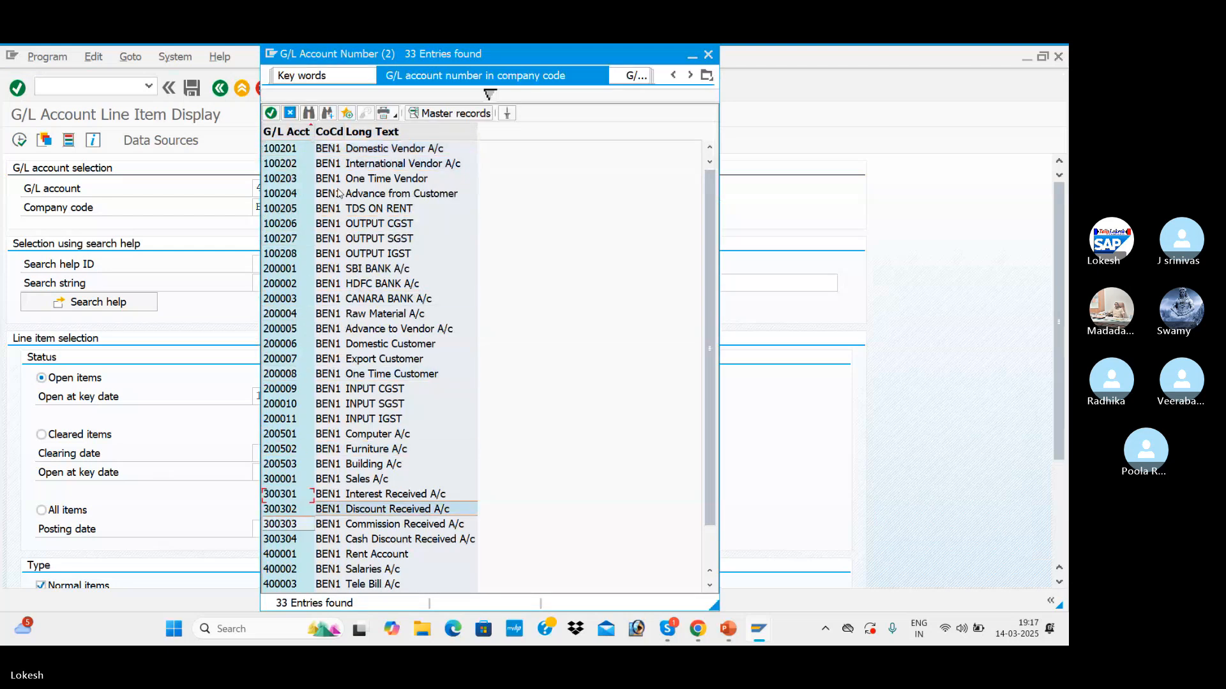
key(Return)
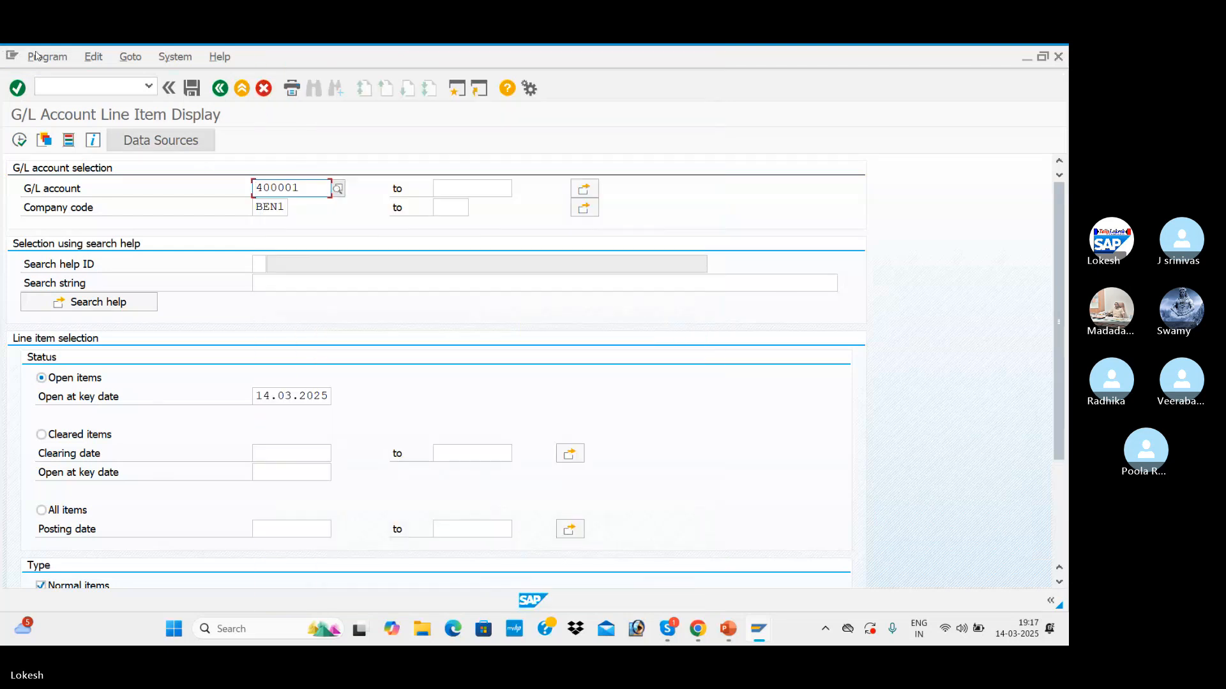
Run the line item report for account 400001 and examine the items dated 14.03.2025
click(25, 145)
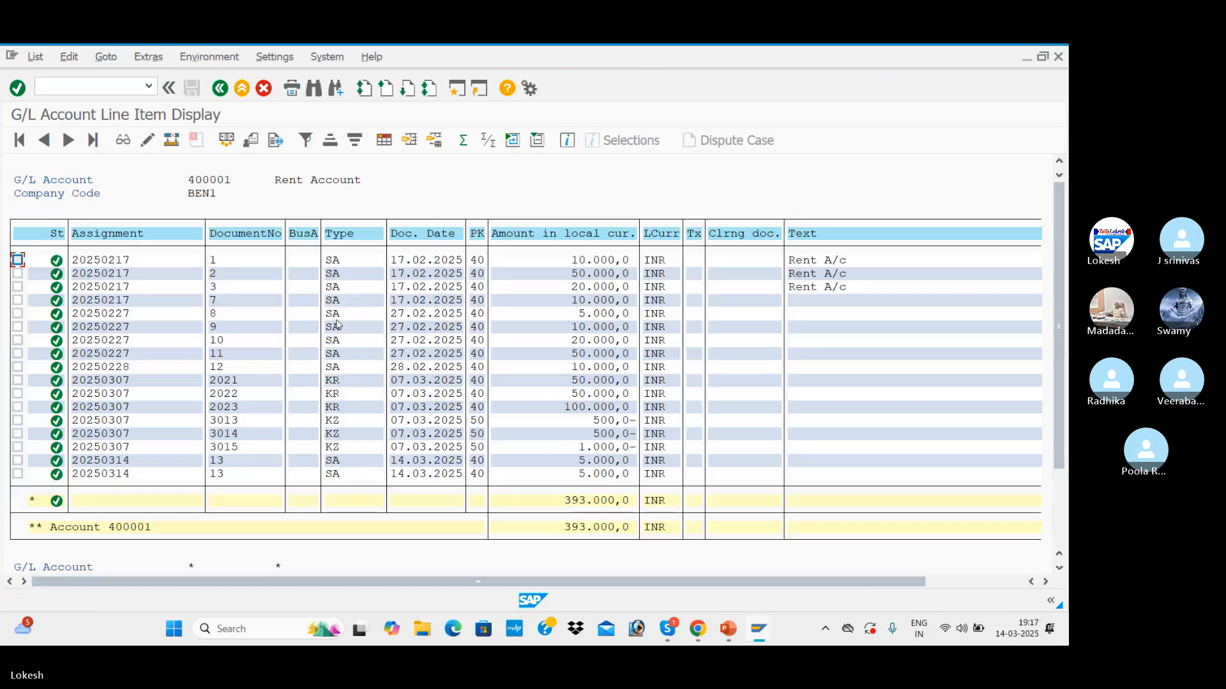
click(437, 473)
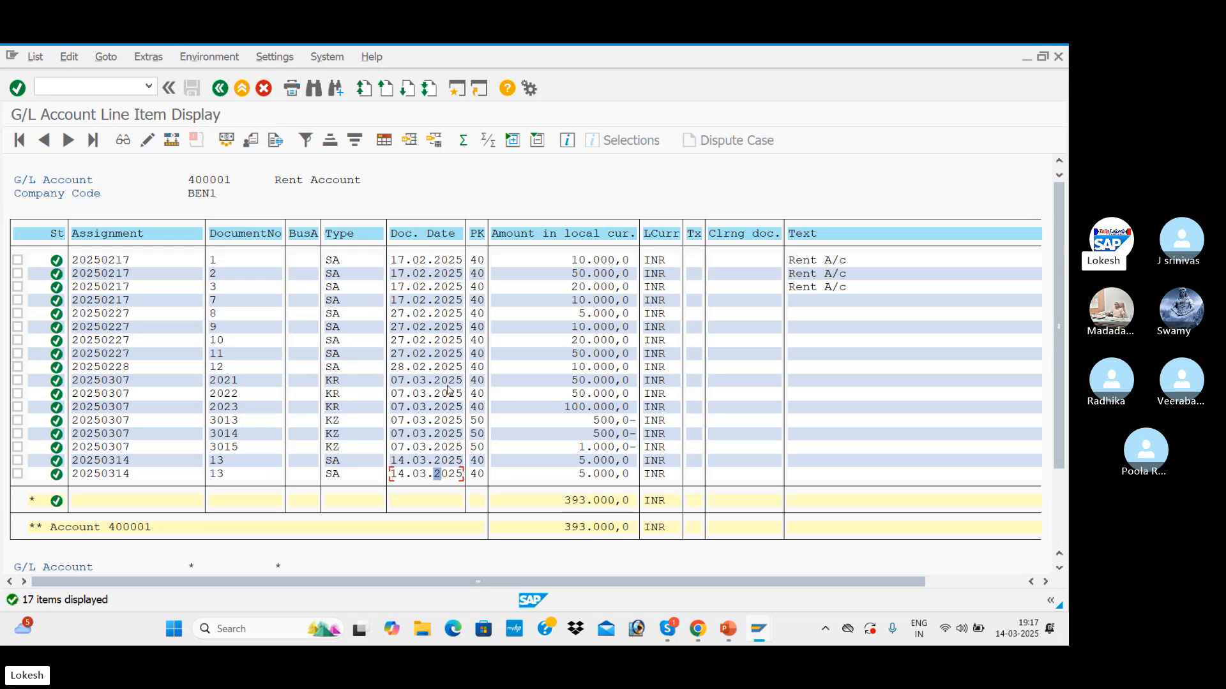
key(alt+Tab)
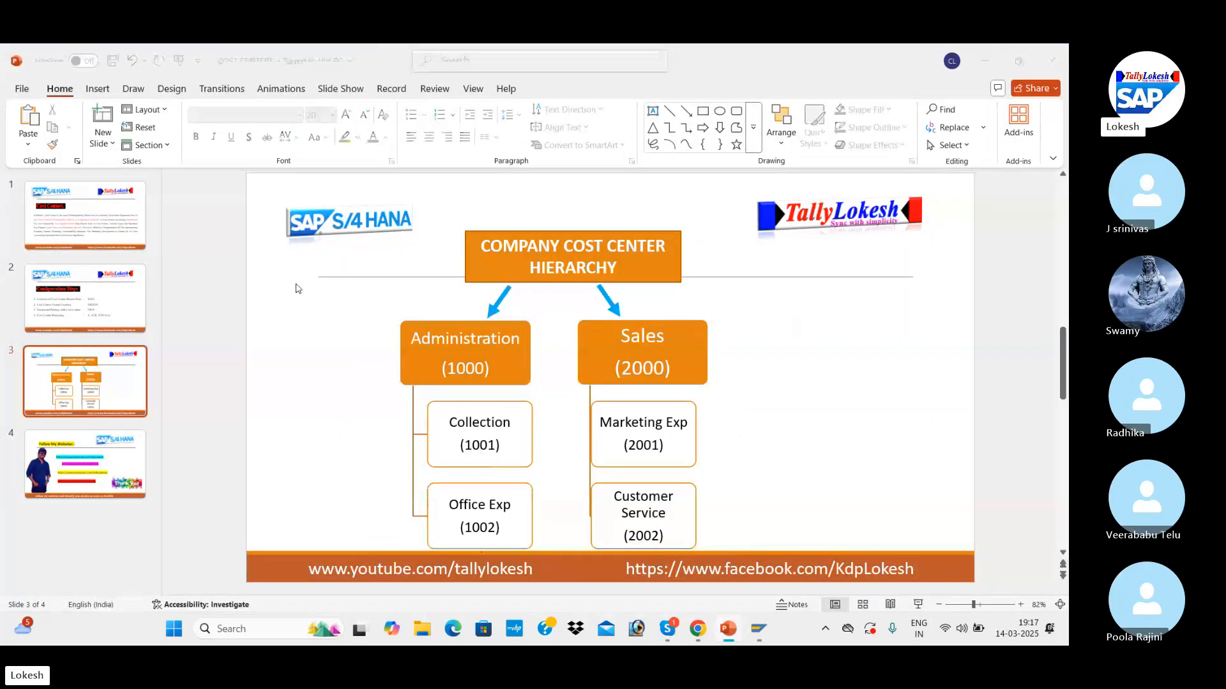
key(alt+Tab)
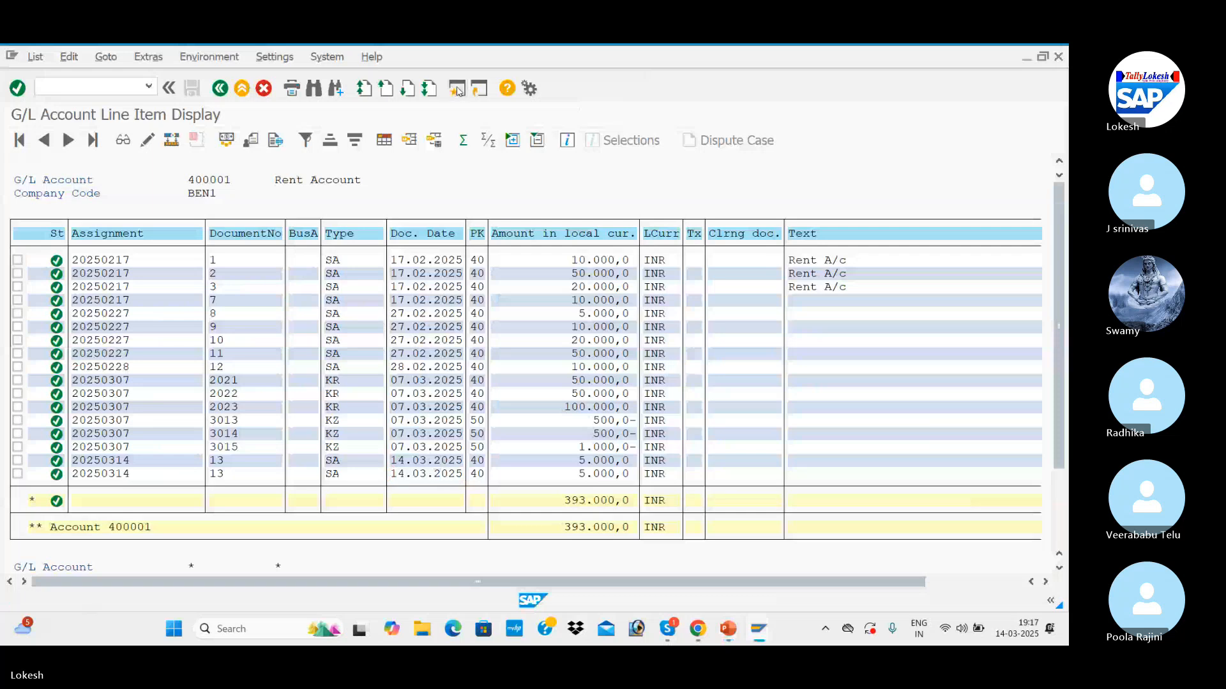
Open a new SAP session and start transaction FB50 in it
click(458, 89)
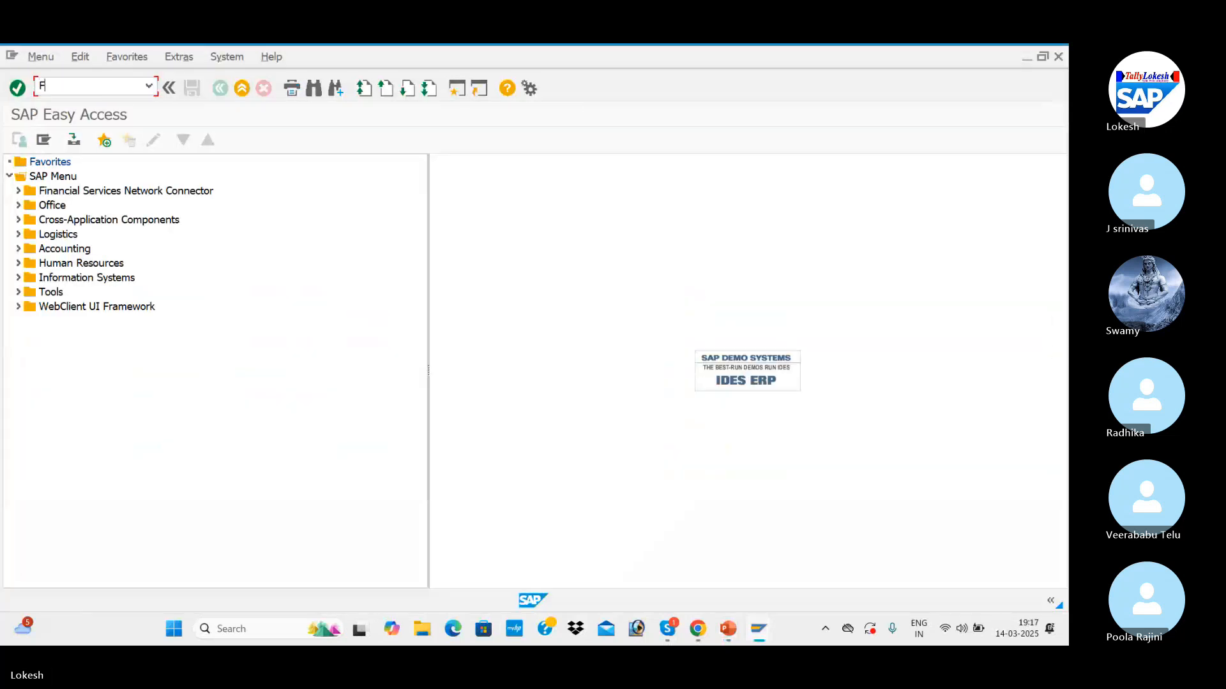
text(FB50)
key(Return)
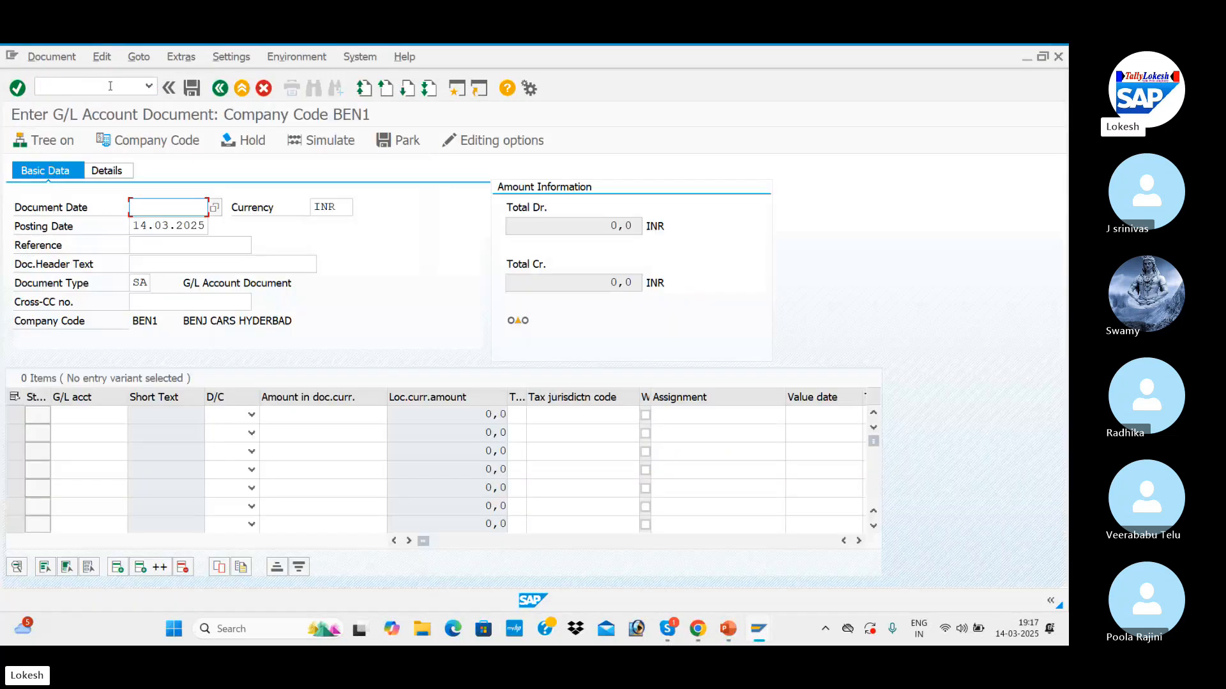
Set the new G/L document's date to 14.03.2025 and its reference to 0010
text(14.03.2025)
key(Tab)
key(Tab)
key(Tab)
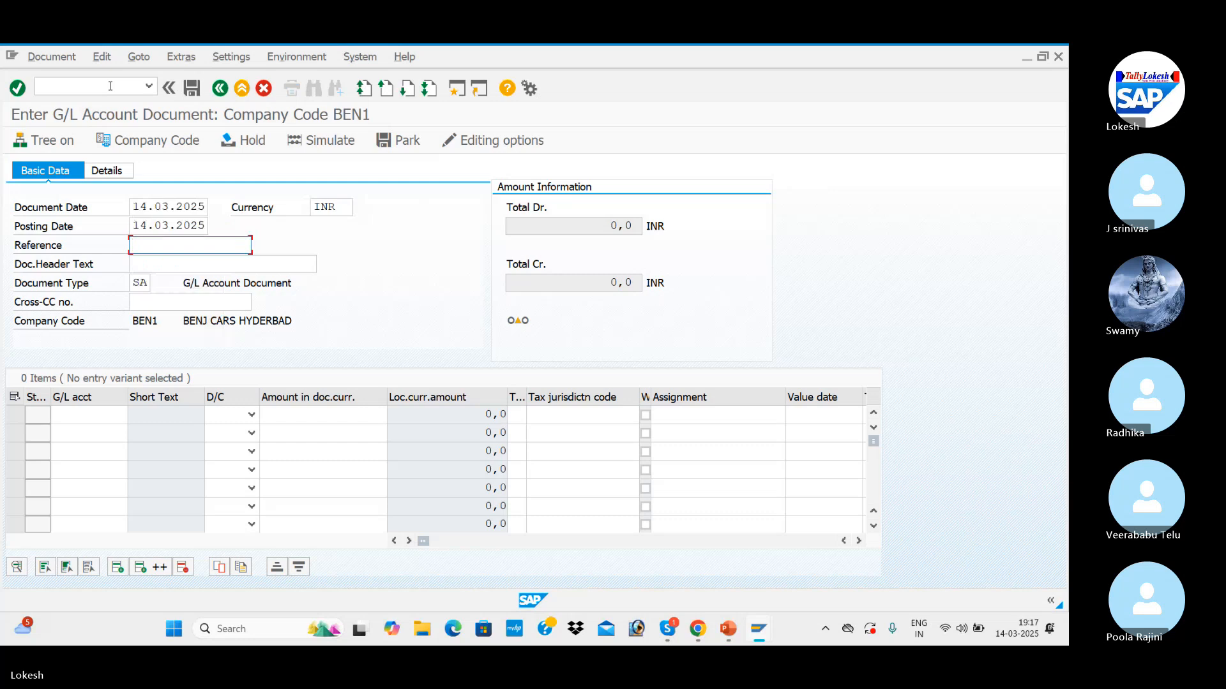
text(0009)
key(Tab)
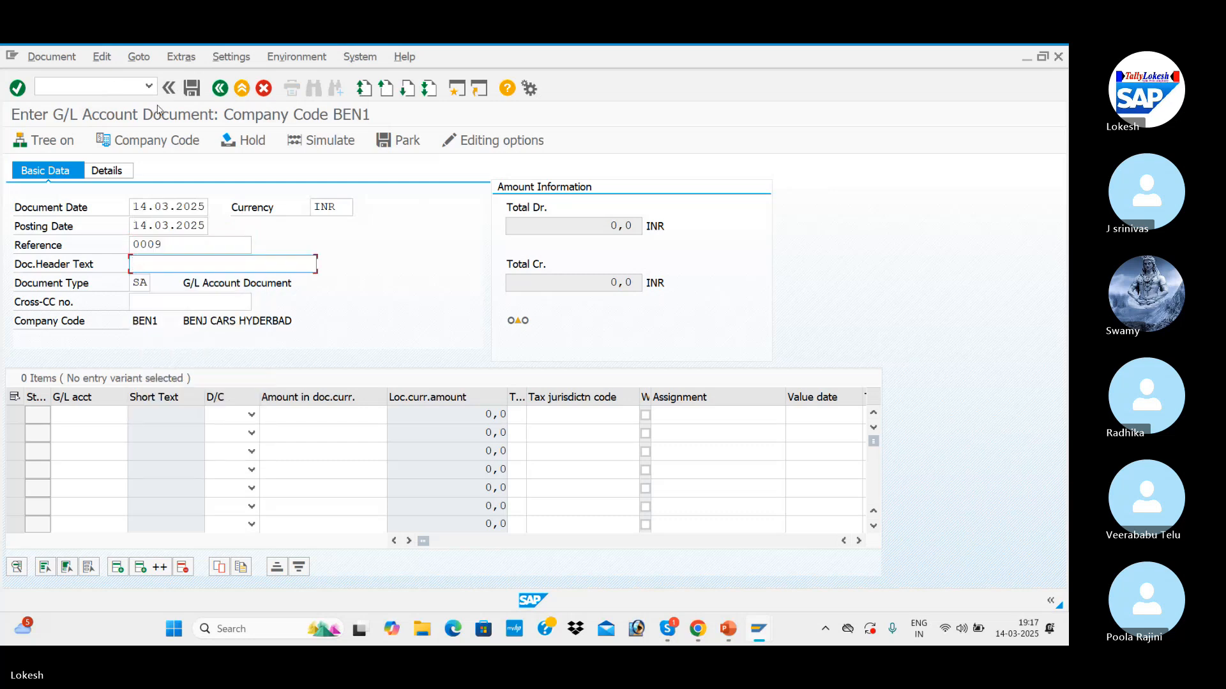
click(183, 238)
key(BackSpace)
text(10)
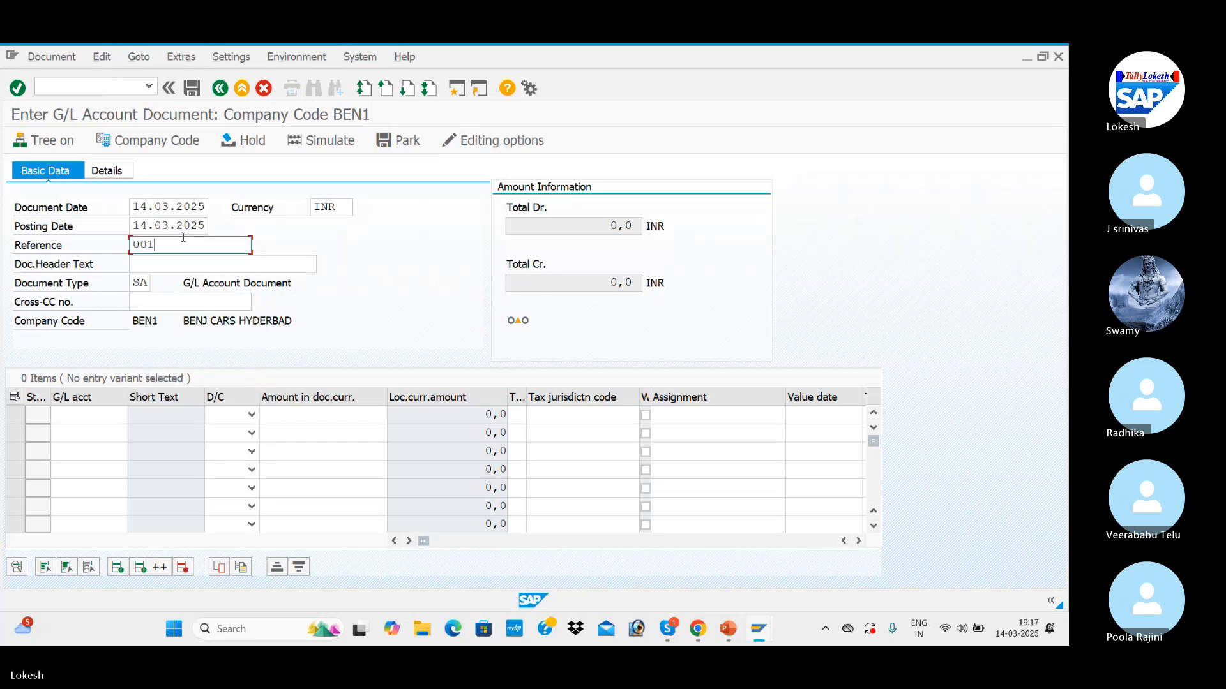
Set the document header text to Salaries A/c and go to the first line item
key(Tab)
key(Down)
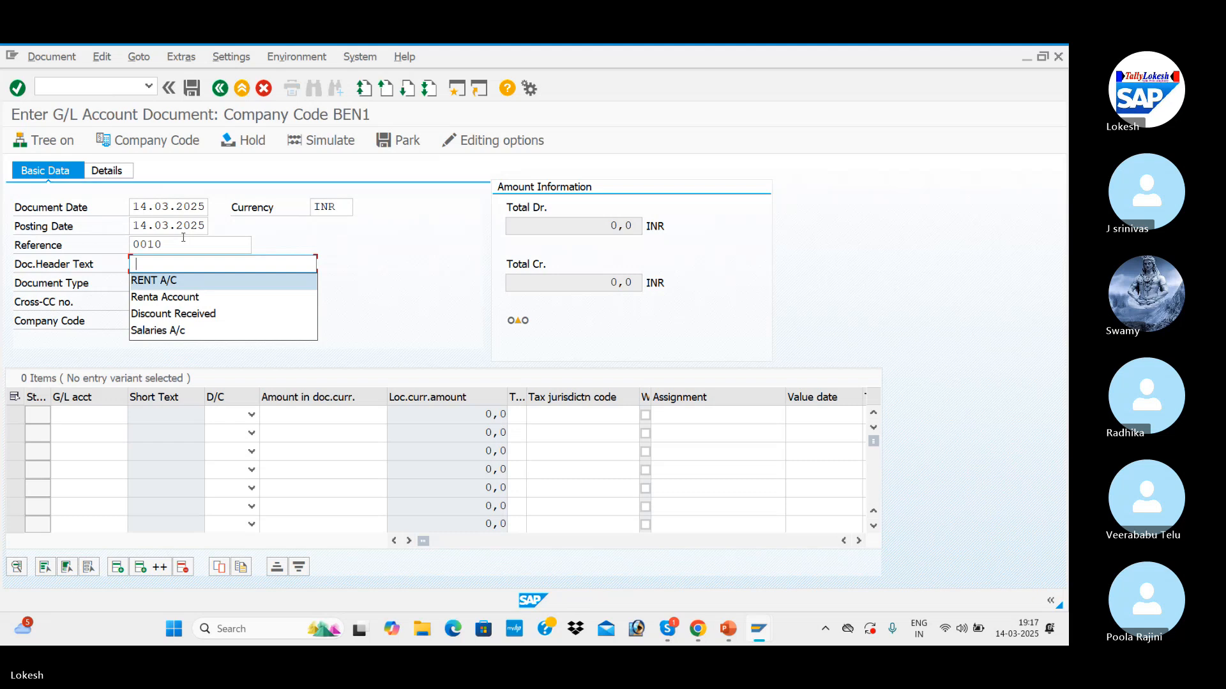
key(Down)
key(Down)
key(Down)
key(Return)
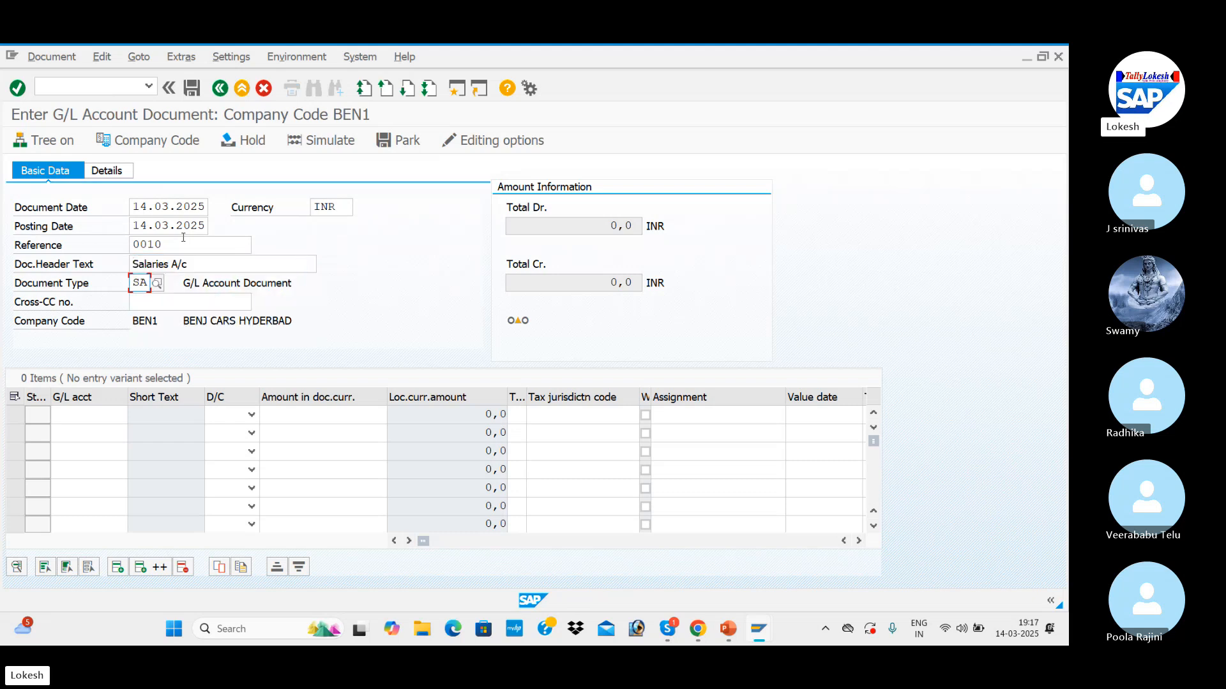
key(Return)
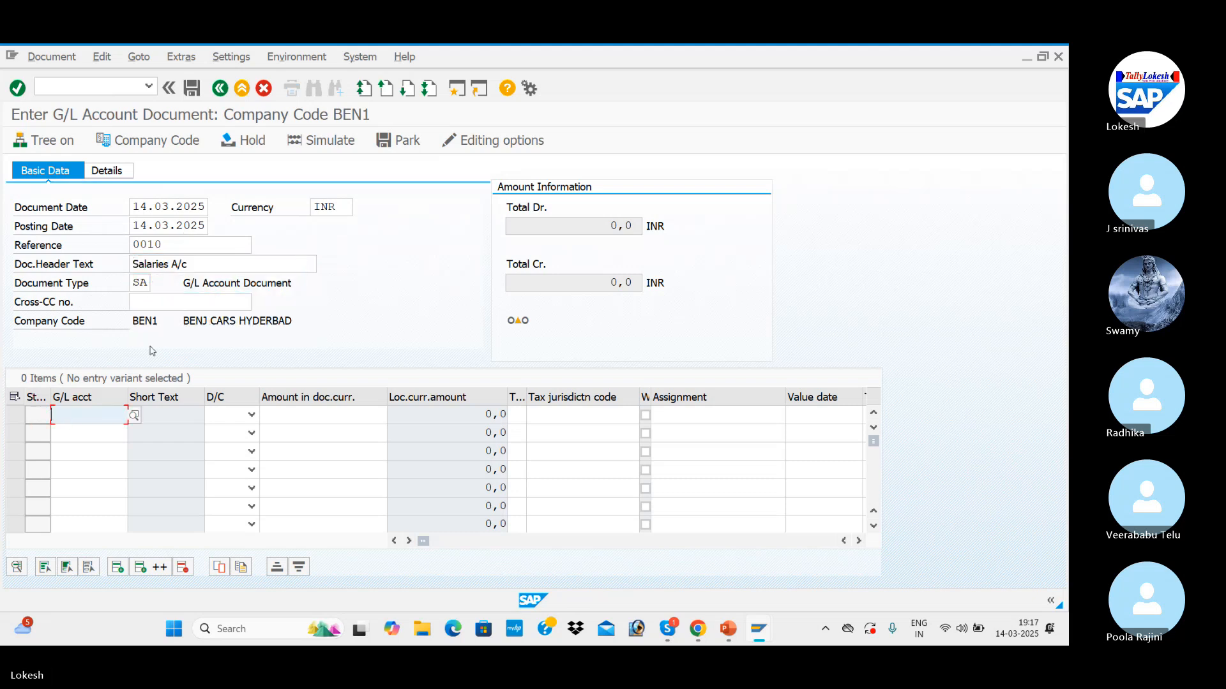
Look up the BEN1 G/L accounts and assign Salaries A/c 400002 to the first line item
click(134, 415)
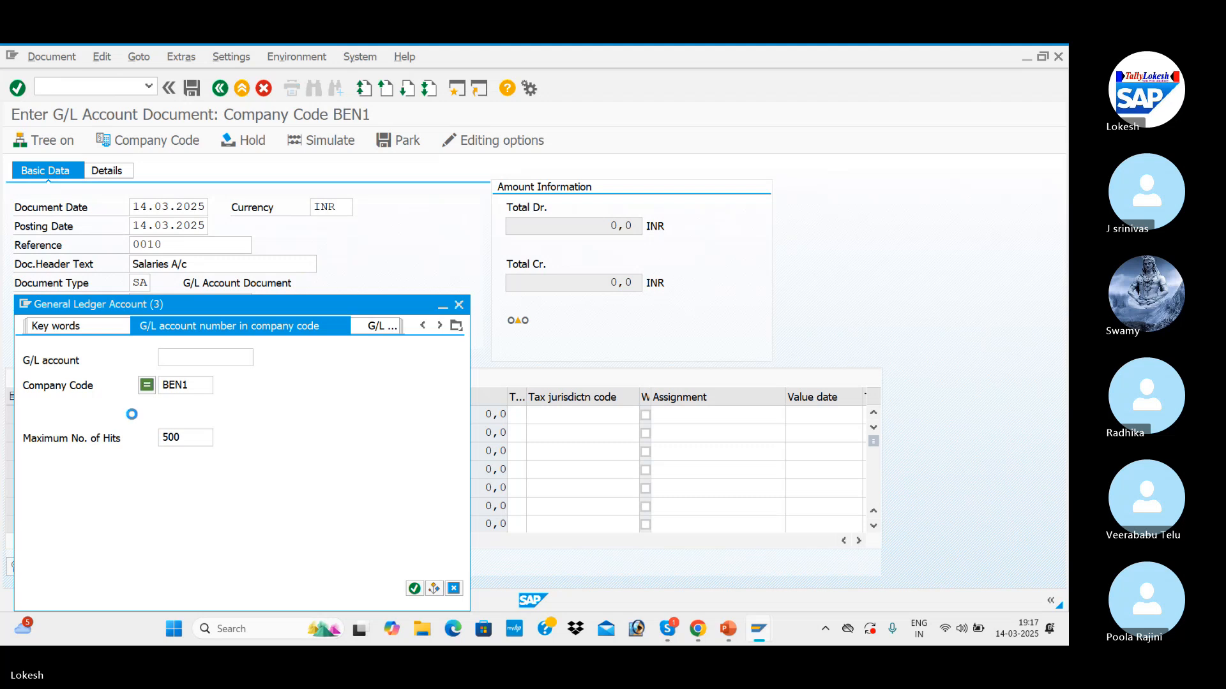
key(Return)
key(Down)
key(Down)
key(Down)
key(Down)
key(Down)
key(Down)
key(Down)
key(Down)
key(Down)
key(Down)
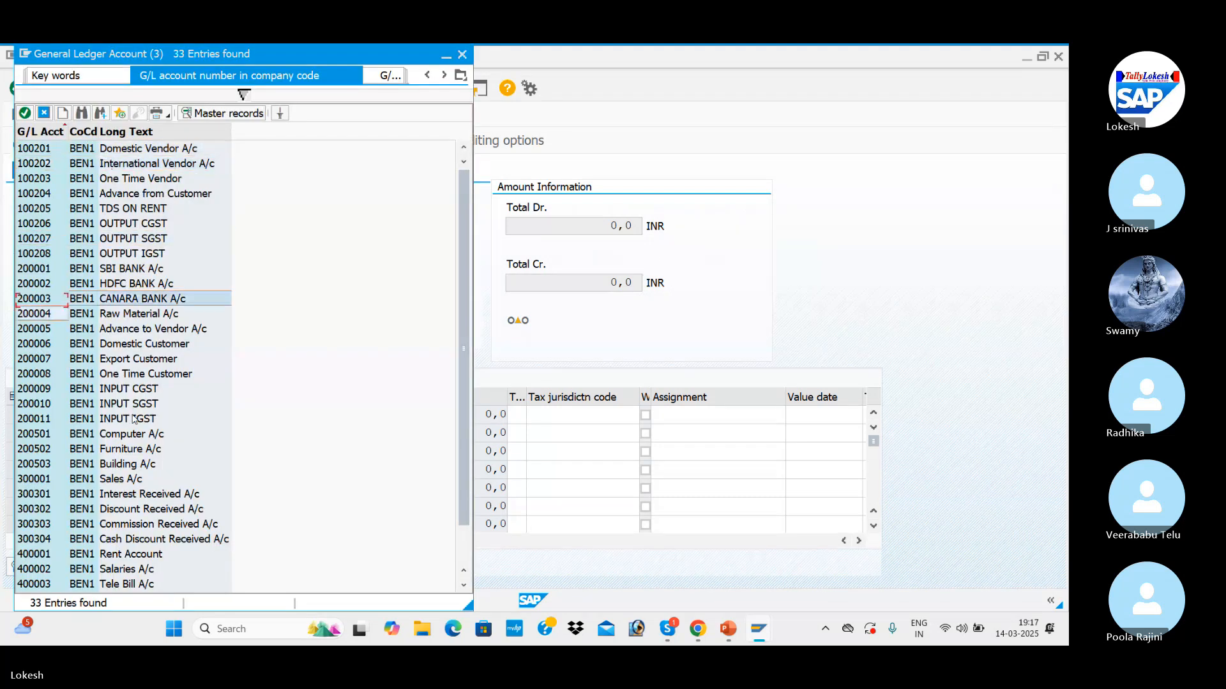
key(Down)
key(Down)
key(Down)
key(Down)
key(Down)
key(Down)
key(Down)
key(Down)
key(Down)
key(Down)
key(Down)
key(Down)
key(Down)
key(Down)
key(Down)
key(Down)
key(Down)
key(Down)
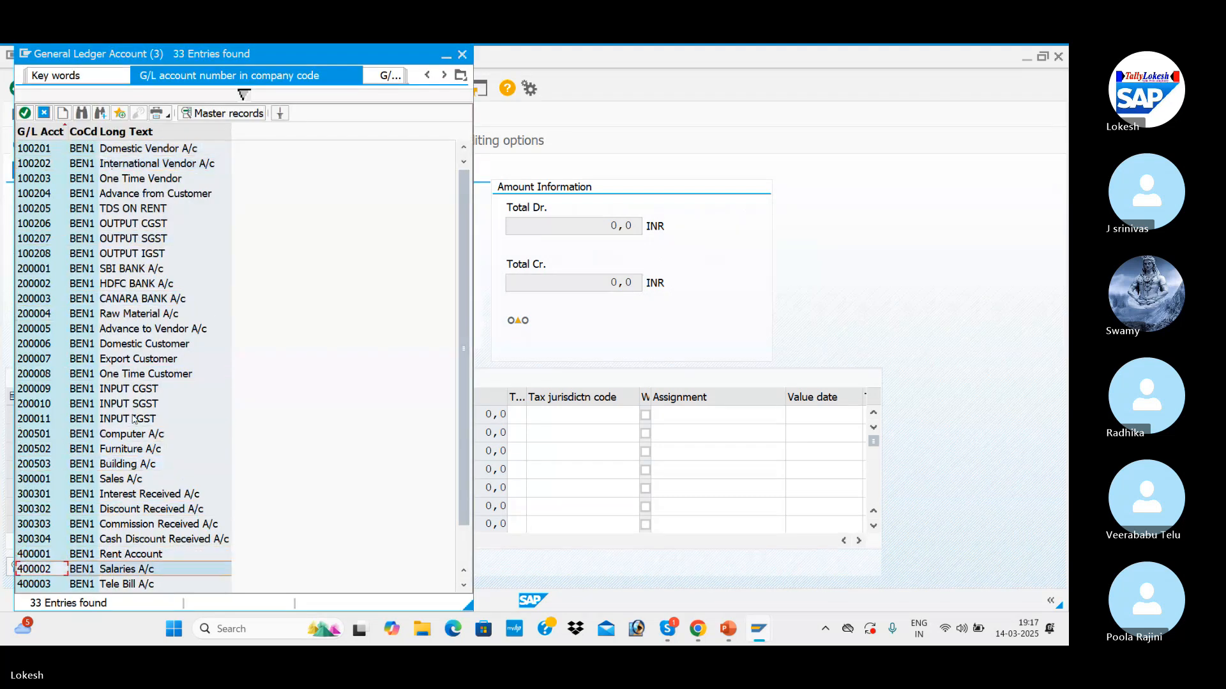
key(Return)
Set the first line item, Salaries A/c 400002, to Debit with an amount of 10000
key(Tab)
key(Tab)
key(Tab)
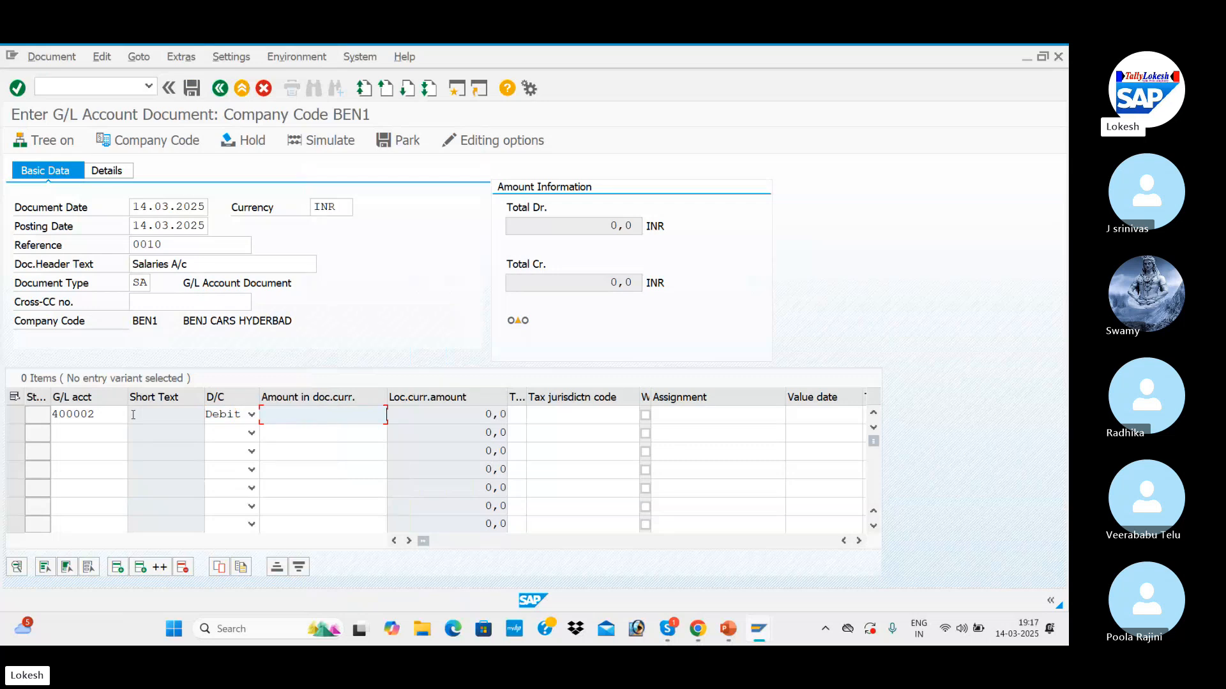
key(BackSpace)
key(Down)
key(Down)
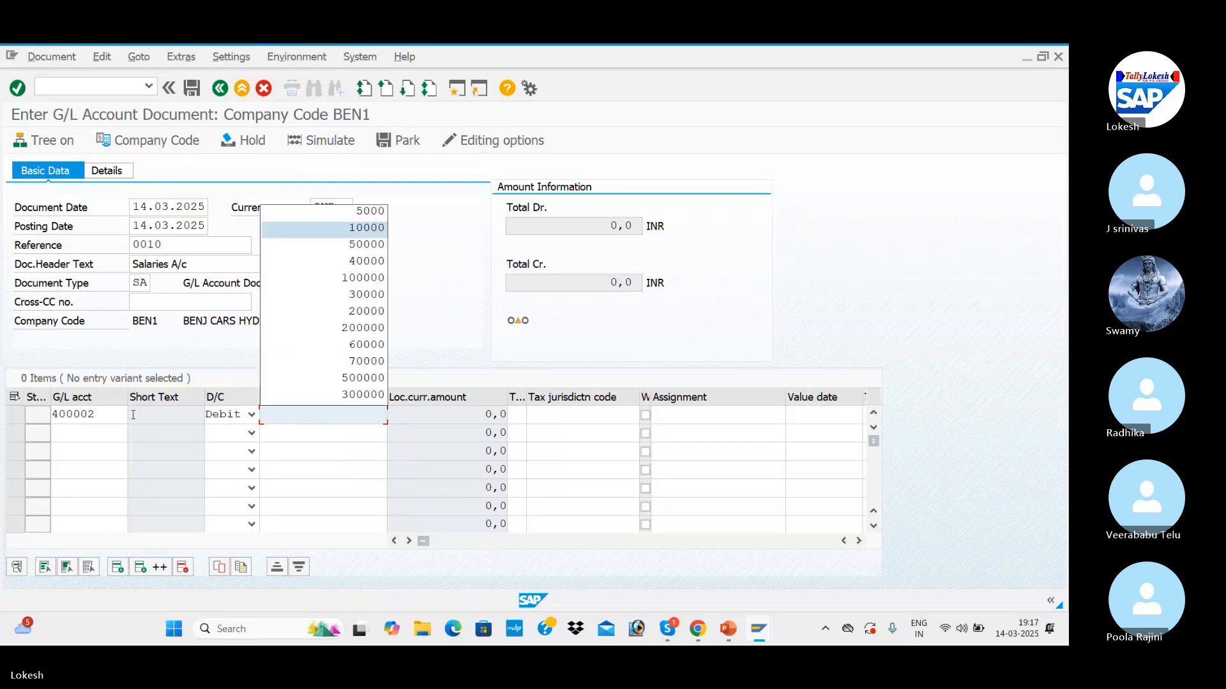
key(Return)
Look up the cost centers and assign 2001 MARKETING EXP to the first line item
key(Tab)
key(Tab)
key(Tab)
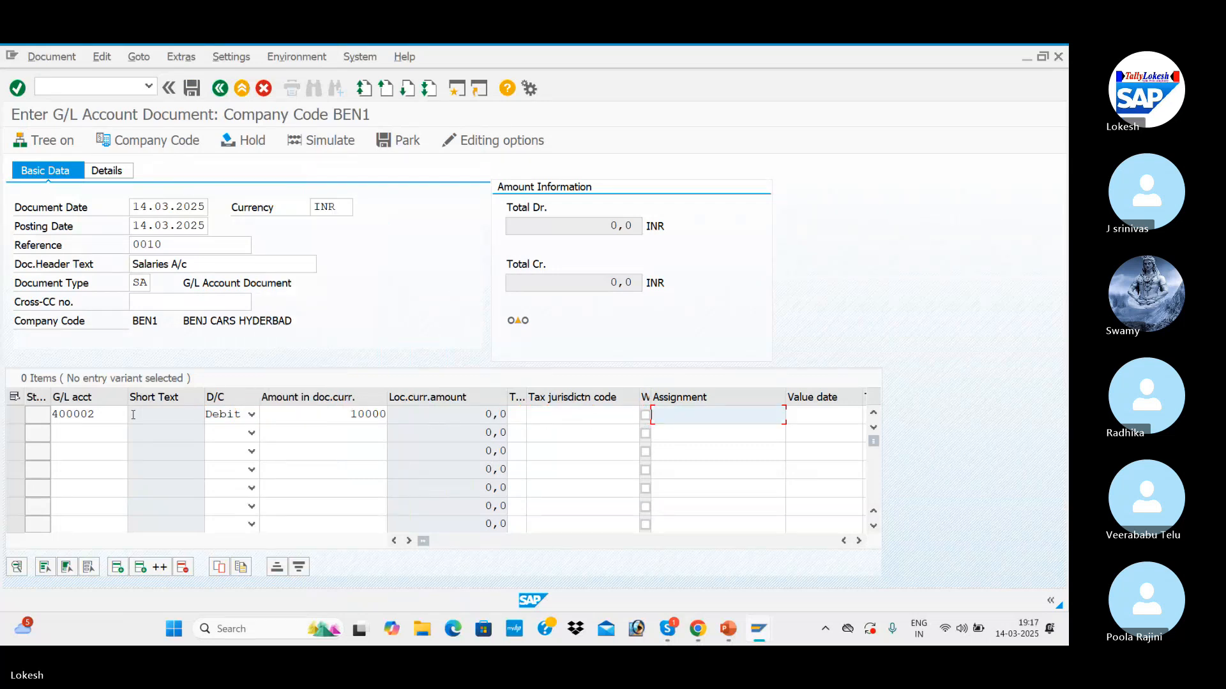
key(Tab)
key(Tab)
key(Tab)
key(Tab)
key(Tab)
key(Tab)
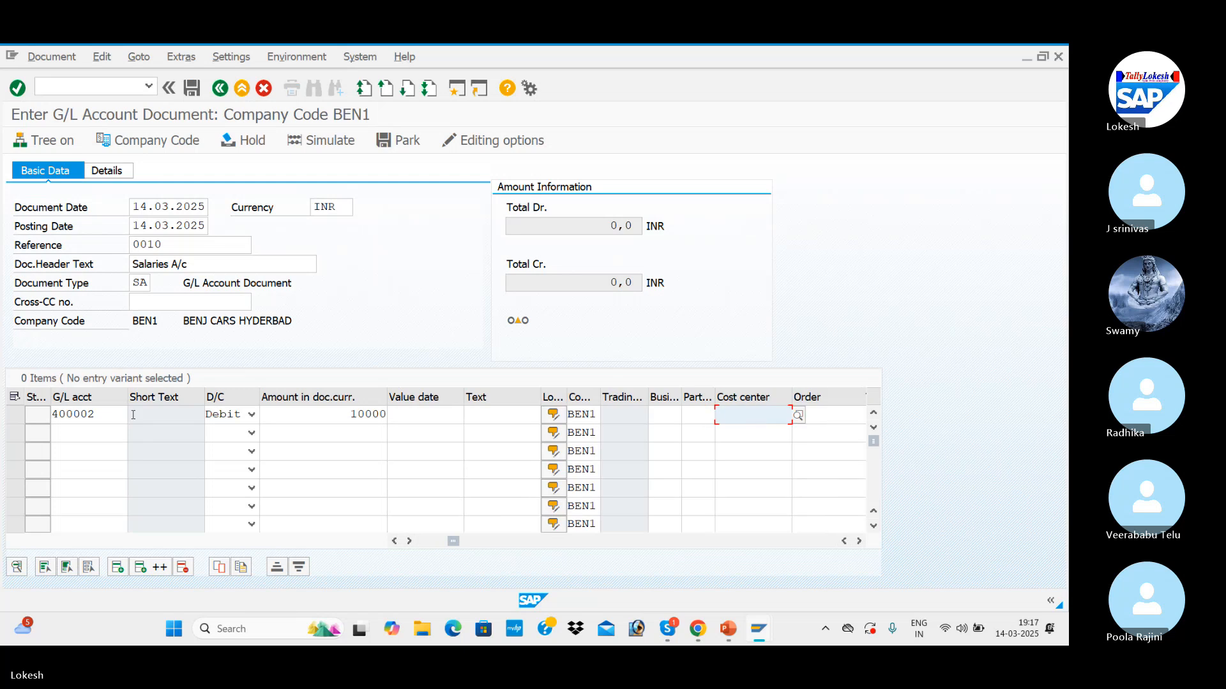
click(798, 415)
key(Return)
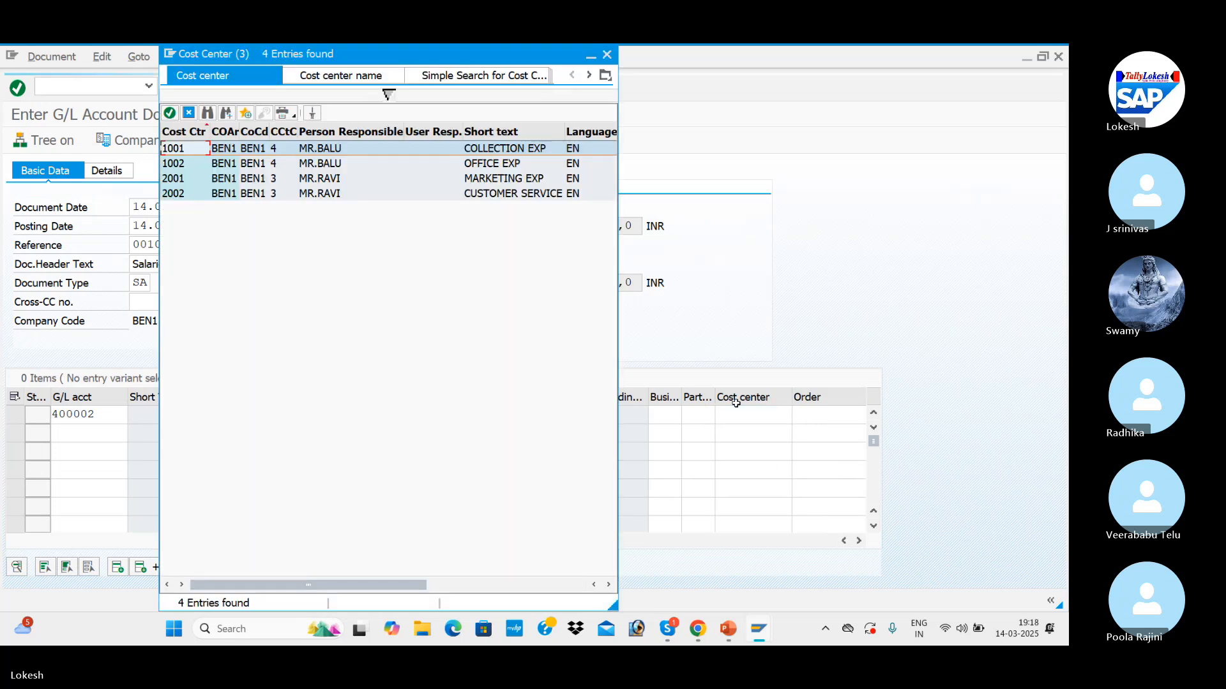
double_click(278, 181)
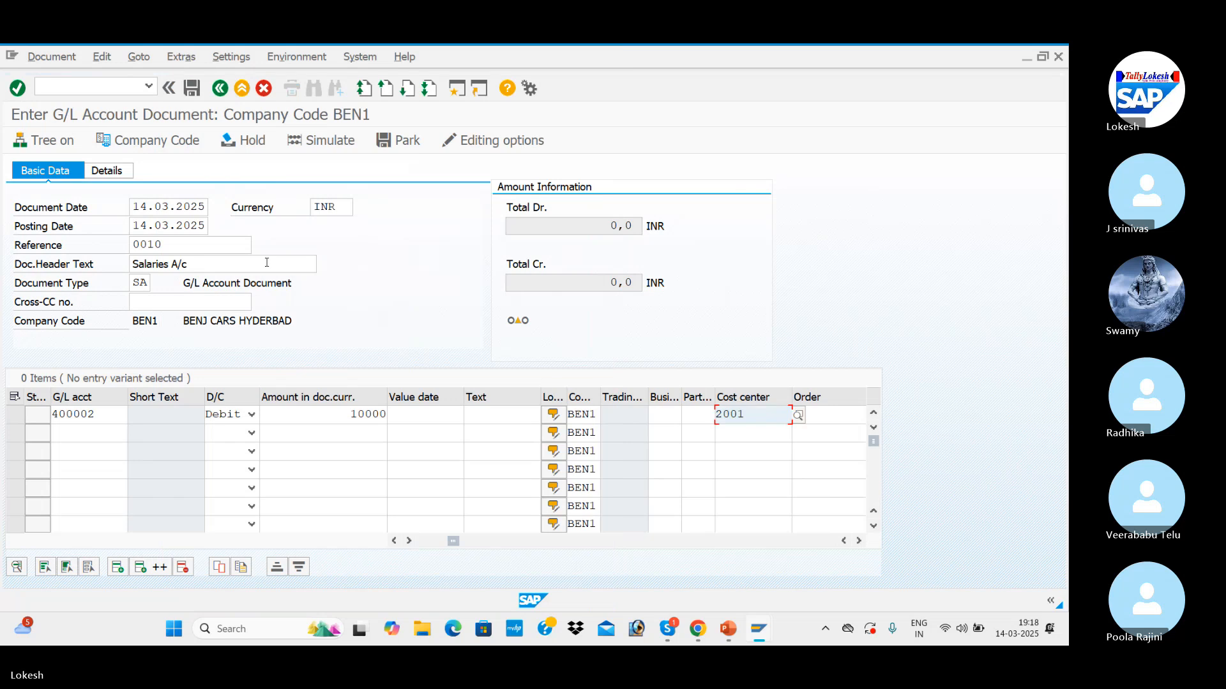
Enter G/L account 400002 in the second line item as Debit with an amount of 10000
click(102, 432)
key(space)
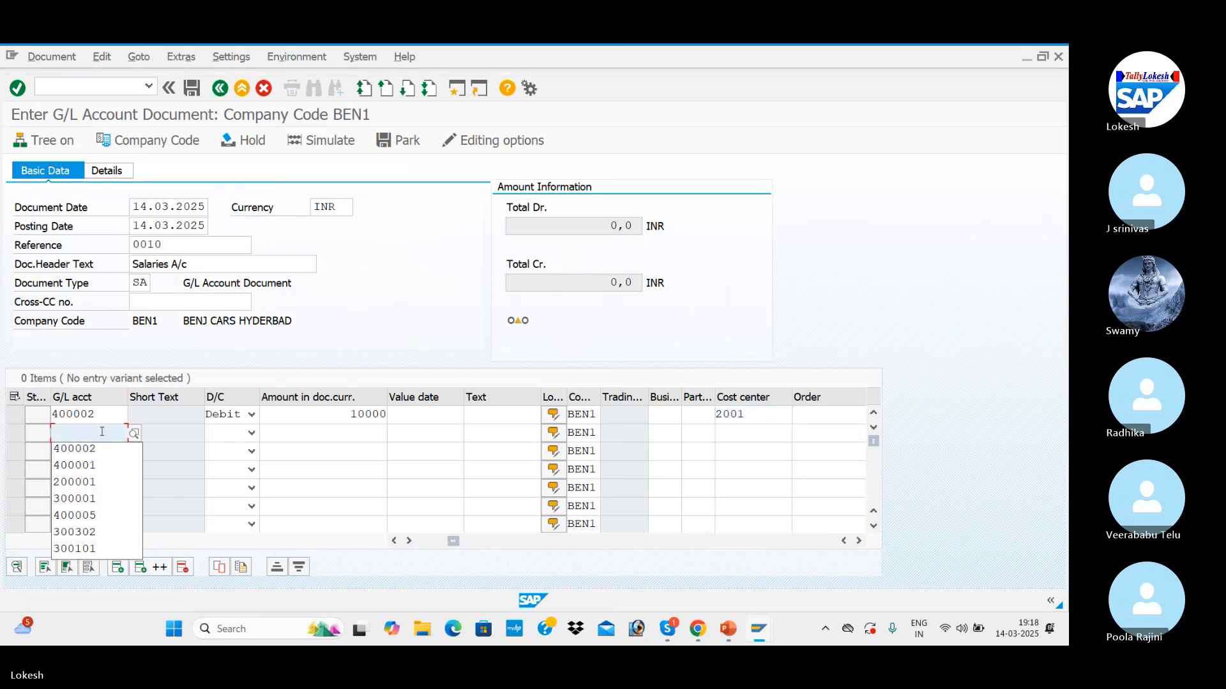
key(Down)
key(Tab)
key(d)
key(Tab)
key(space)
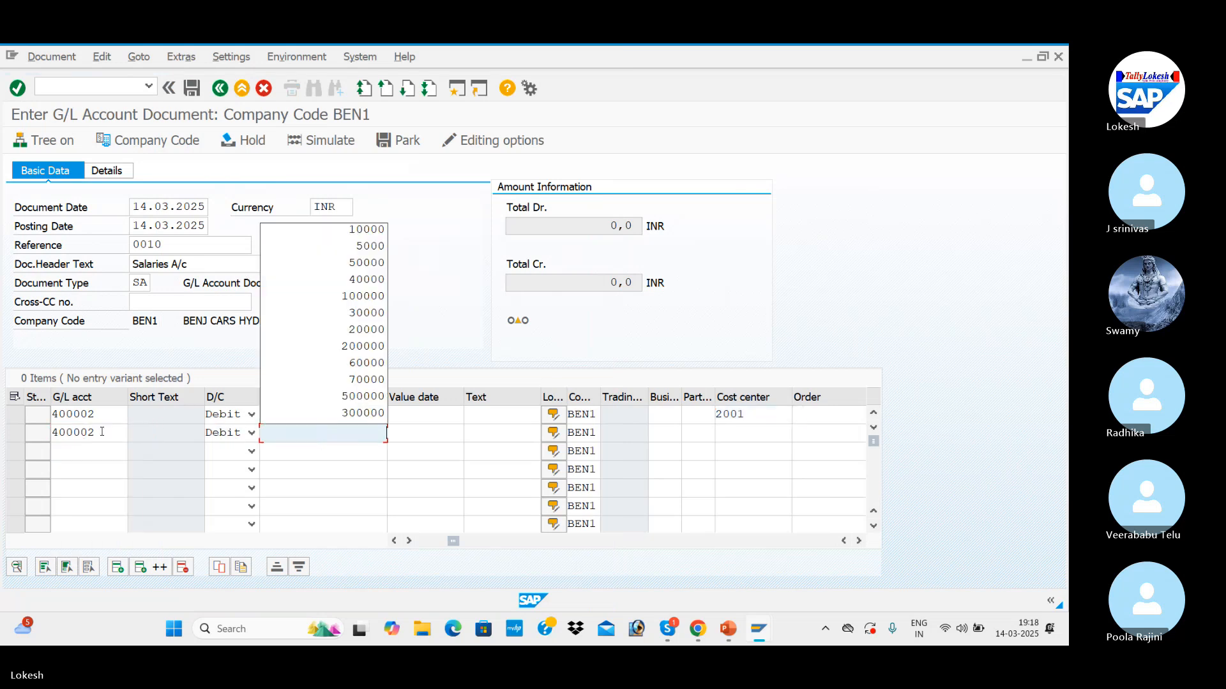
key(Down)
Look up the cost centers and assign 2002 CUSTOMER SERVICE to the second line item
key(Tab)
key(Tab)
key(Tab)
key(Tab)
key(Tab)
key(Tab)
key(Tab)
key(Tab)
key(Tab)
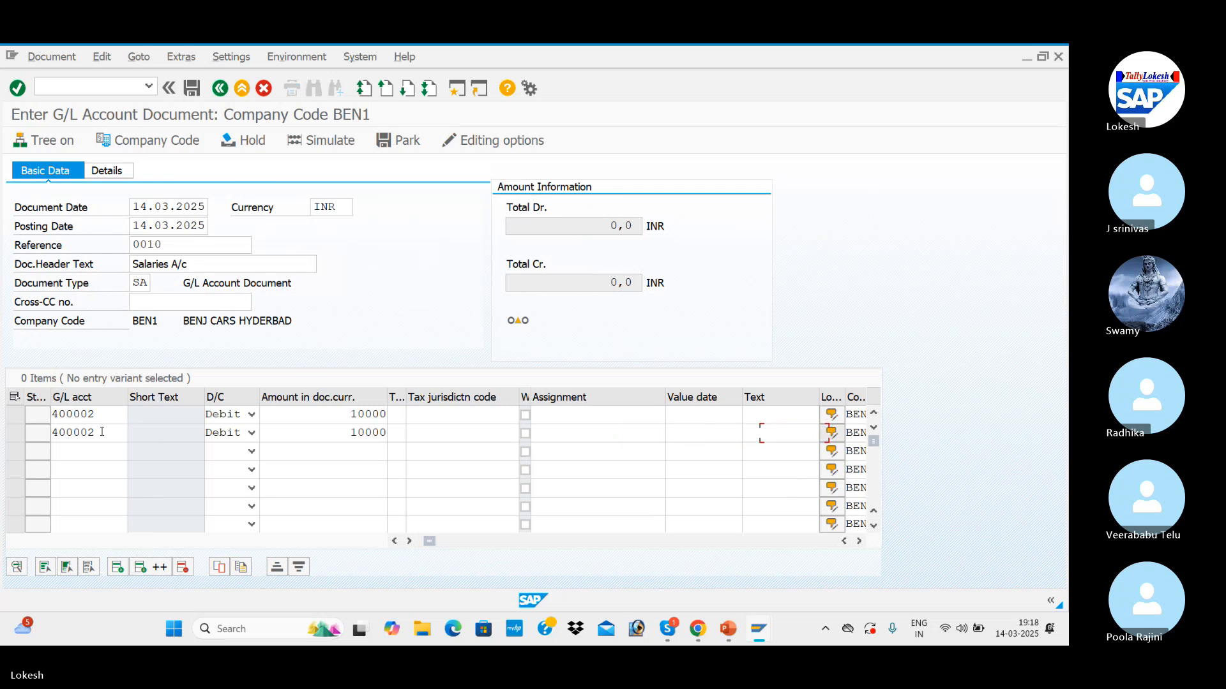
key(Tab)
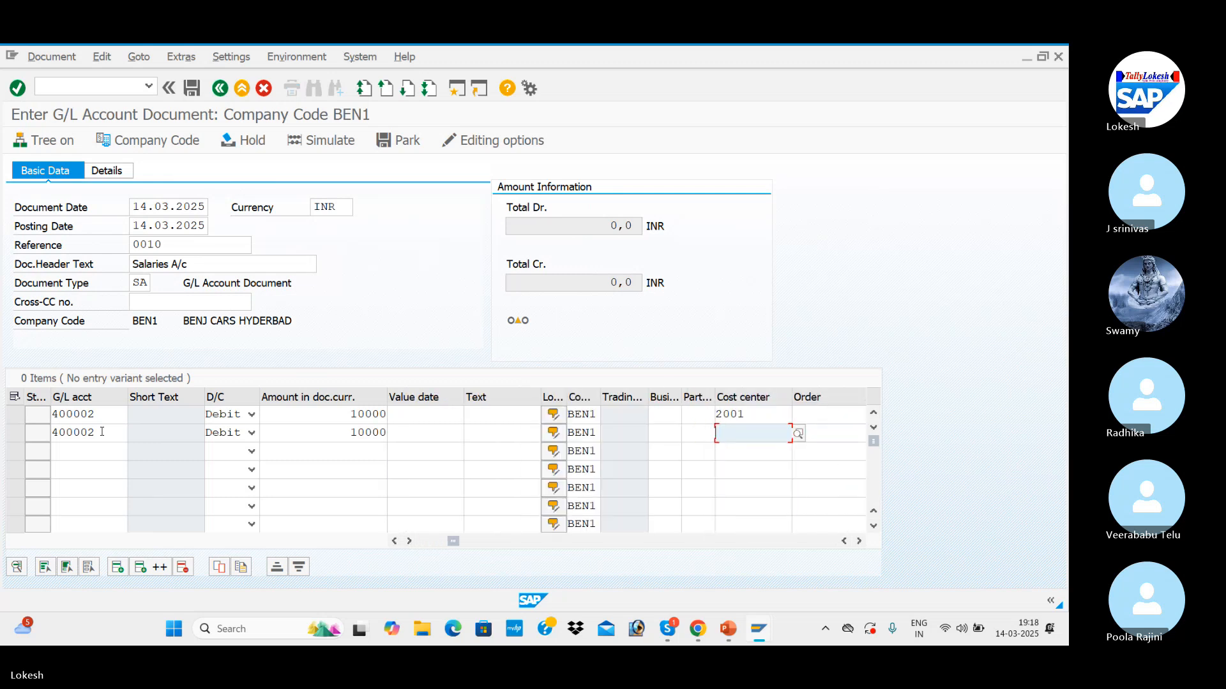
click(797, 435)
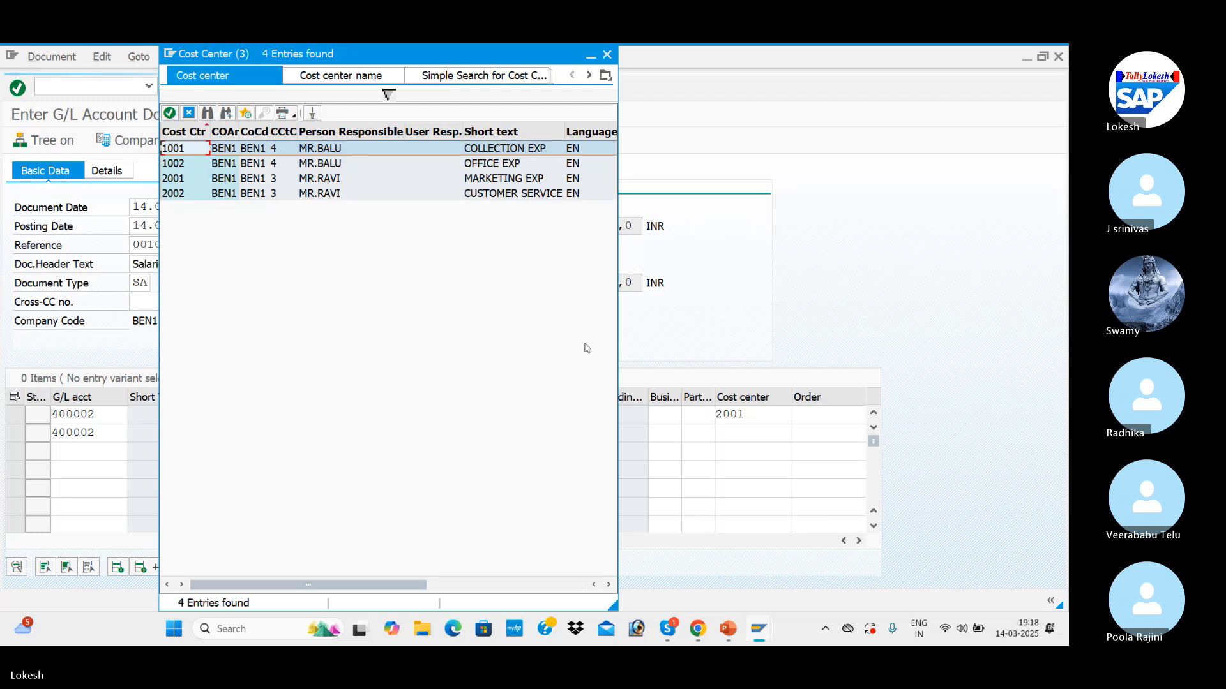
key(Down)
key(Down)
key(Down)
key(Return)
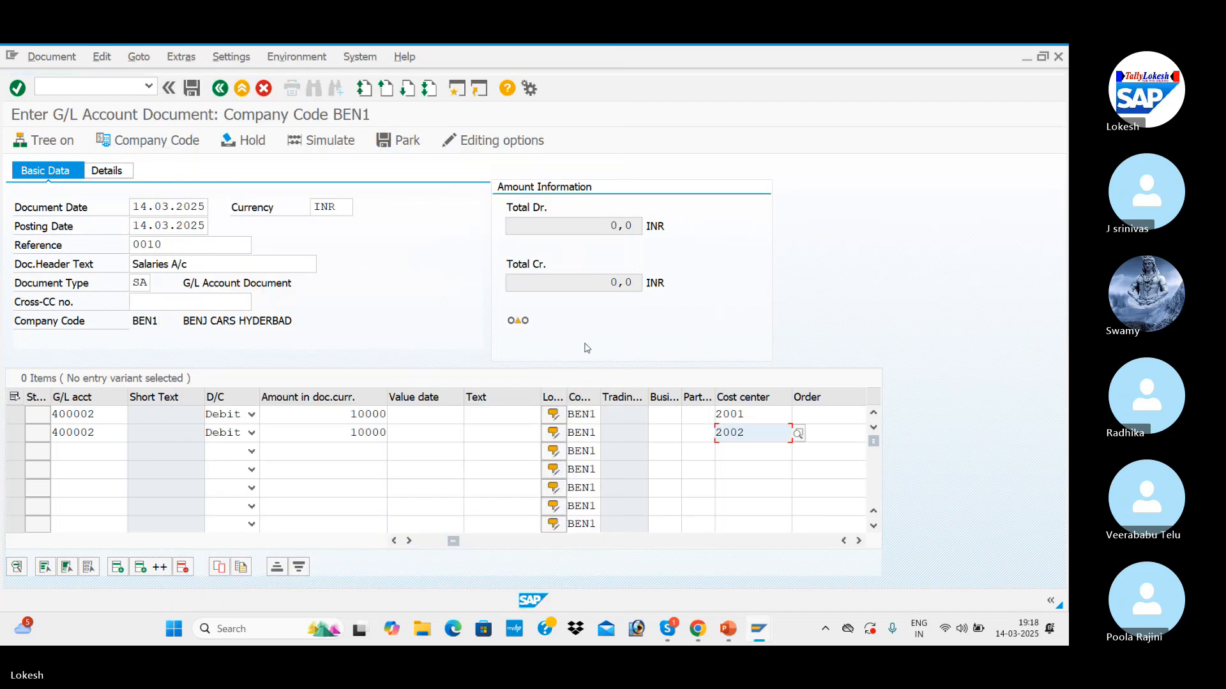
Look up the BEN1 G/L accounts and assign SBI BANK A/c 200001 to the third line item
click(82, 454)
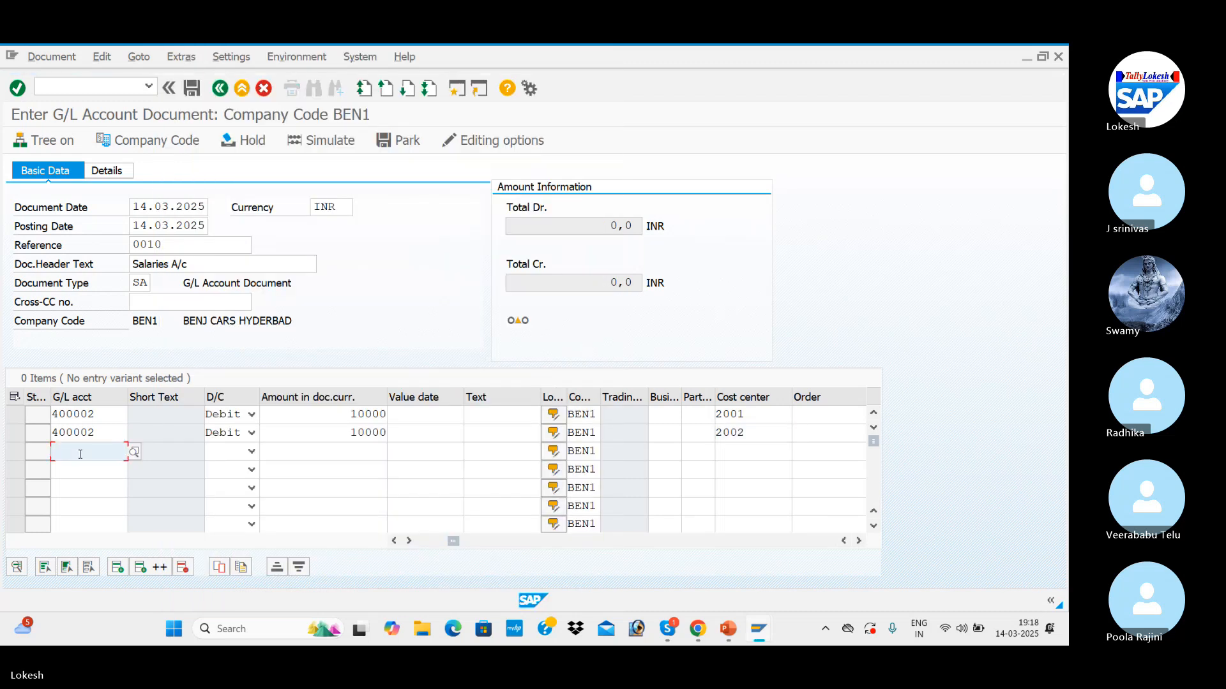
click(134, 452)
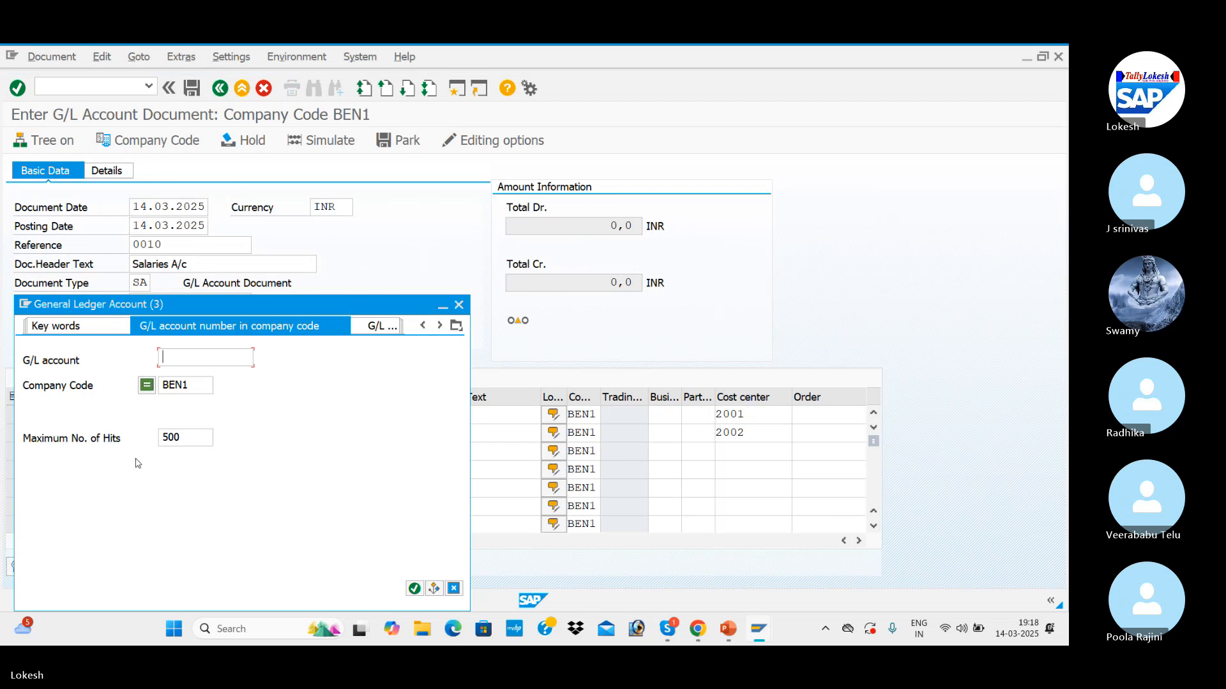
key(Return)
key(Down)
key(Down)
key(Down)
key(Down)
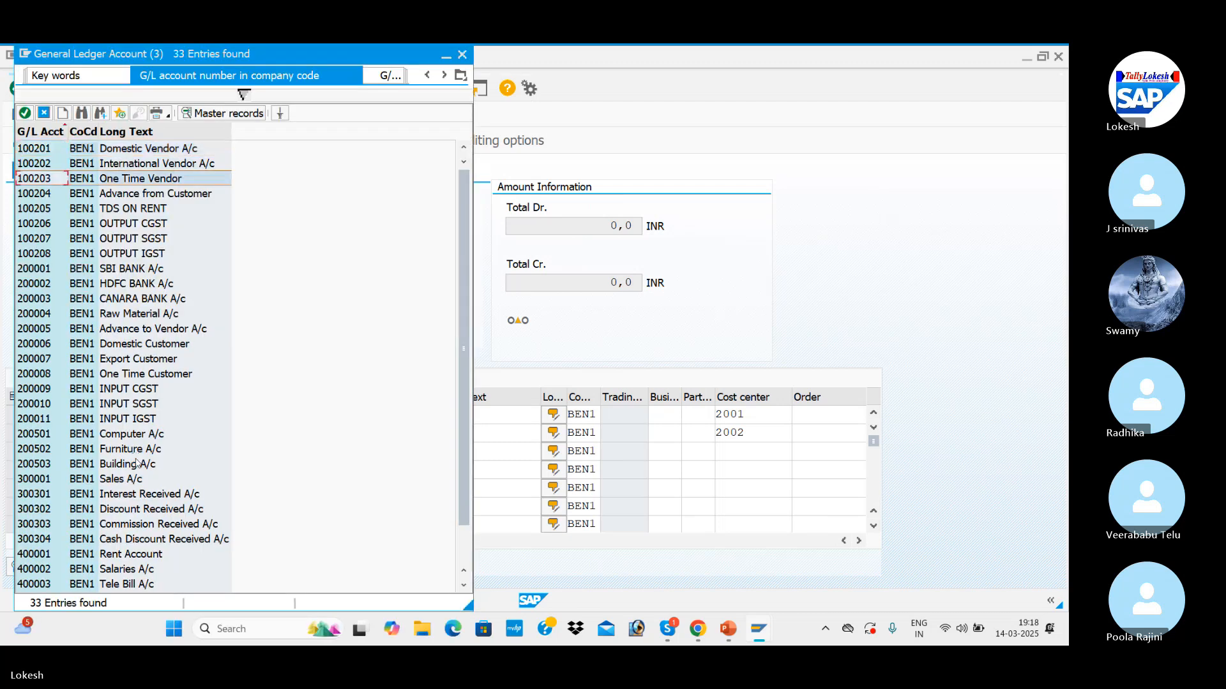
key(Down)
key(Down)
key(Down)
key(Down)
key(Return)
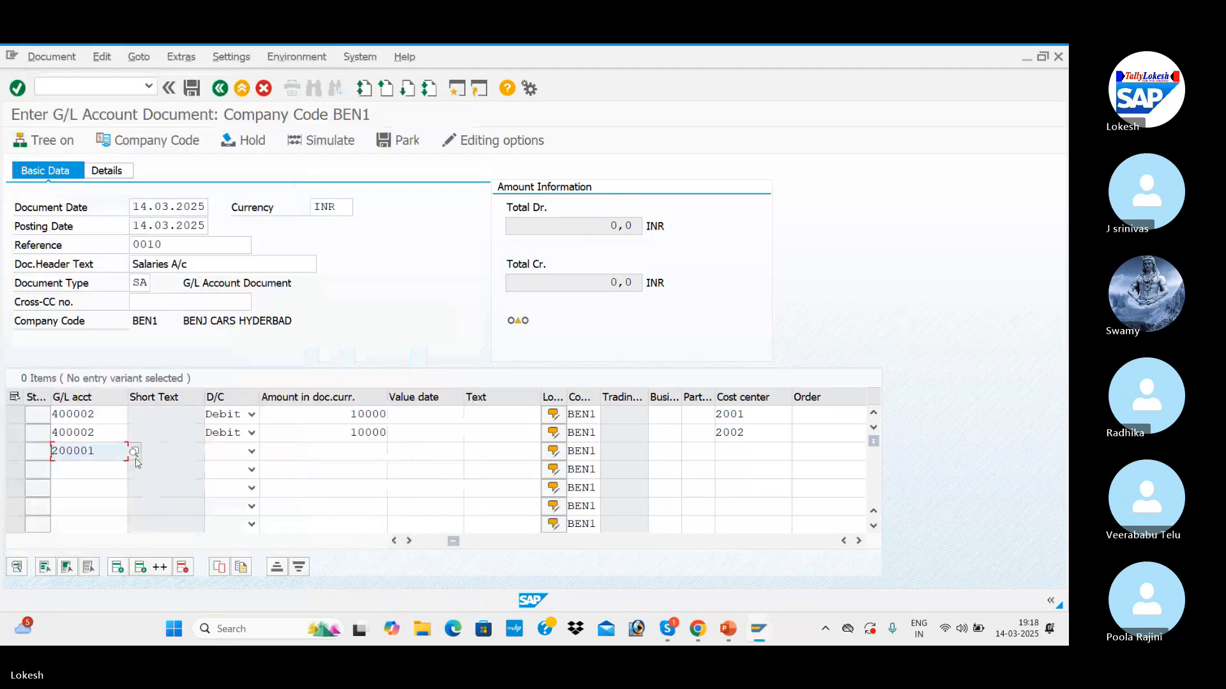
Set the SBI BANK line item to Credit with an amount of 20000
key(Tab)
key(c)
key(Tab)
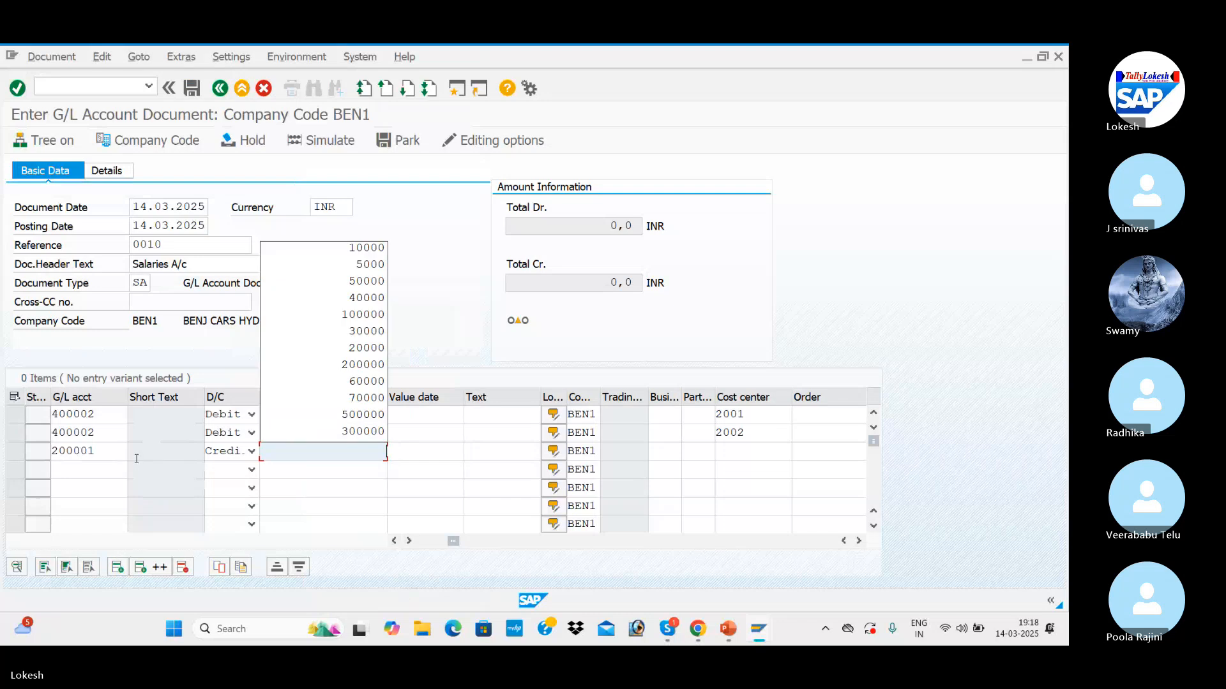
key(Down)
key(Down)
key(Down)
key(Down)
key(Down)
key(Down)
key(Down)
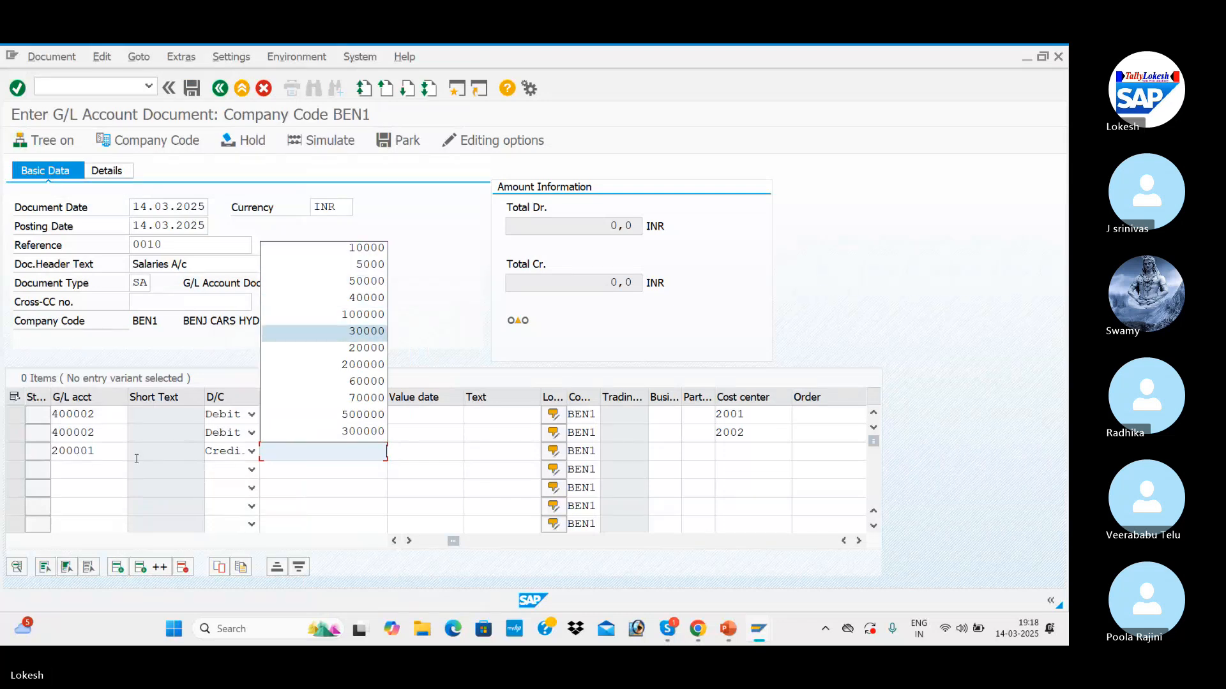
key(Return)
Validate the line items, then simulate and post the salaries document
key(Return)
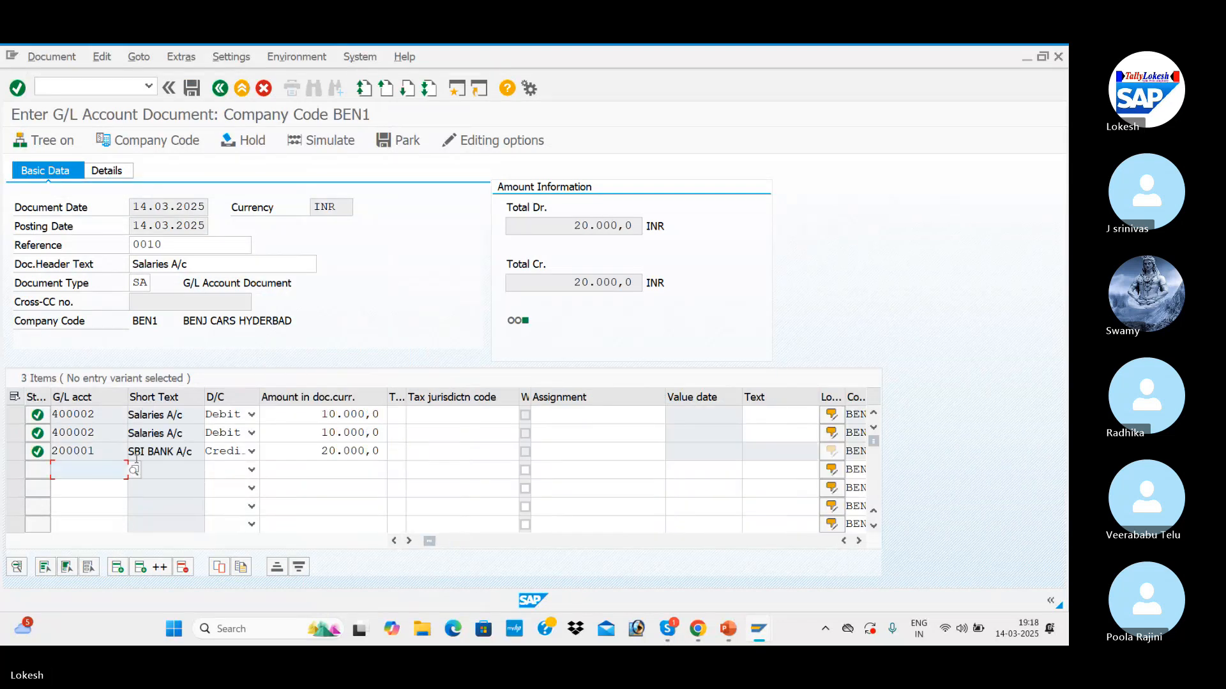
click(321, 139)
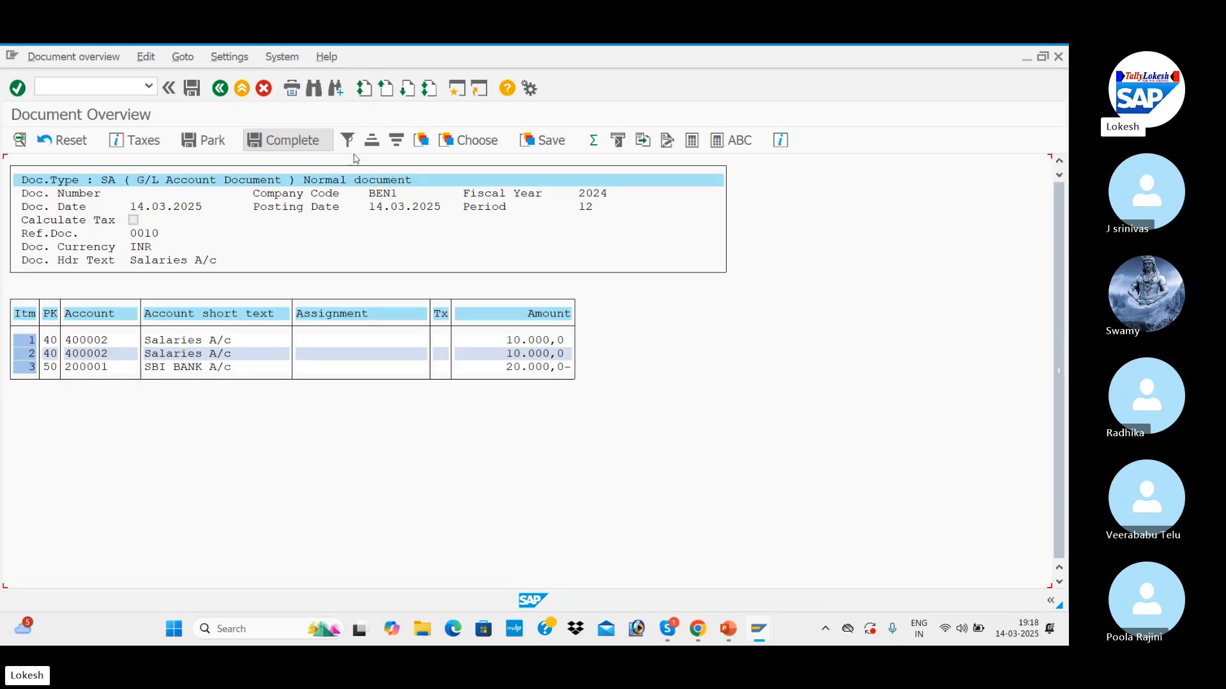
click(192, 88)
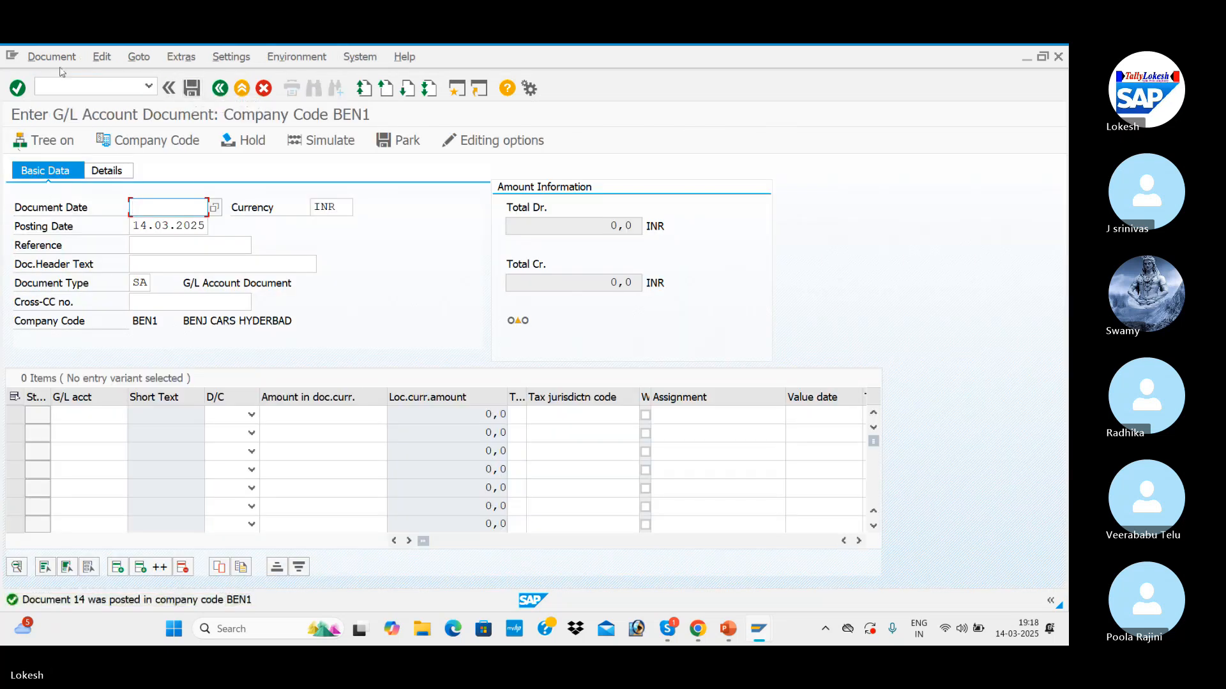
Display the posted salaries document and apply the AU Standard for Flex GL layout to its line items
click(63, 60)
click(74, 95)
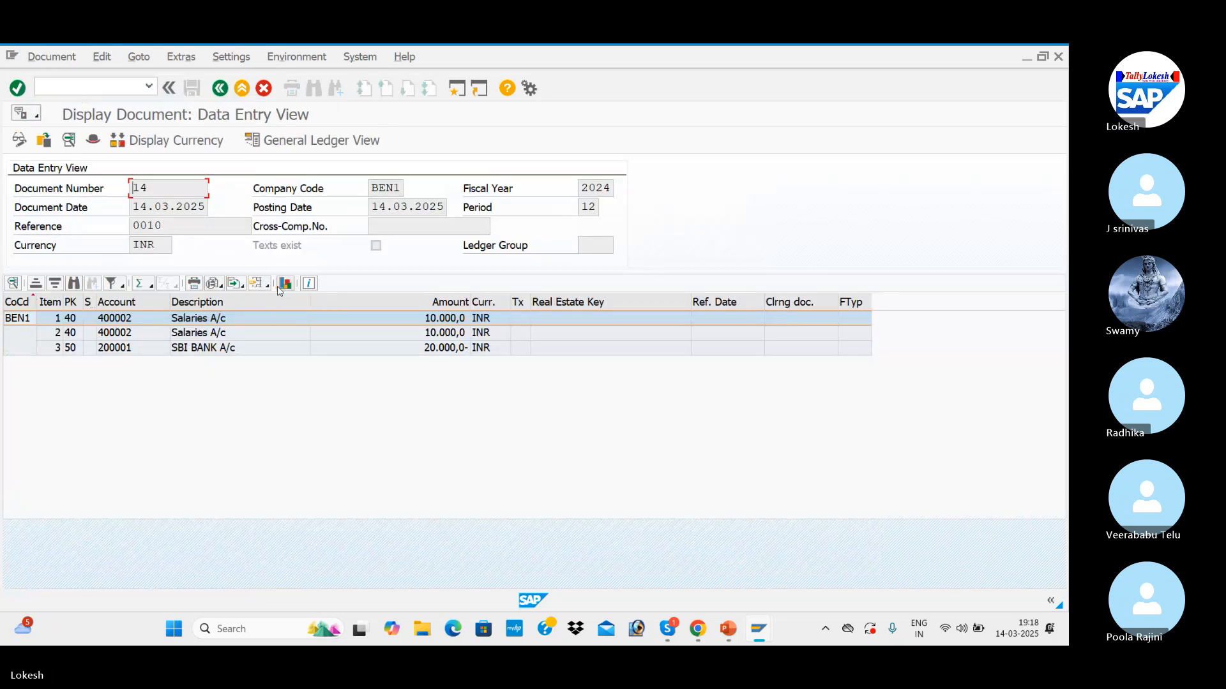
click(268, 289)
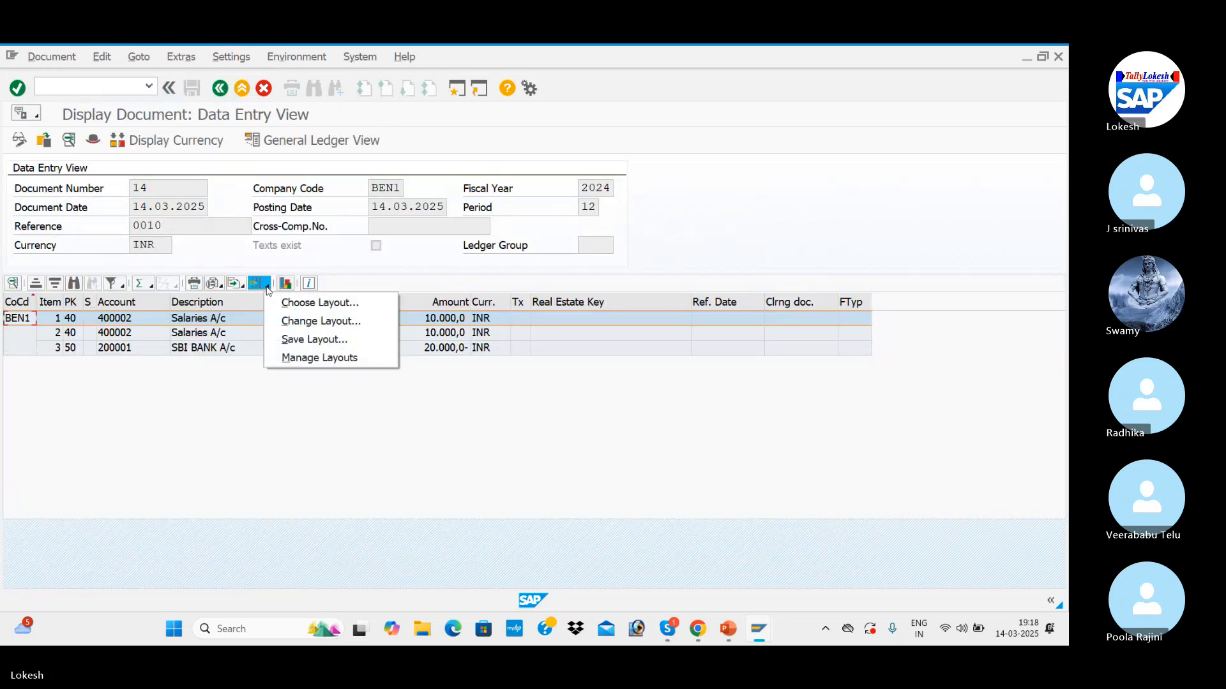
click(284, 303)
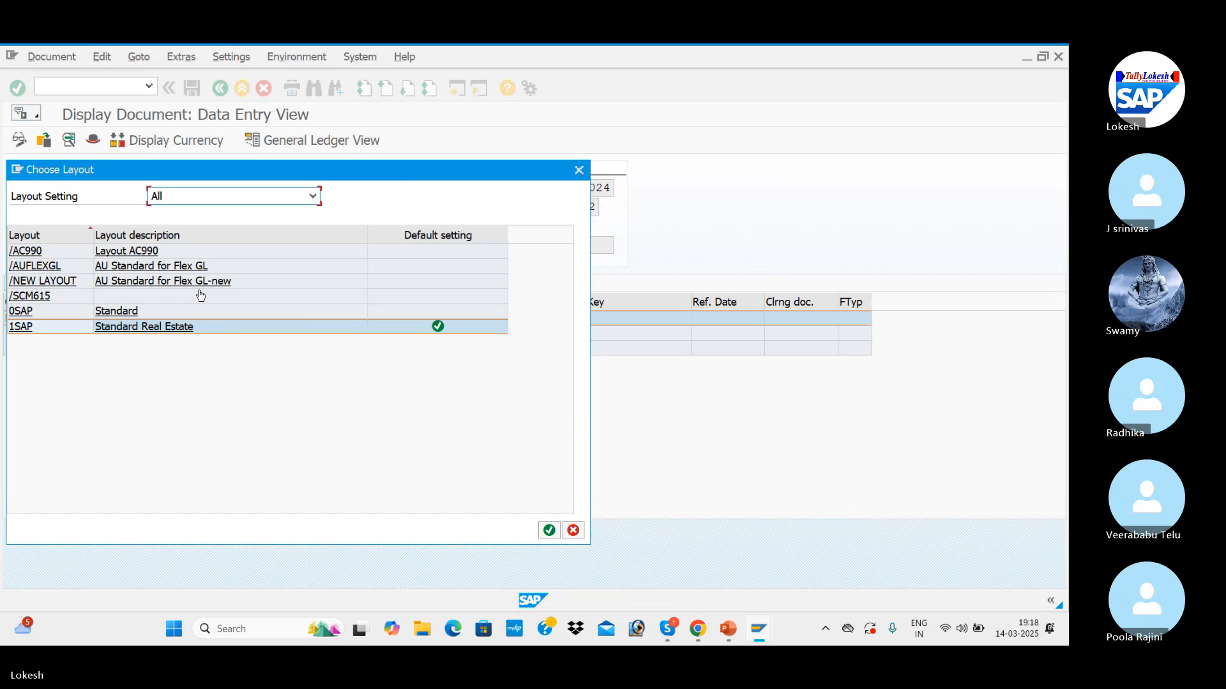
double_click(176, 266)
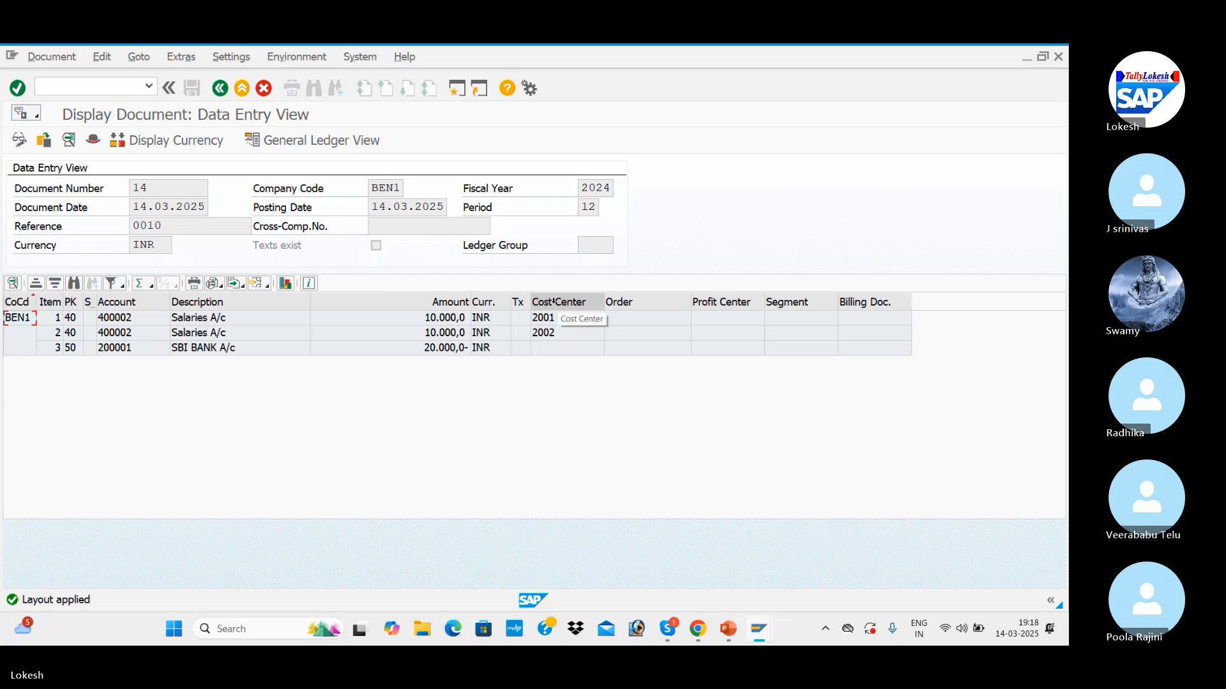
Switch to the G/L Account Line Item Display session and return from the rent account list to the selection screen
key(alt+Tab)
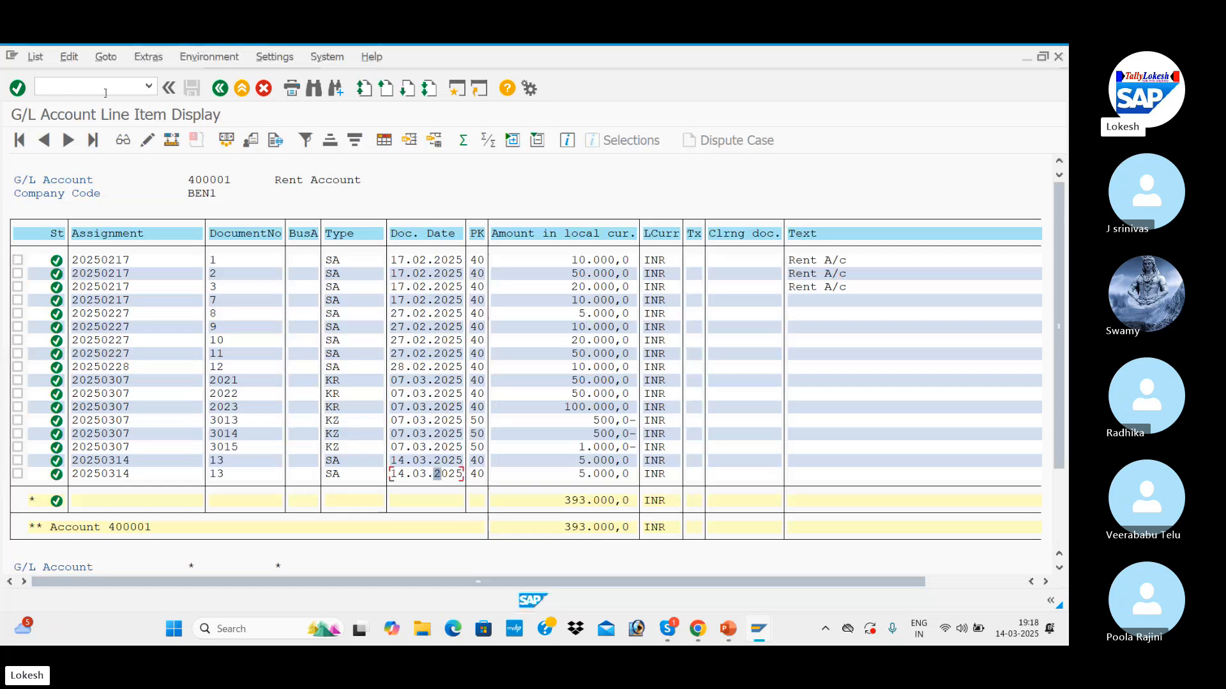
click(35, 57)
click(57, 93)
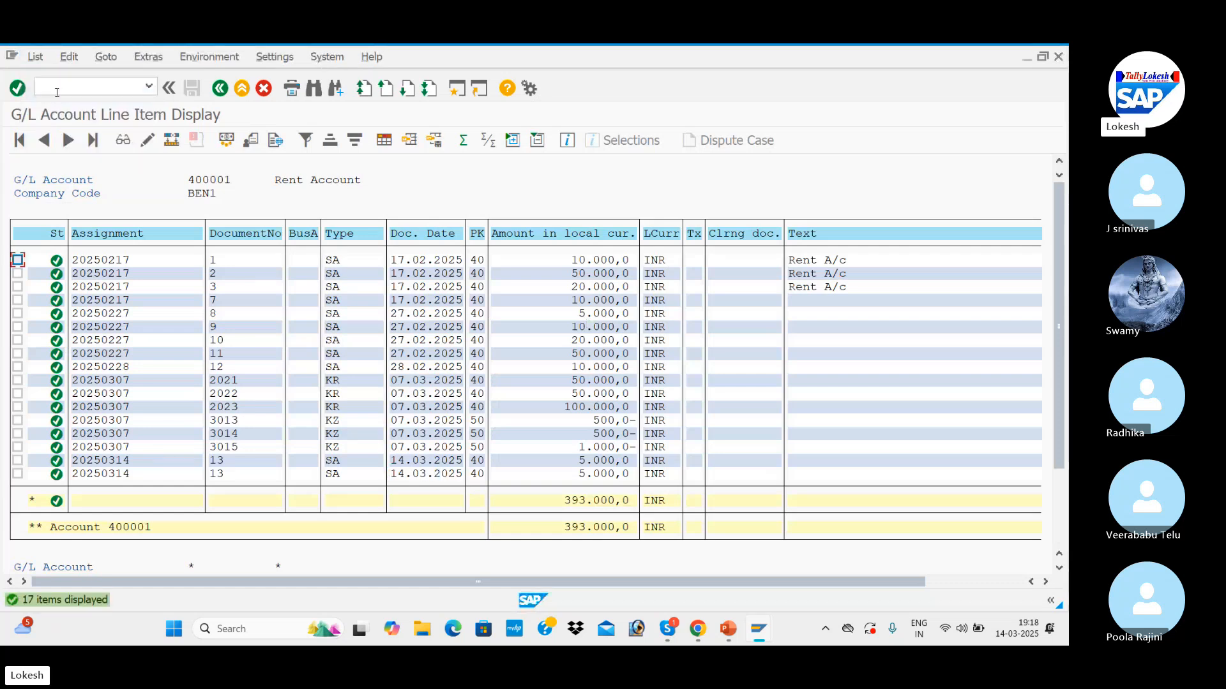
click(219, 89)
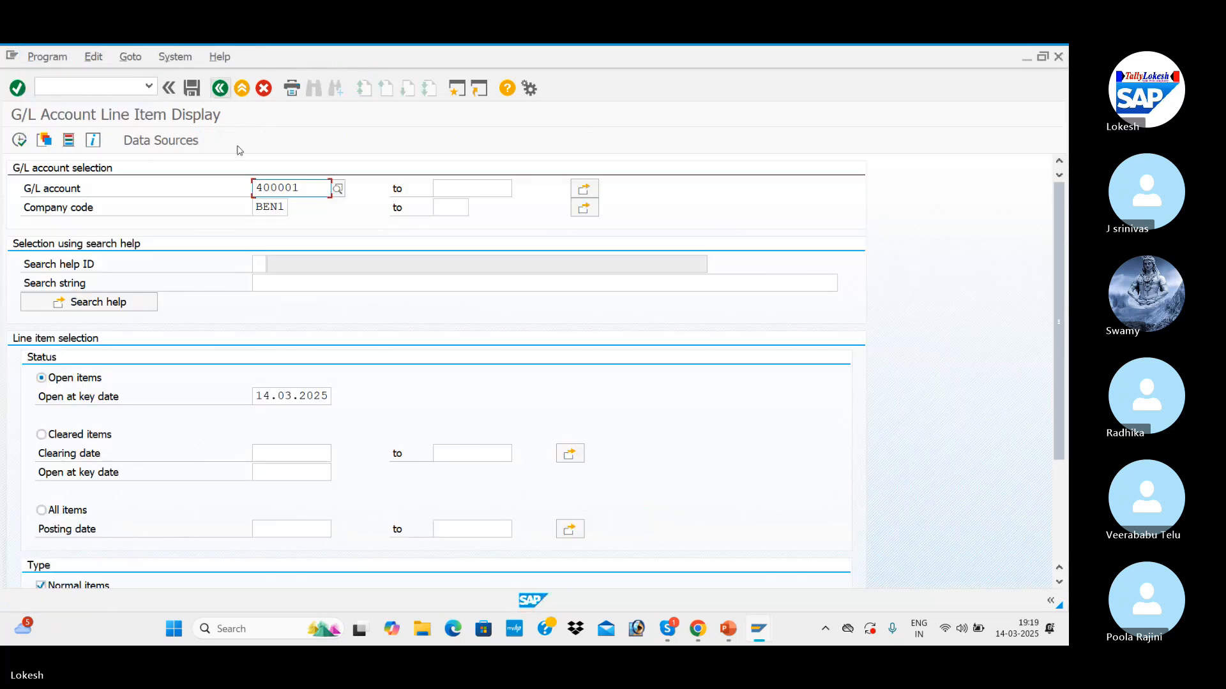
Look up Salaries A/c 400002 as the G/L account and display its open line items for BEN1
key(F4)
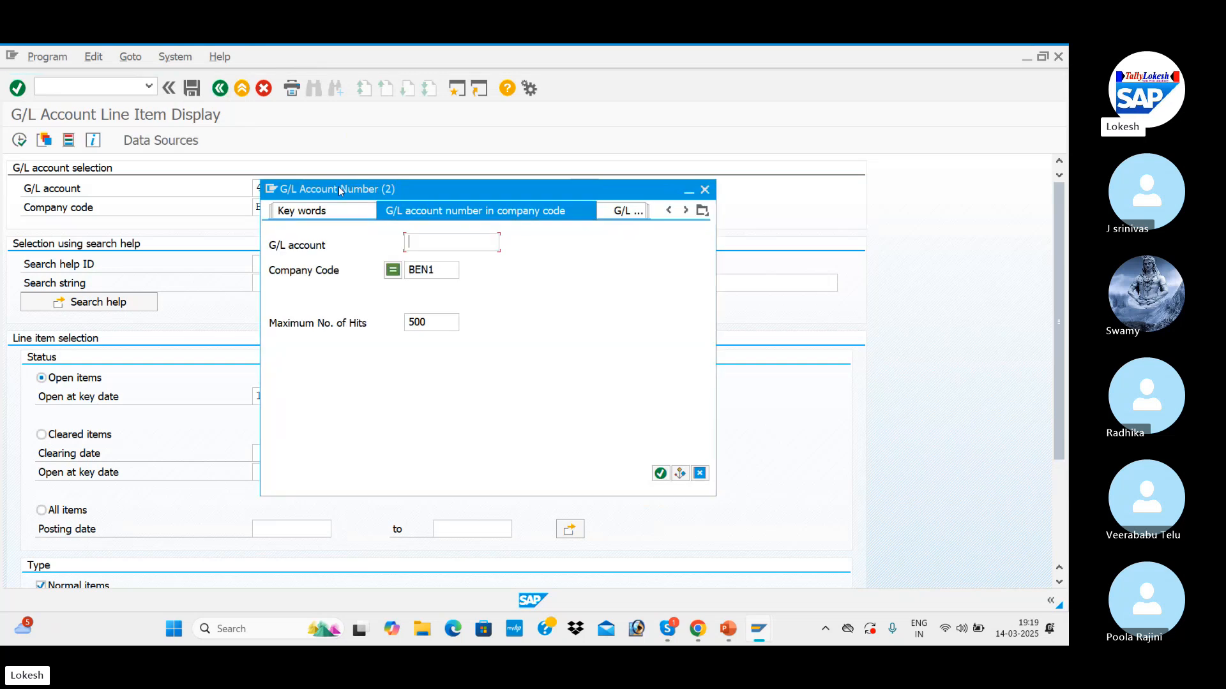
key(Return)
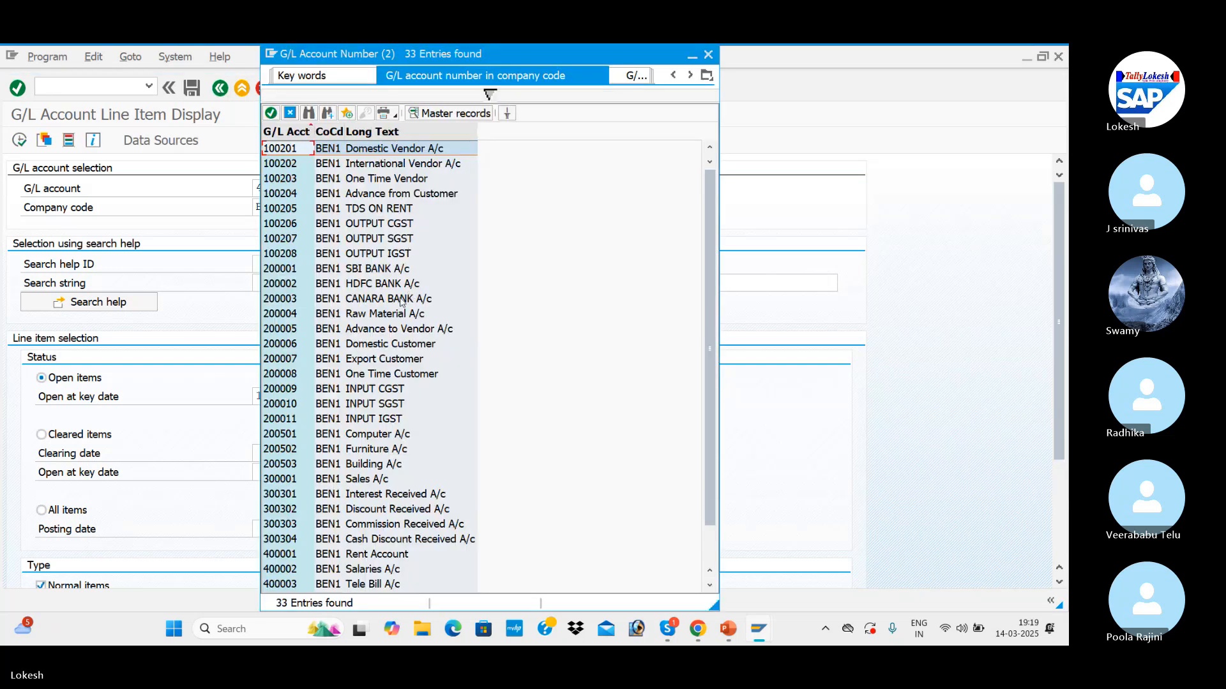
scroll(396, 322, down, 1)
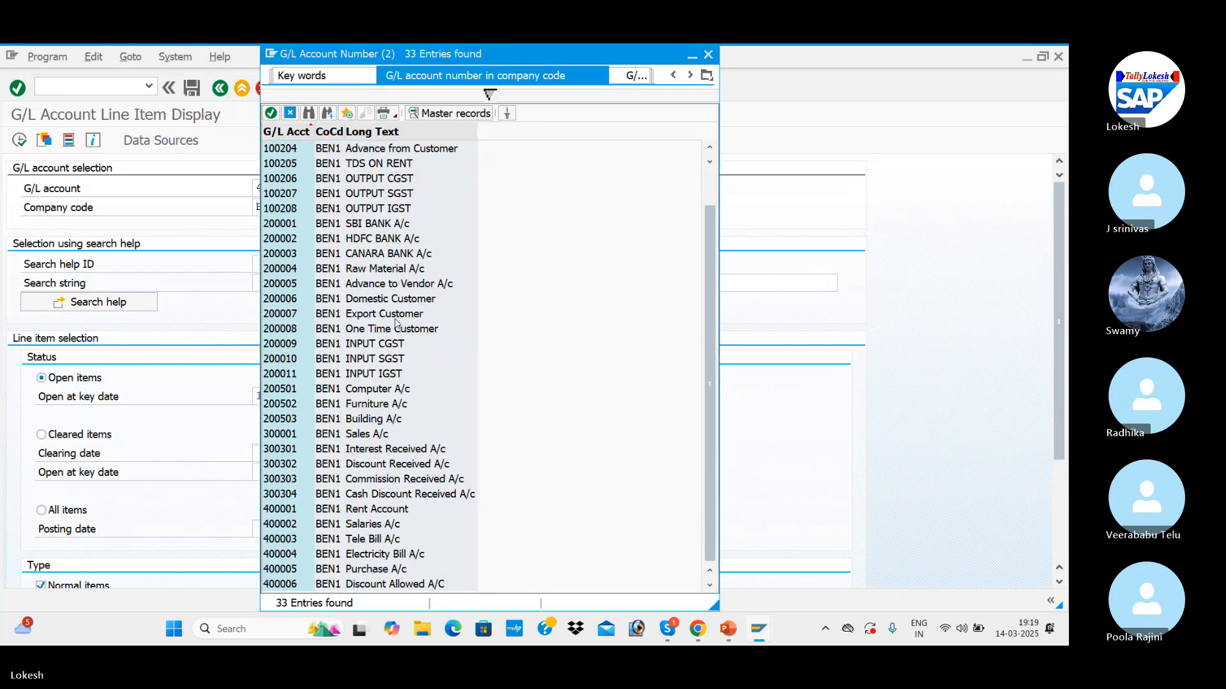
double_click(386, 527)
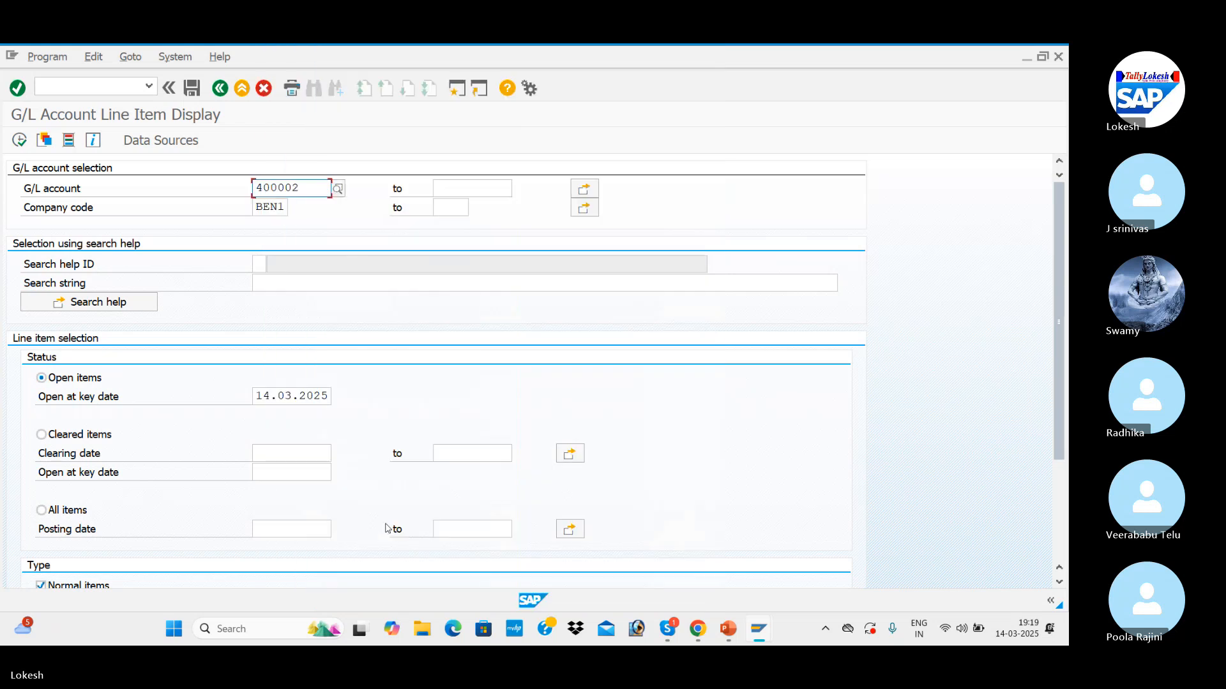
click(19, 140)
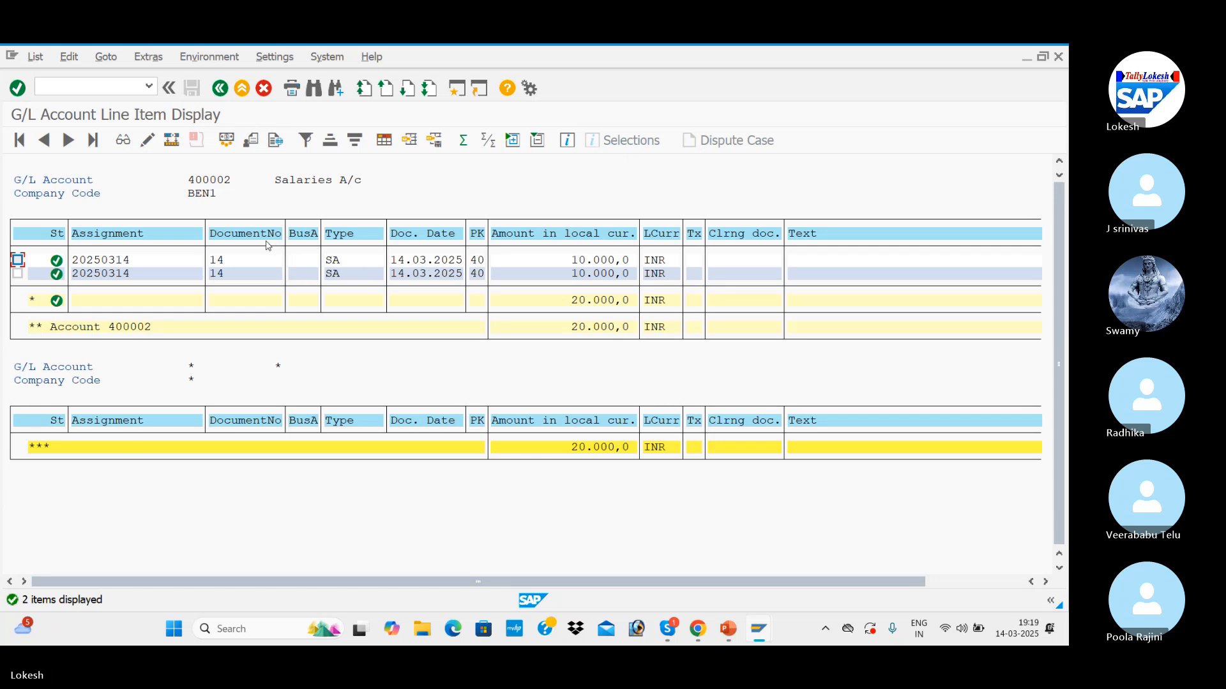
Switch to the COST CENTERS presentation in PowerPoint and show the Configuration Steps slide
key(alt+Tab)
key(Tab)
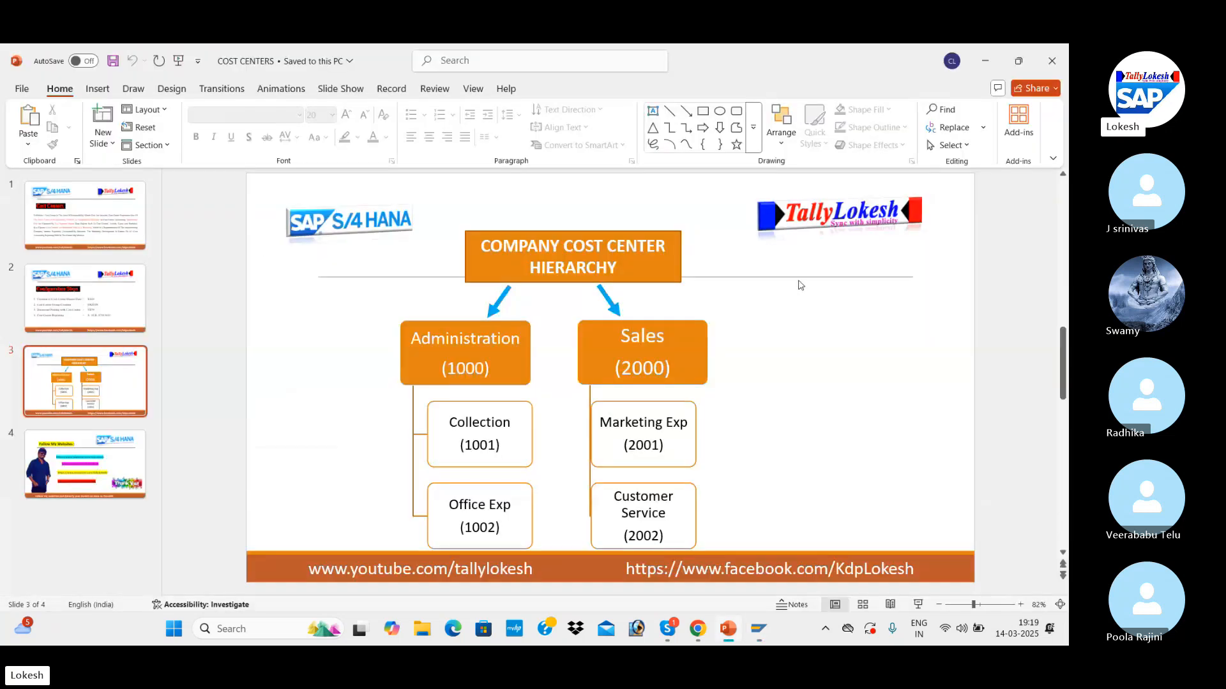
key(Page_Up)
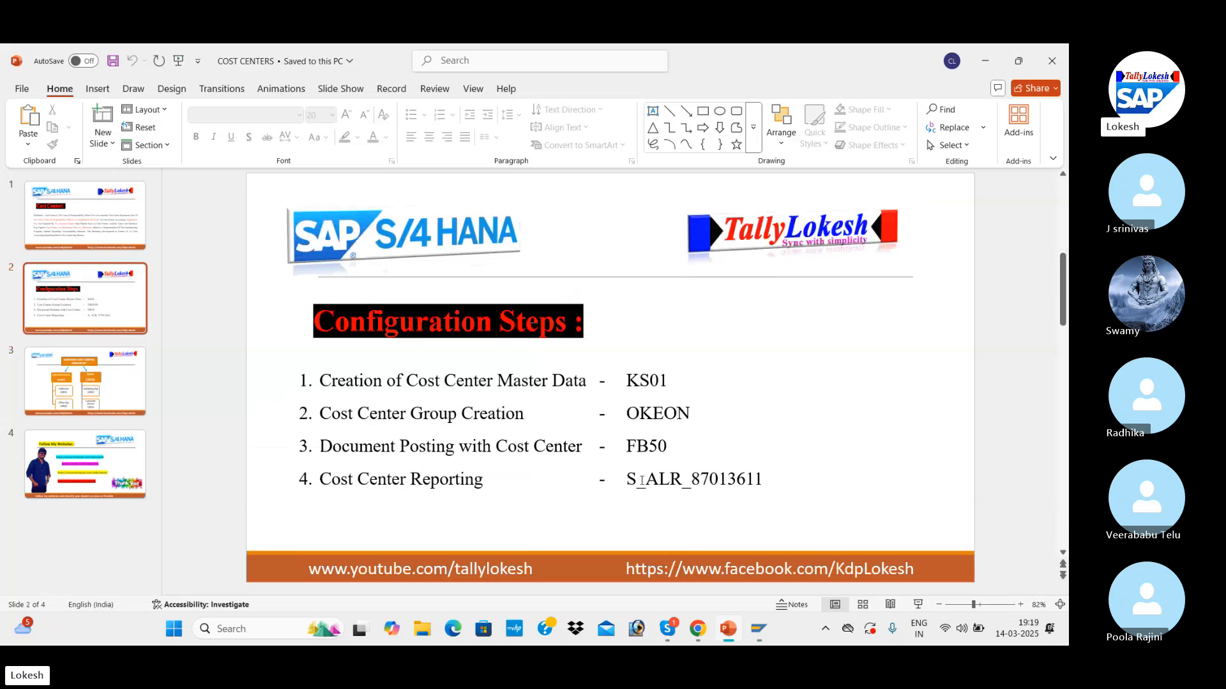
Copy the Cost Center Reporting transaction code S_ALR_87013611 from the Configuration Steps slide
click(627, 479)
drag(627, 479, 747, 485)
key(ctrl+c)
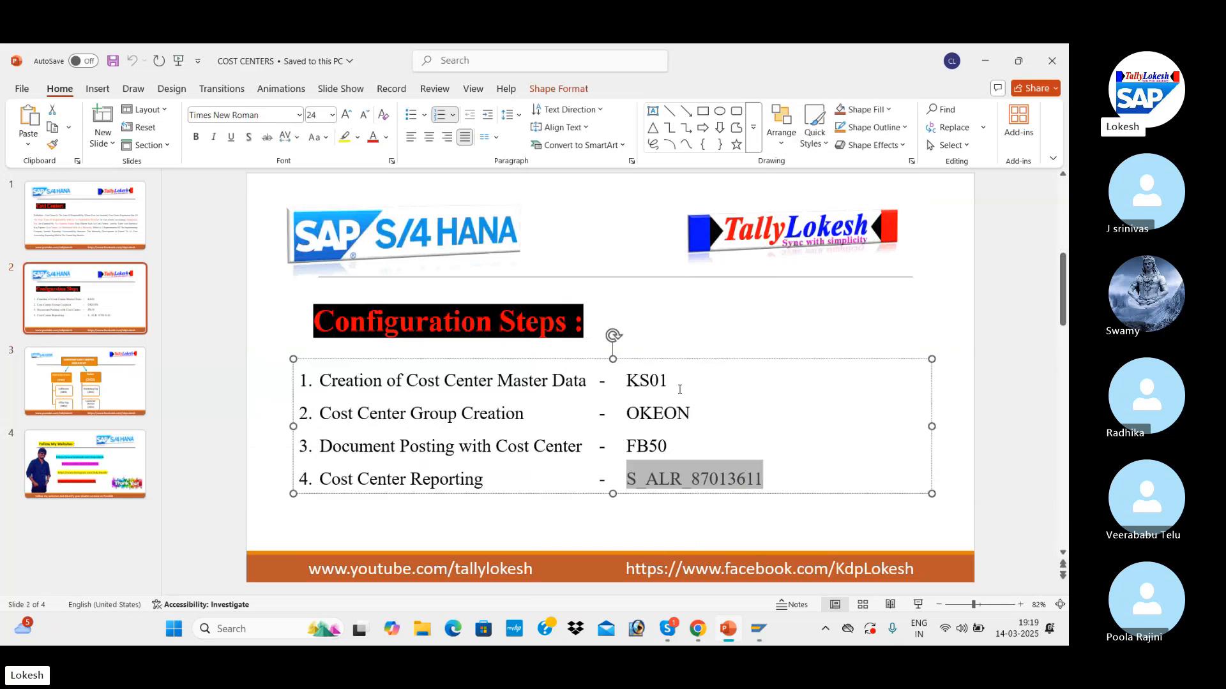
Switch to SAP, open transaction S_ALR_87013611 and run the cost center actual/plan/variance report with the preset BEN1 selection values
key(alt+Tab)
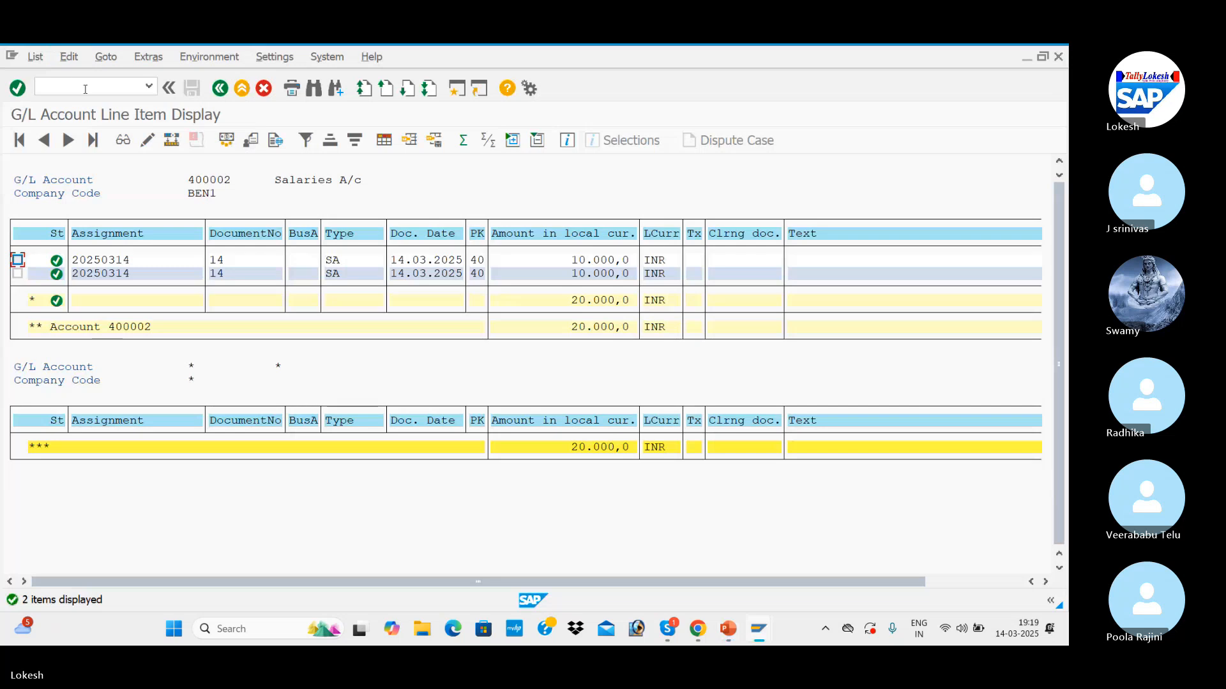
click(85, 88)
text(/N)
key(ctrl+v)
key(Return)
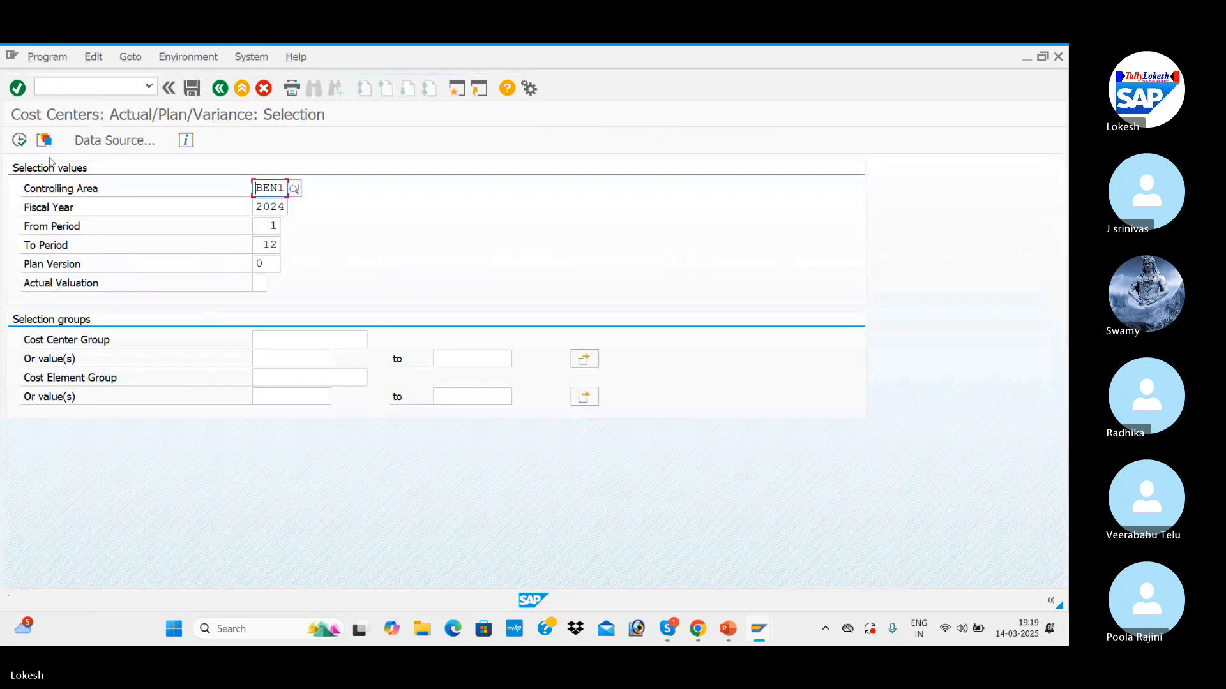
click(20, 140)
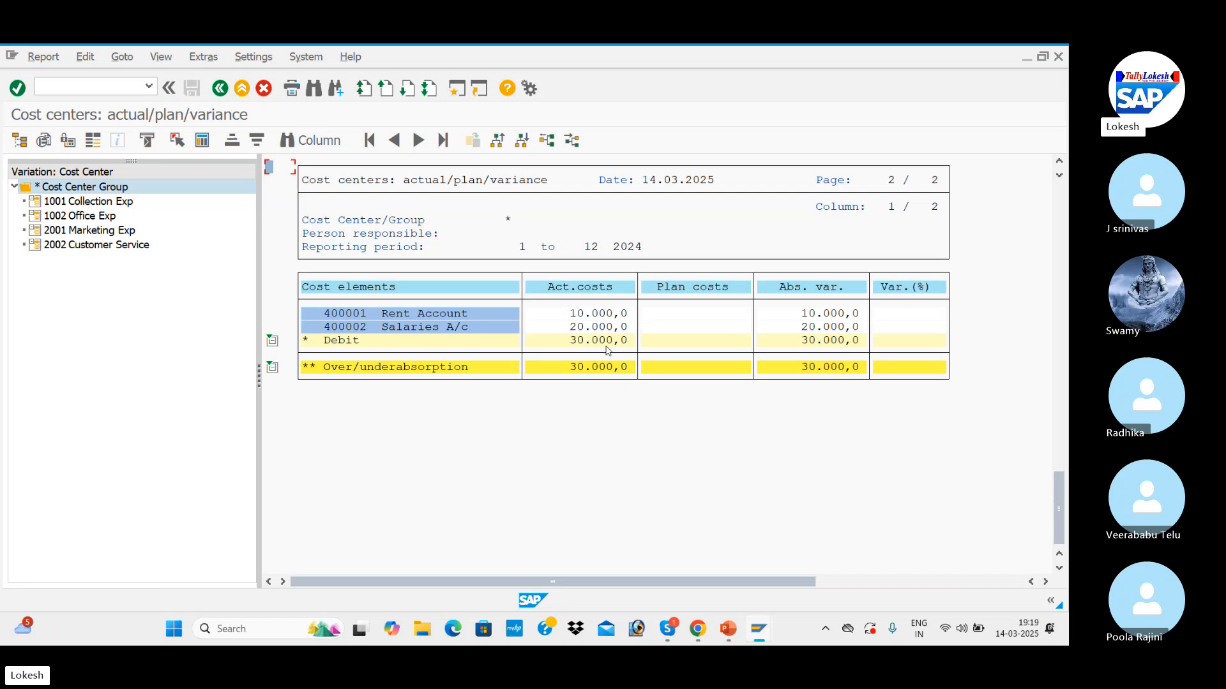
Examine the actual costs by cost element for cost centers 1001 Collection Exp, 1002 Office Exp, 2001 Marketing Exp and 2002 Customer Service
click(85, 202)
click(88, 217)
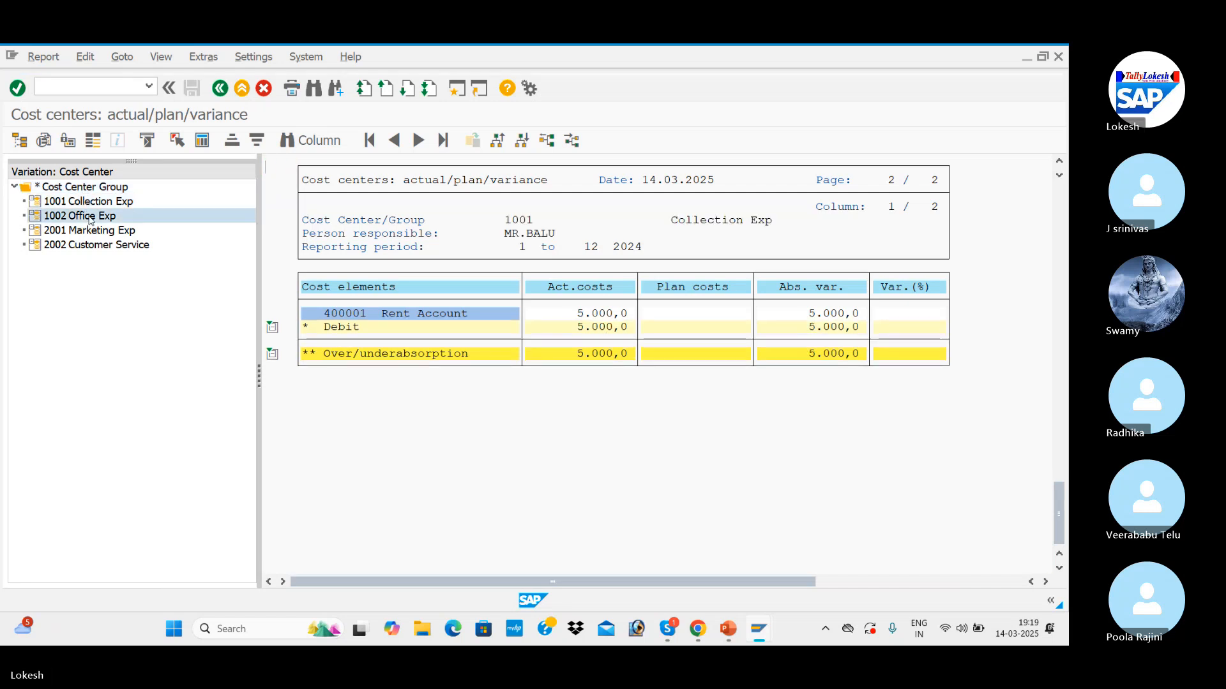
click(90, 231)
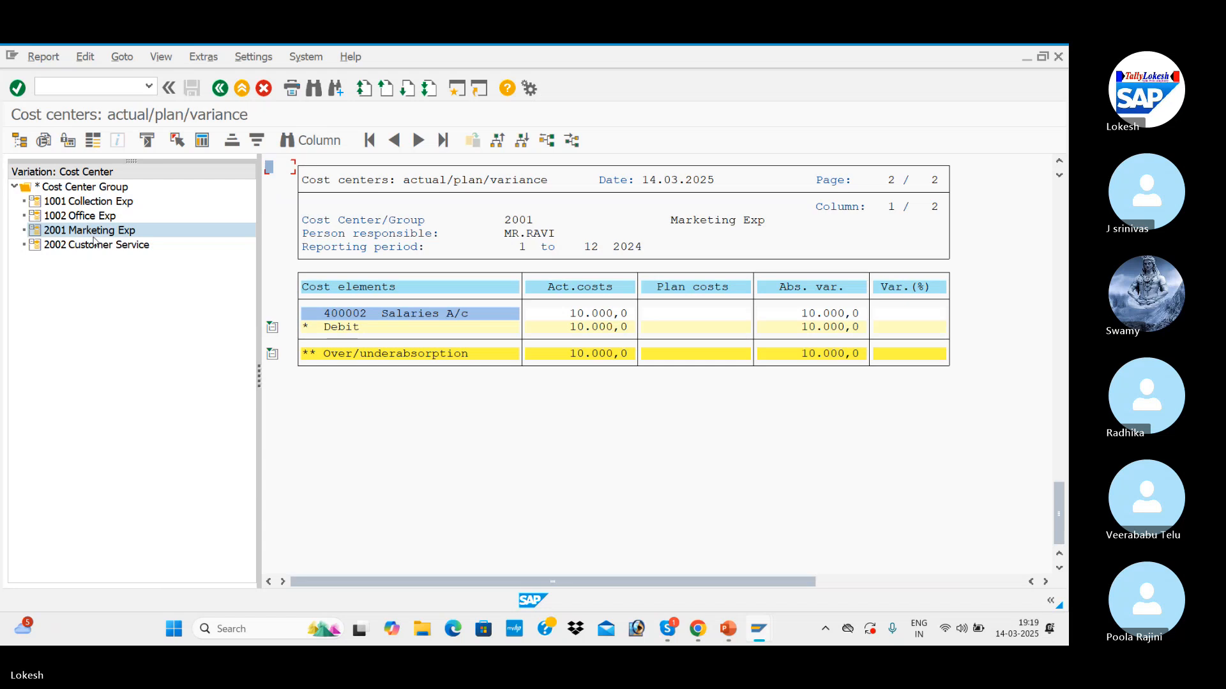
click(96, 246)
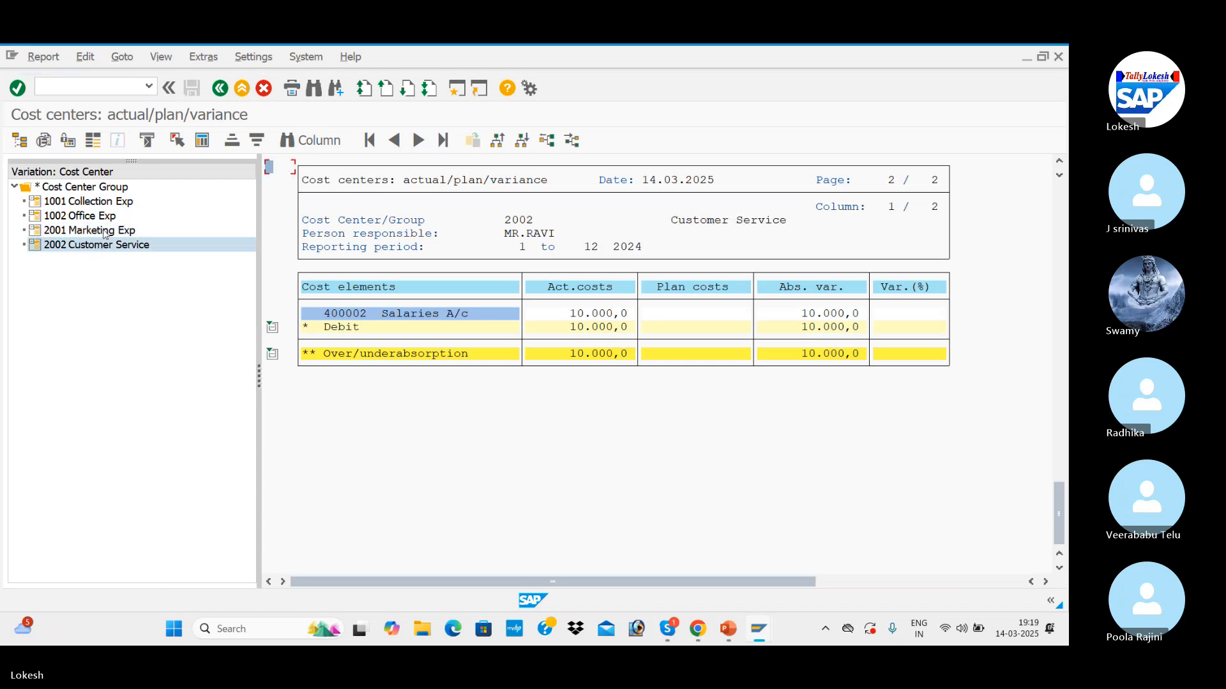
click(105, 233)
click(105, 218)
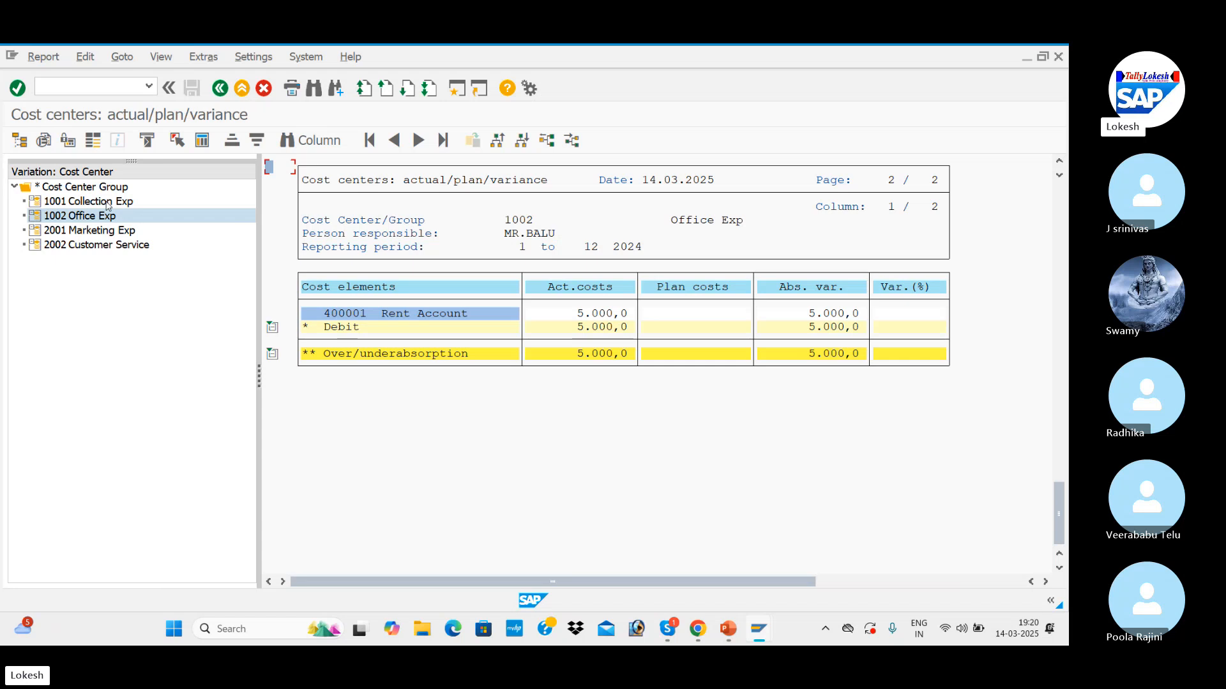
click(107, 203)
click(97, 218)
click(102, 231)
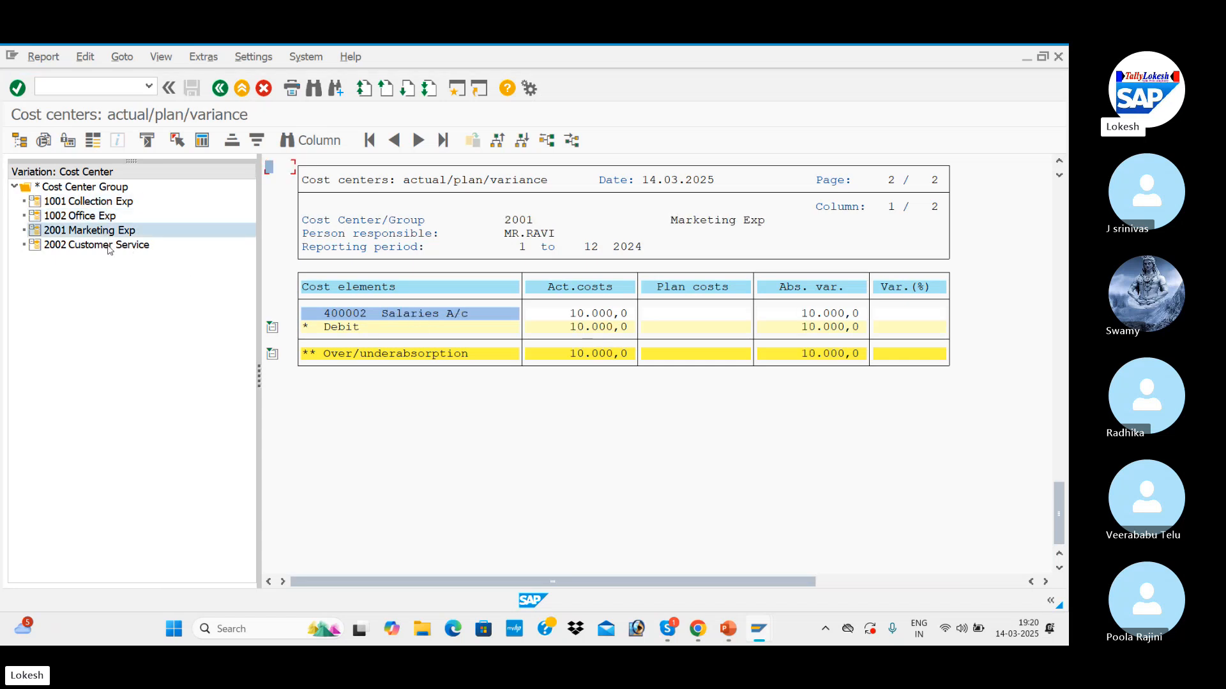
click(110, 247)
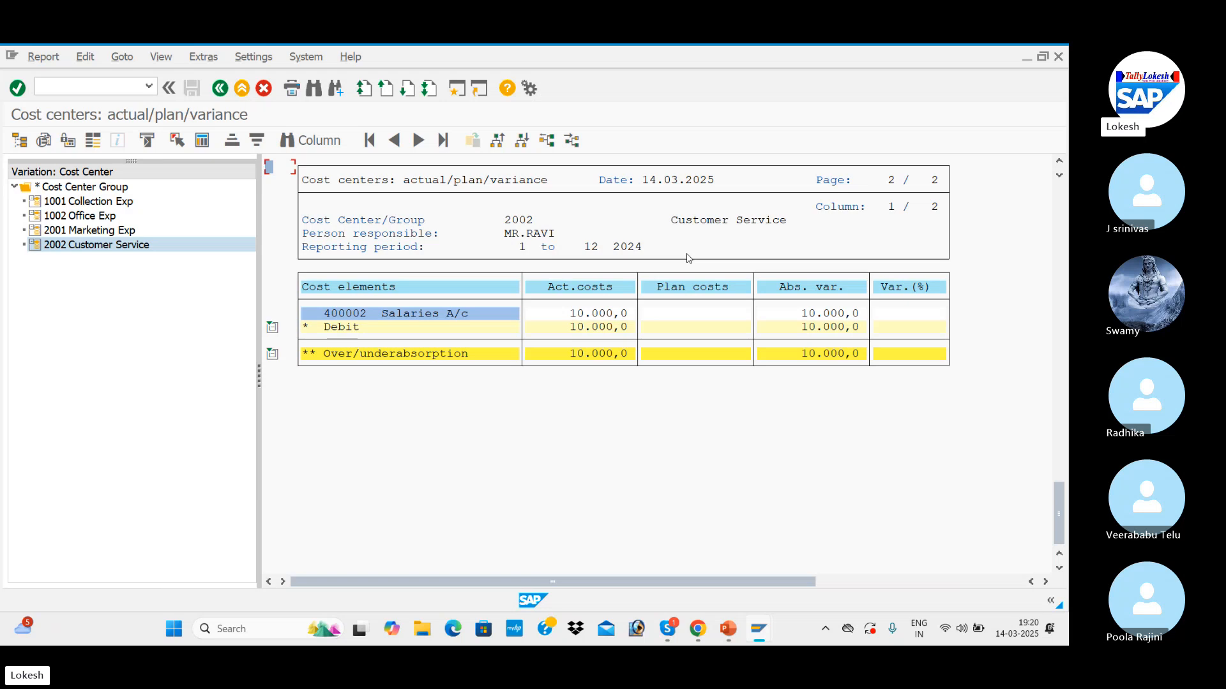
Switch to the COST CENTERS presentation in PowerPoint and review the definition, Configuration Steps and Company Cost Center Hierarchy slides
key(alt+Tab)
click(869, 335)
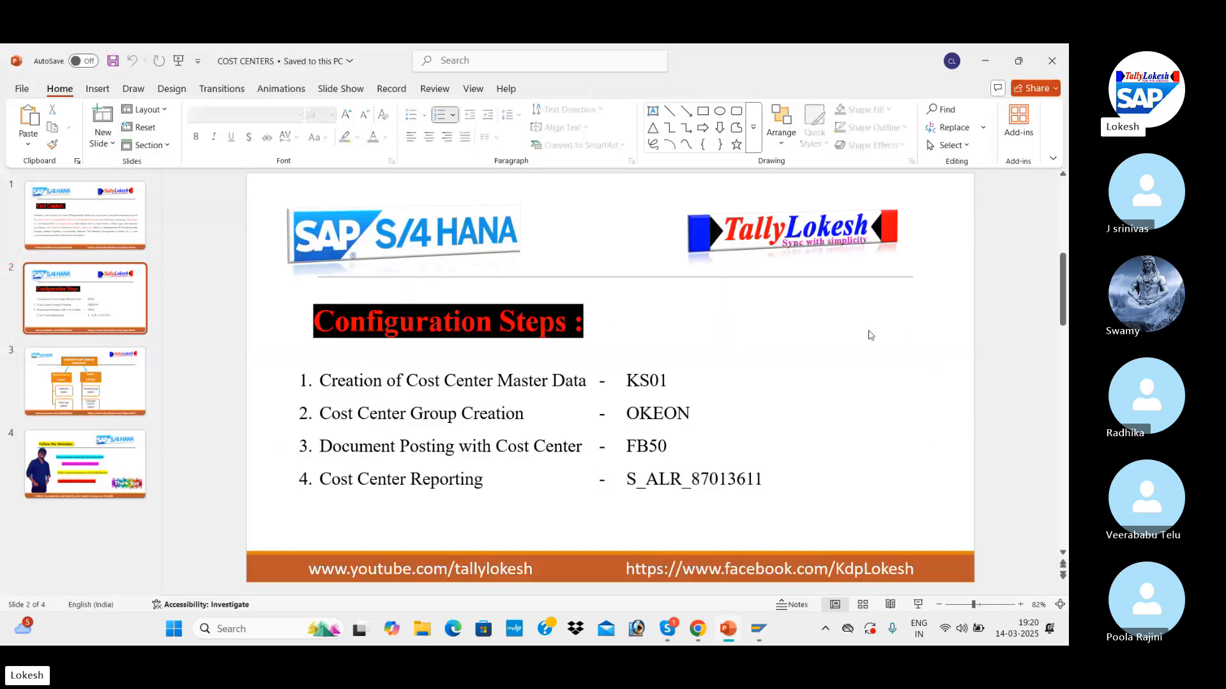
key(Page_Up)
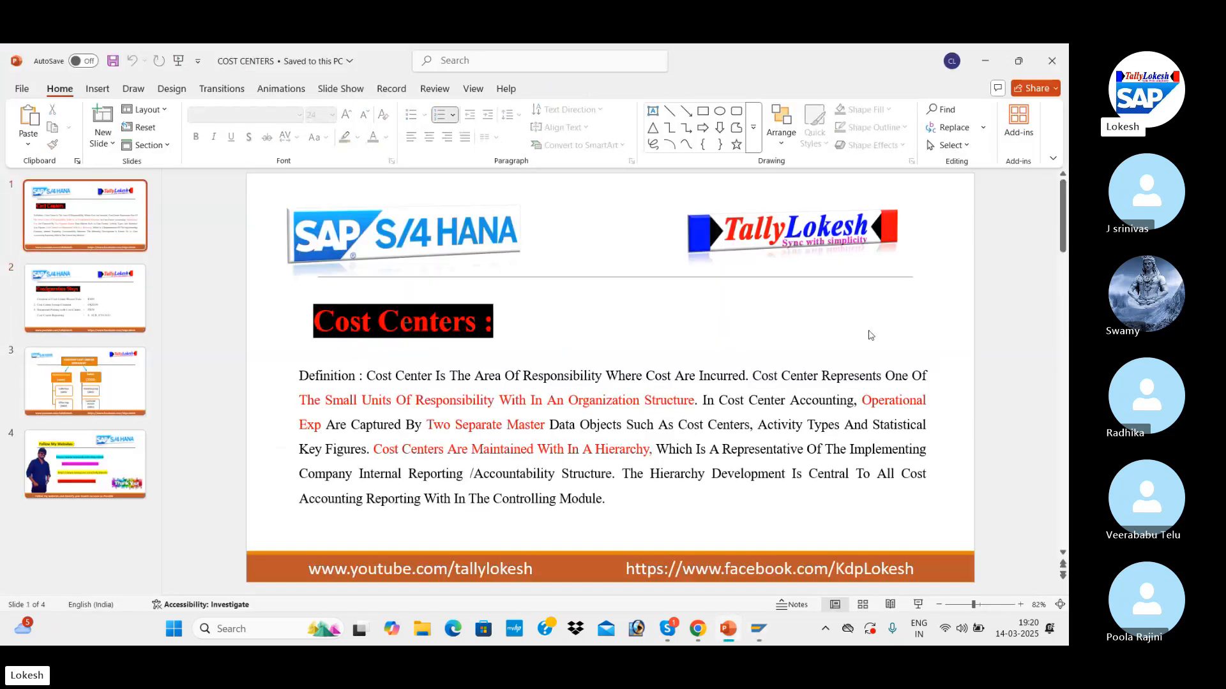
key(Page_Down)
key(Page_Down)
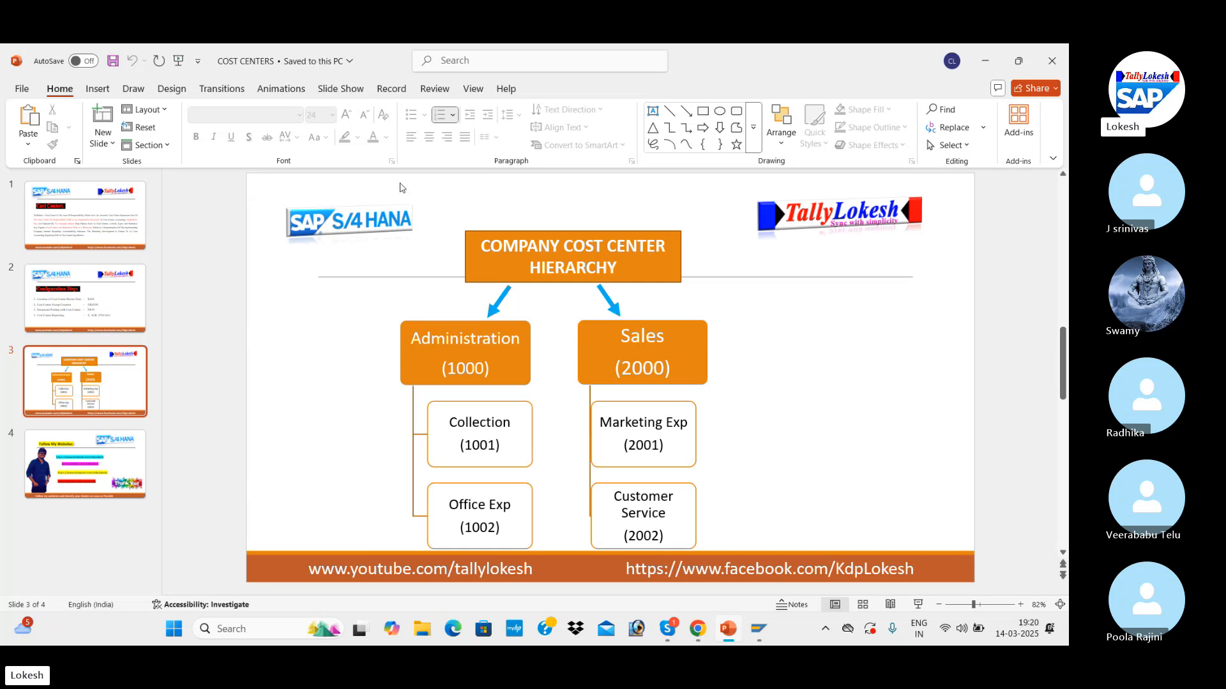
Return to the Configuration Steps slide and save the presentation
click(107, 237)
click(110, 275)
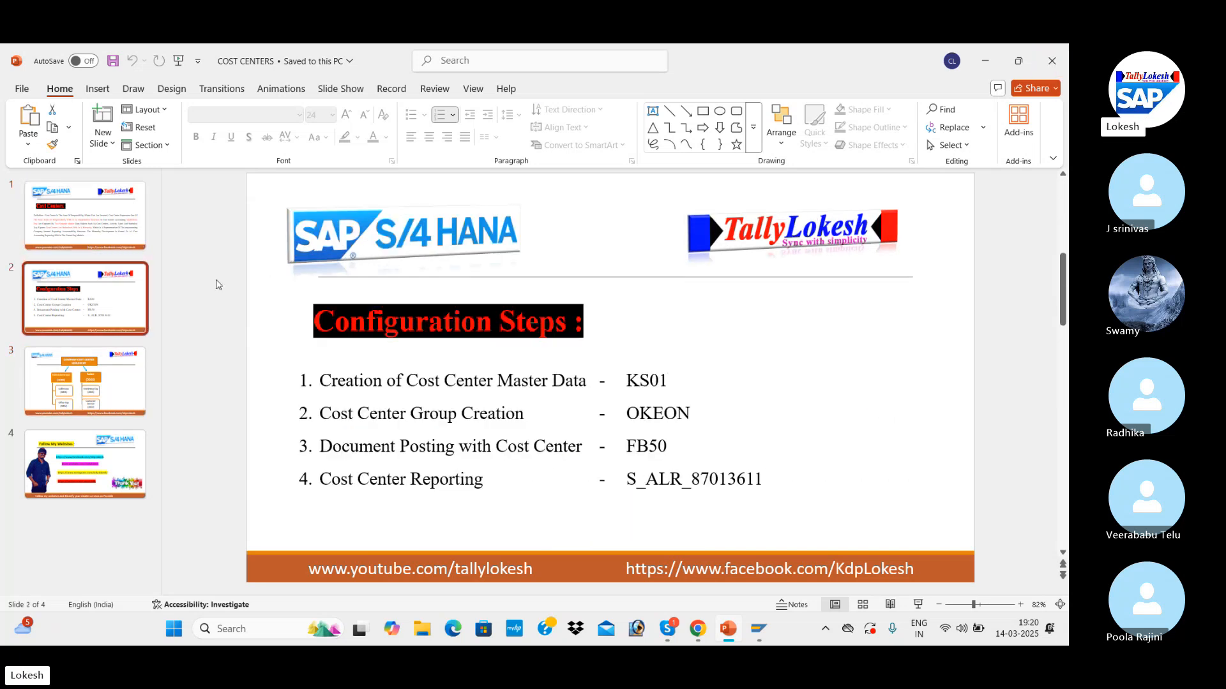
click(114, 61)
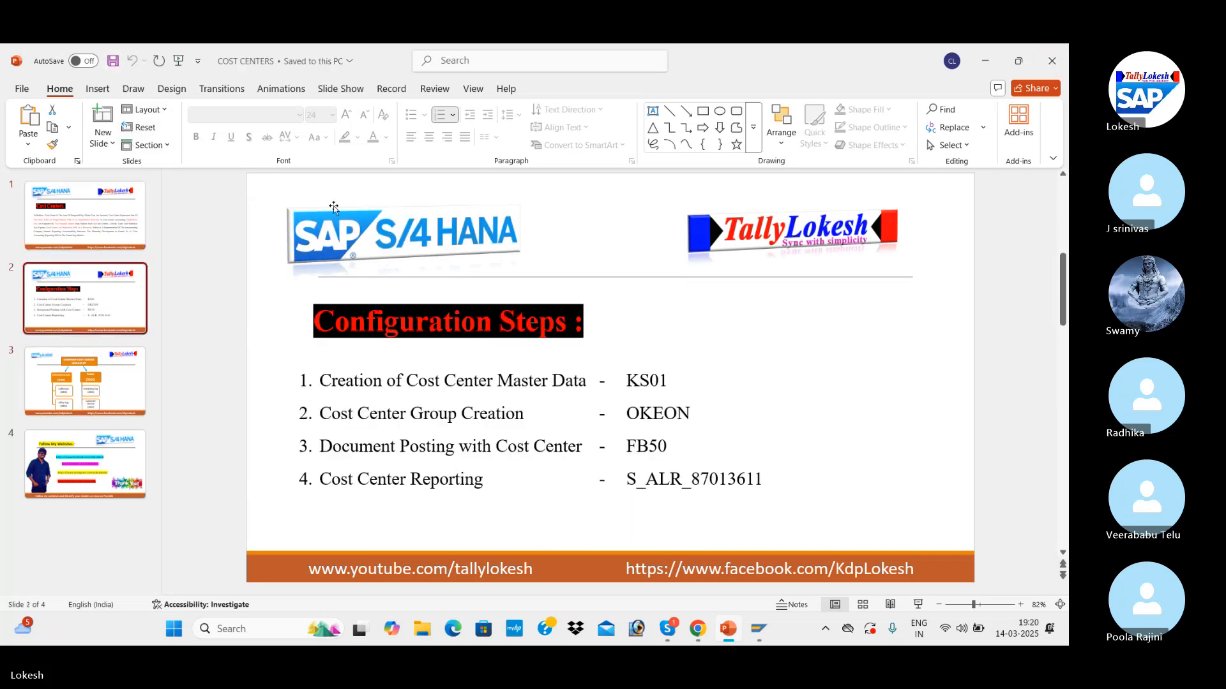